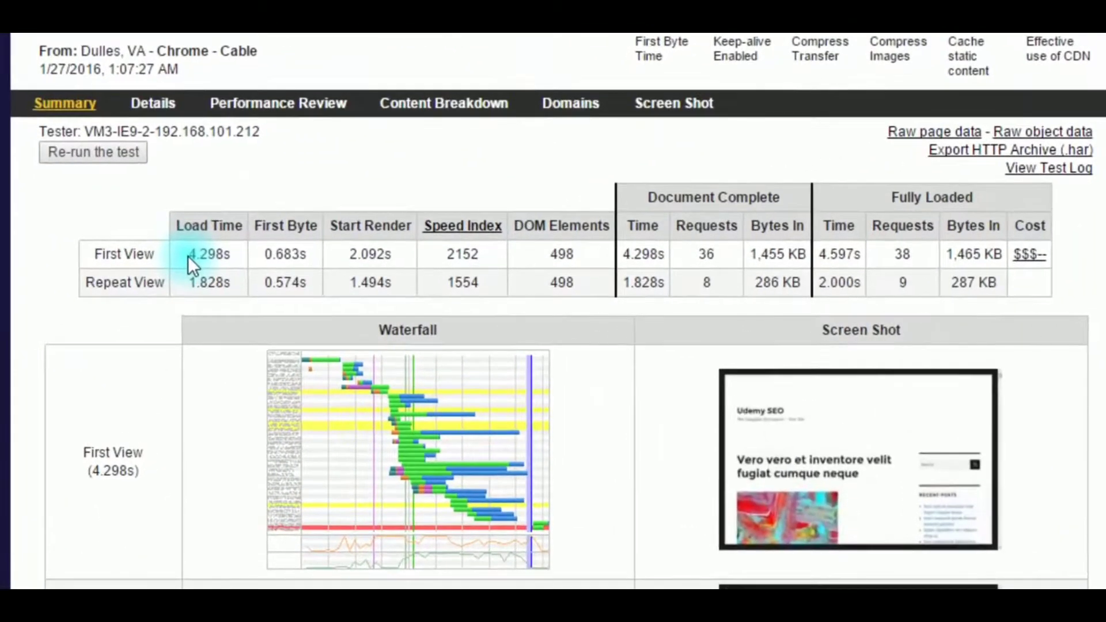
# Step: Highlight the First View and Repeat View load times in the WebPageTest summary table to compare them
pyautogui.doubleClick(190, 254)
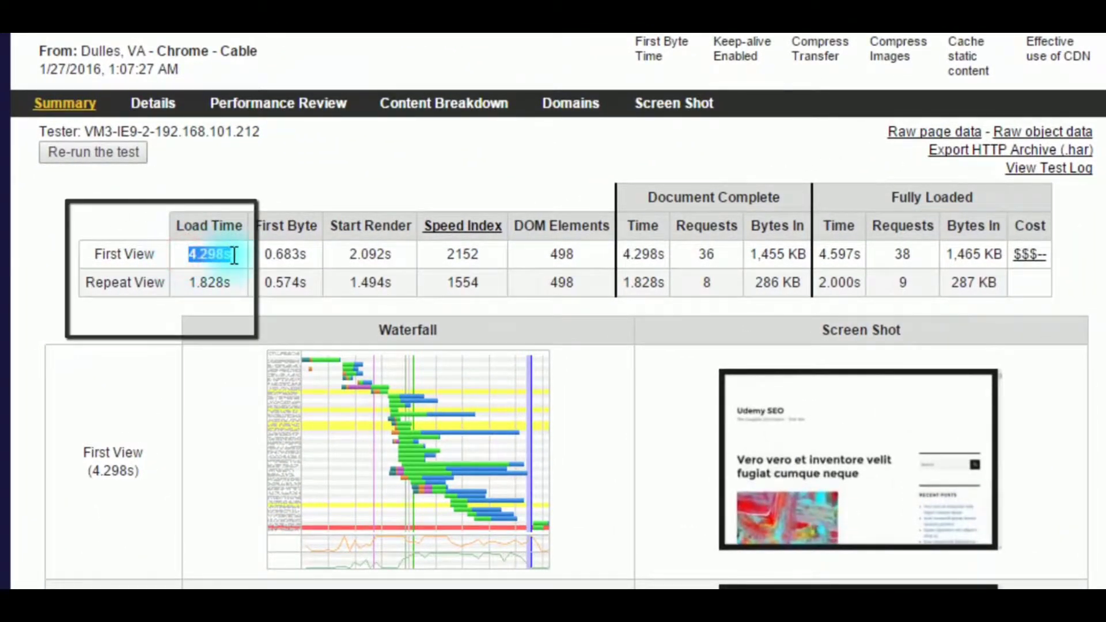
pyautogui.click(230, 282)
pyautogui.doubleClick(221, 281)
pyautogui.click(181, 292)
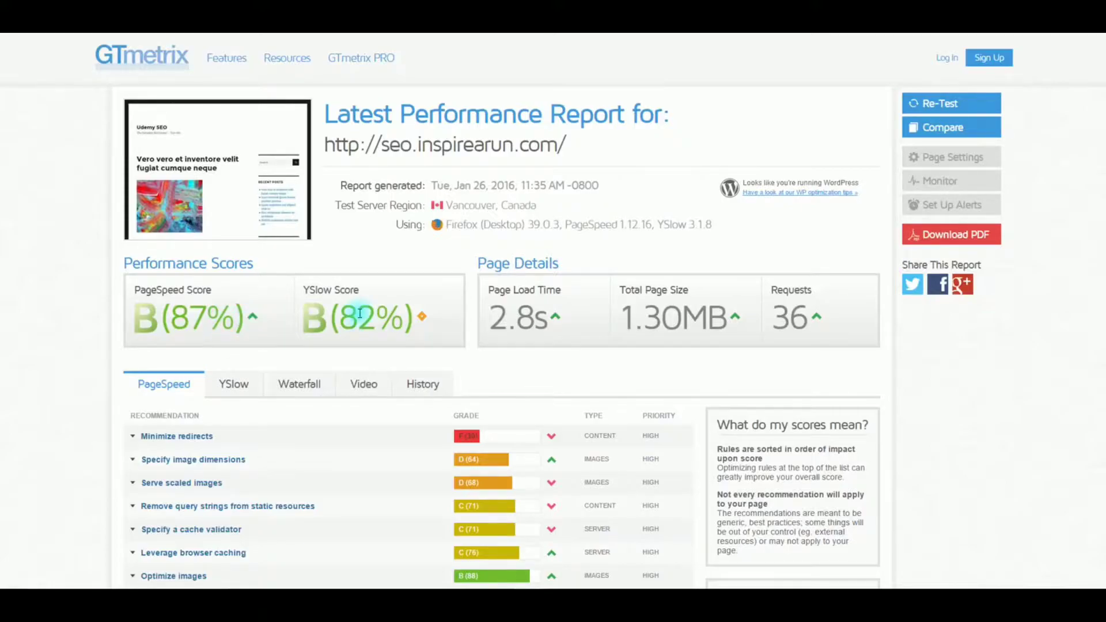
# Step: Switch to the GTmetrix report for seo.inspirearun.com and examine the waterfall chart of all page requests
pyautogui.scroll(-2, 360, 314)
pyautogui.click(304, 268)
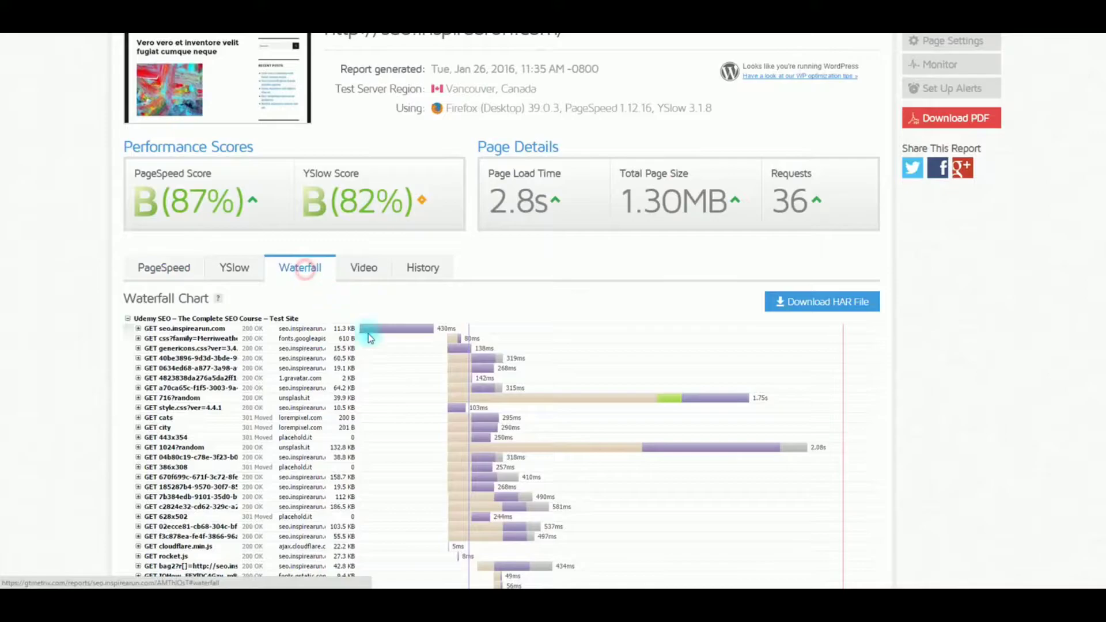
pyautogui.scroll(-3, 339, 315)
pyautogui.moveTo(496, 480)
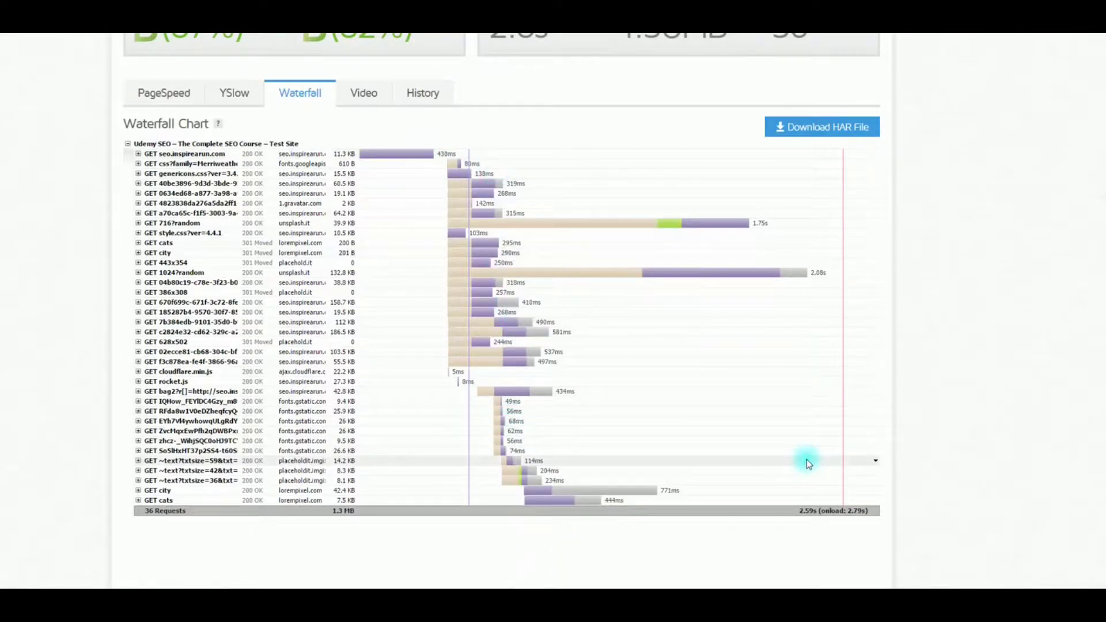
pyautogui.scroll(3, 809, 464)
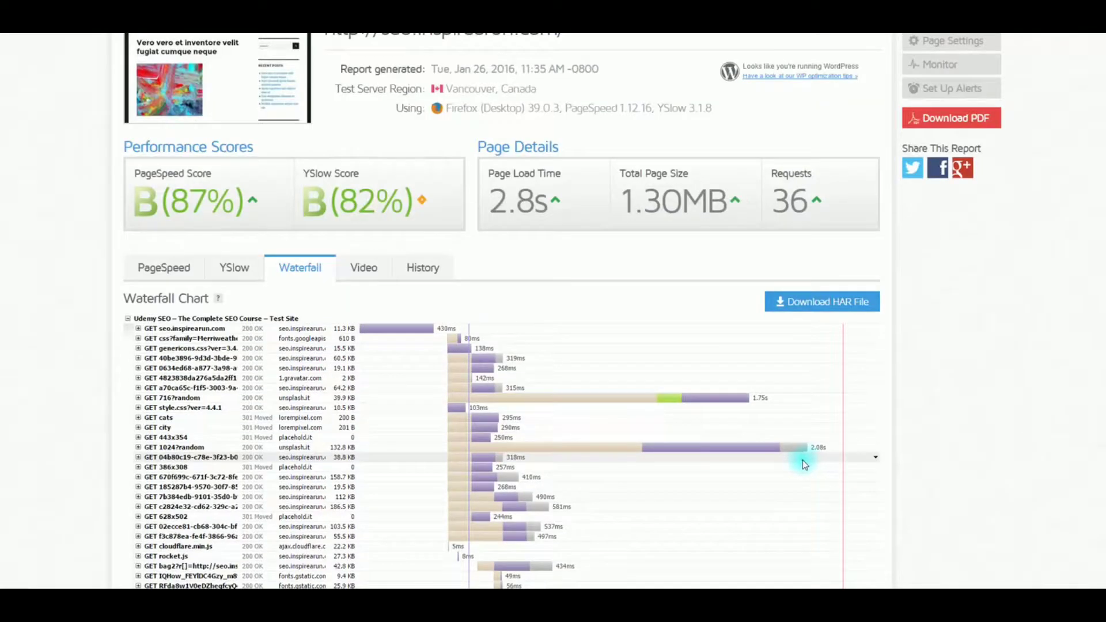
pyautogui.scroll(2, 459, 414)
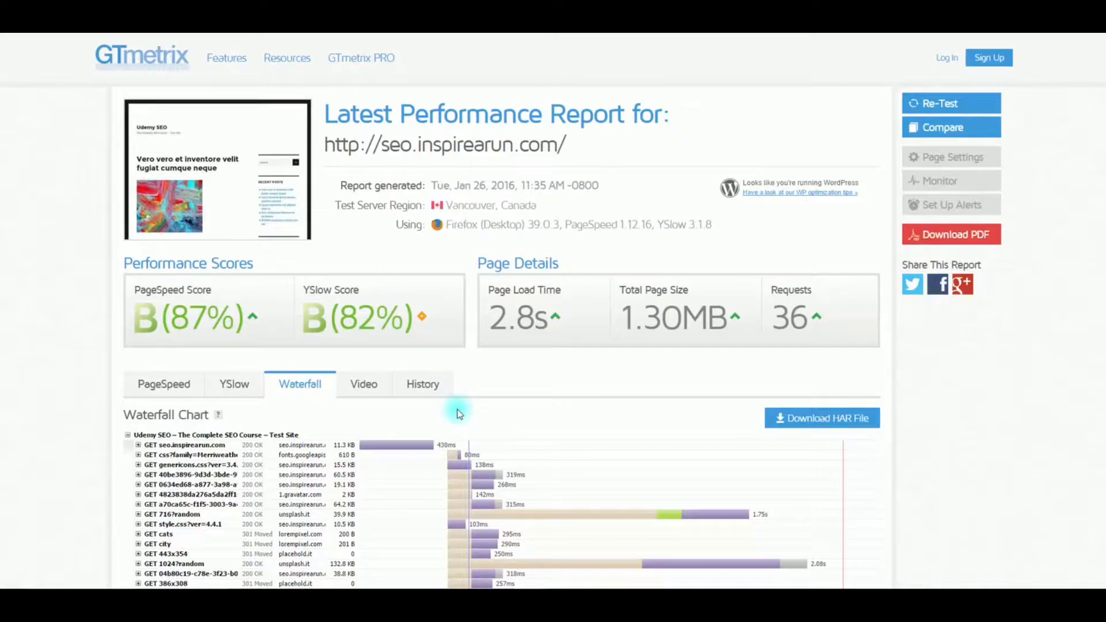
# Step: Show the PageSpeed recommendations, expand Minimize redirects and read the explanation of what it means
pyautogui.click(165, 384)
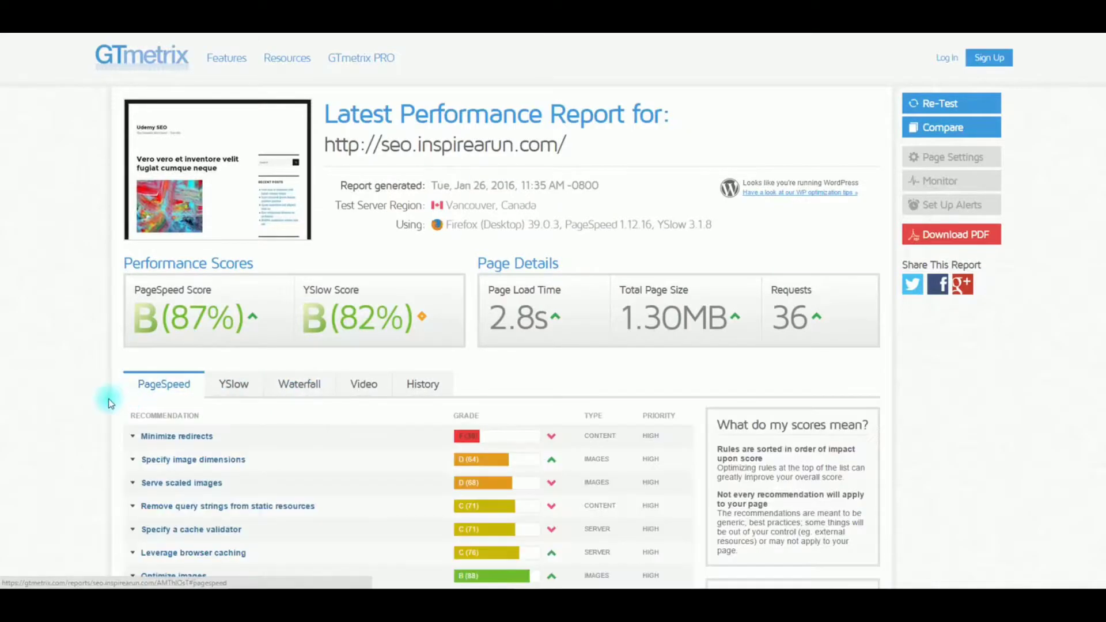
pyautogui.scroll(-3, 109, 402)
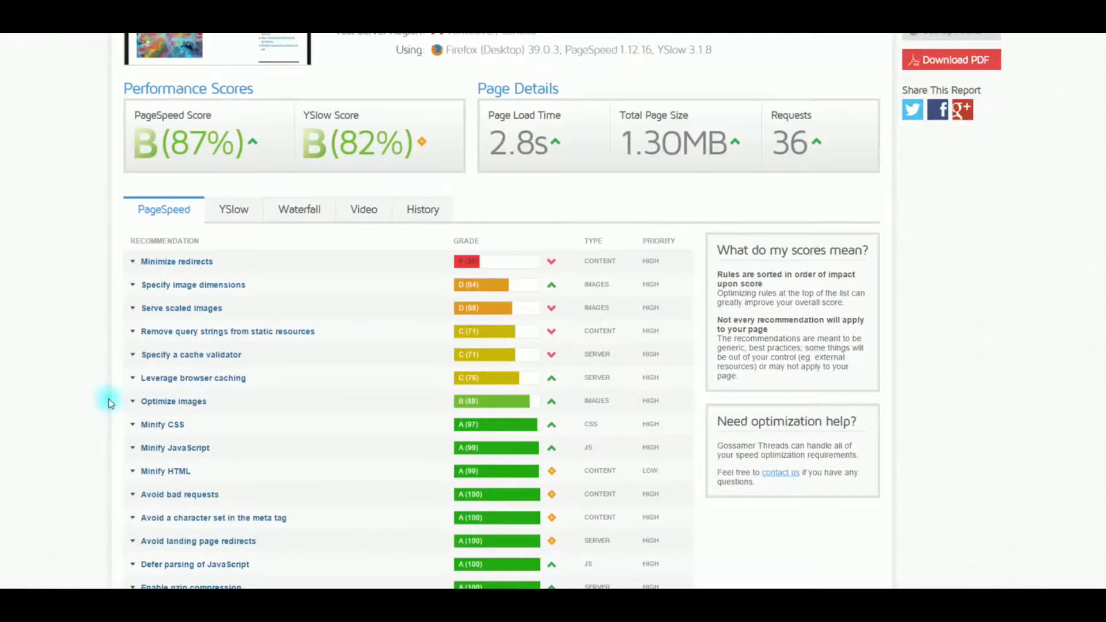
pyautogui.click(550, 263)
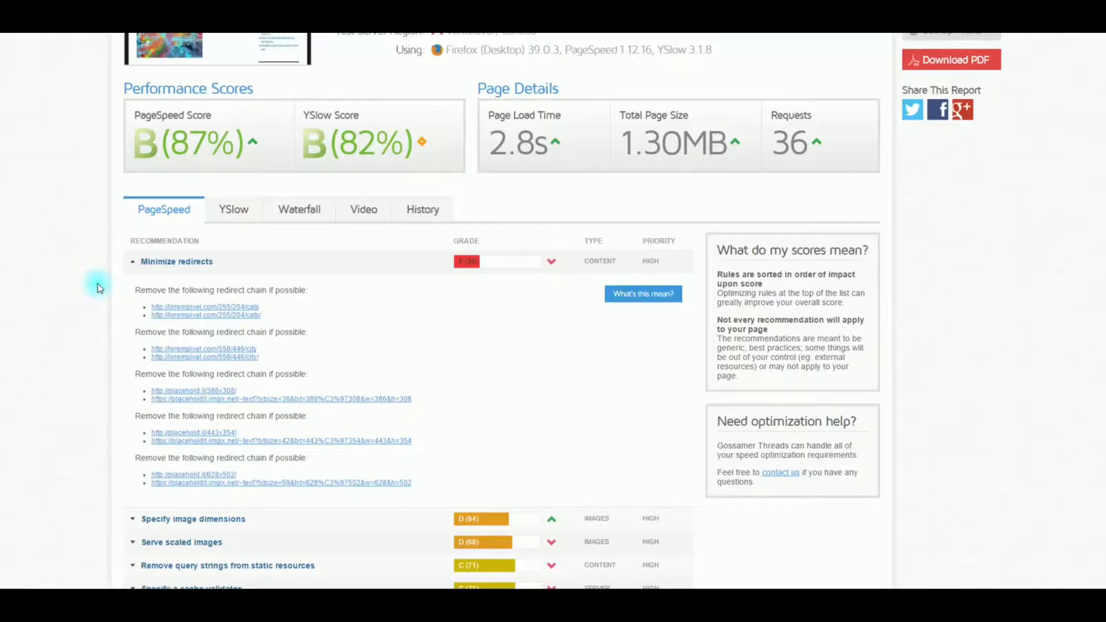
pyautogui.moveTo(648, 305)
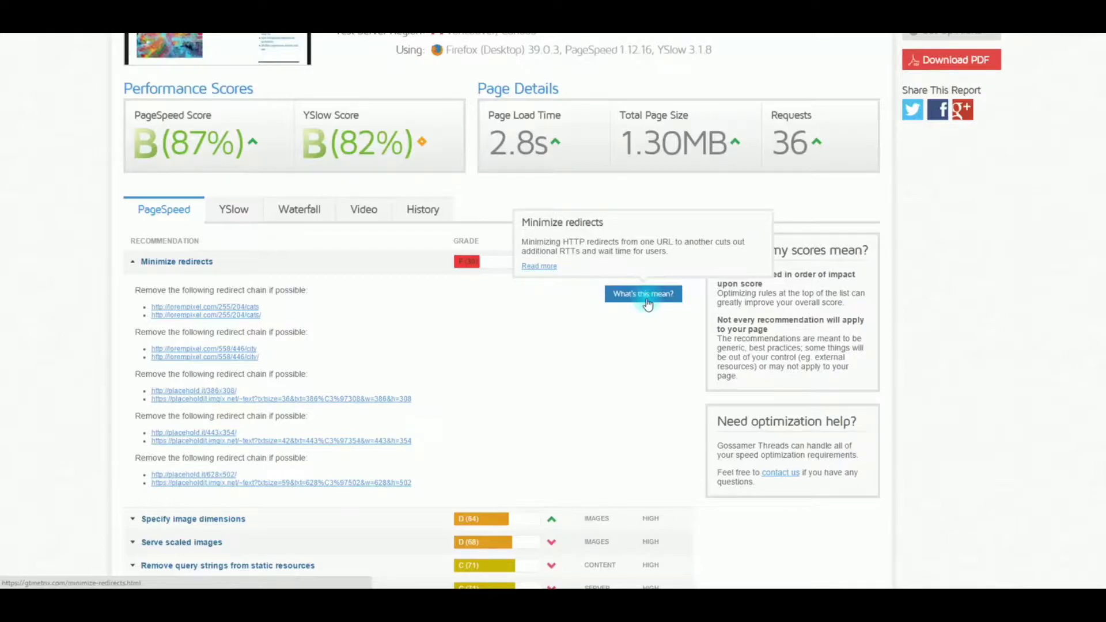
pyautogui.scroll(3, 217, 328)
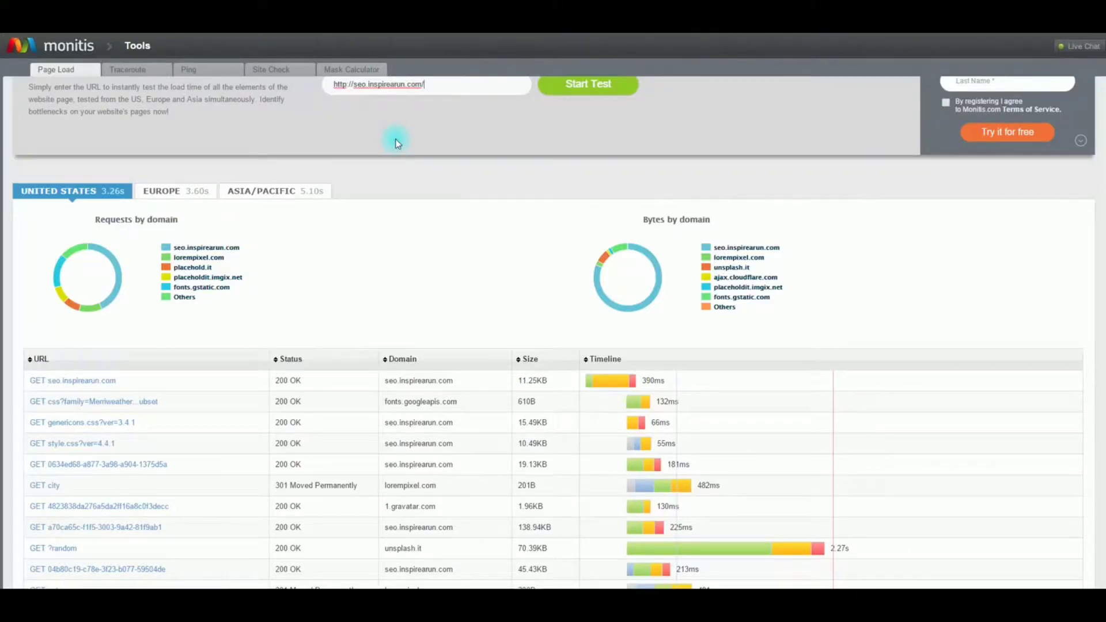
# Step: Review the site's load results in Monitis, and its Performance Grade and Page Analysis in Pingdom
pyautogui.scroll(1, 493, 226)
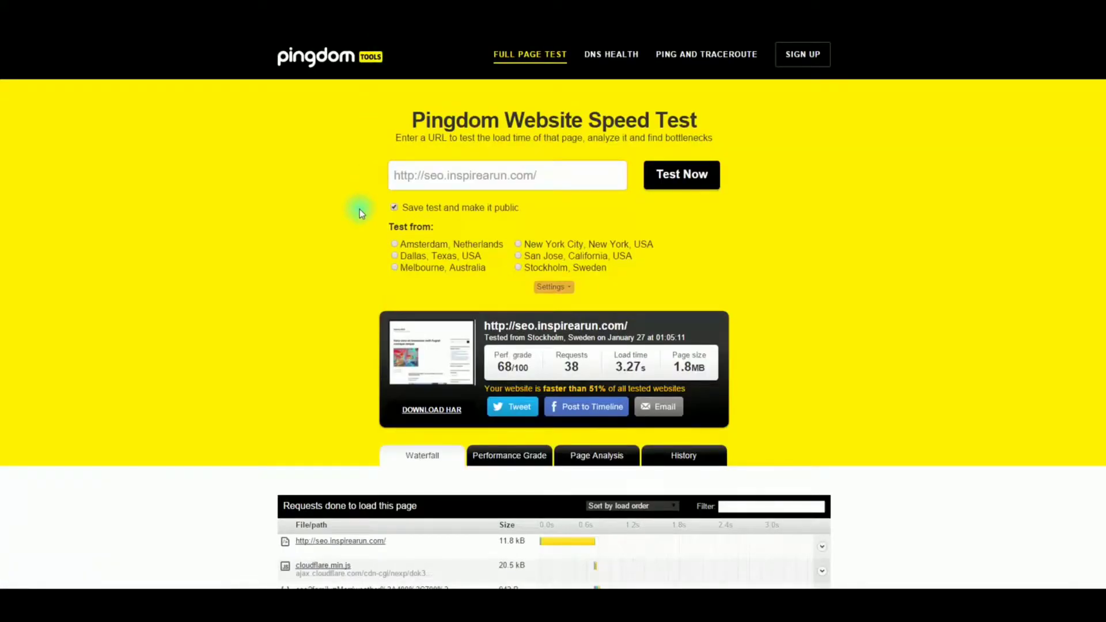
pyautogui.scroll(-2, 361, 214)
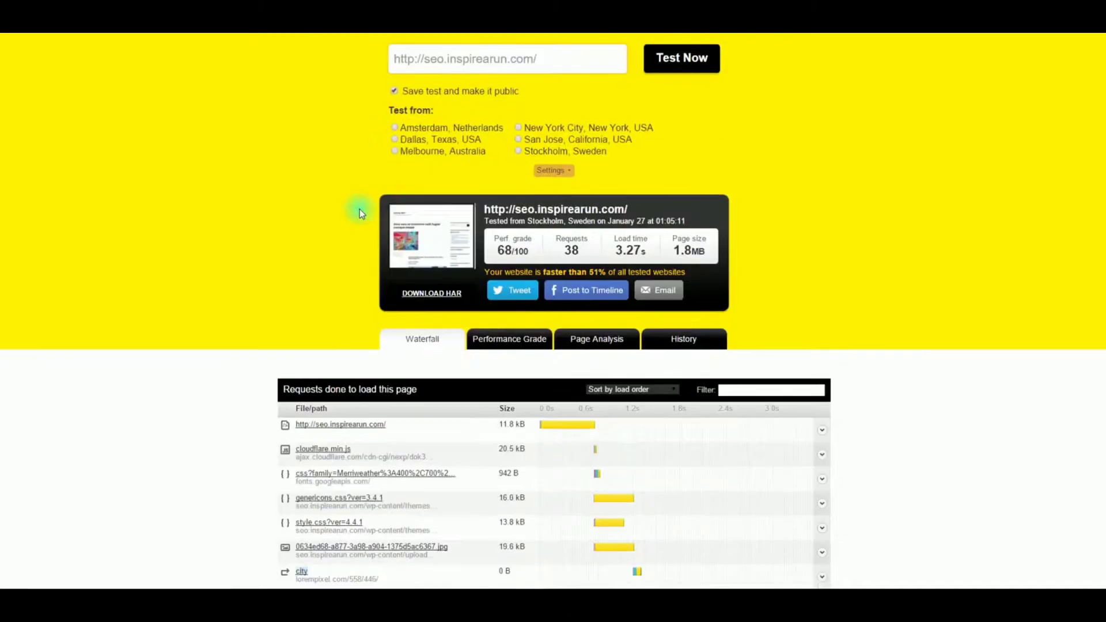
pyautogui.click(516, 340)
pyautogui.scroll(-3, 496, 429)
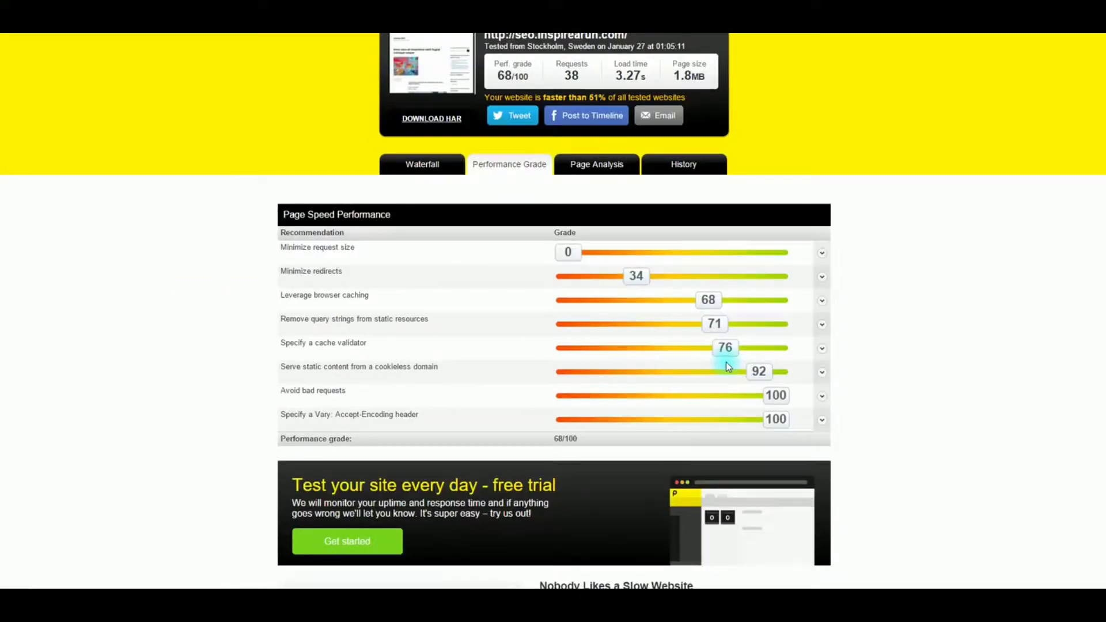
pyautogui.click(596, 165)
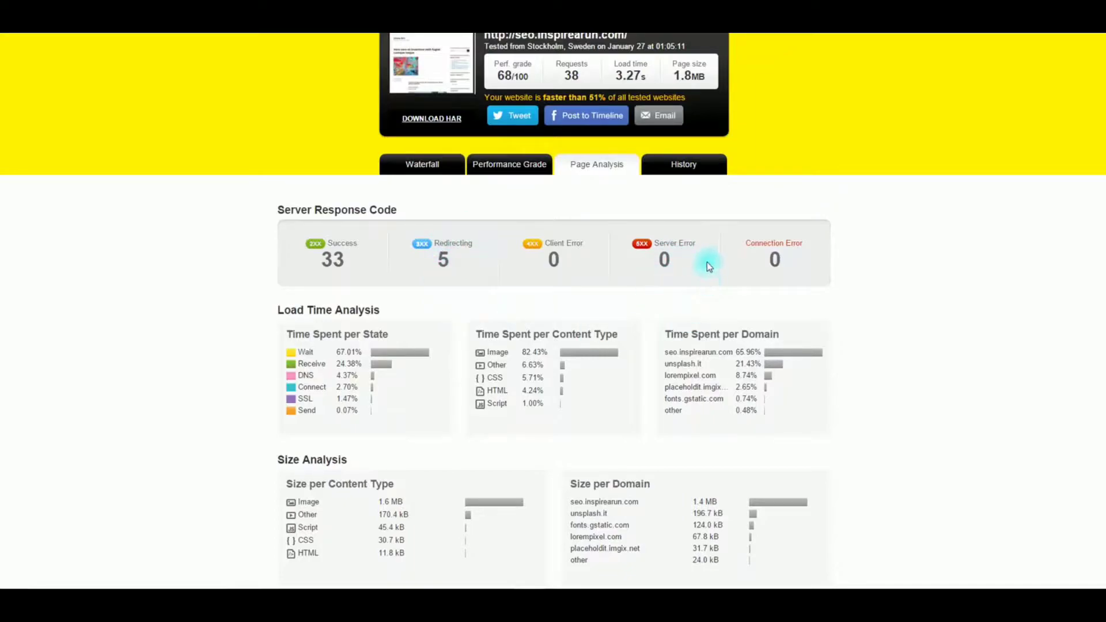
# Step: Check the page load time history, and highlight the summary line comparing the site's speed with all tested websites
pyautogui.click(695, 166)
pyautogui.moveTo(584, 311)
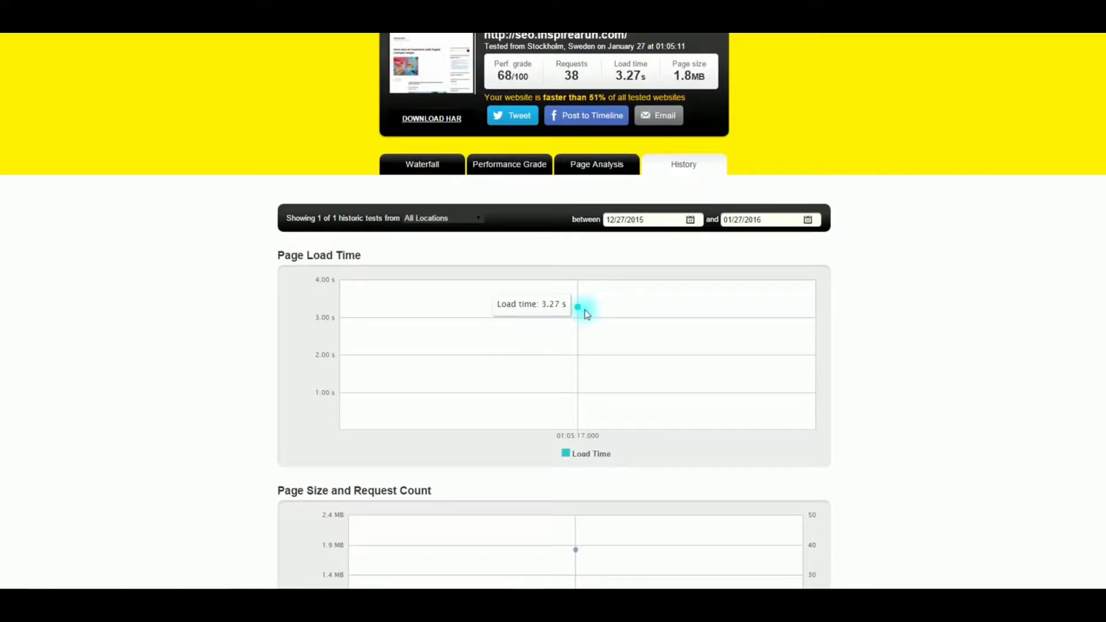
pyautogui.scroll(4, 587, 311)
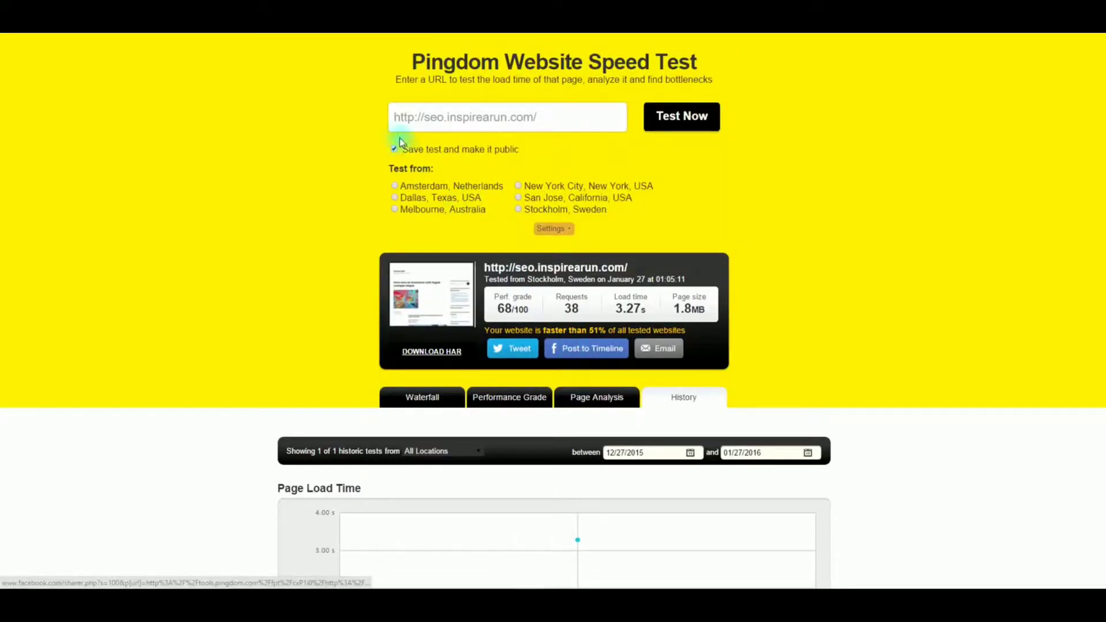
pyautogui.scroll(-4, 587, 235)
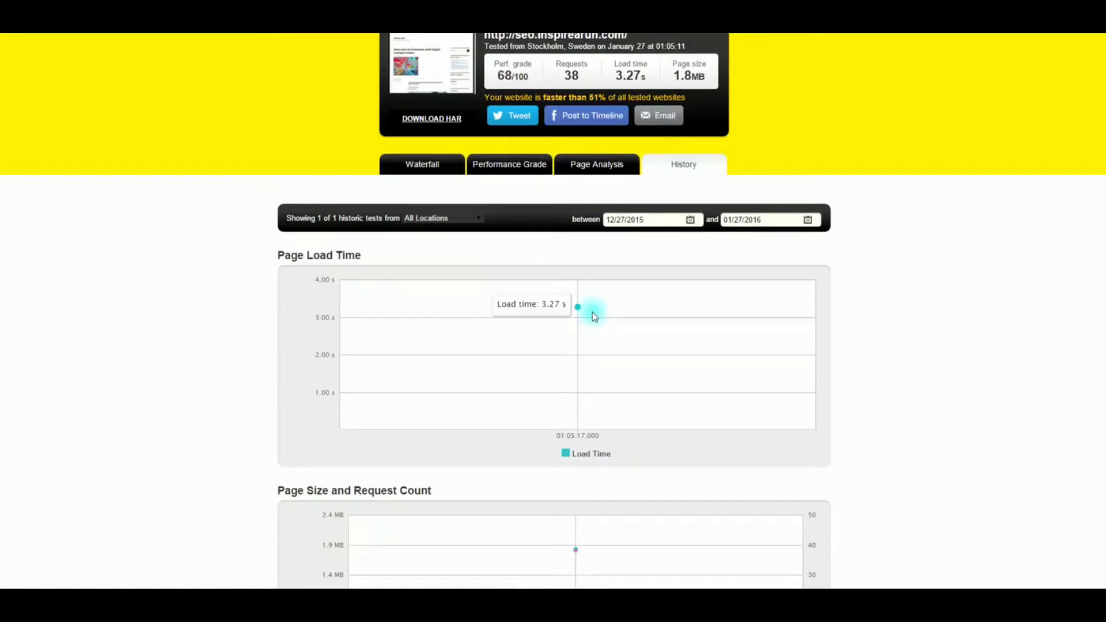
pyautogui.scroll(5, 595, 316)
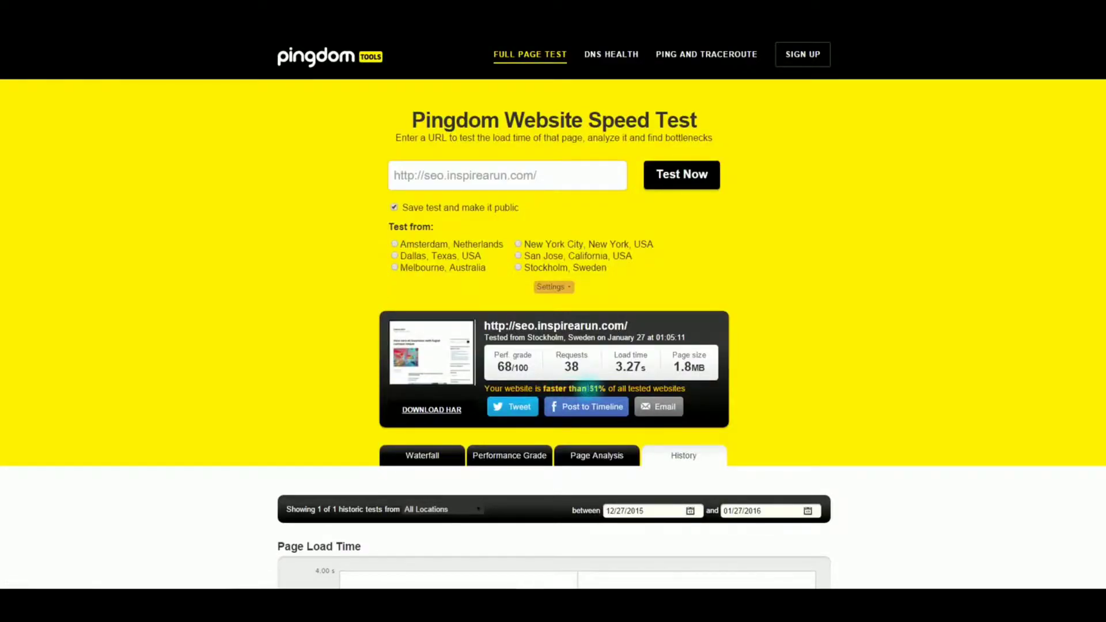
pyautogui.moveTo(510, 389); pyautogui.dragTo(632, 387)
pyautogui.click(759, 390)
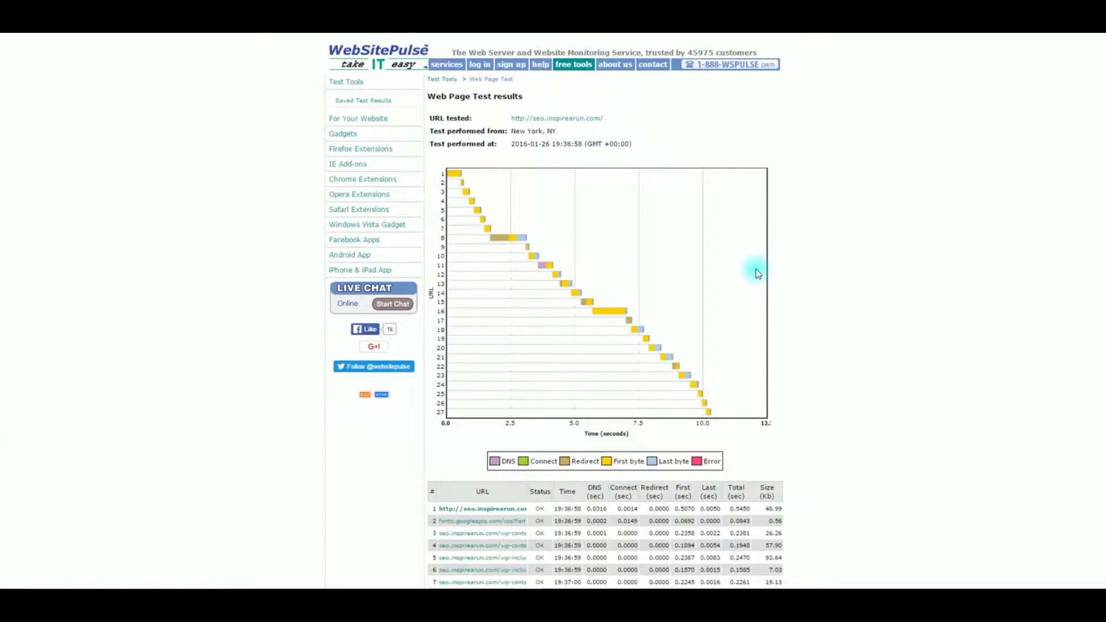
# Step: Review the site's test results in WebSitePulse and WebPageTest, and its waterfall chart in GTmetrix
pyautogui.scroll(-3, 756, 269)
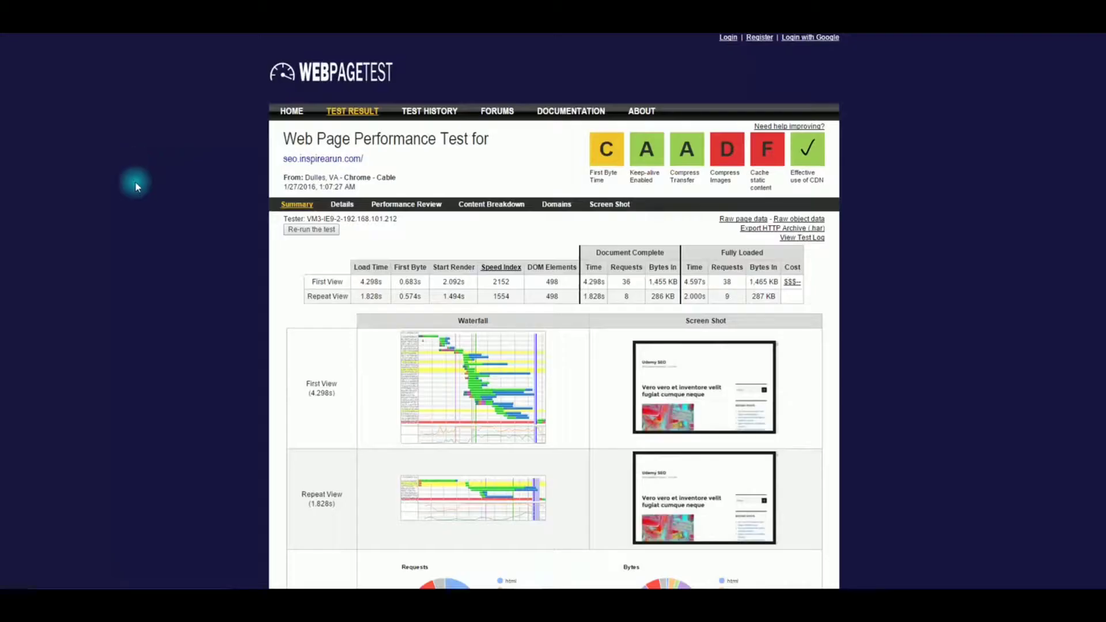
pyautogui.scroll(-3, 237, 303)
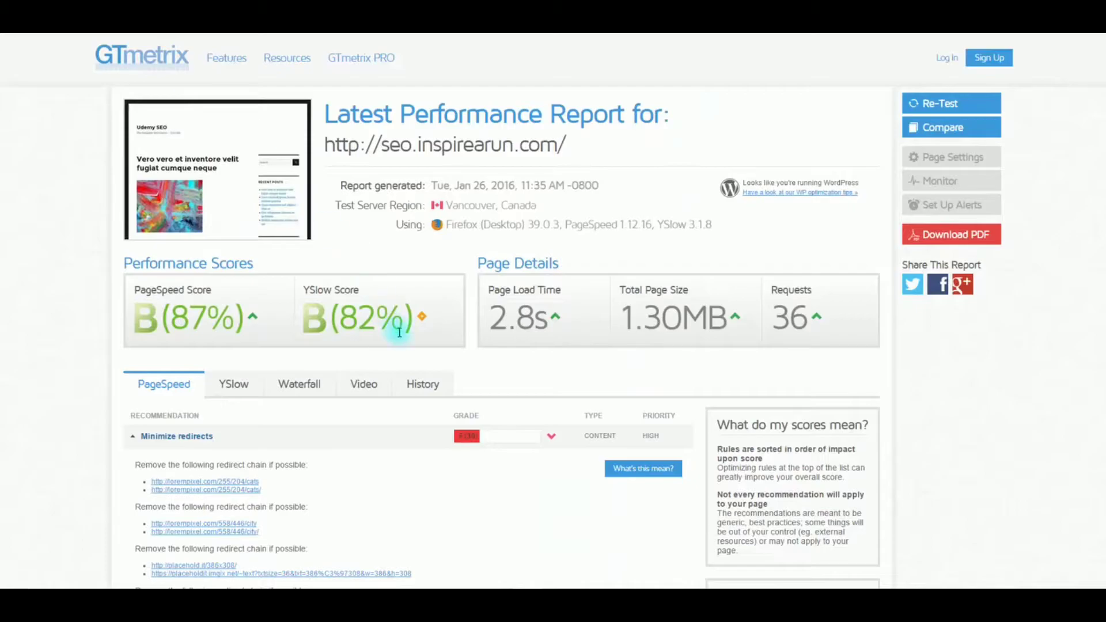
pyautogui.scroll(-3, 346, 288)
pyautogui.click(294, 209)
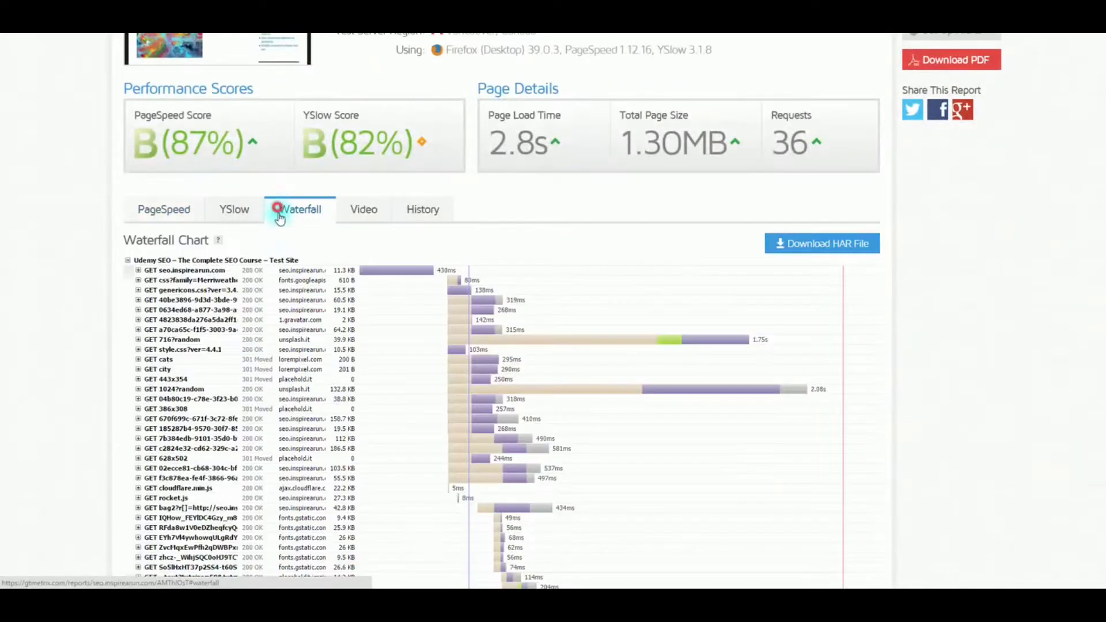
pyautogui.scroll(-1, 500, 465)
pyautogui.scroll(-2, 500, 465)
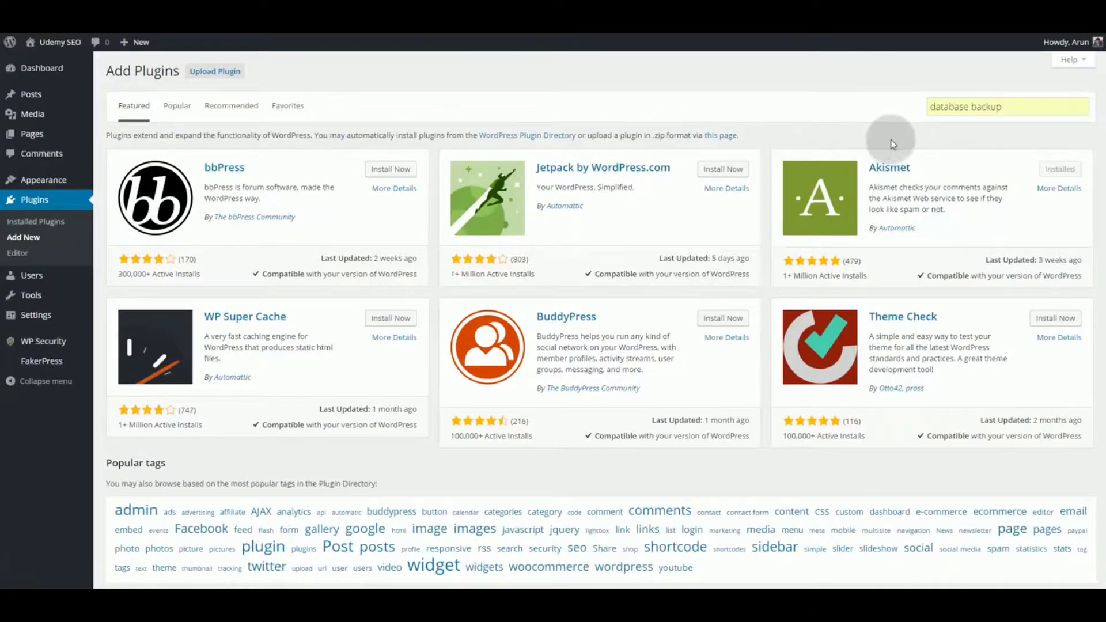
# Step: In the WordPress dashboard, search the plugin directory for "database backup" and open the WP-DB Backup tool
pyautogui.click(1015, 107)
pyautogui.press('Return')
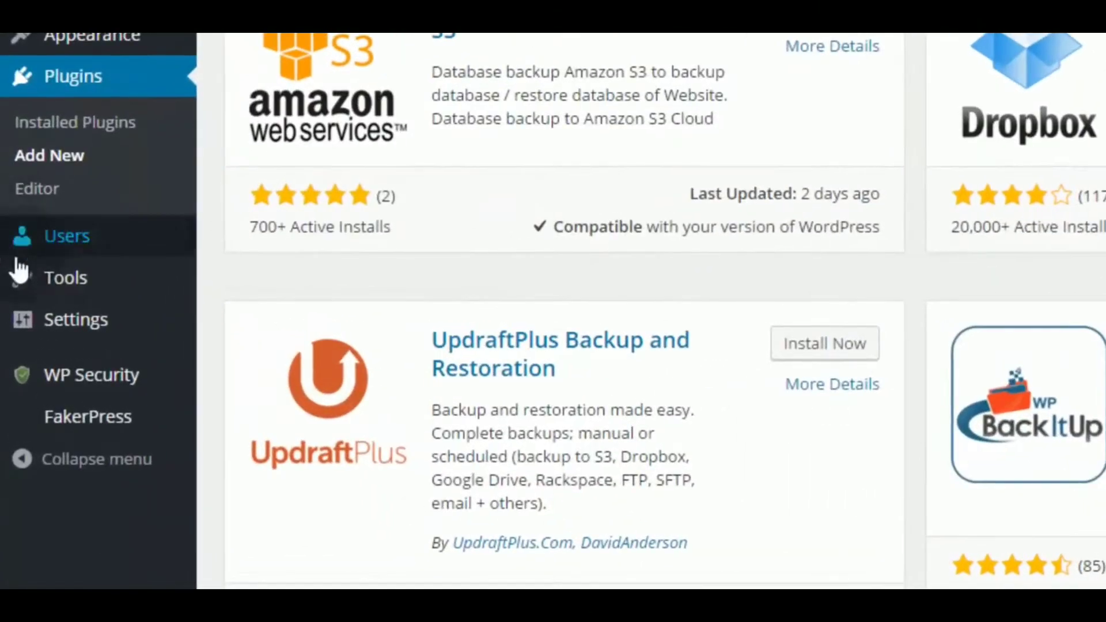
pyautogui.moveTo(38, 303)
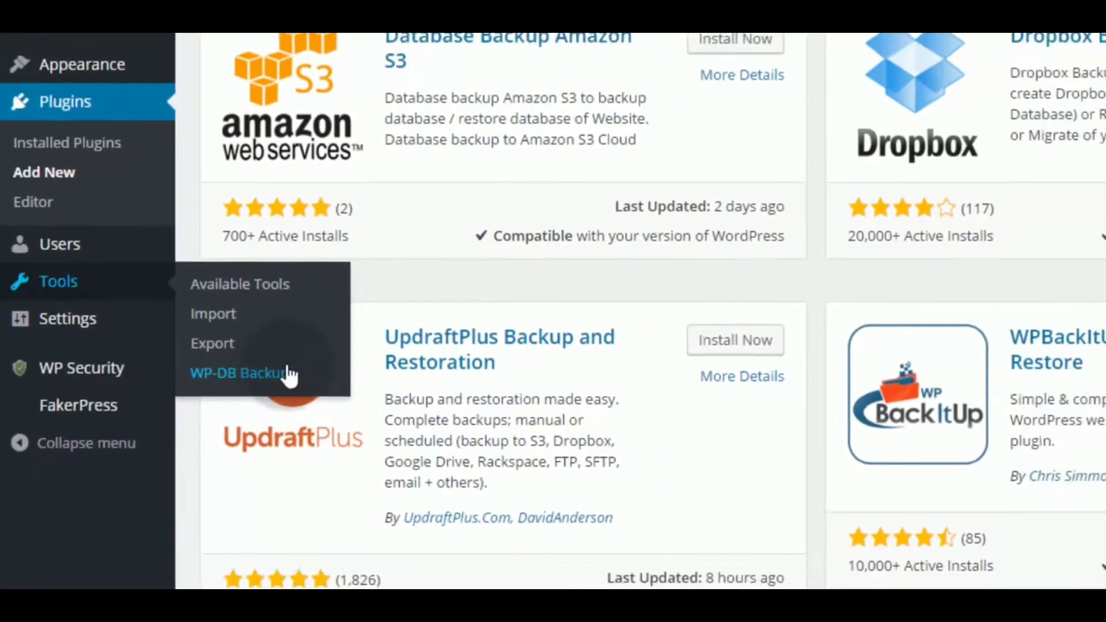
pyautogui.click(295, 388)
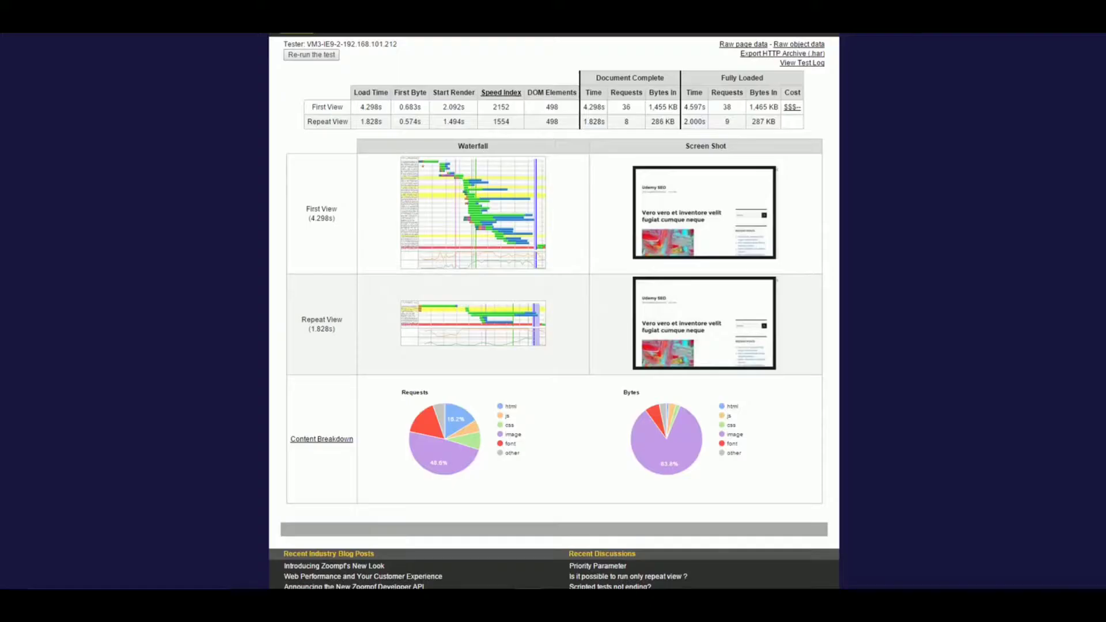
# Step: Switch to WebPageTest, open the Cache static content grade and examine its browser caching details
pyautogui.scroll(3, 133, 286)
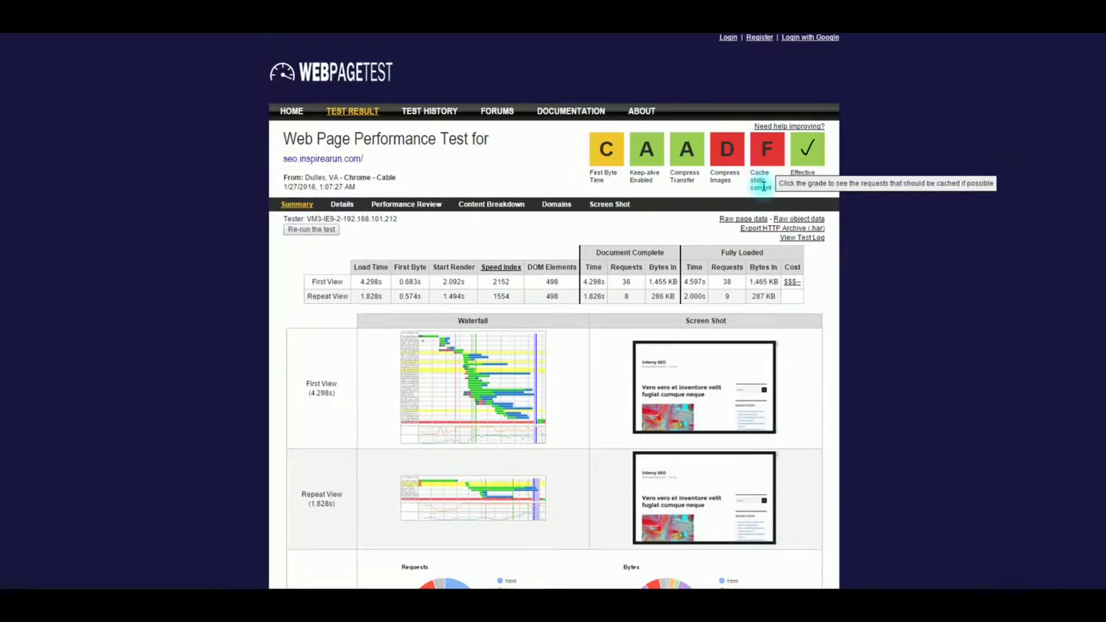
pyautogui.click(763, 151)
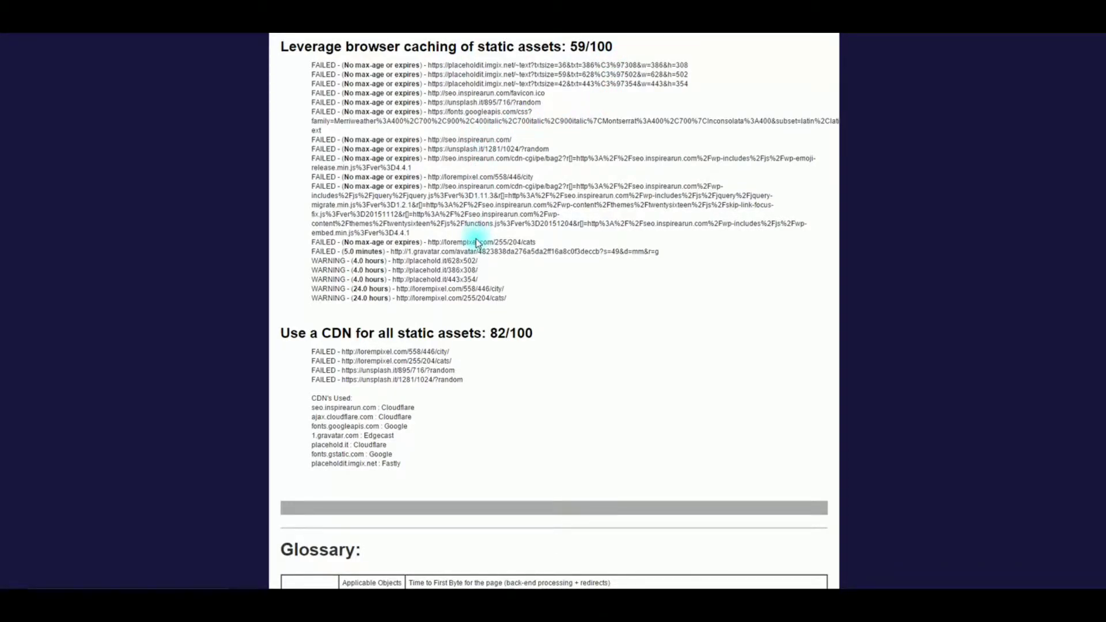
pyautogui.scroll(15, 476, 242)
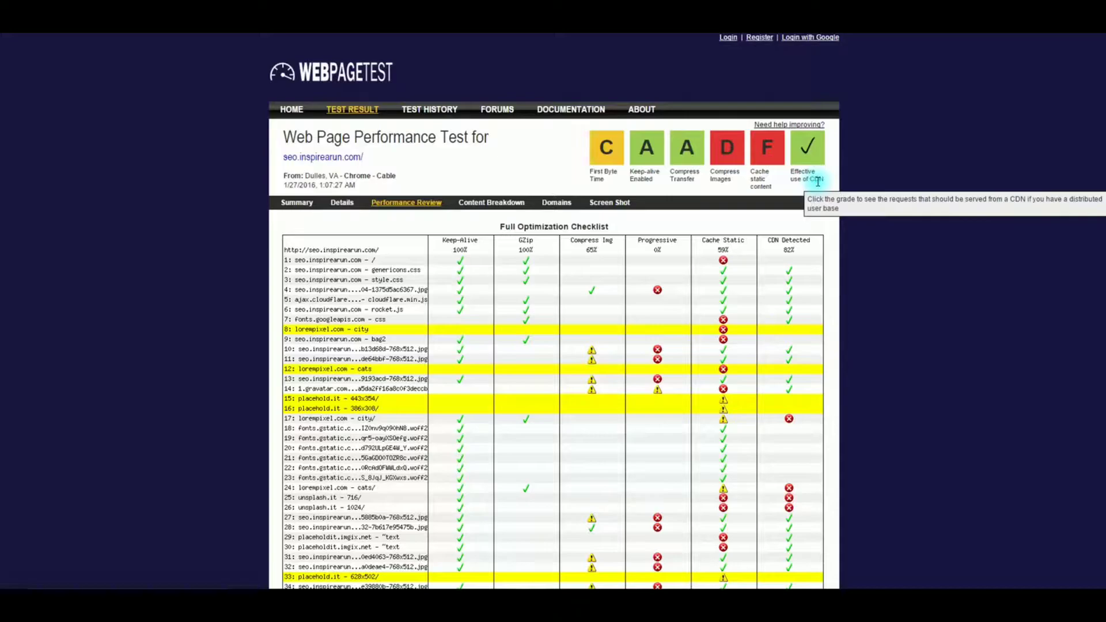
# Step: Examine the CDN section for static assets in the performance review, including which CDNs are used
pyautogui.scroll(-20, 819, 181)
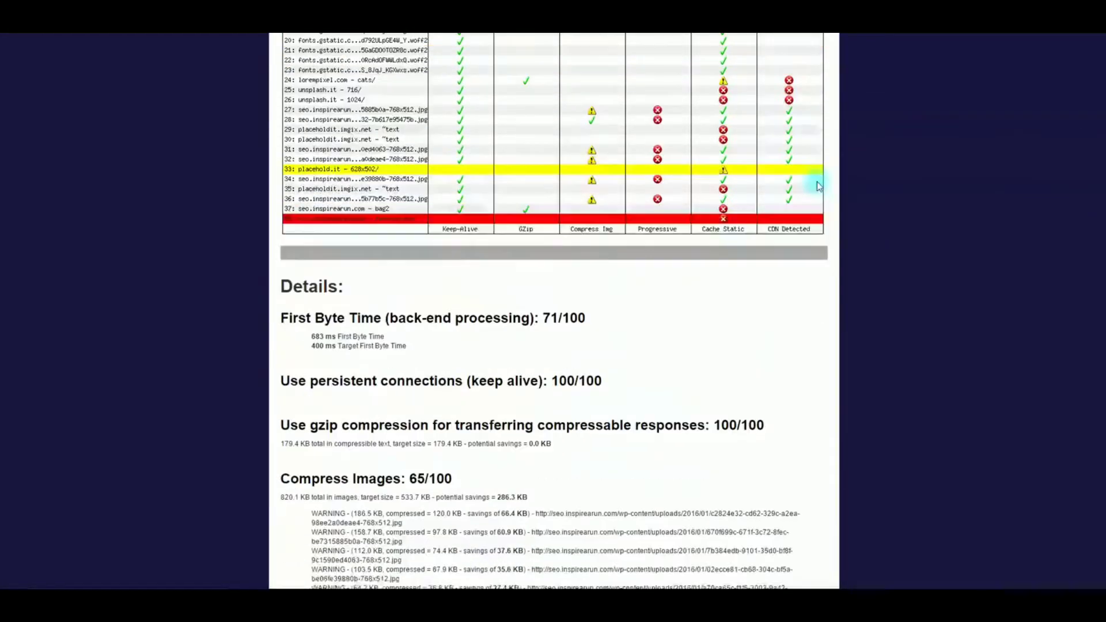
pyautogui.scroll(3, 819, 184)
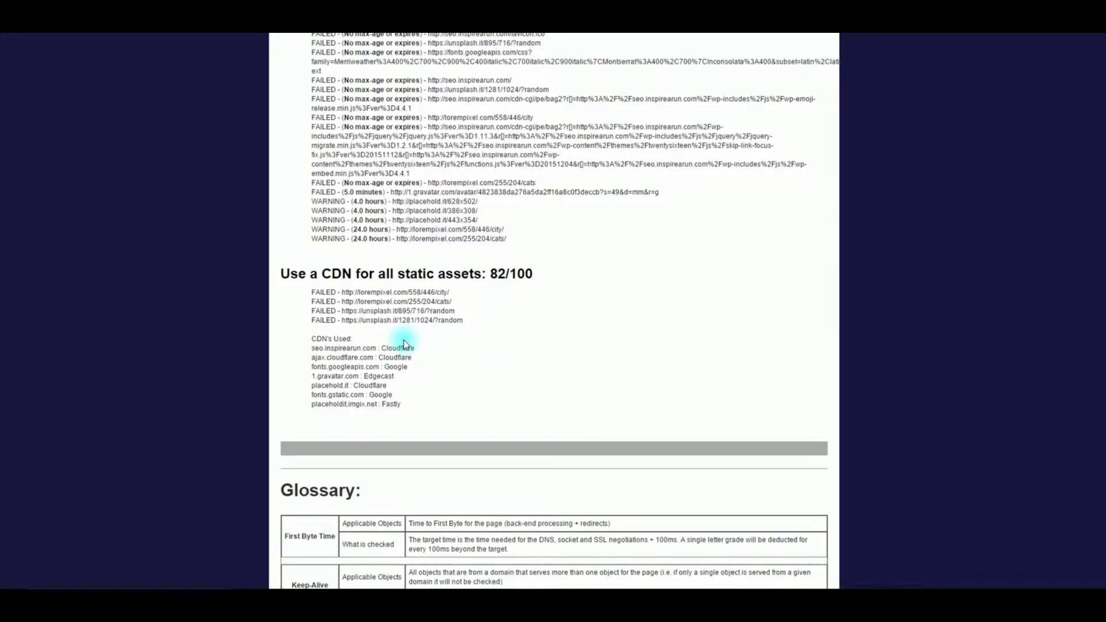
pyautogui.scroll(4, 406, 344)
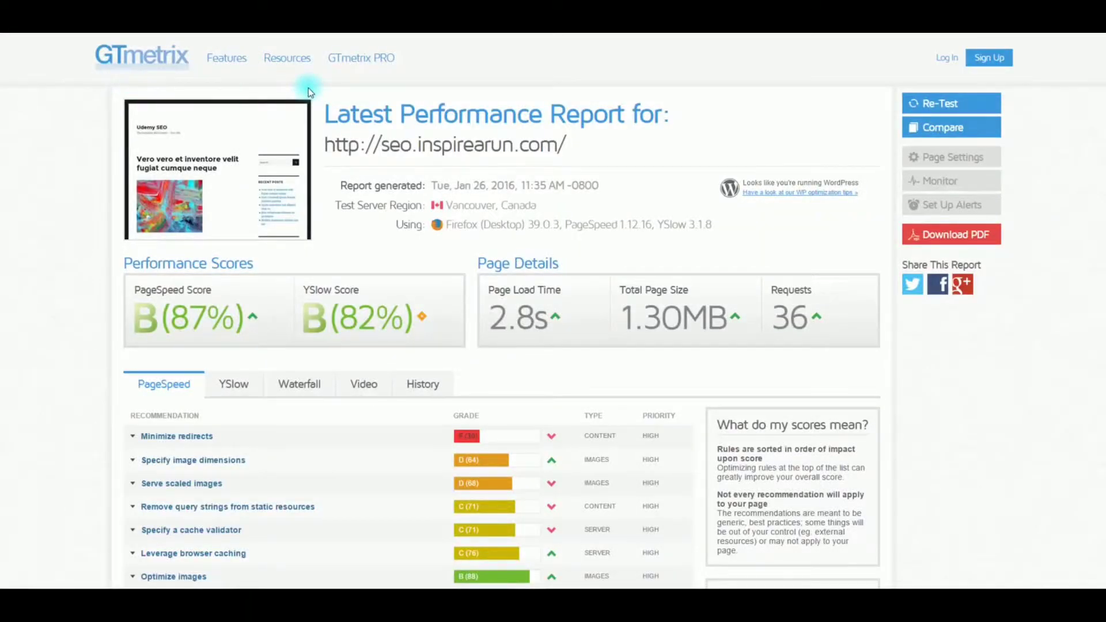
# Step: Switch to the GTmetrix report and expand the Leverage browser caching and Specify a cache validator recommendations
pyautogui.scroll(-3, 309, 87)
pyautogui.click(136, 378)
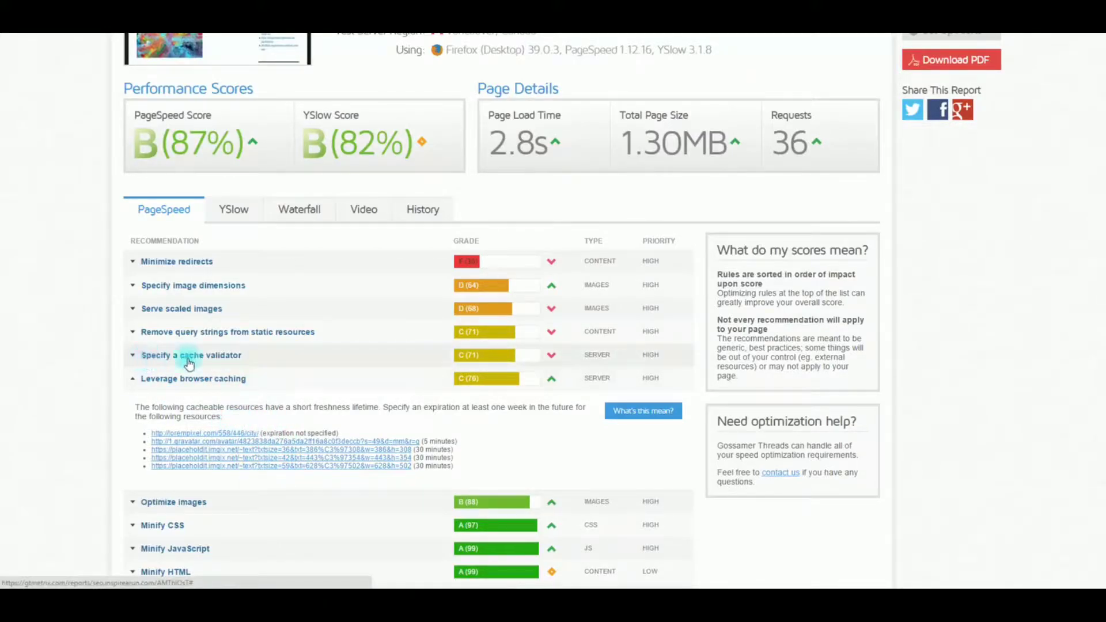
pyautogui.click(136, 357)
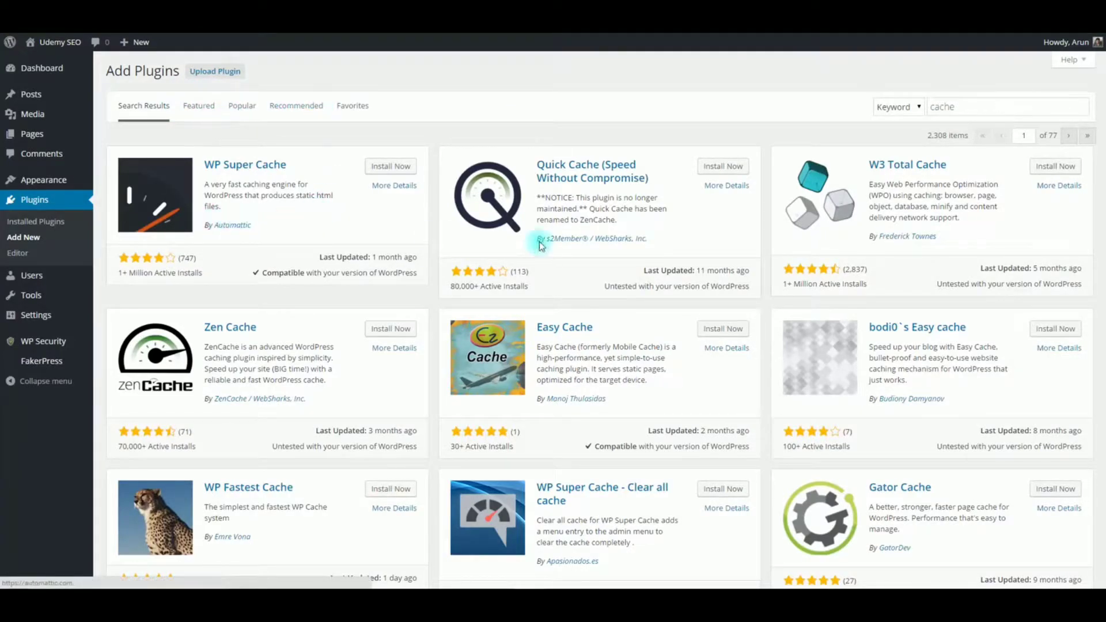
# Step: Compare the caching plugins in the search results, including WP Super Cache, W3 Total Cache and Zen Cache
pyautogui.scroll(-5, 774, 254)
pyautogui.scroll(1, 478, 252)
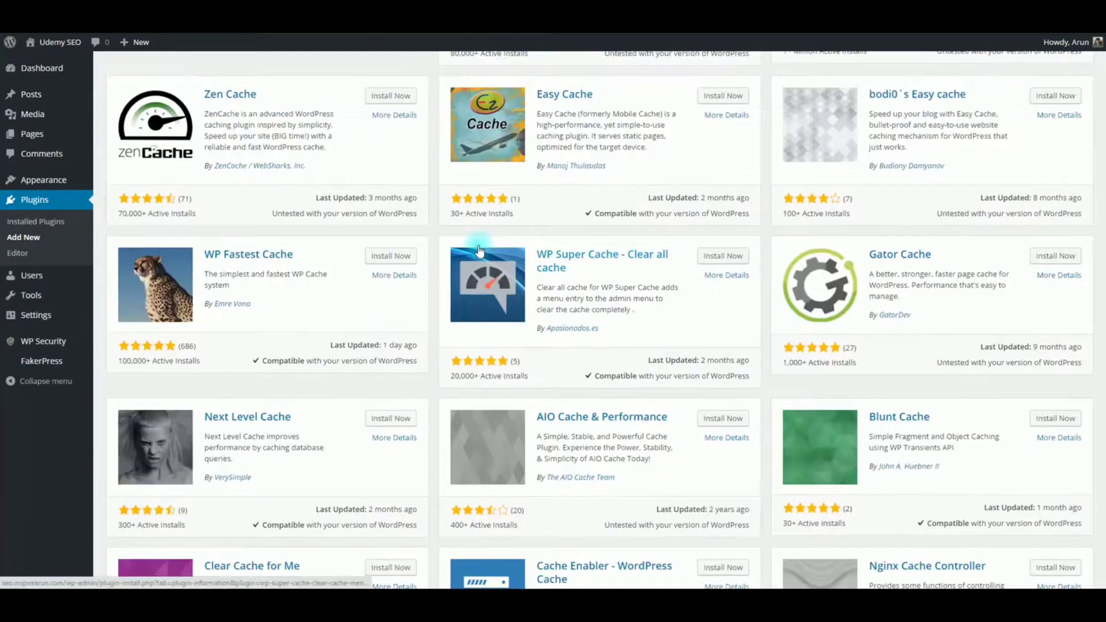
pyautogui.scroll(4, 479, 247)
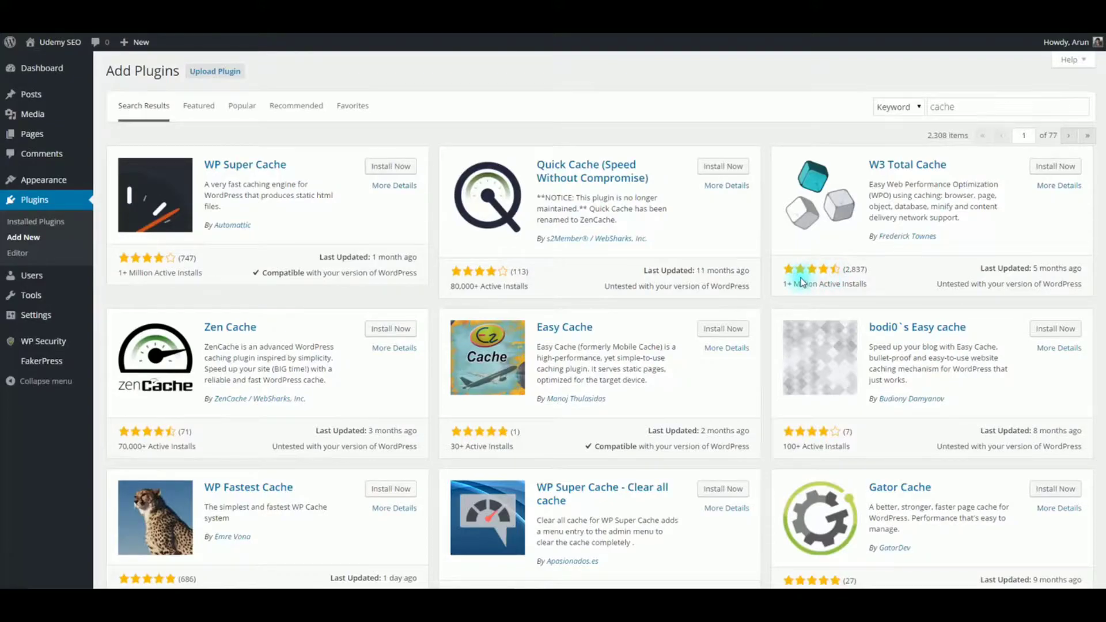
pyautogui.scroll(-4, 820, 278)
pyautogui.scroll(4, 820, 278)
pyautogui.scroll(-3, 264, 234)
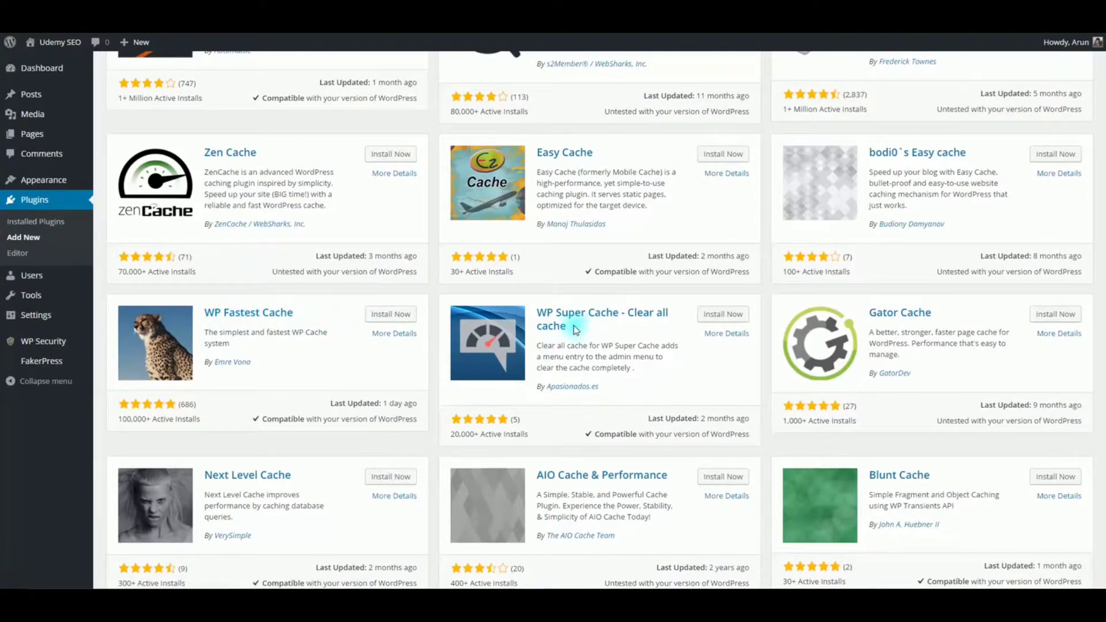
pyautogui.scroll(3, 593, 329)
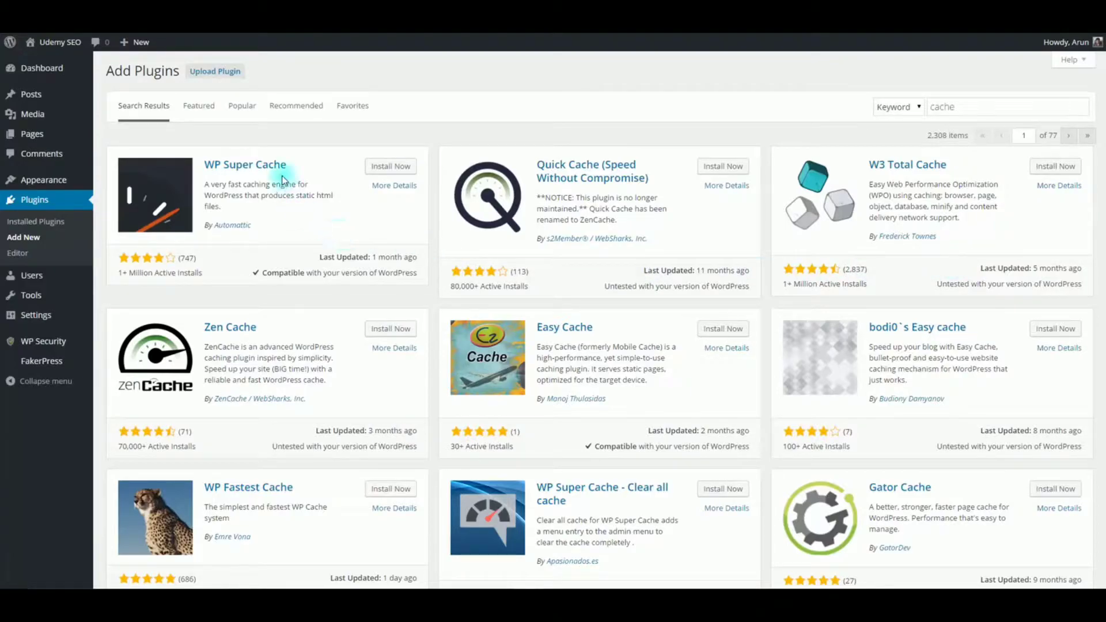
pyautogui.scroll(-4, 257, 313)
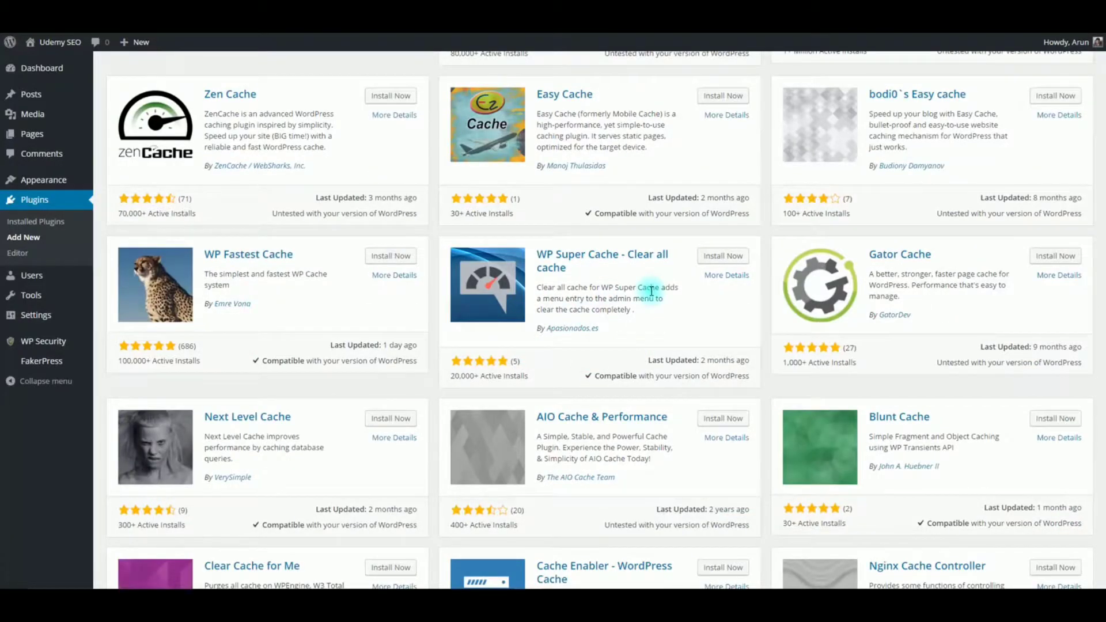
pyautogui.scroll(4, 652, 291)
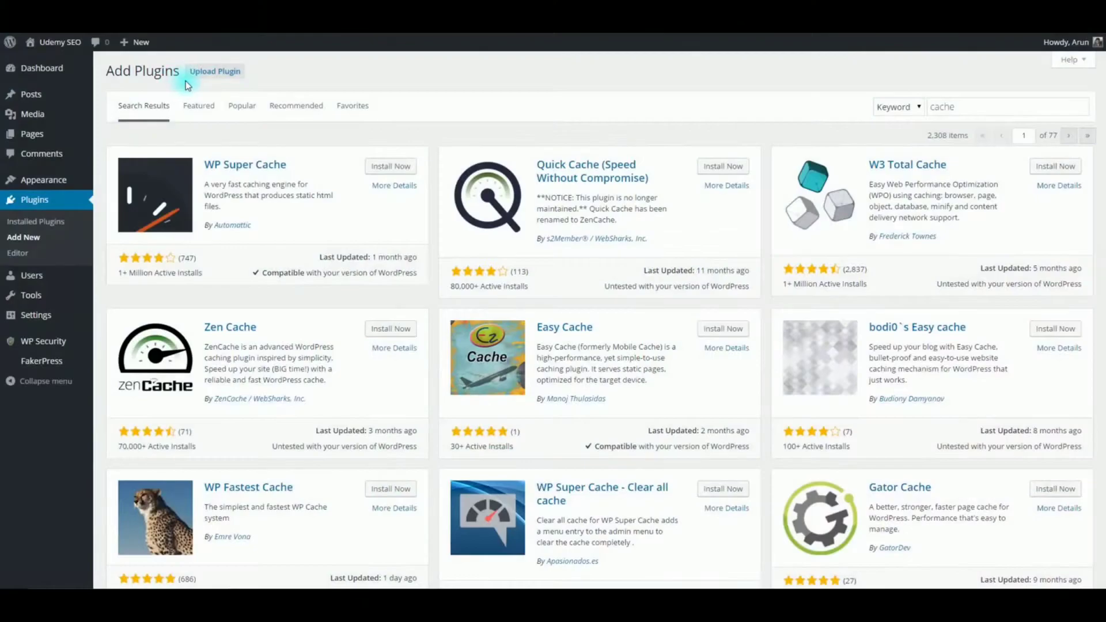
# Step: Install and activate the W3 Total Cache plugin, and enable its edge mode
pyautogui.click(948, 111)
pyautogui.click(1070, 167)
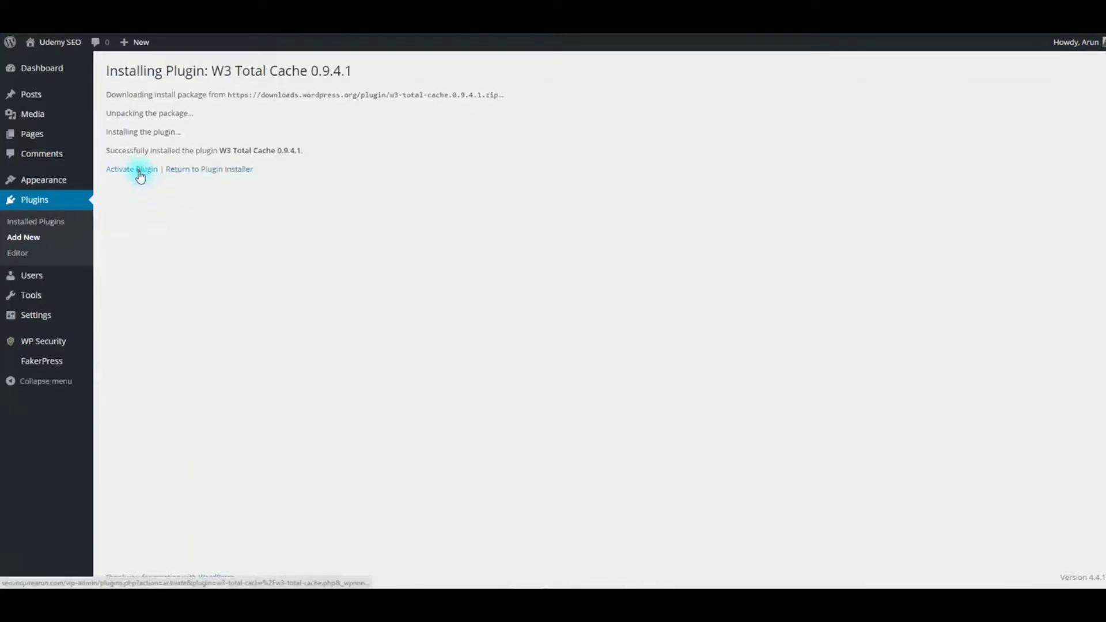
pyautogui.click(139, 171)
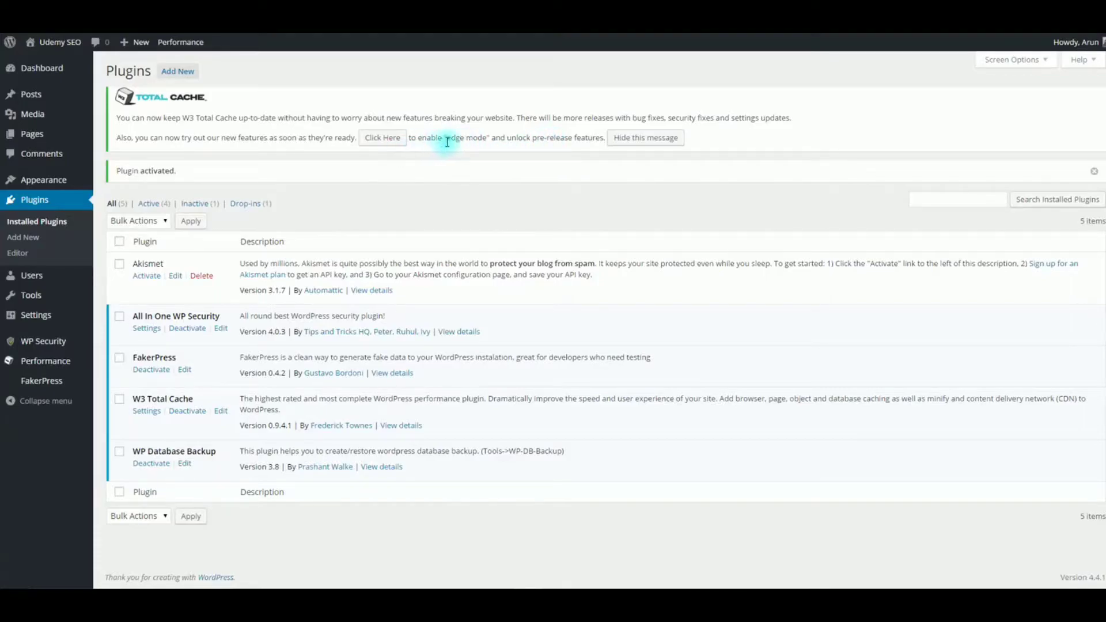
pyautogui.click(395, 140)
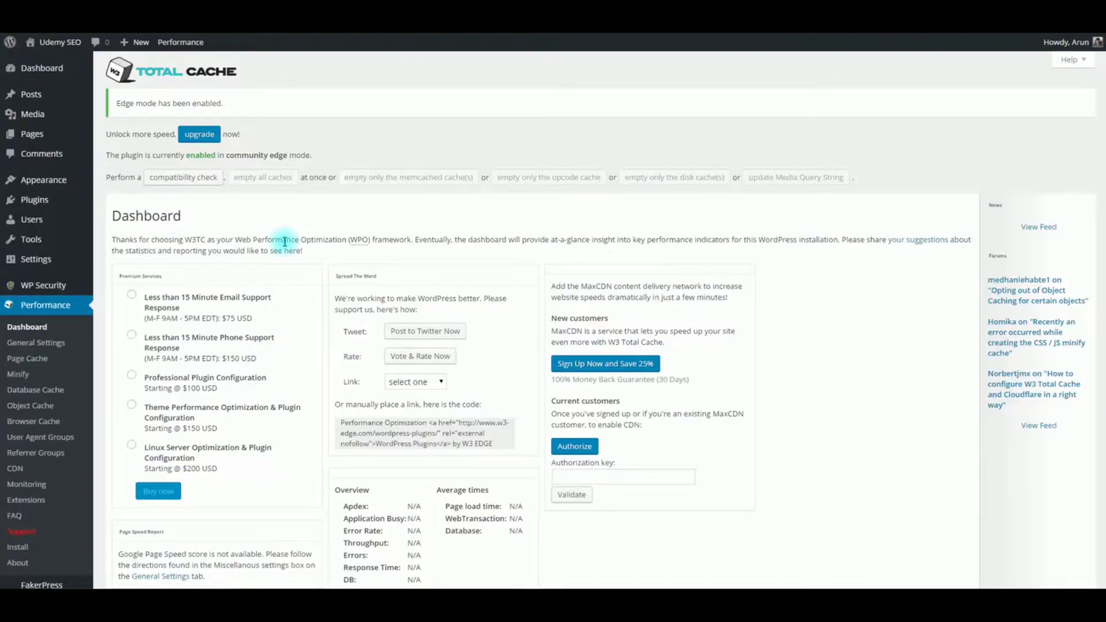
# Step: Run the W3 Total Cache compatibility check, review the server modules and resources, and close the results
pyautogui.scroll(-1, 285, 242)
pyautogui.scroll(1, 282, 236)
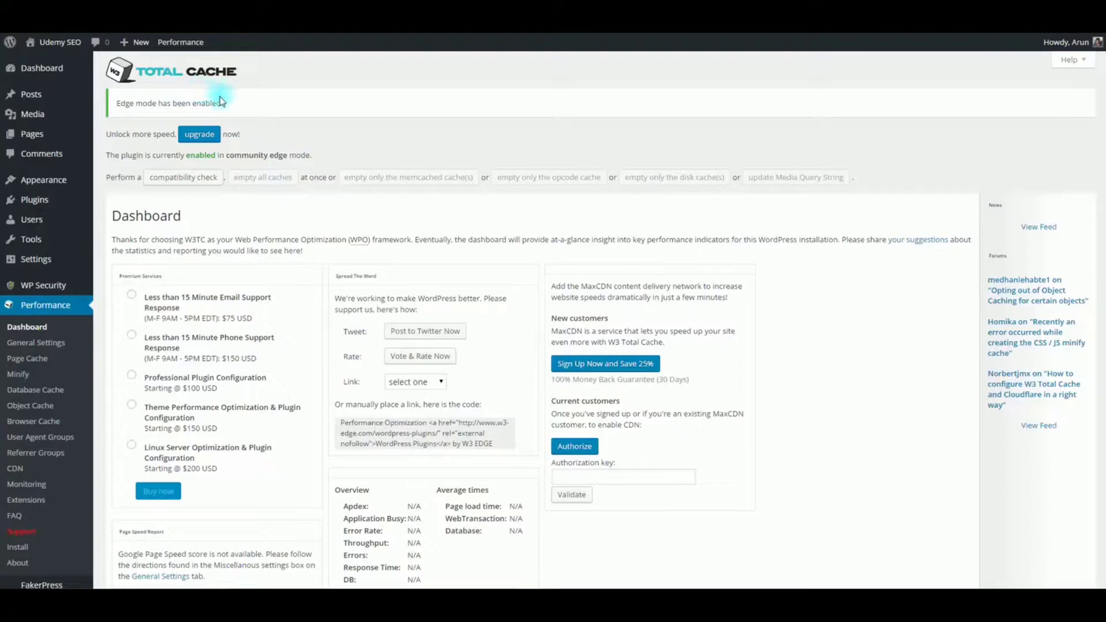
pyautogui.click(197, 182)
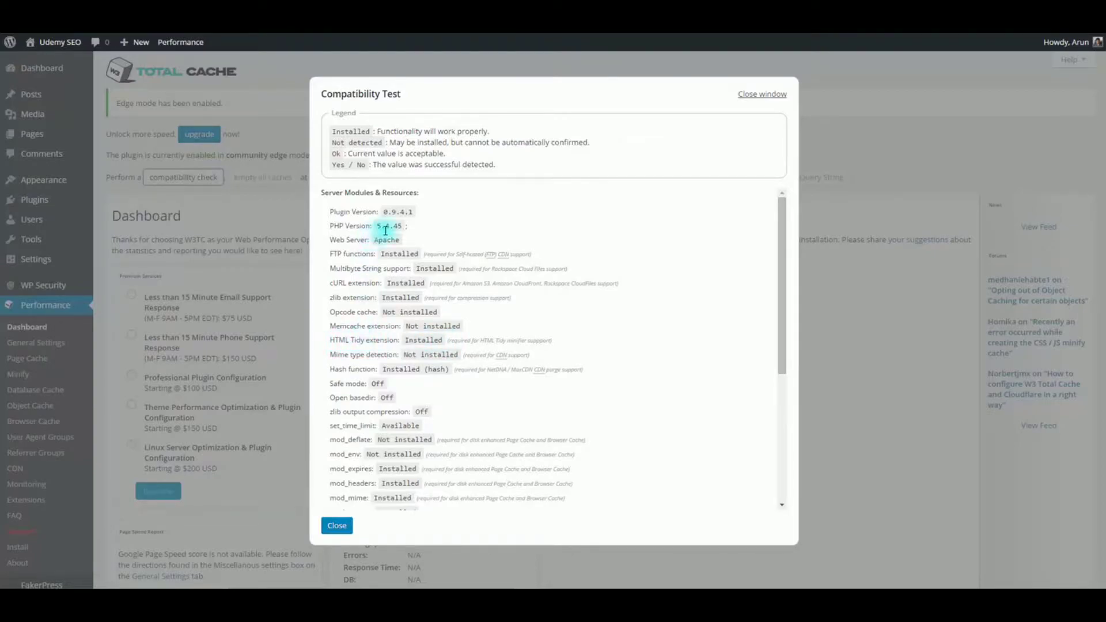
pyautogui.scroll(-2, 385, 233)
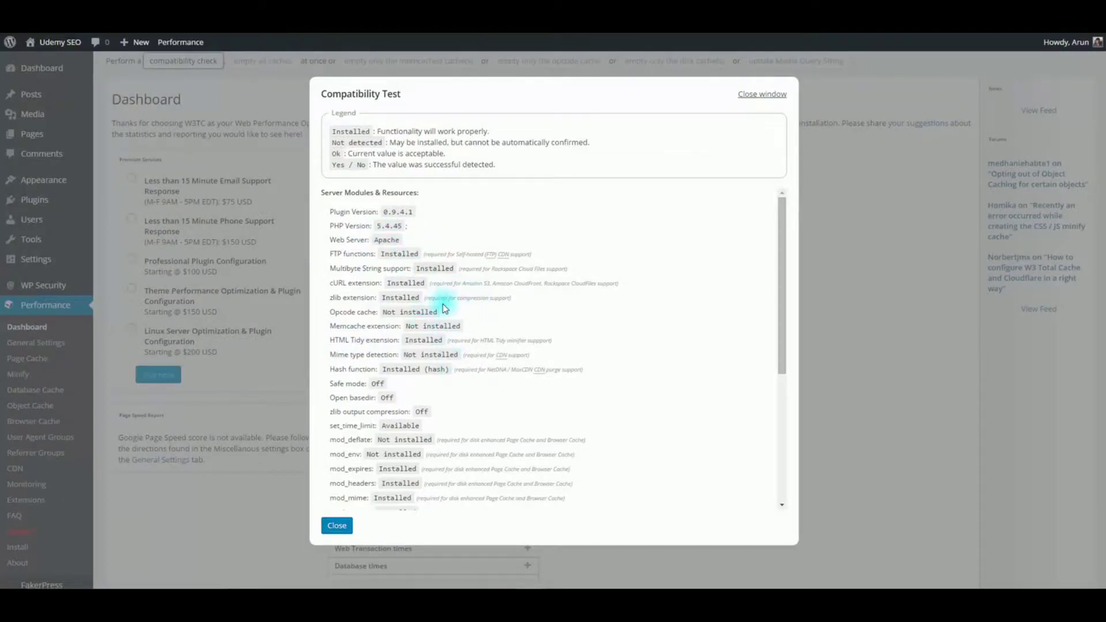
pyautogui.click(340, 527)
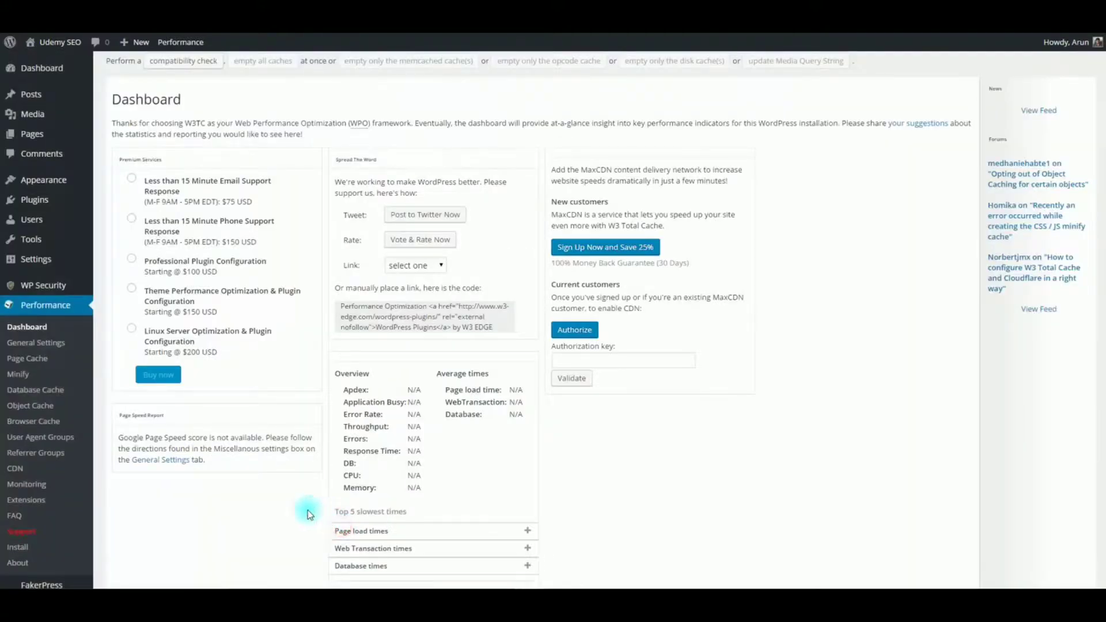
# Step: In the W3 Total Cache general settings, enable page cache with the Disk: Enhanced method and enable Minify
pyautogui.click(51, 344)
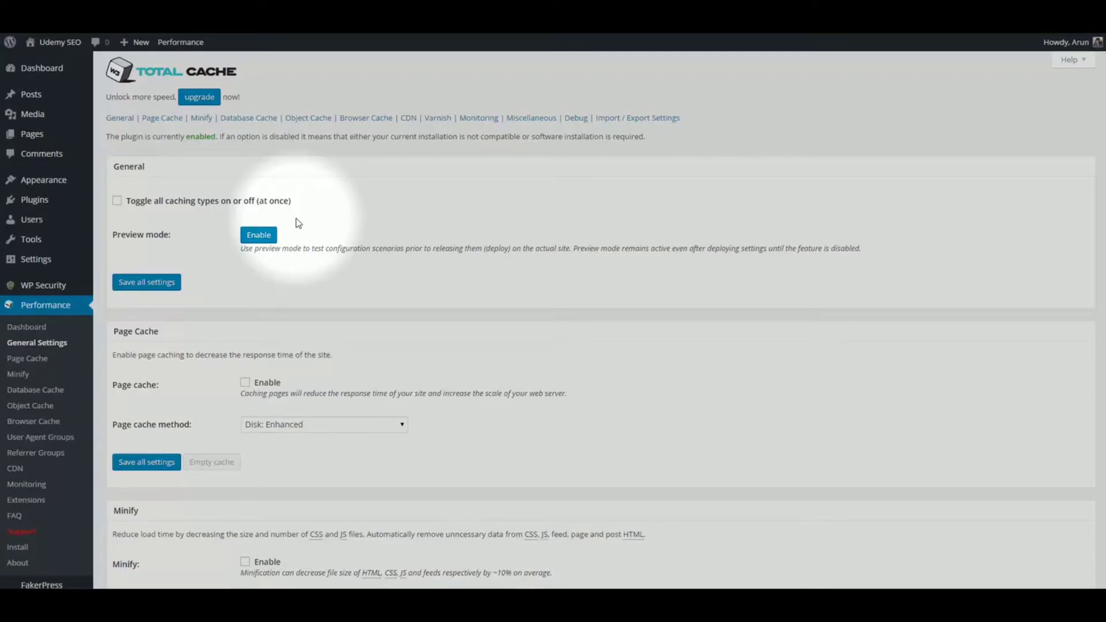
pyautogui.scroll(-3, 298, 223)
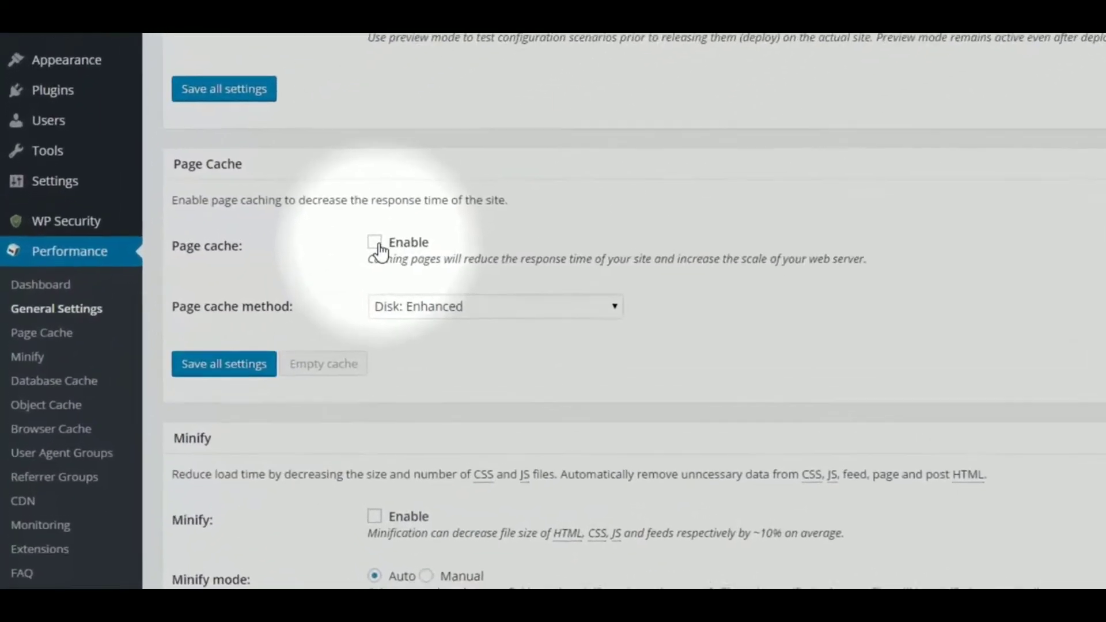
pyautogui.click(376, 244)
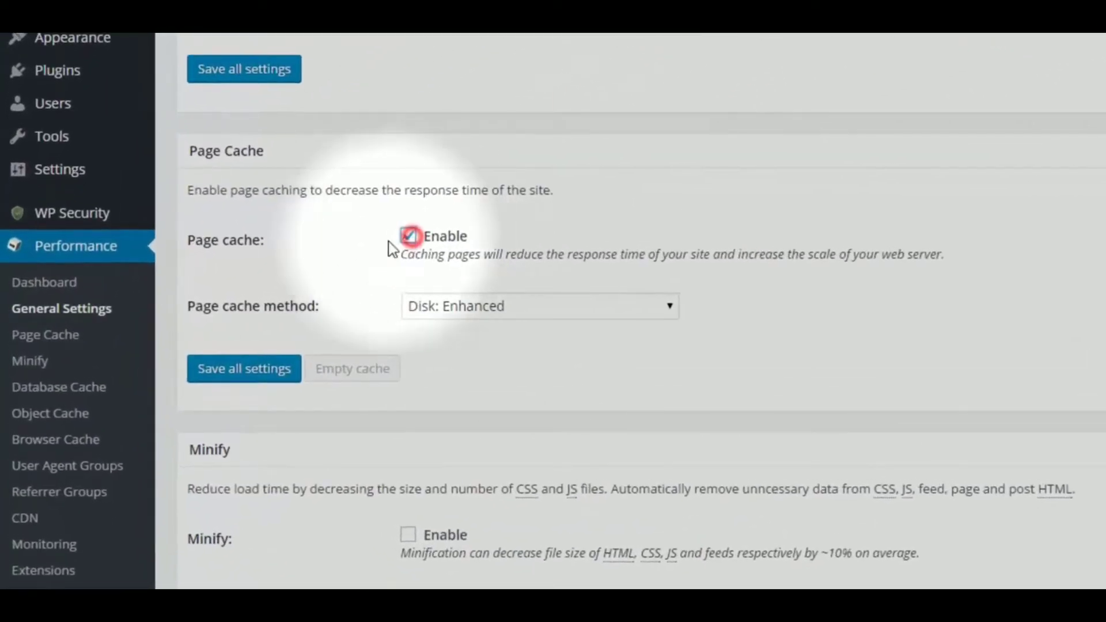
pyautogui.click(601, 300)
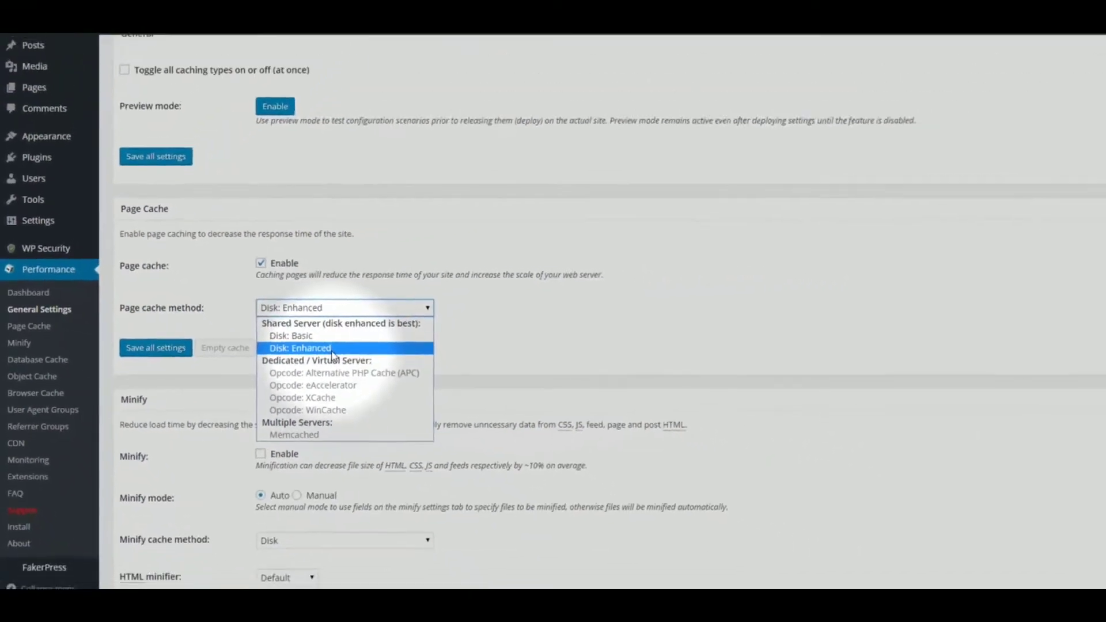
pyautogui.click(332, 349)
pyautogui.scroll(-4, 353, 337)
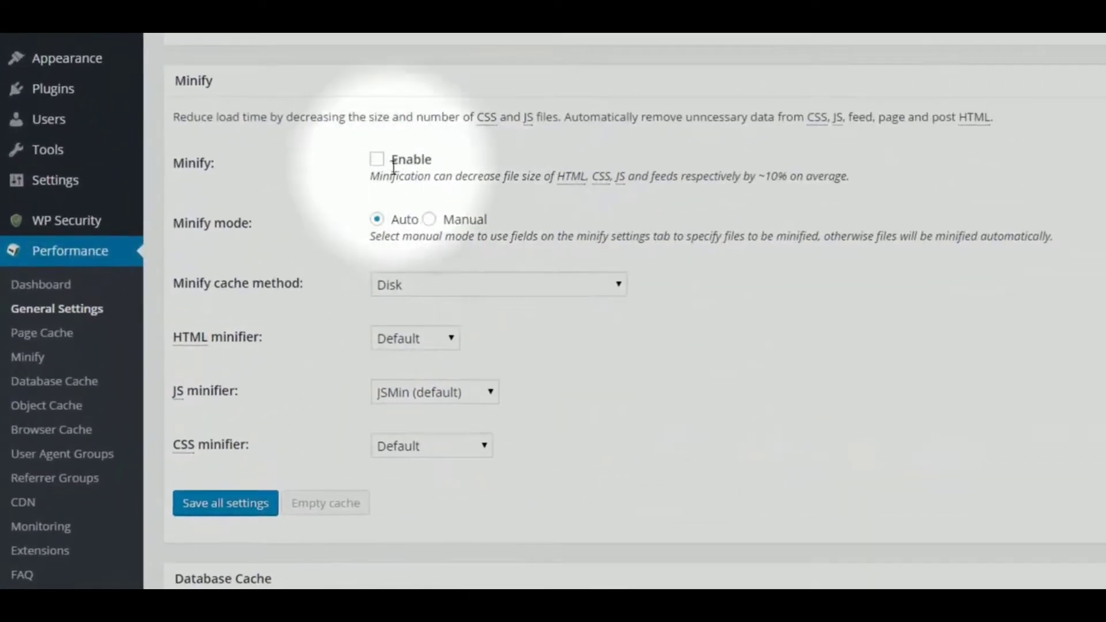
pyautogui.click(379, 162)
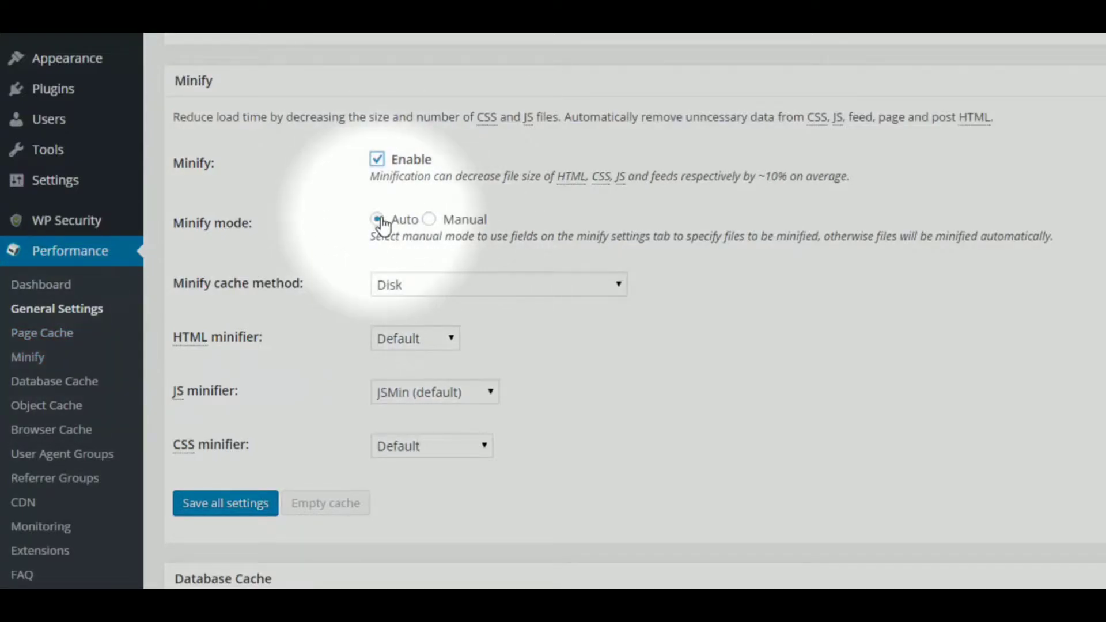
# Step: Read the Database Cache note about object caching and enable Object Cache instead
pyautogui.scroll(-5, 383, 226)
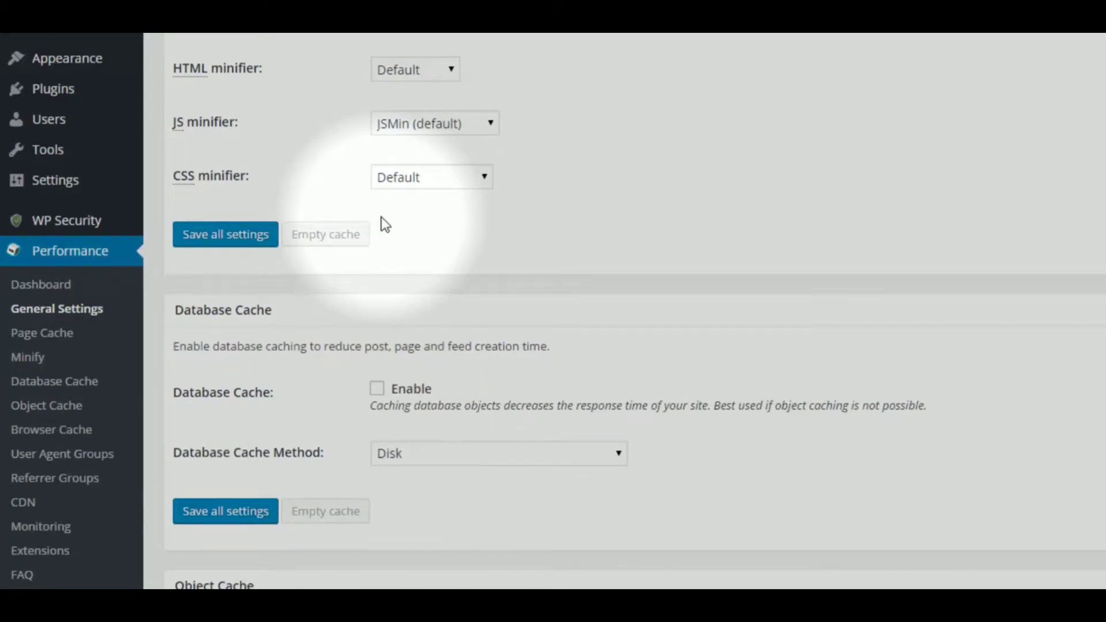
pyautogui.scroll(-3, 381, 223)
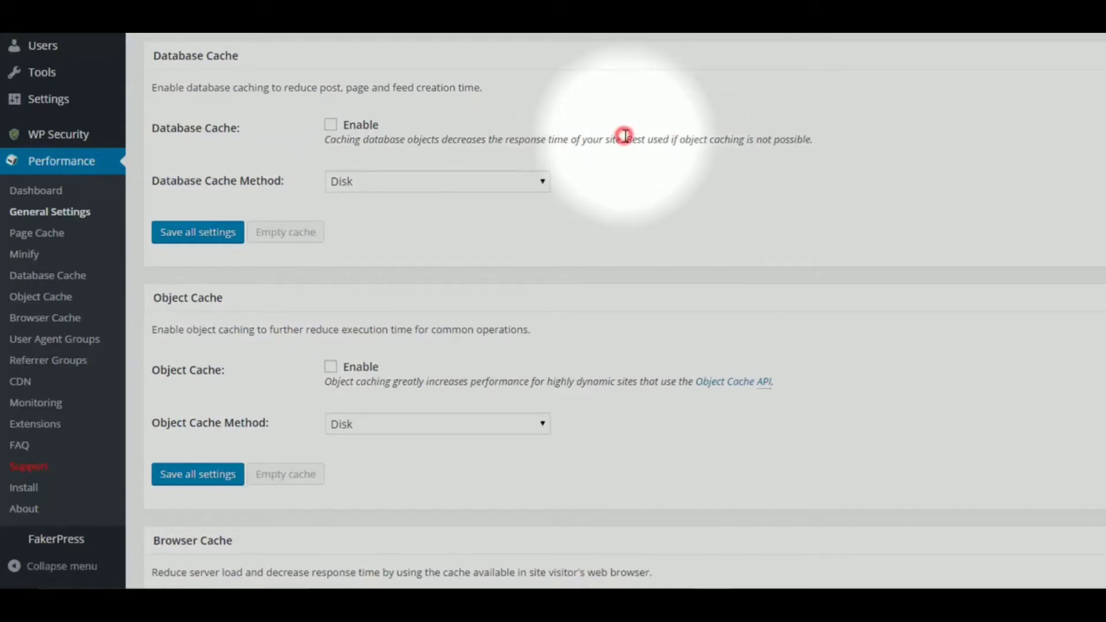
pyautogui.moveTo(626, 138); pyautogui.dragTo(811, 140)
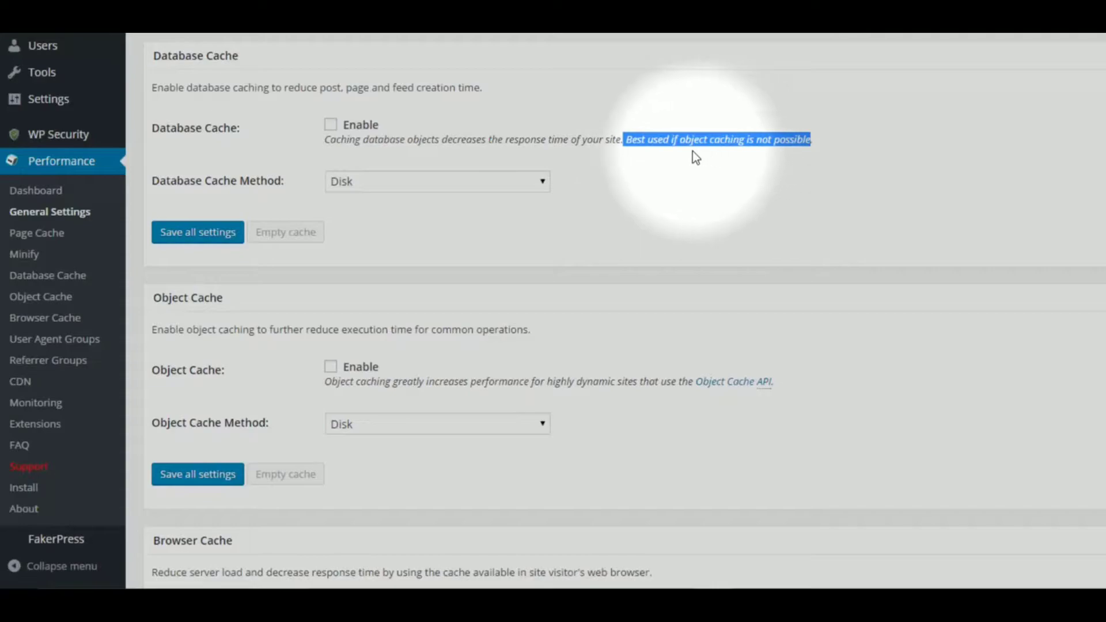
pyautogui.click(699, 149)
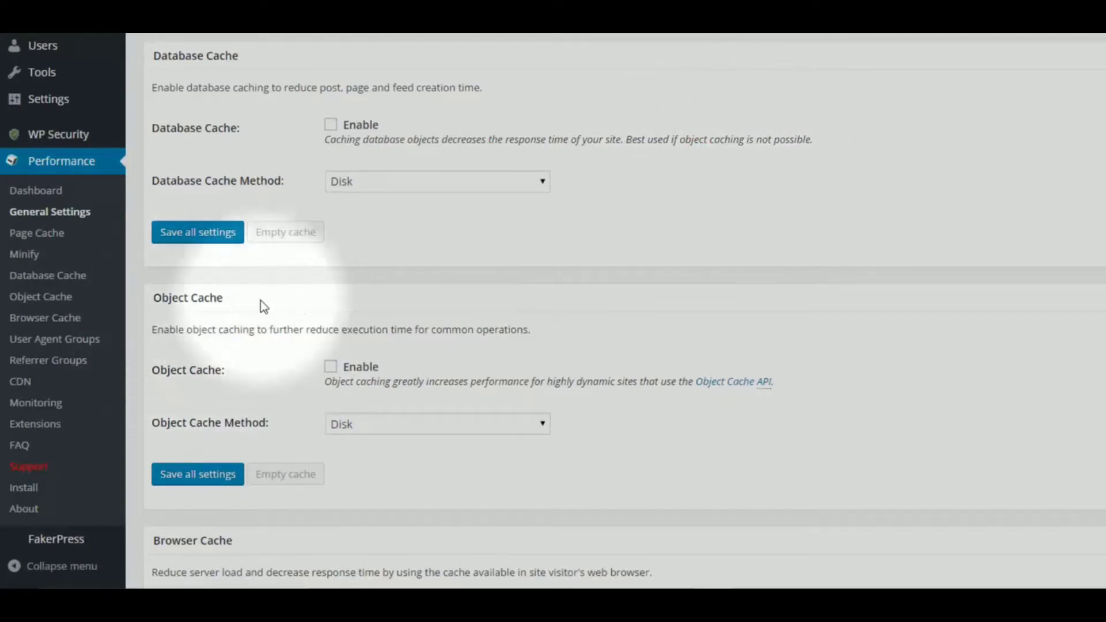
pyautogui.click(331, 369)
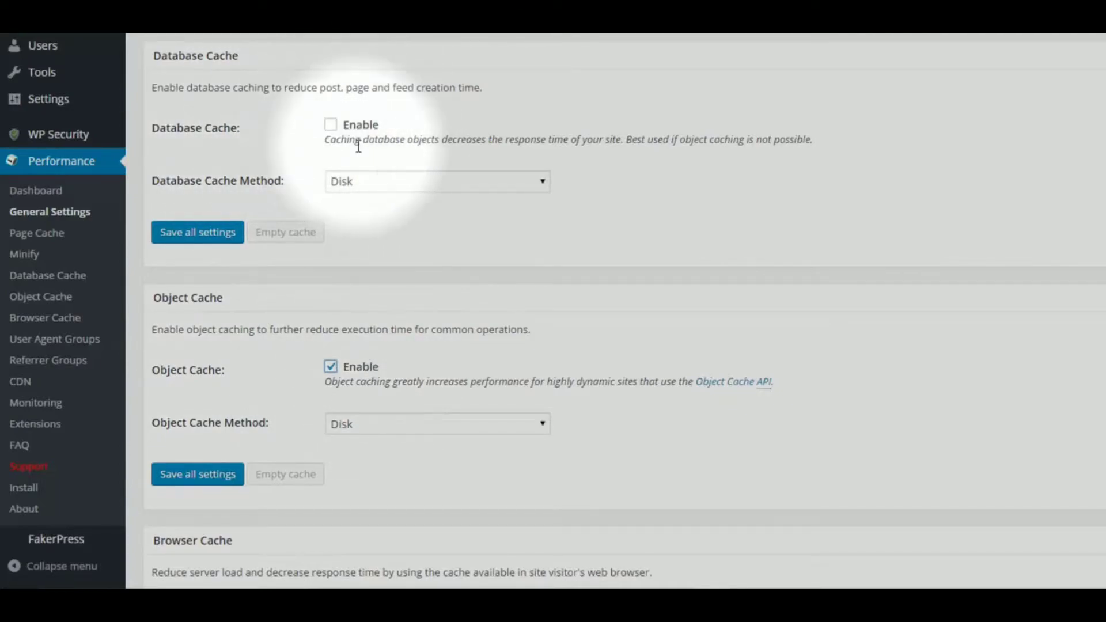
# Step: Review the Browser Cache setting and examine the CDN types on offer without changing the selection
pyautogui.scroll(-4, 325, 133)
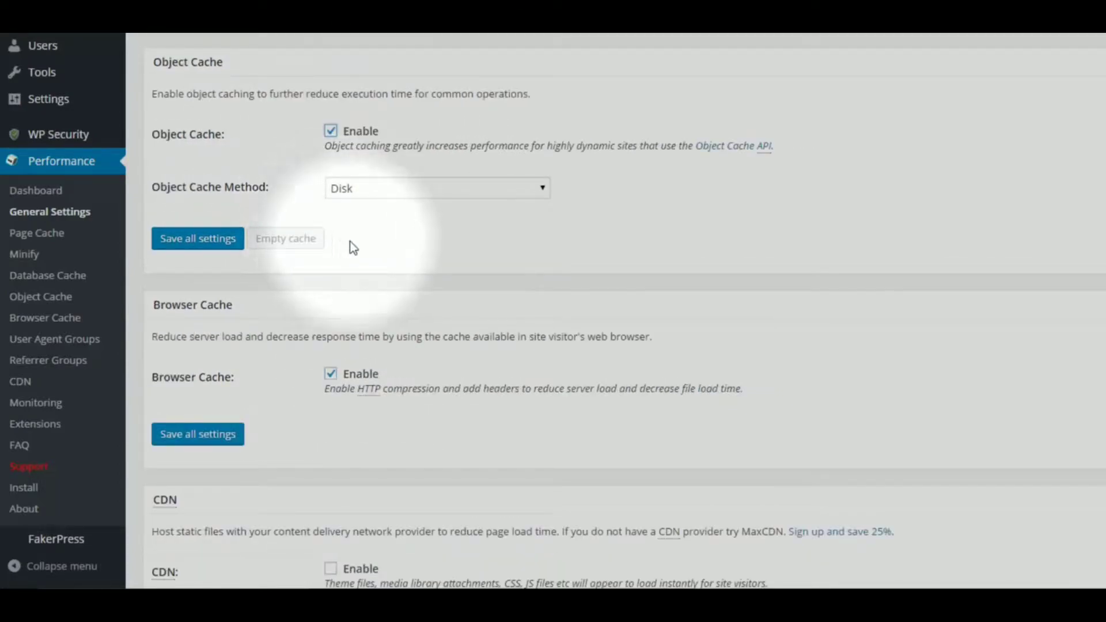
pyautogui.scroll(-1, 333, 295)
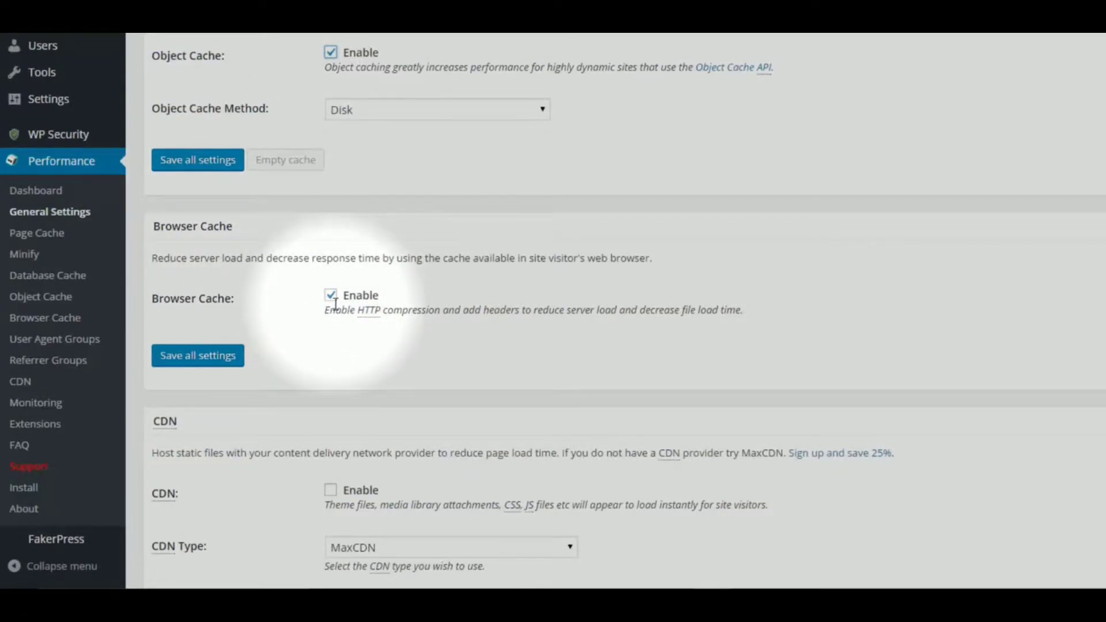
pyautogui.scroll(-4, 330, 306)
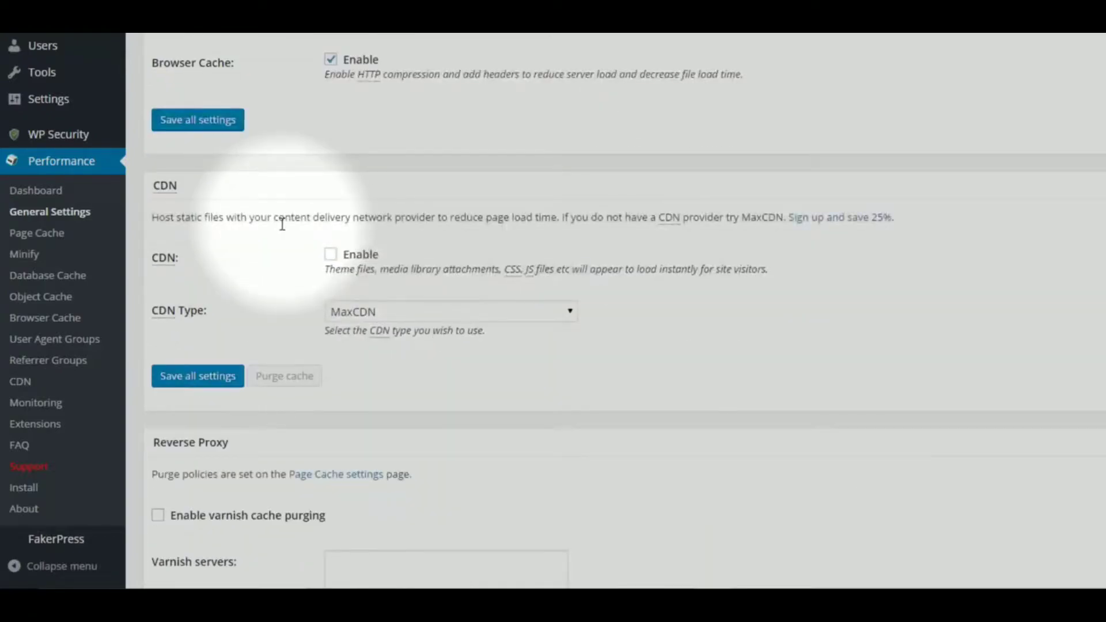
pyautogui.click(419, 310)
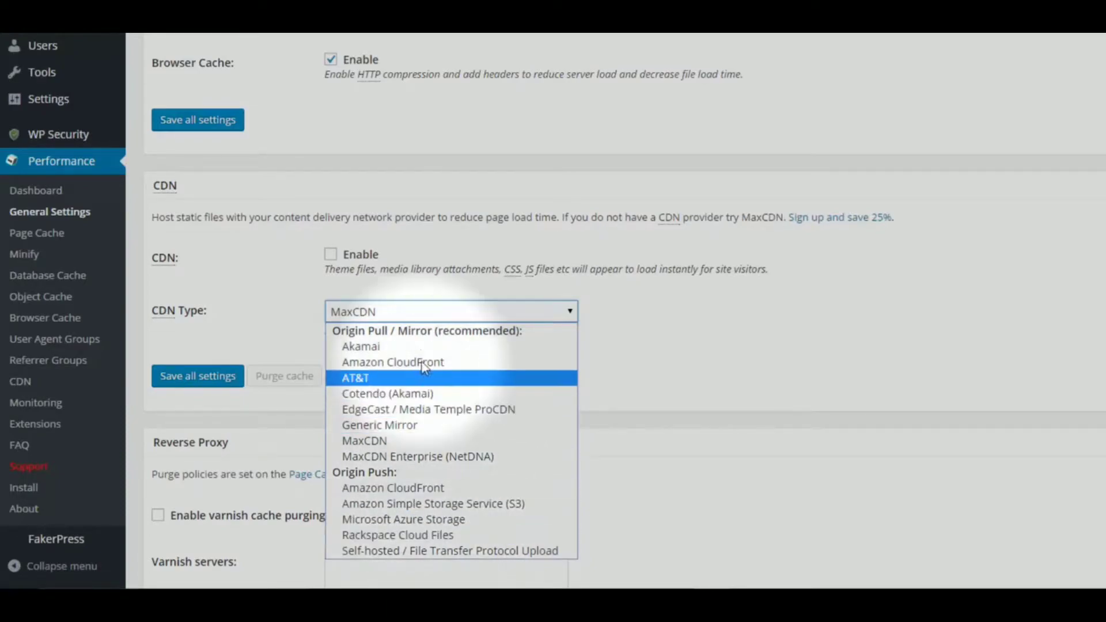
pyautogui.click(418, 247)
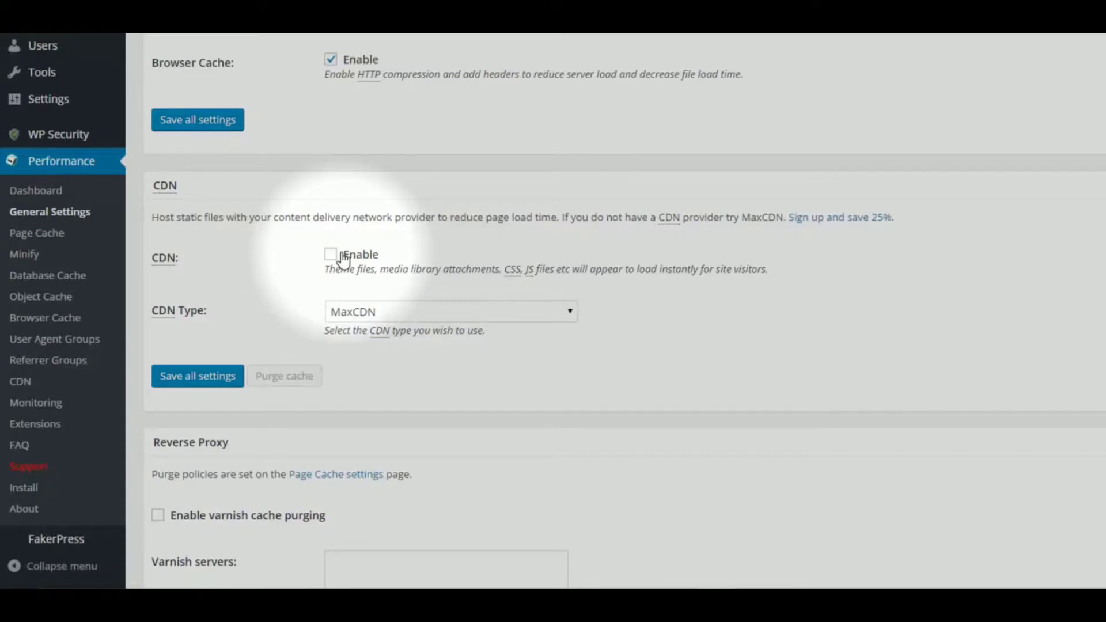
pyautogui.click(399, 311)
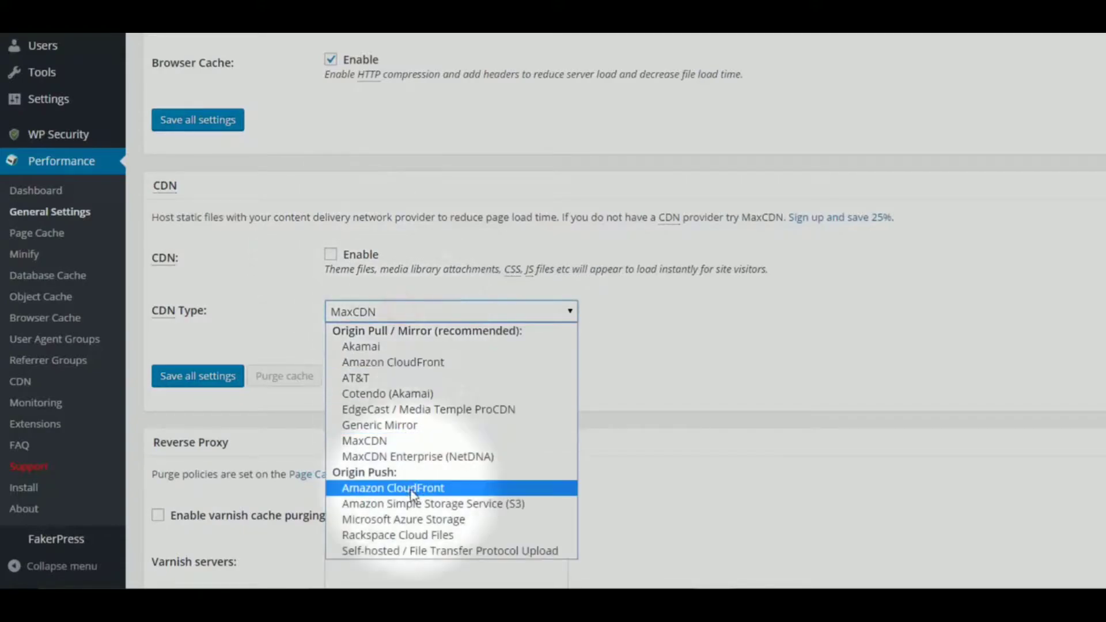
pyautogui.click(439, 231)
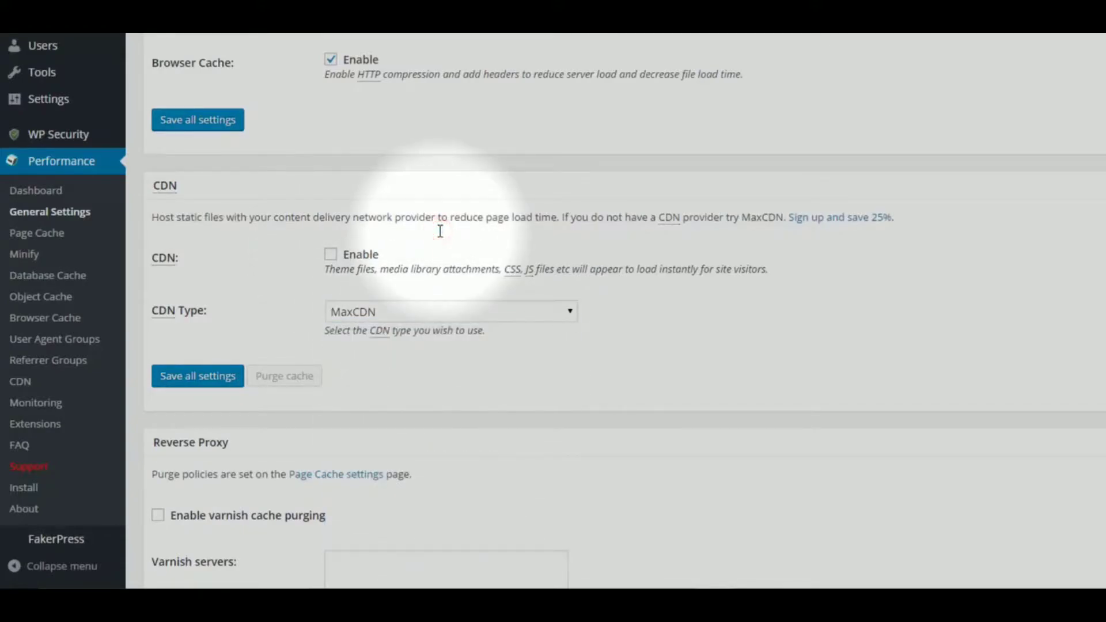
pyautogui.click(440, 311)
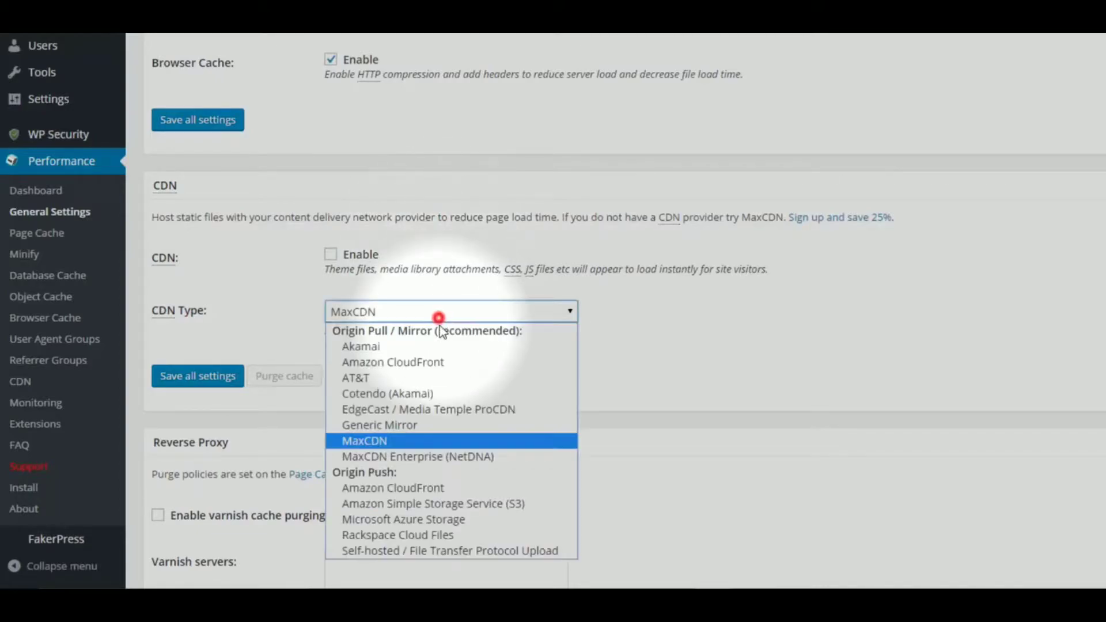
pyautogui.click(456, 251)
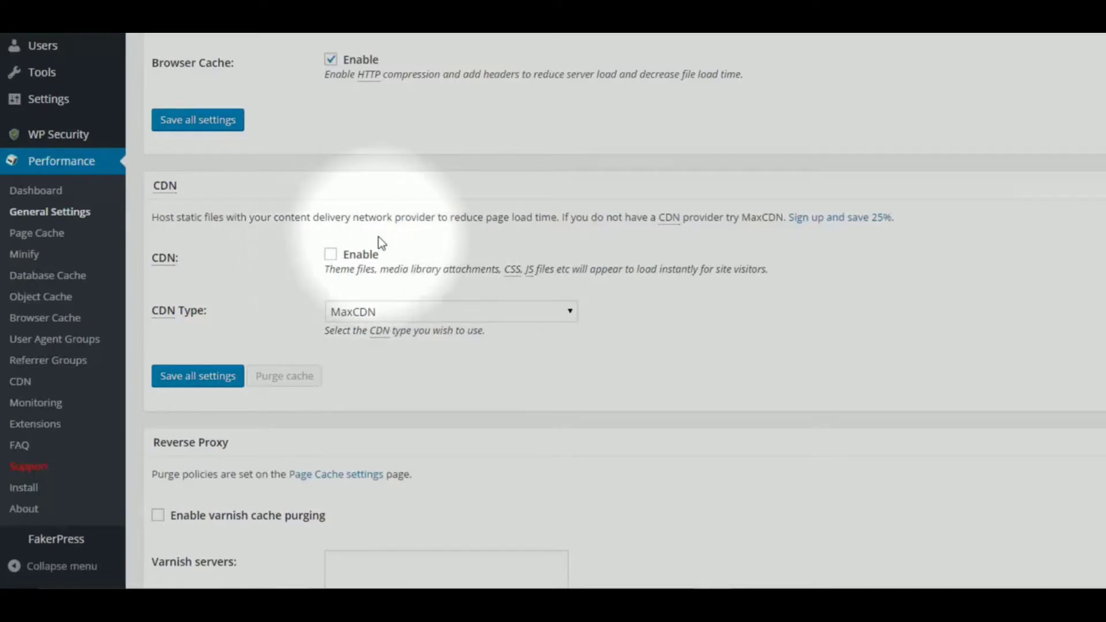
# Step: Save all the W3 Total Cache general settings
pyautogui.scroll(-10, 378, 237)
pyautogui.scroll(-10, 378, 237)
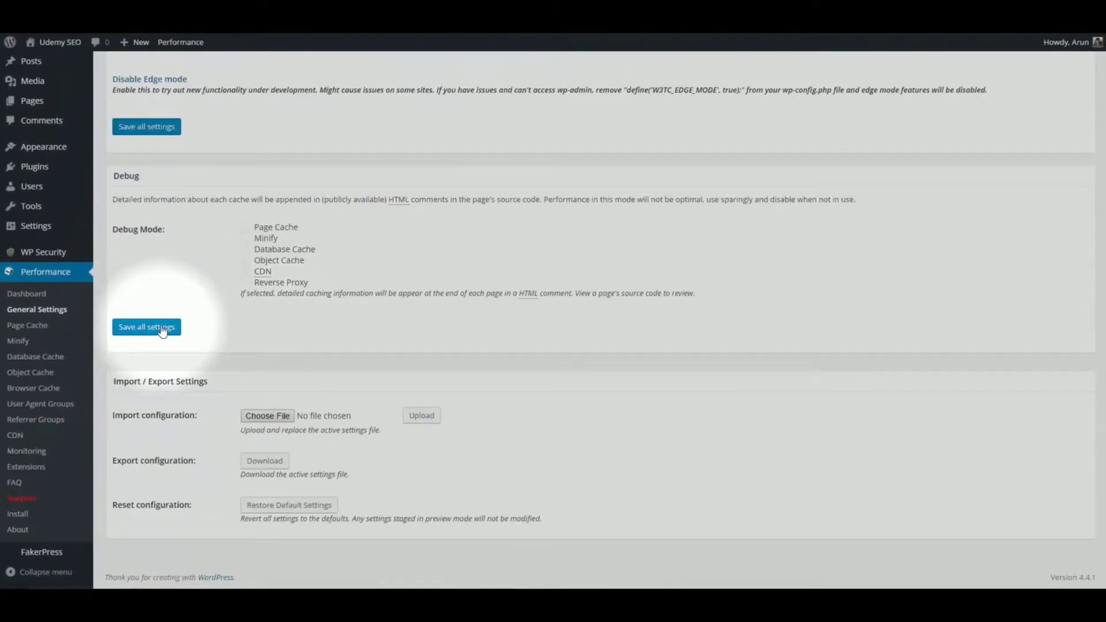
pyautogui.click(162, 328)
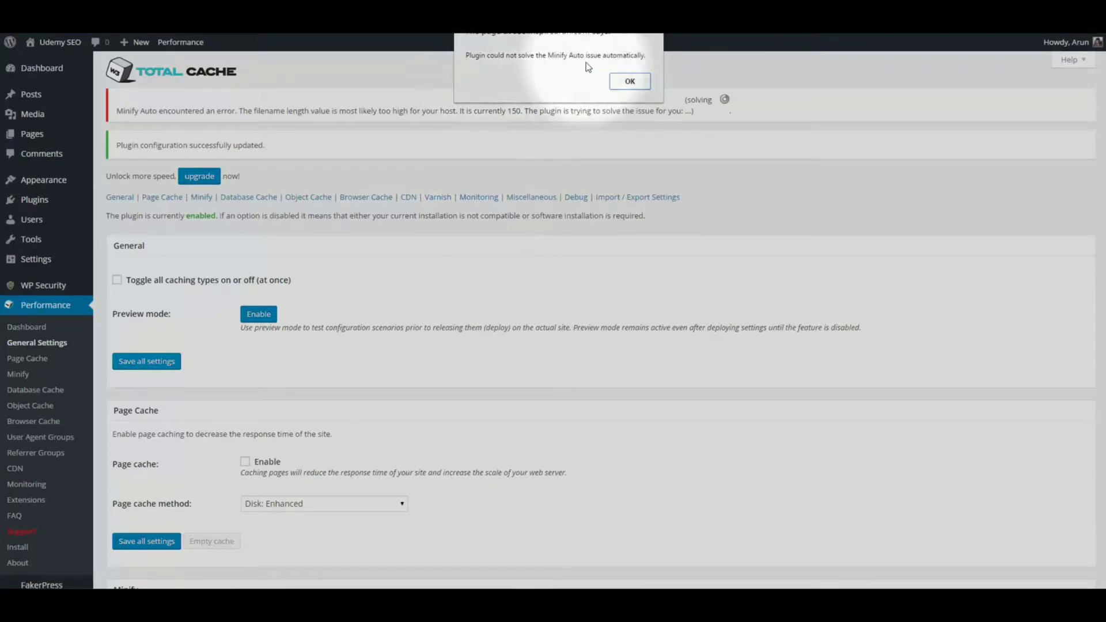
# Step: Dismiss the Minify Auto error, enable page cache, set the Minify mode to Manual and save all settings
pyautogui.click(617, 82)
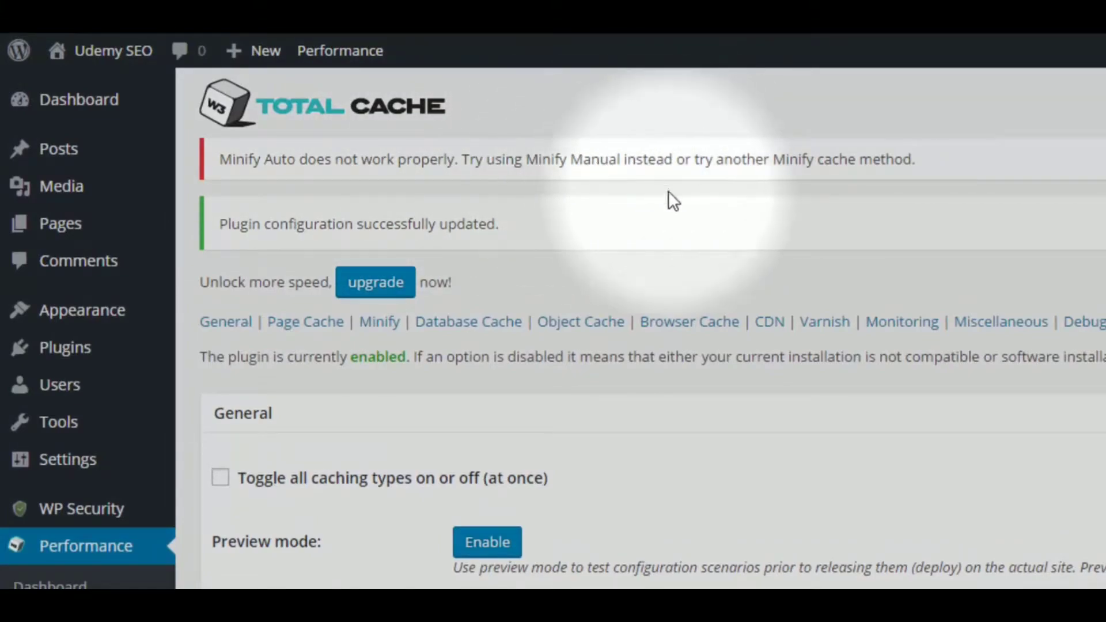
pyautogui.scroll(-3, 686, 337)
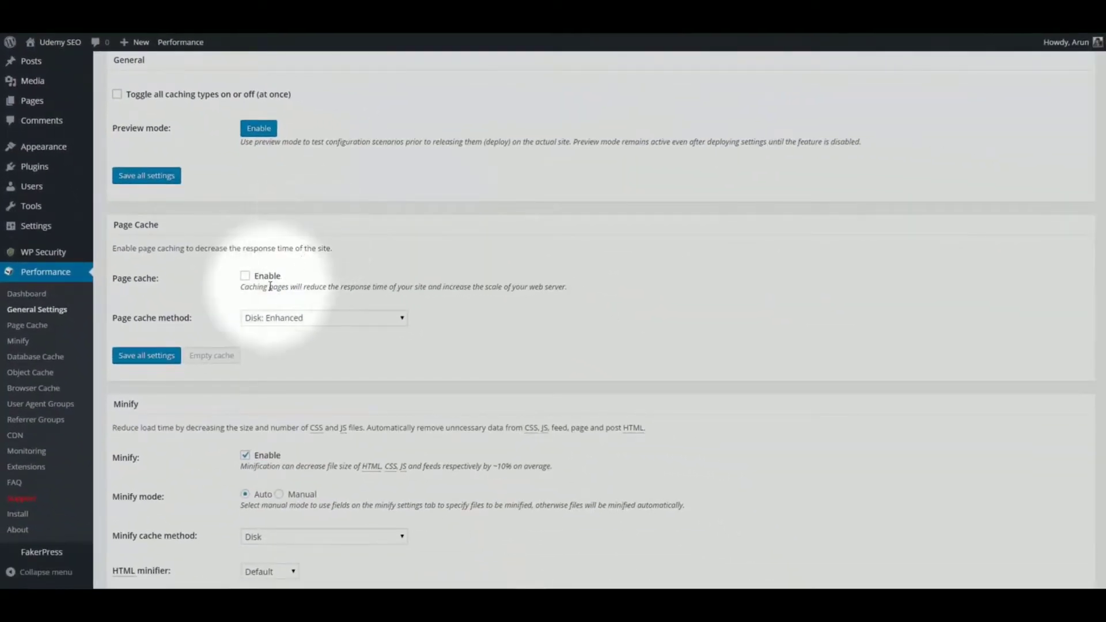
pyautogui.click(246, 277)
pyautogui.scroll(-3, 271, 283)
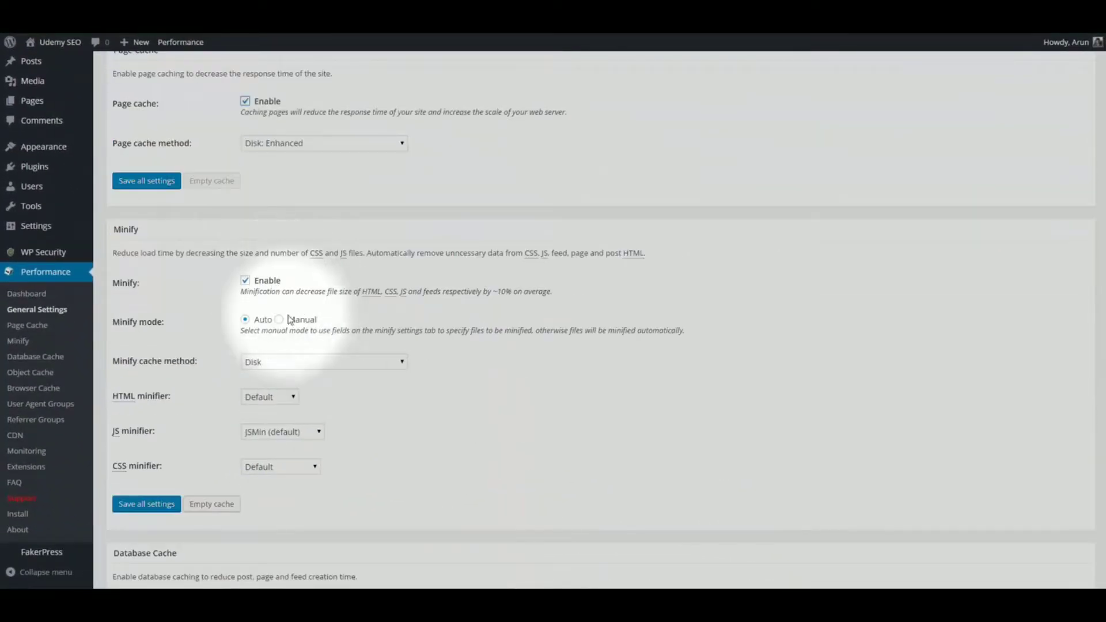
pyautogui.click(278, 320)
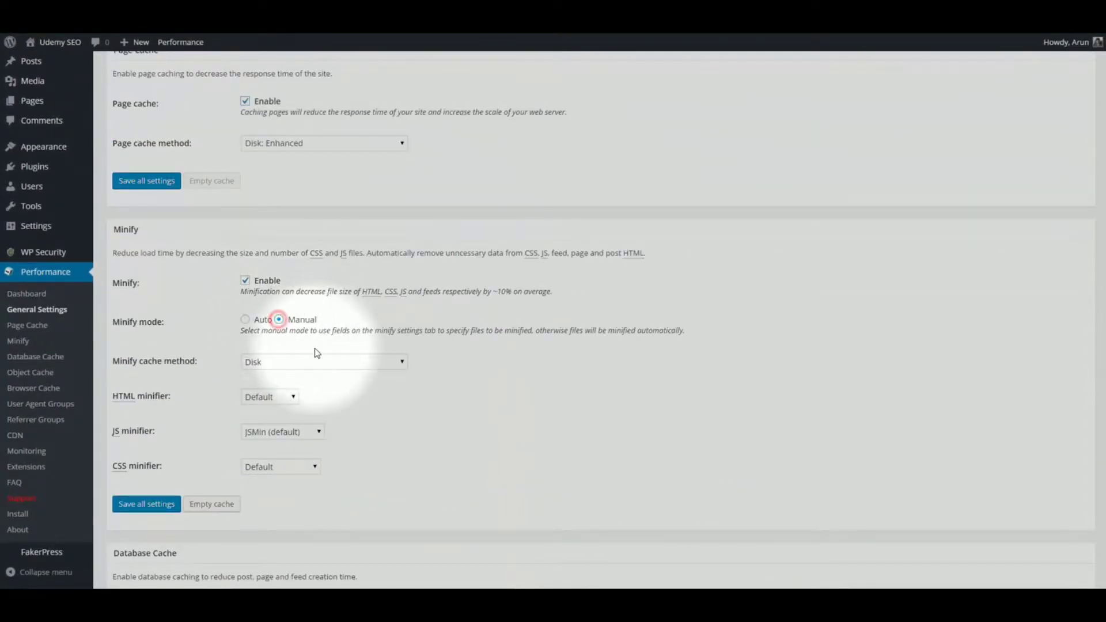
pyautogui.click(147, 505)
pyautogui.scroll(-2, 173, 380)
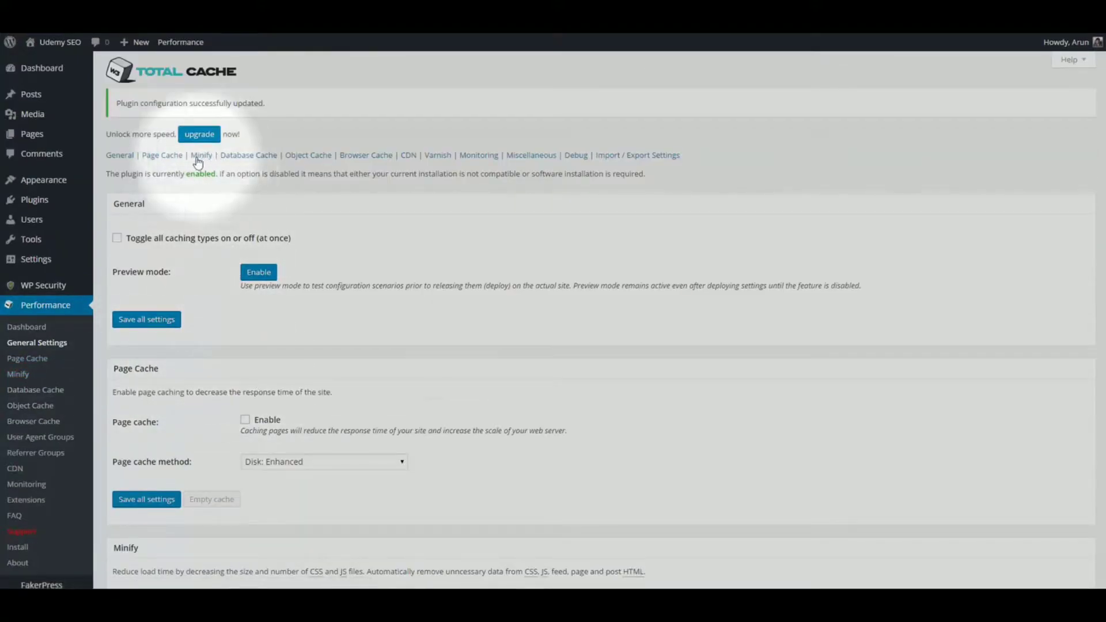
# Step: In the plugin's dedicated Minify settings, enable HTML minification, check the JS and CSS options and save all settings
pyautogui.click(203, 155)
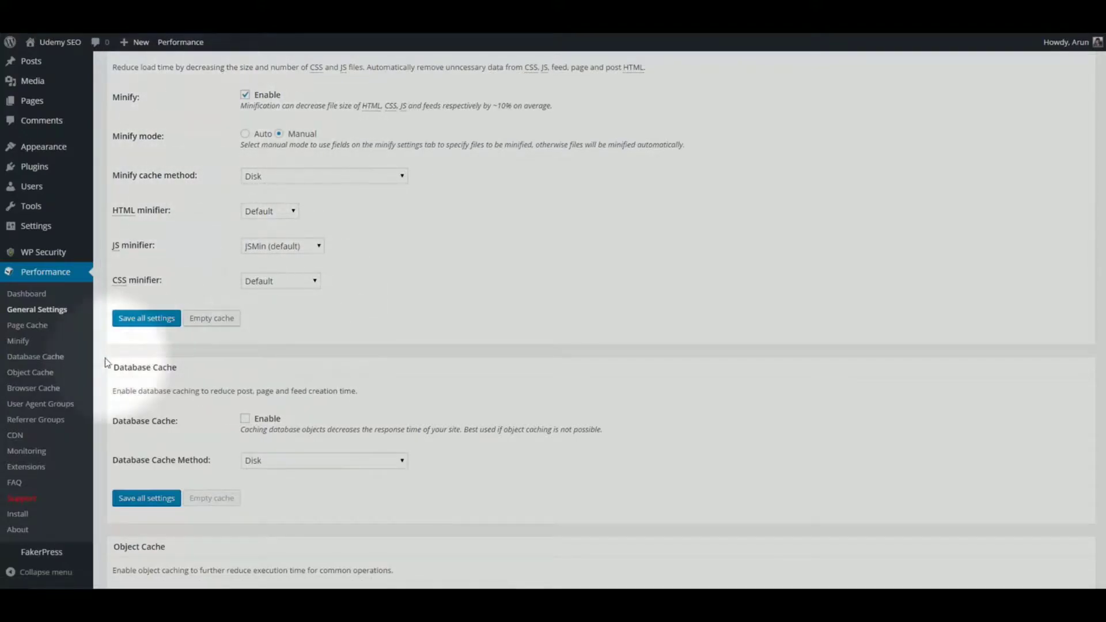
pyautogui.click(20, 342)
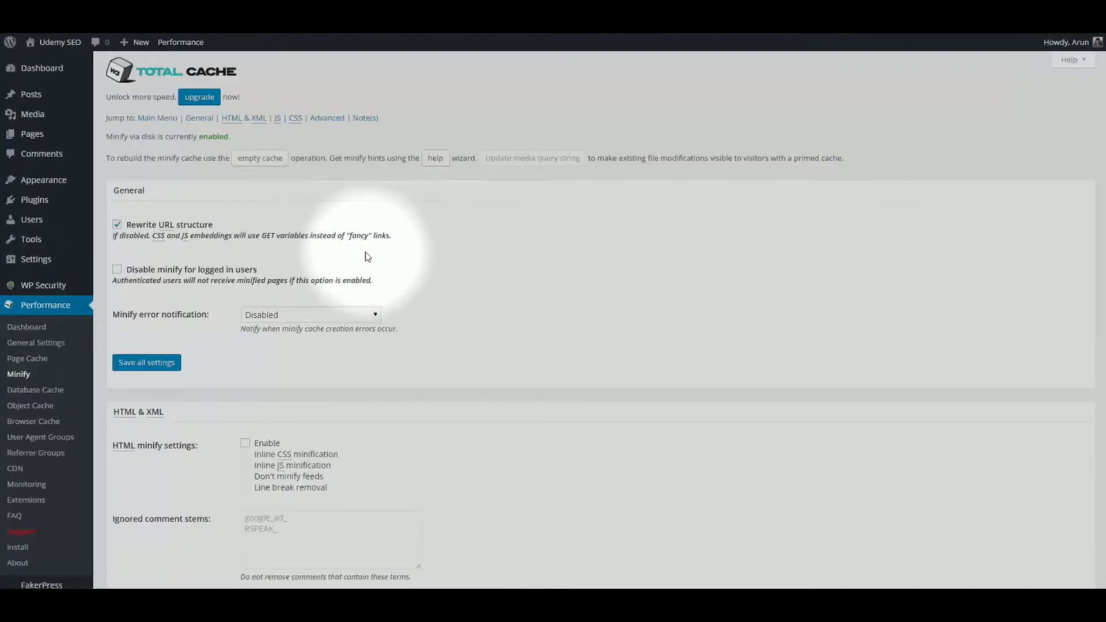
pyautogui.scroll(-4, 400, 213)
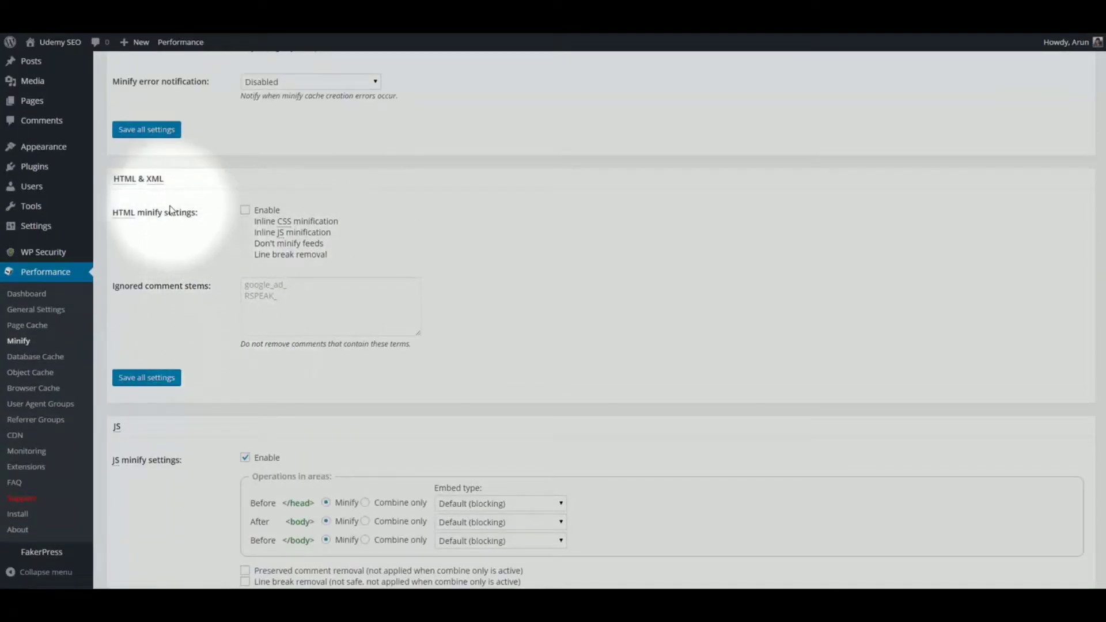
pyautogui.click(243, 210)
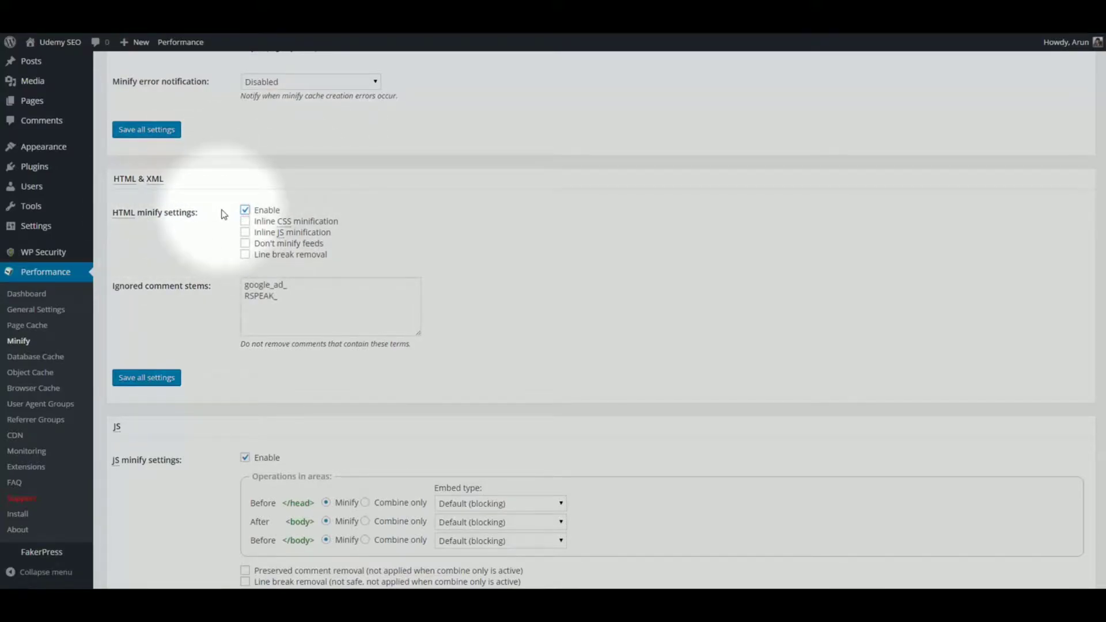
pyautogui.scroll(-3, 224, 214)
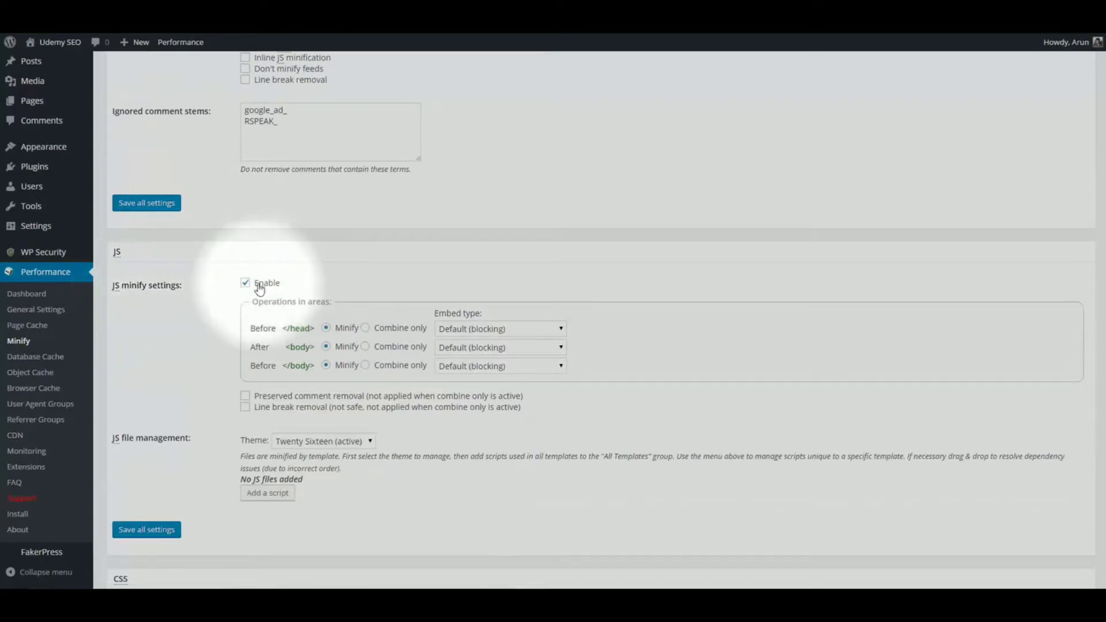
pyautogui.scroll(-5, 230, 291)
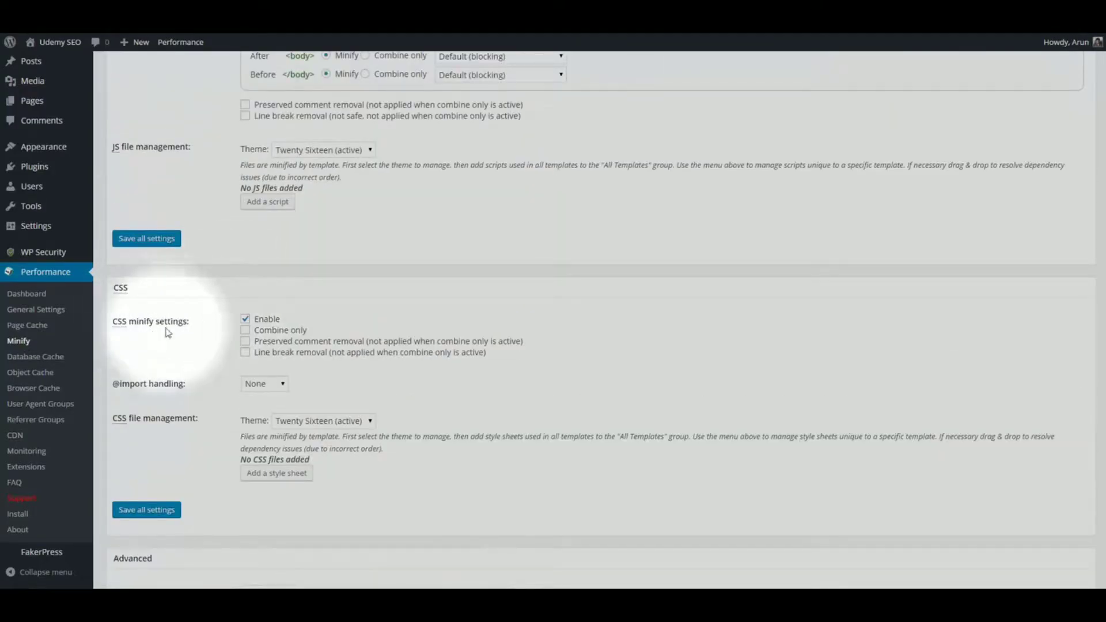
pyautogui.scroll(-7, 173, 328)
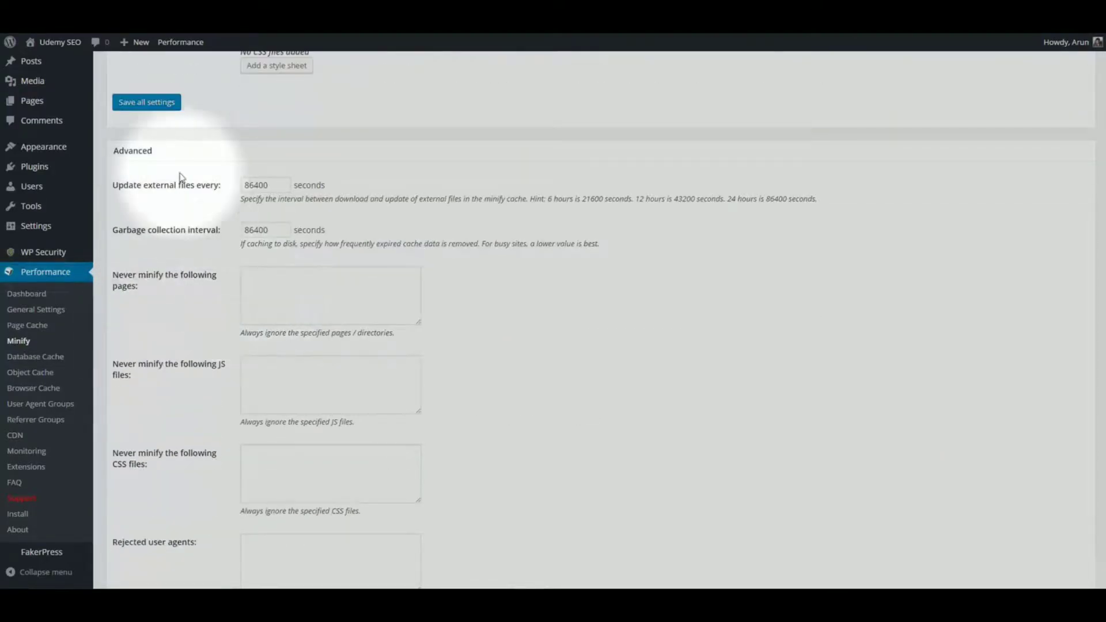
pyautogui.click(163, 103)
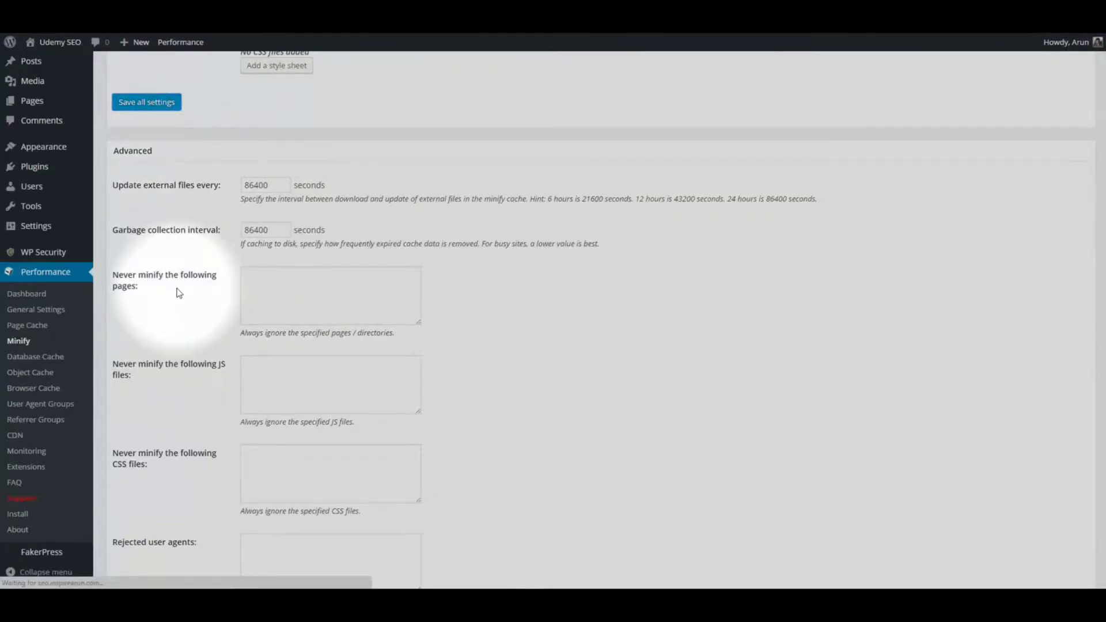
# Step: Switch to the GTmetrix report for seo.inspirearun.com, review its performance scores and re-test the site
pyautogui.click(495, 553)
pyautogui.scroll(3, 223, 330)
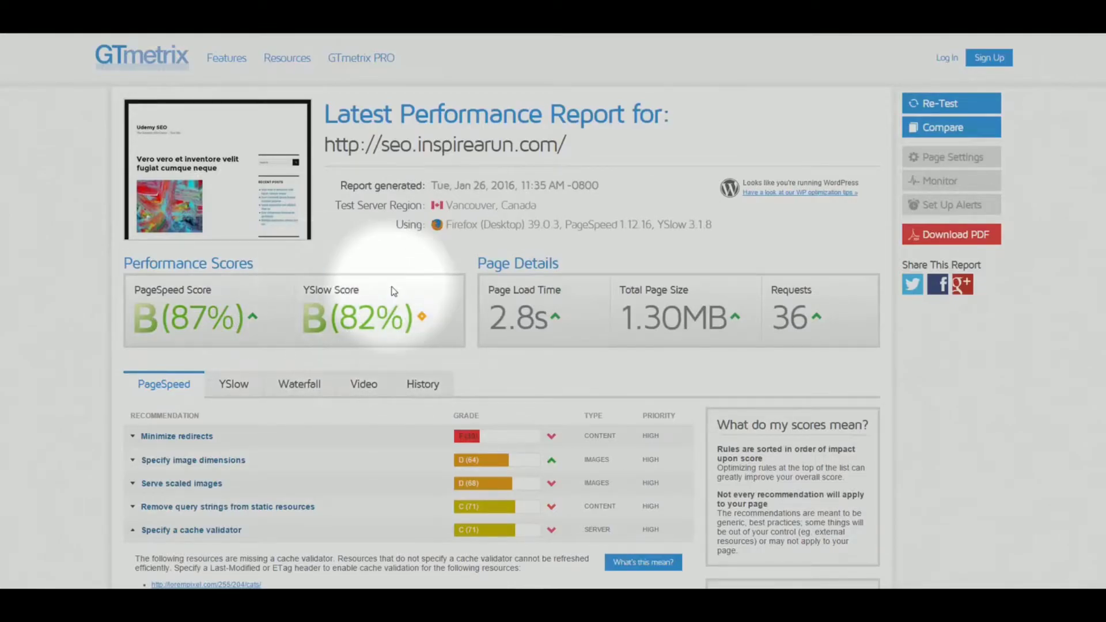
pyautogui.scroll(-2, 393, 291)
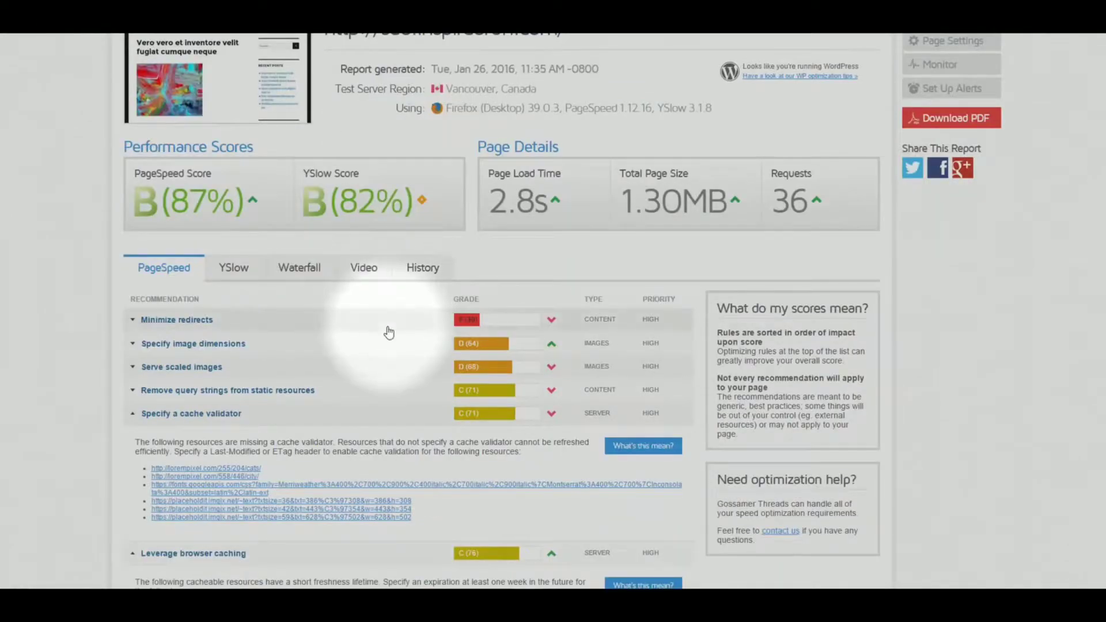
pyautogui.scroll(2, 388, 330)
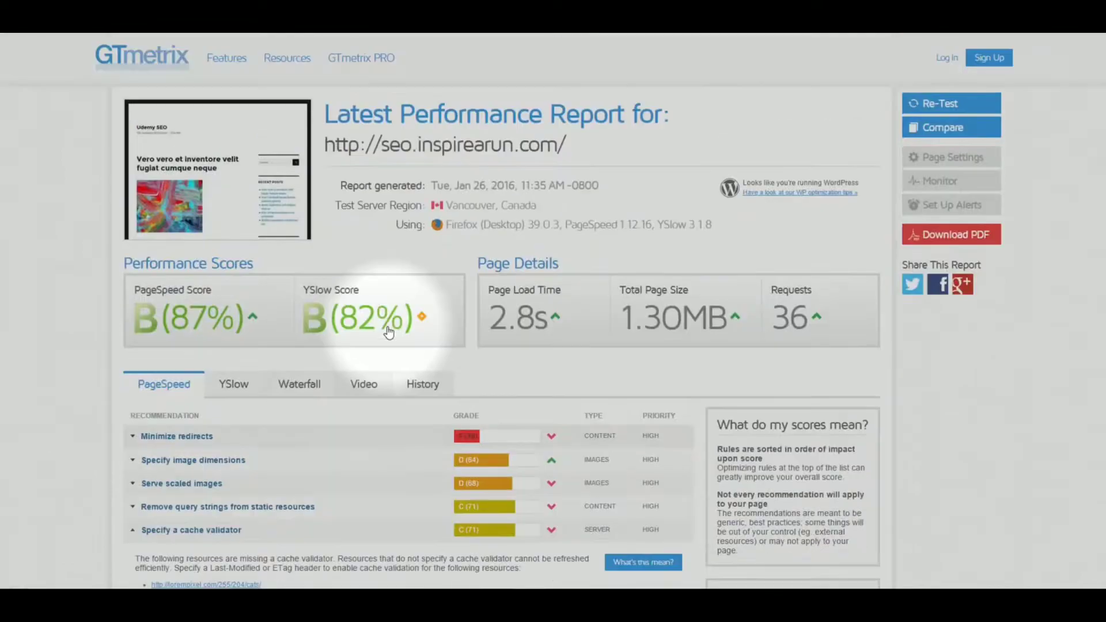
pyautogui.click(934, 109)
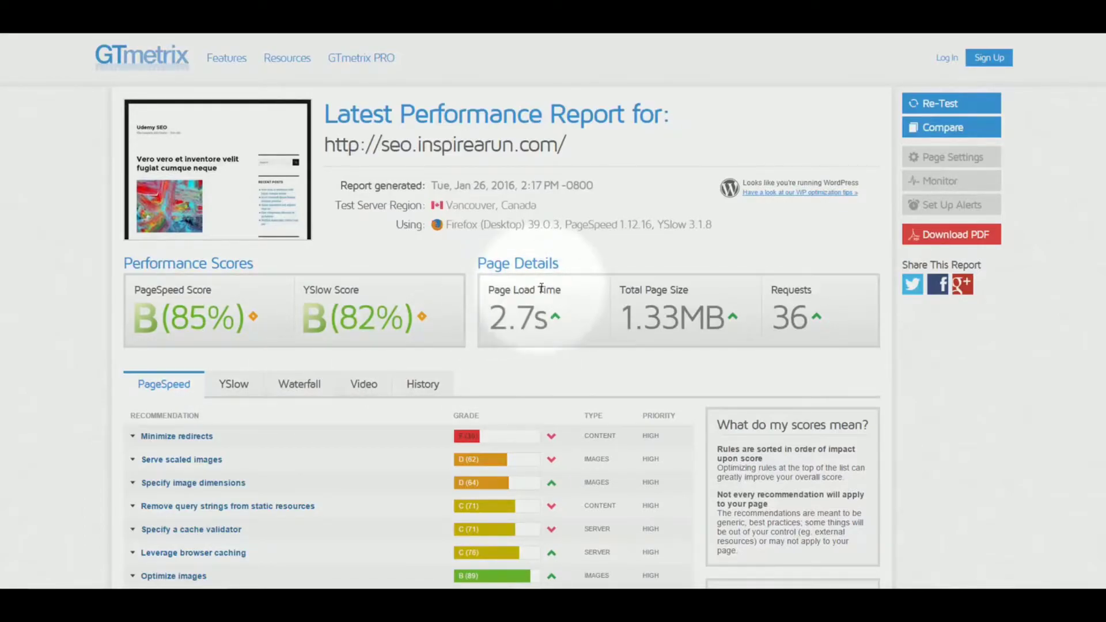
# Step: Examine the resources listed under the Leverage browser caching and Specify a cache validator recommendations
pyautogui.scroll(-2, 375, 432)
pyautogui.click(372, 436)
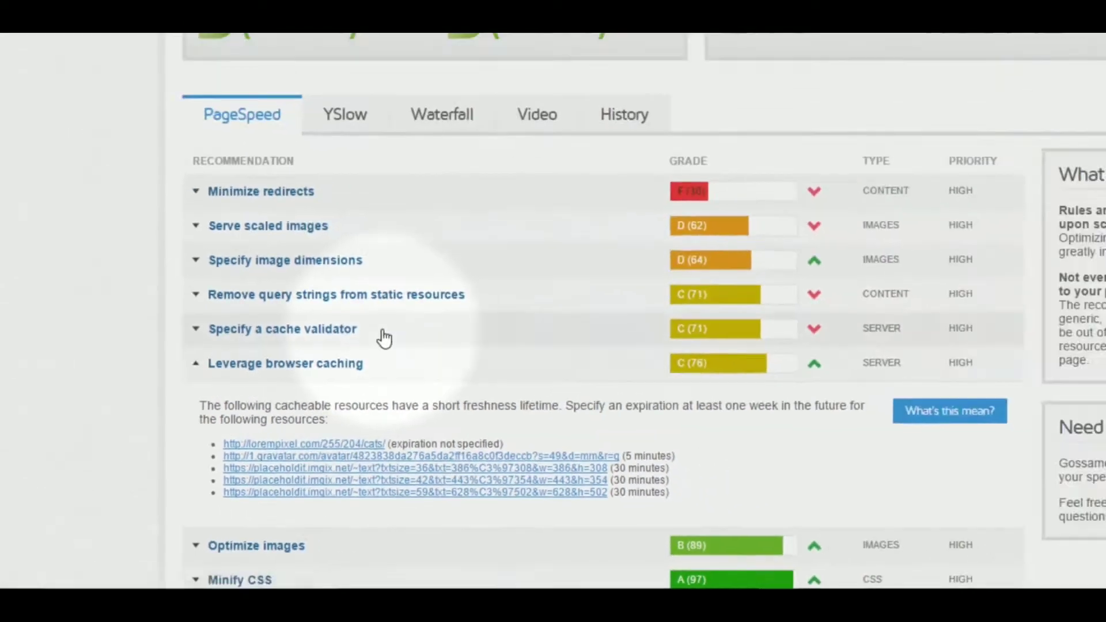
pyautogui.click(570, 208)
pyautogui.scroll(-2, 259, 418)
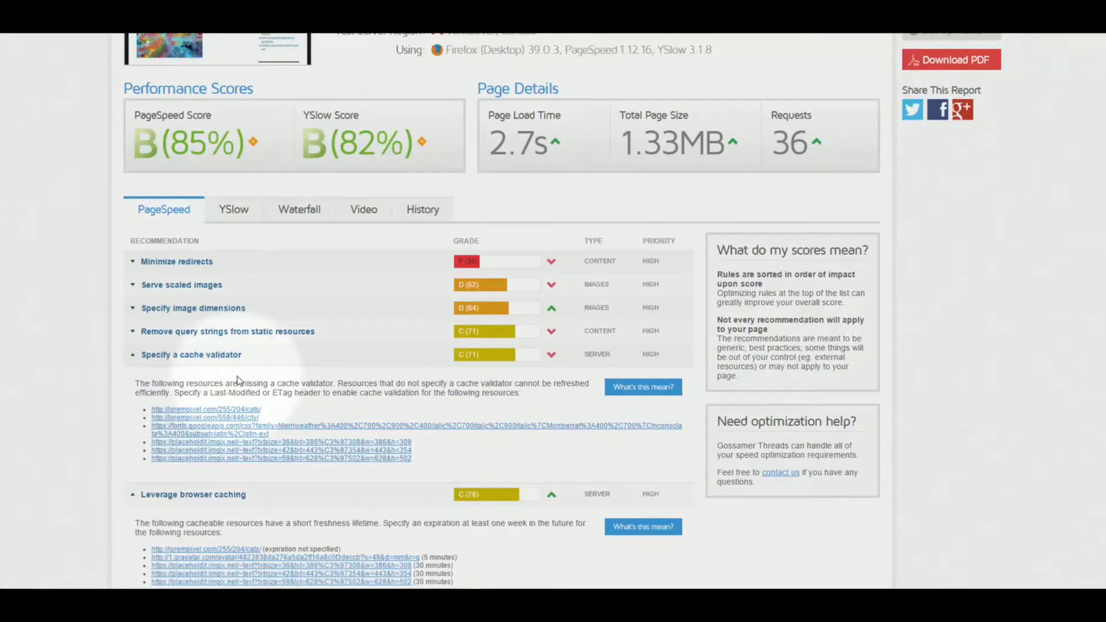
pyautogui.scroll(3, 276, 362)
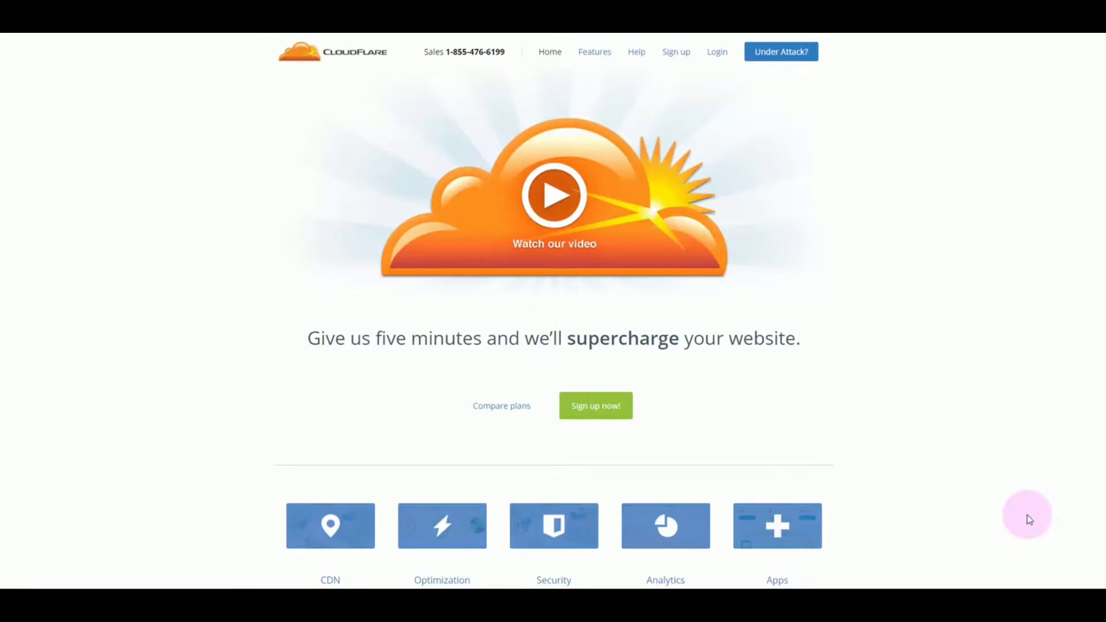
# Step: Switch to the CloudFlare site and read about its Optimization features, such as Rocket Loader and AutoMinify
pyautogui.scroll(-3, 1030, 520)
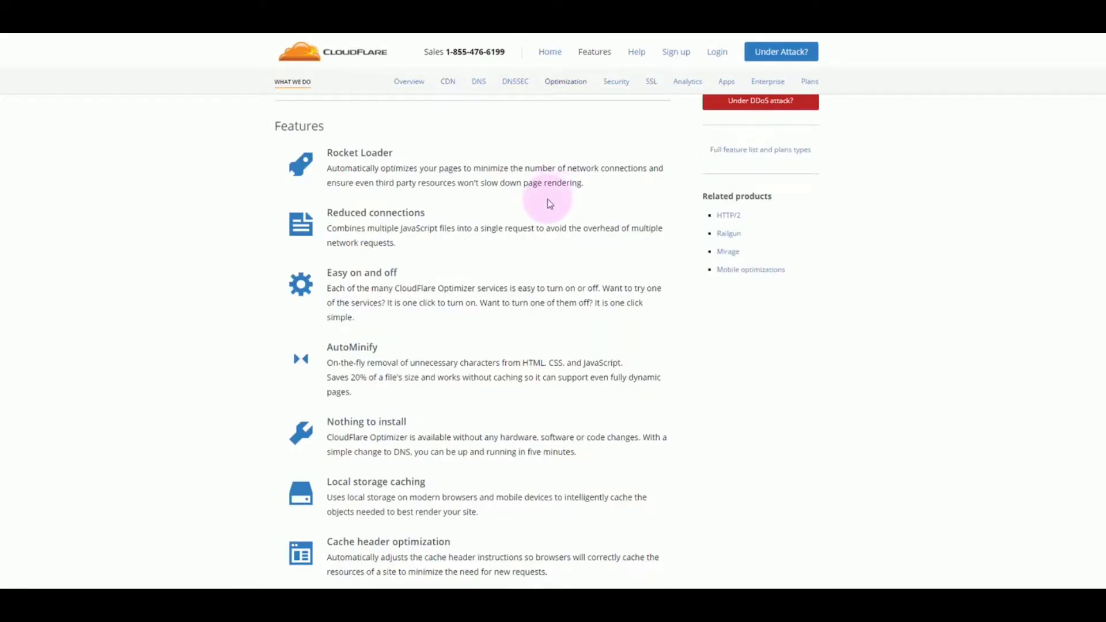
pyautogui.scroll(4, 548, 199)
pyautogui.scroll(-3, 403, 346)
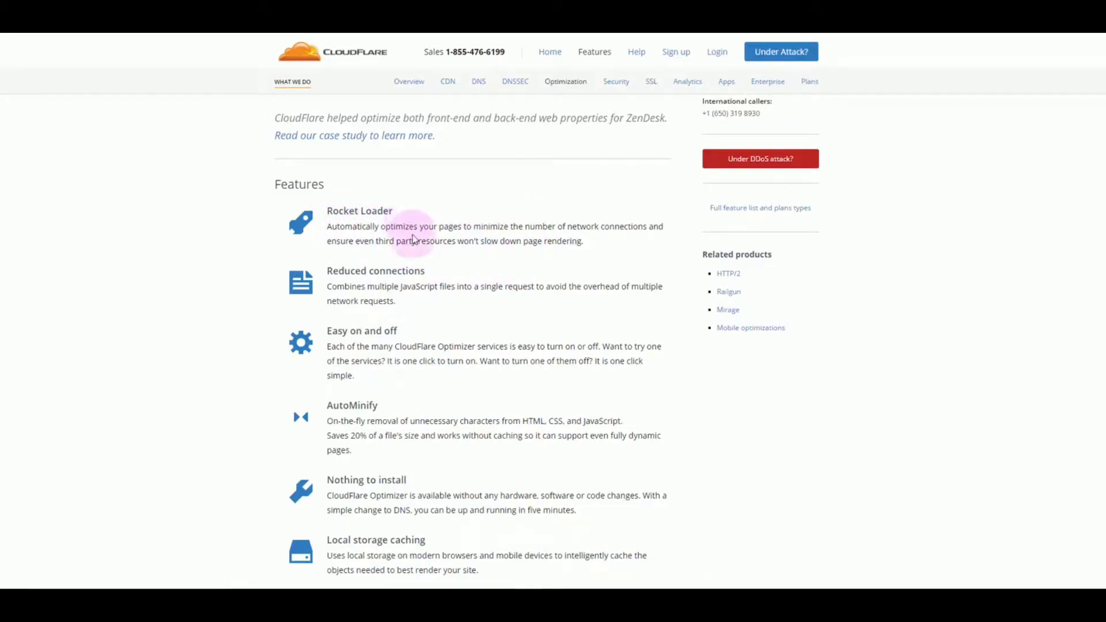
pyautogui.scroll(-2, 413, 238)
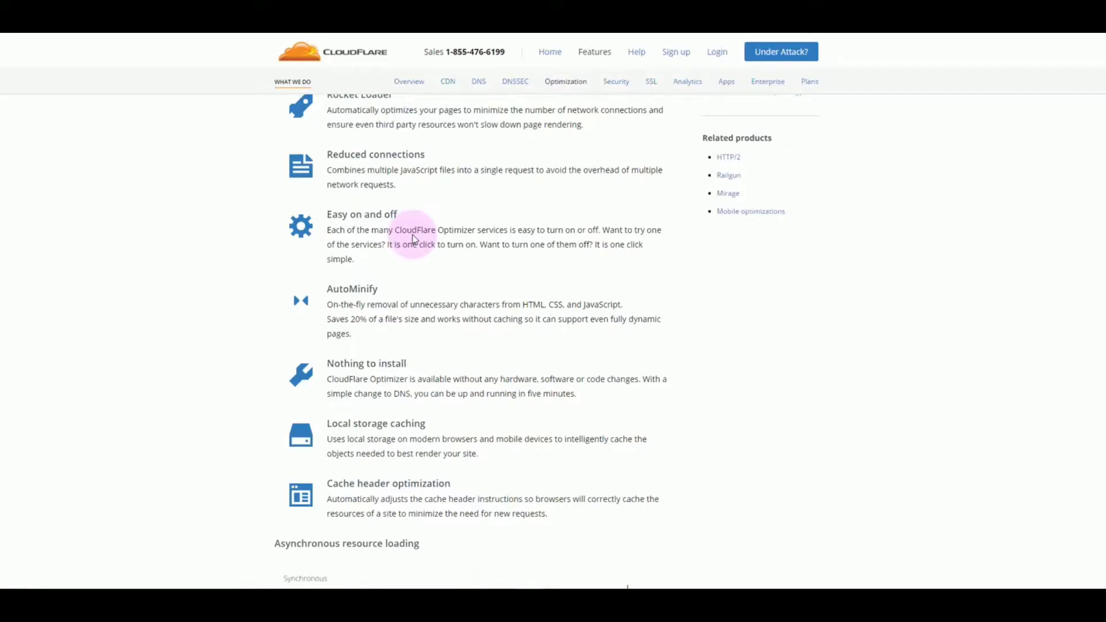
pyautogui.scroll(1, 431, 231)
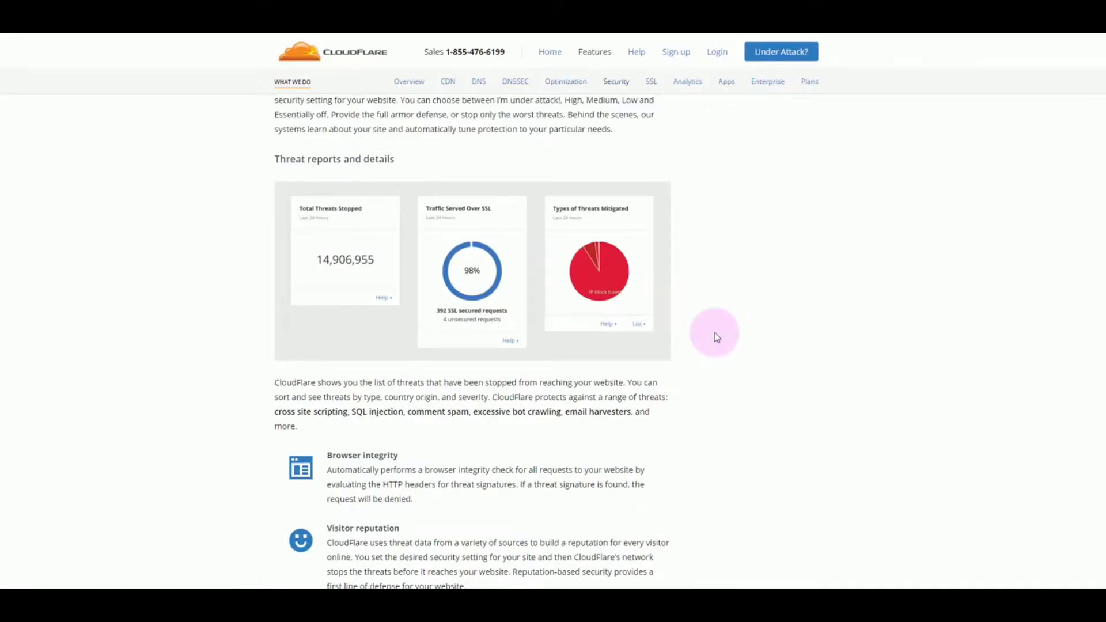
# Step: Read CloudFlare's Security page, including its threat reports, protection features and DDoS attack help option
pyautogui.scroll(5, 714, 334)
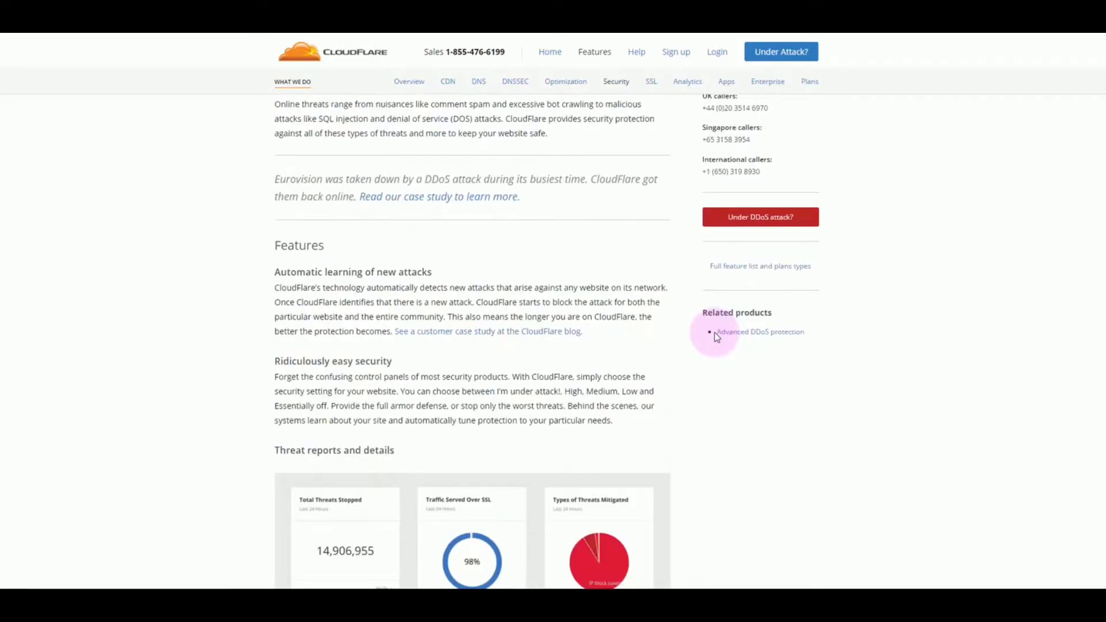
pyautogui.scroll(2, 715, 334)
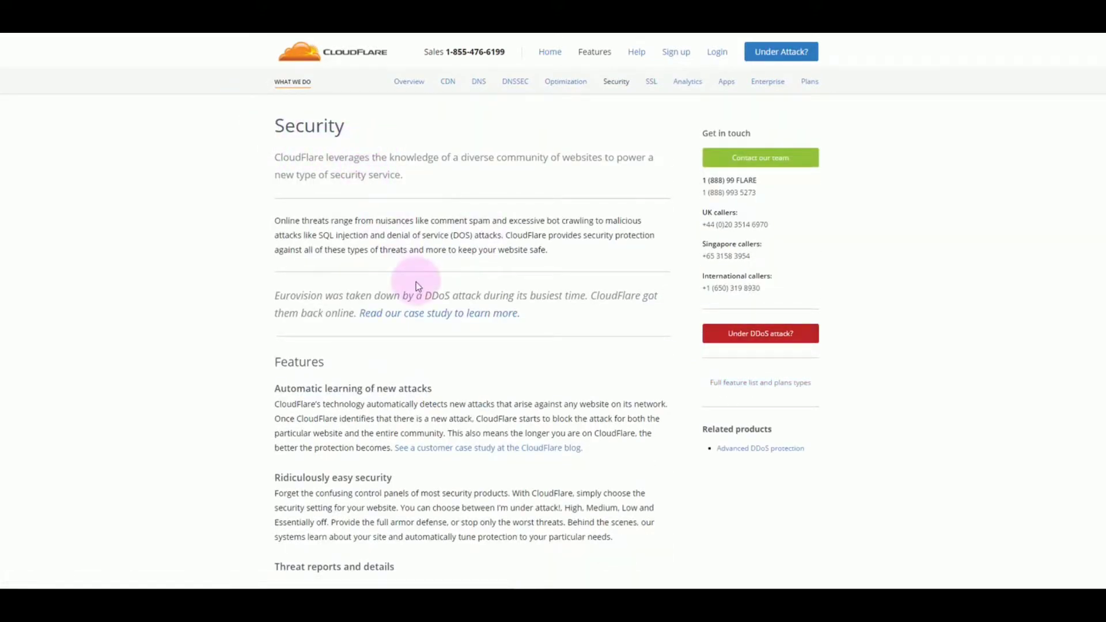
pyautogui.scroll(-5, 418, 287)
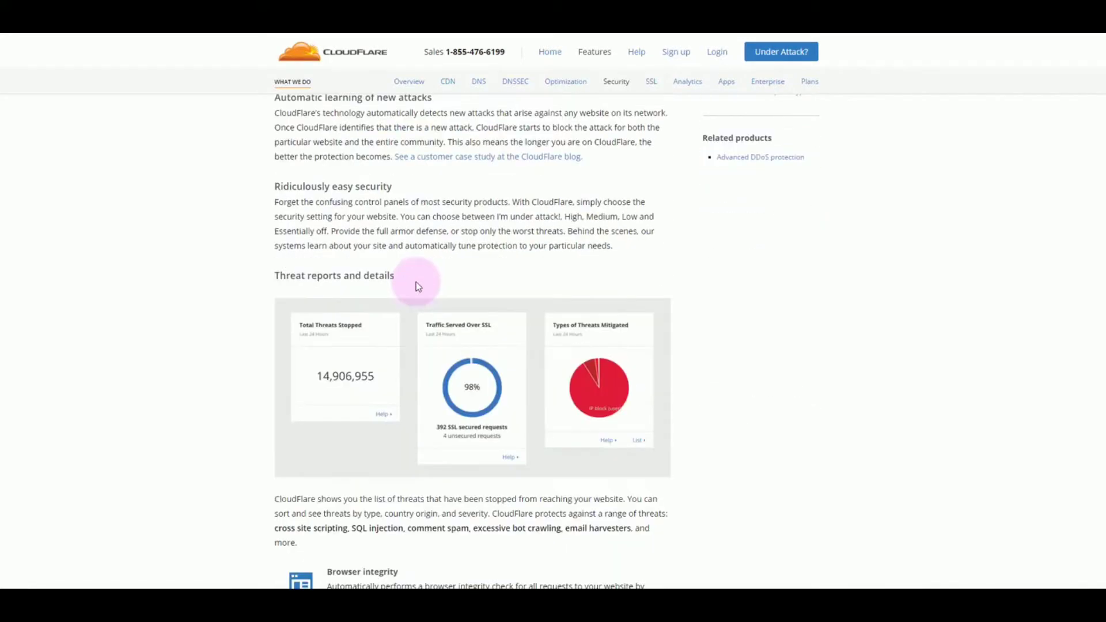
pyautogui.scroll(-6, 418, 287)
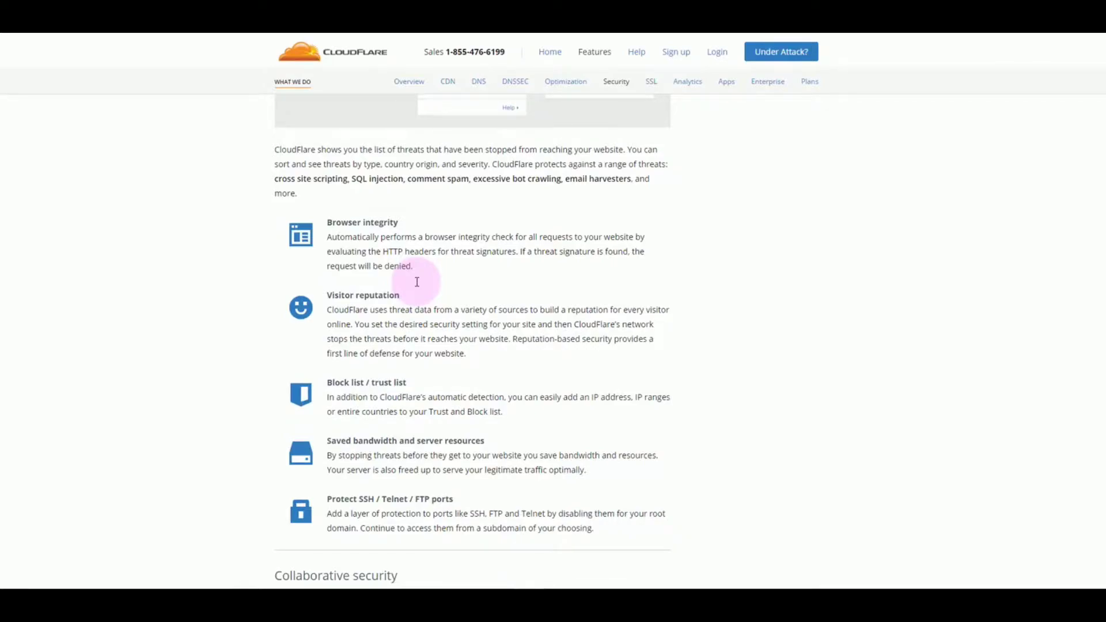
pyautogui.scroll(10, 417, 282)
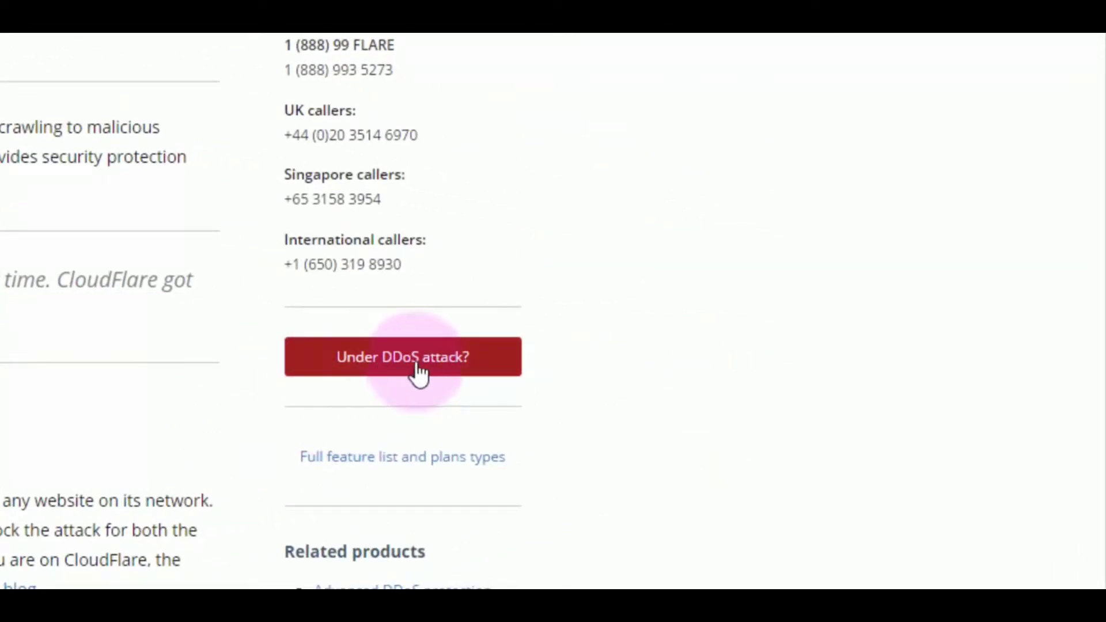
# Step: Read CloudFlare's Analytics features, covering threat monitoring, traffic control and search engine crawlers
pyautogui.scroll(-5, 300, 380)
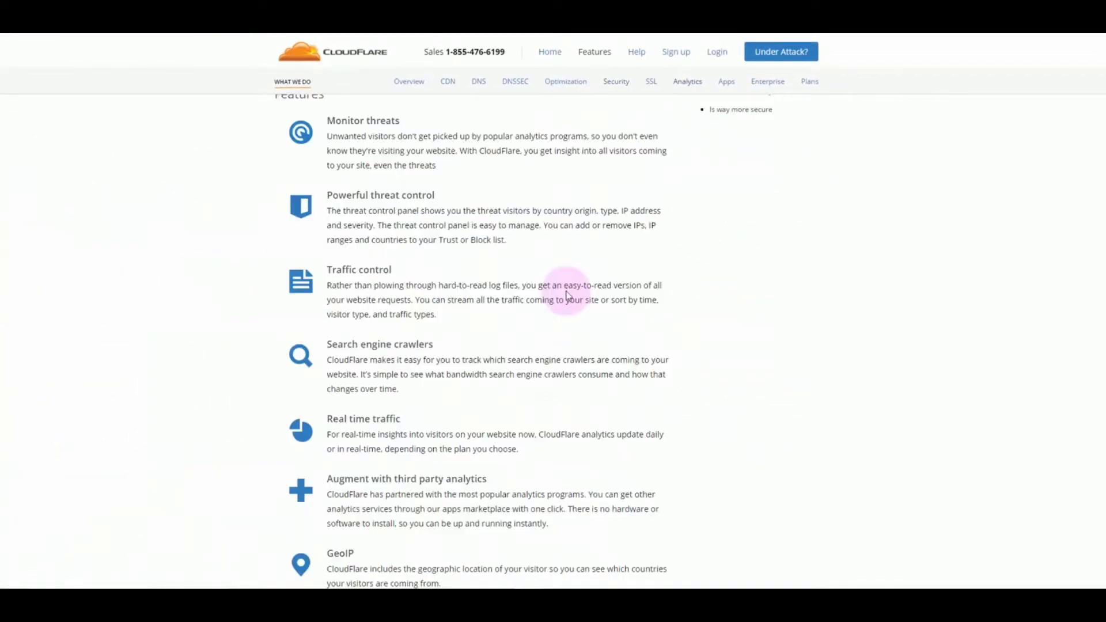
pyautogui.scroll(1, 567, 296)
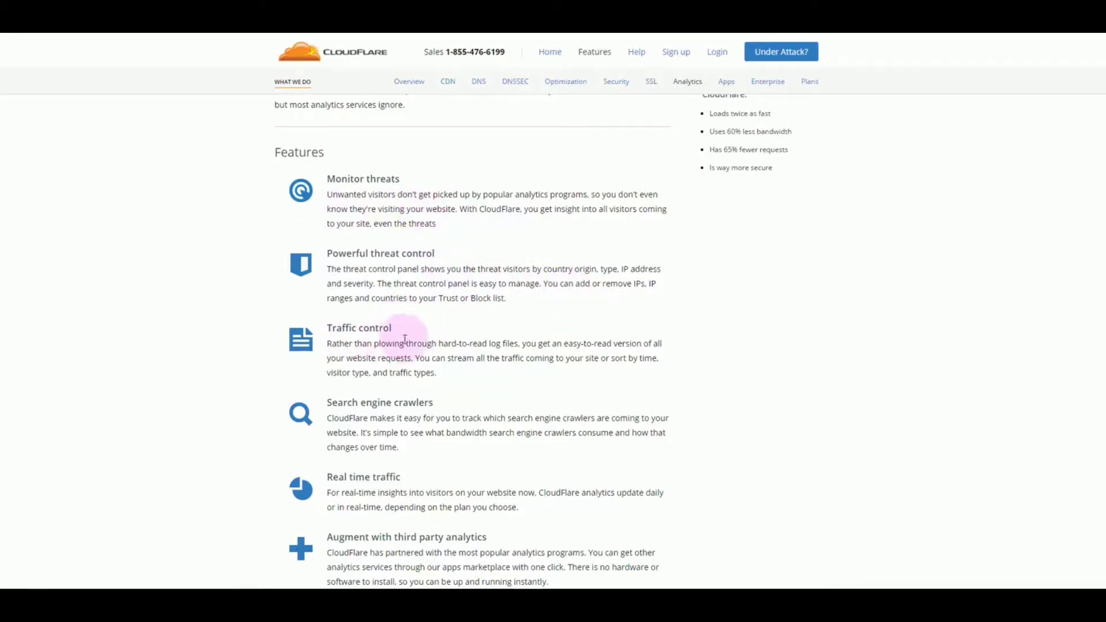
pyautogui.scroll(-1, 402, 346)
pyautogui.scroll(-1, 402, 345)
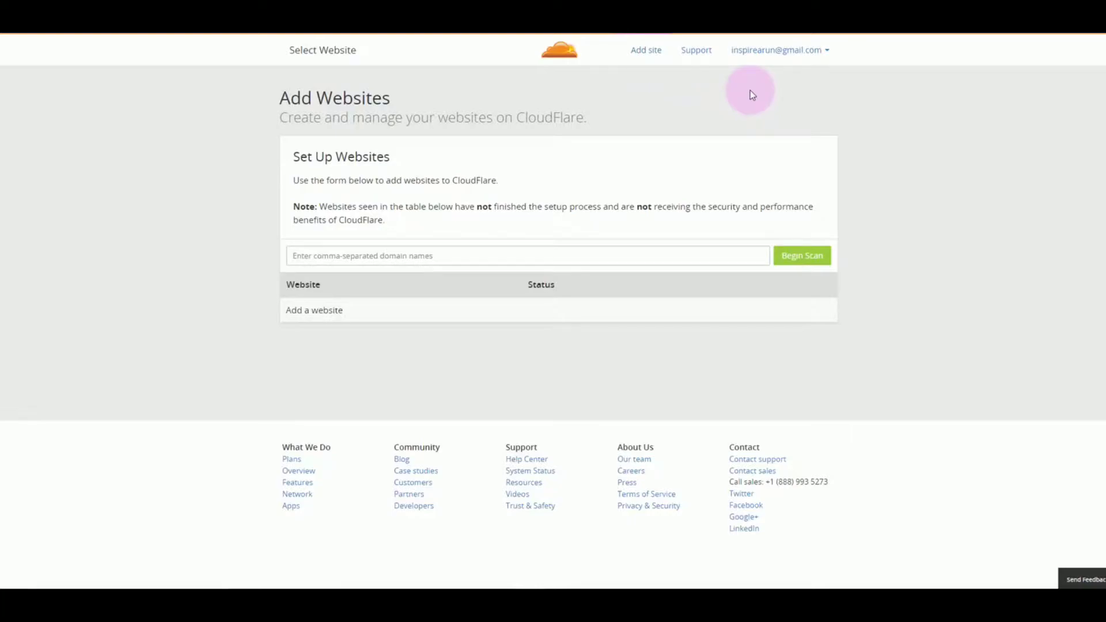
# Step: Add the website anandtech.com to CloudFlare, scan it and continue its setup to the DNS records
pyautogui.click(358, 257)
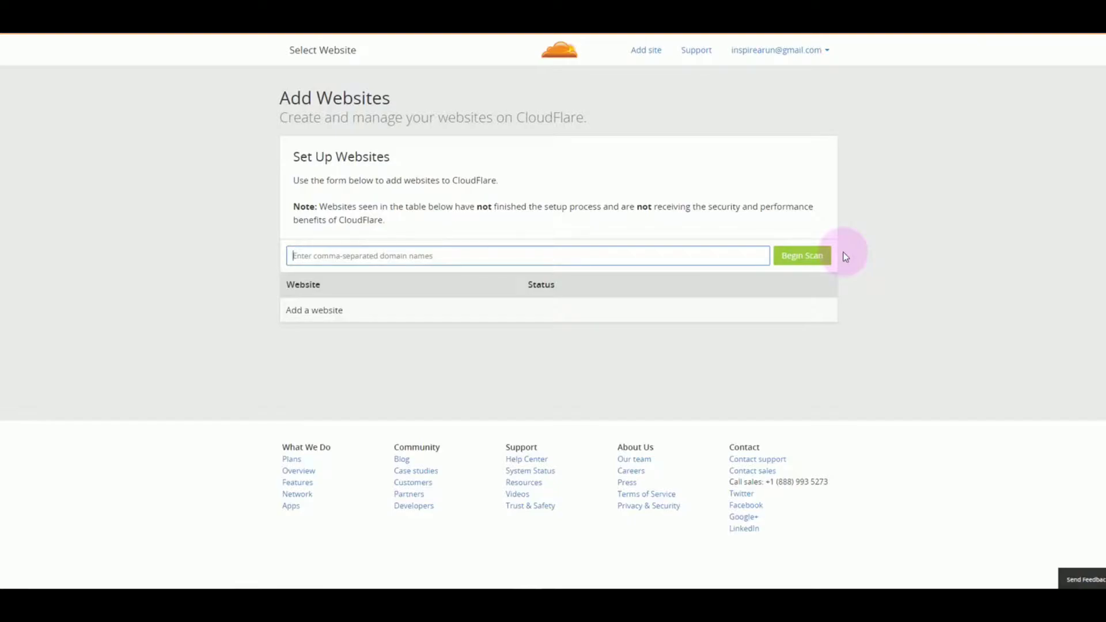
pyautogui.write('anandtech.com')
pyautogui.press('Return')
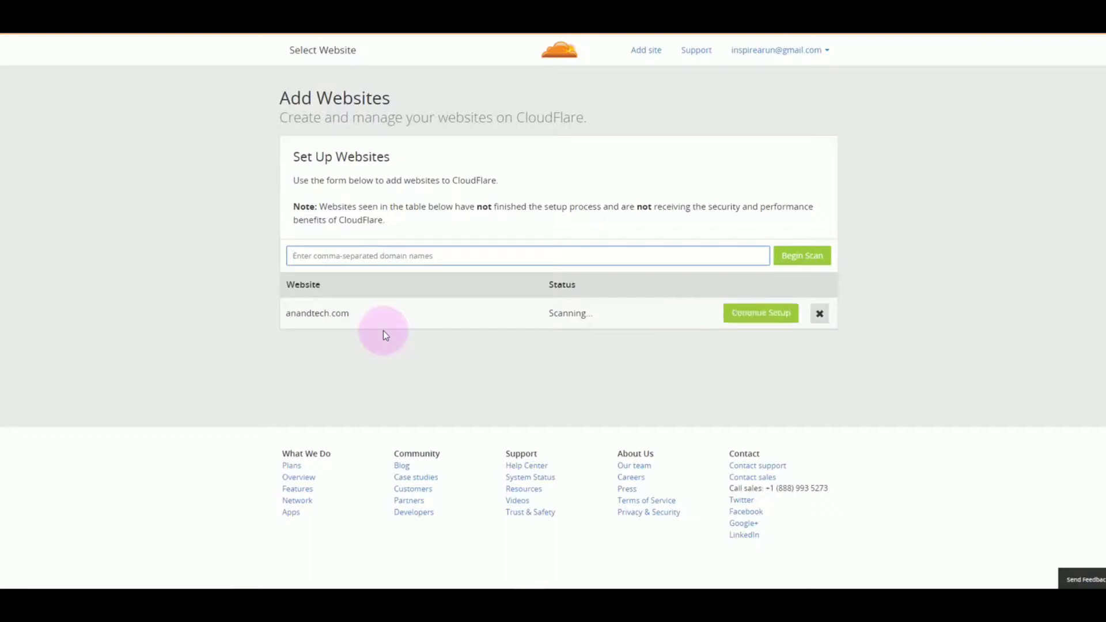
pyautogui.click(767, 314)
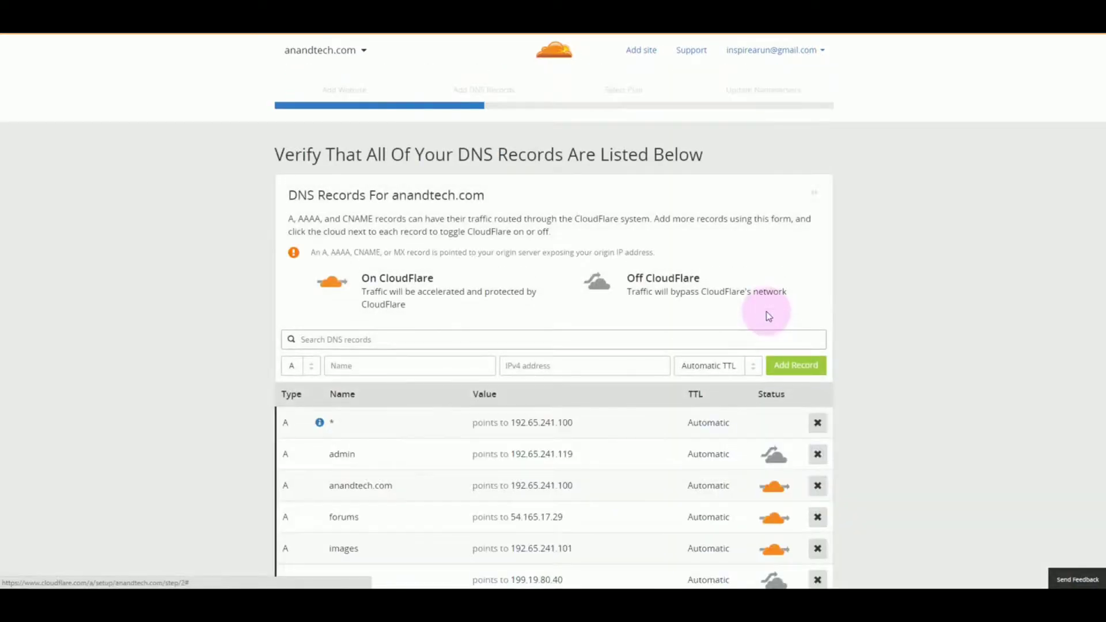
# Step: Review anandtech.com's DNS records and toggle CloudFlare routing on and back off for the mail A record
pyautogui.scroll(-5, 987, 302)
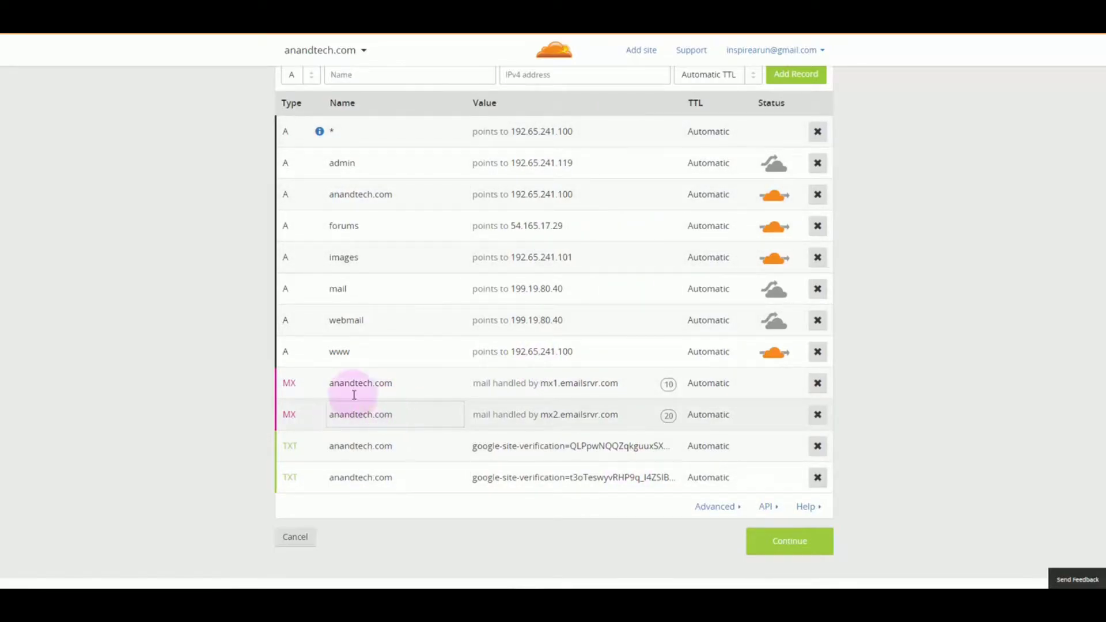
pyautogui.scroll(3, 358, 469)
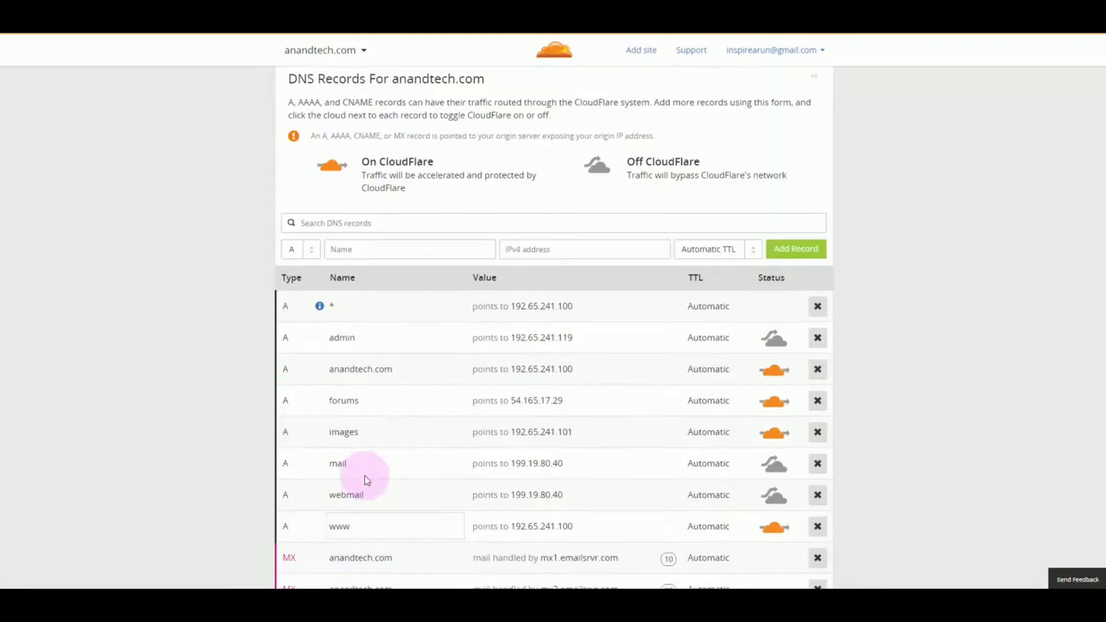
pyautogui.scroll(-2, 458, 248)
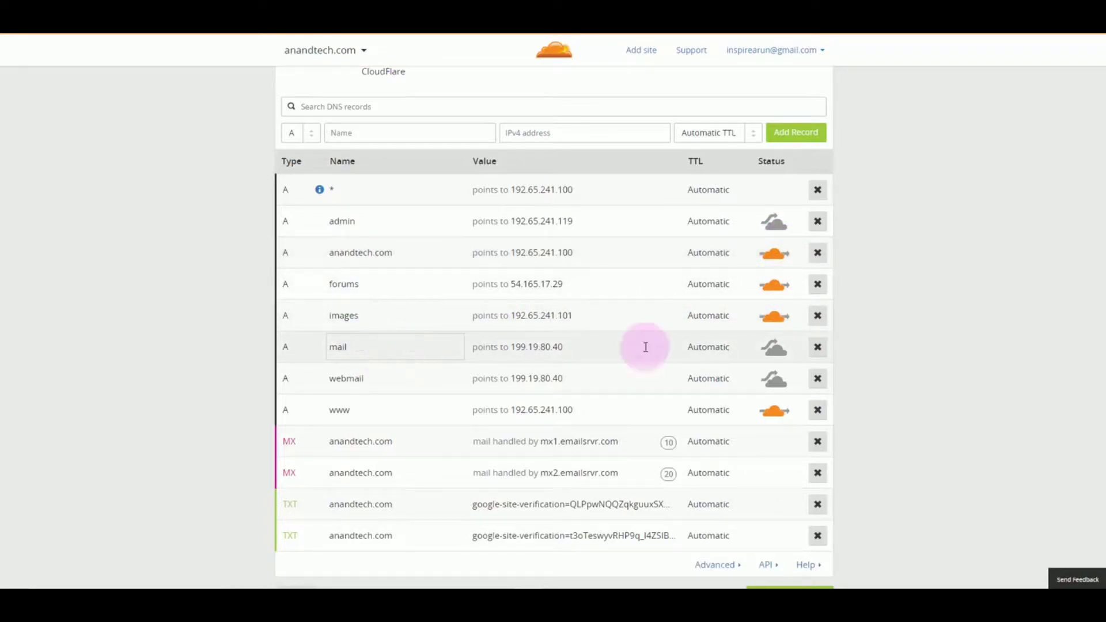
pyautogui.click(775, 353)
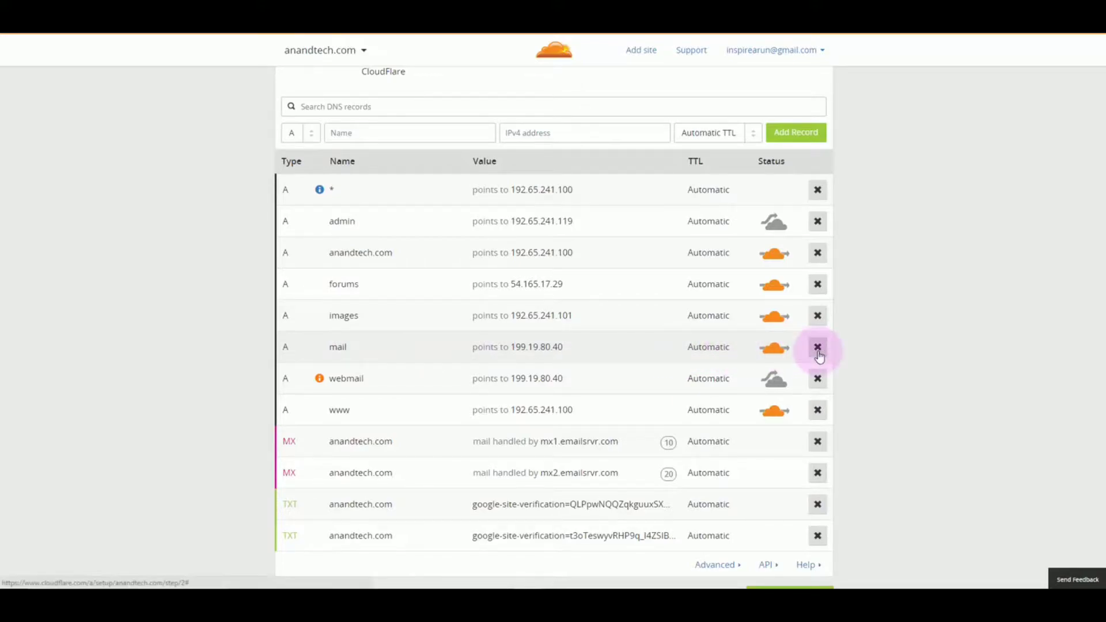
pyautogui.click(773, 352)
# Step: Expand the advanced DNS options and look over the upload and export choices for a DNS file
pyautogui.scroll(-3, 743, 369)
pyautogui.click(715, 385)
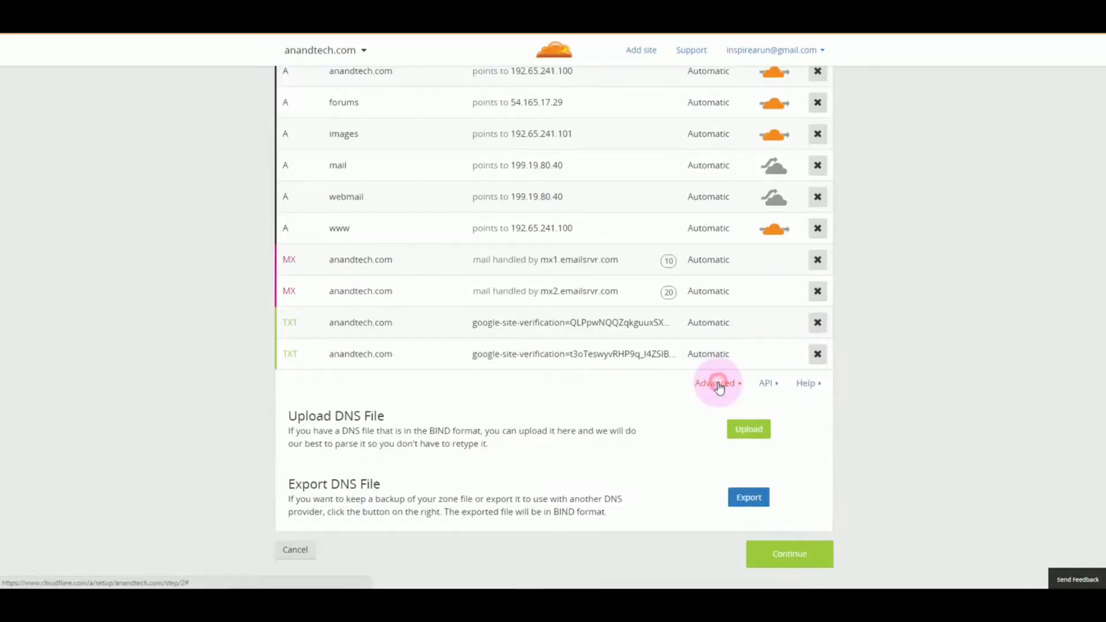
pyautogui.scroll(-2, 710, 396)
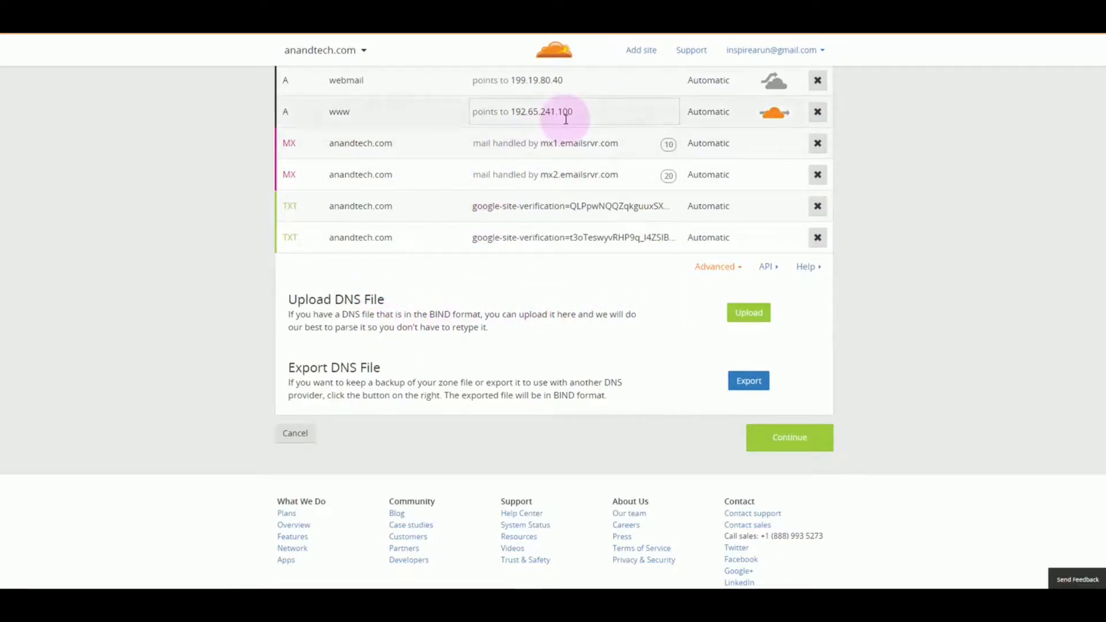
pyautogui.scroll(3, 662, 363)
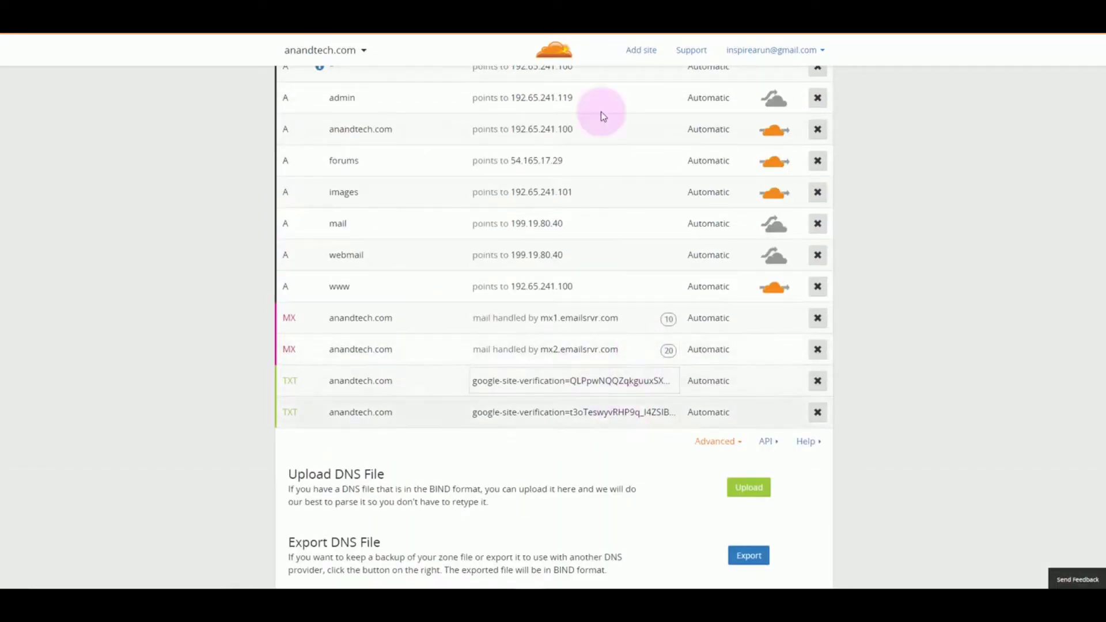
pyautogui.scroll(-3, 631, 317)
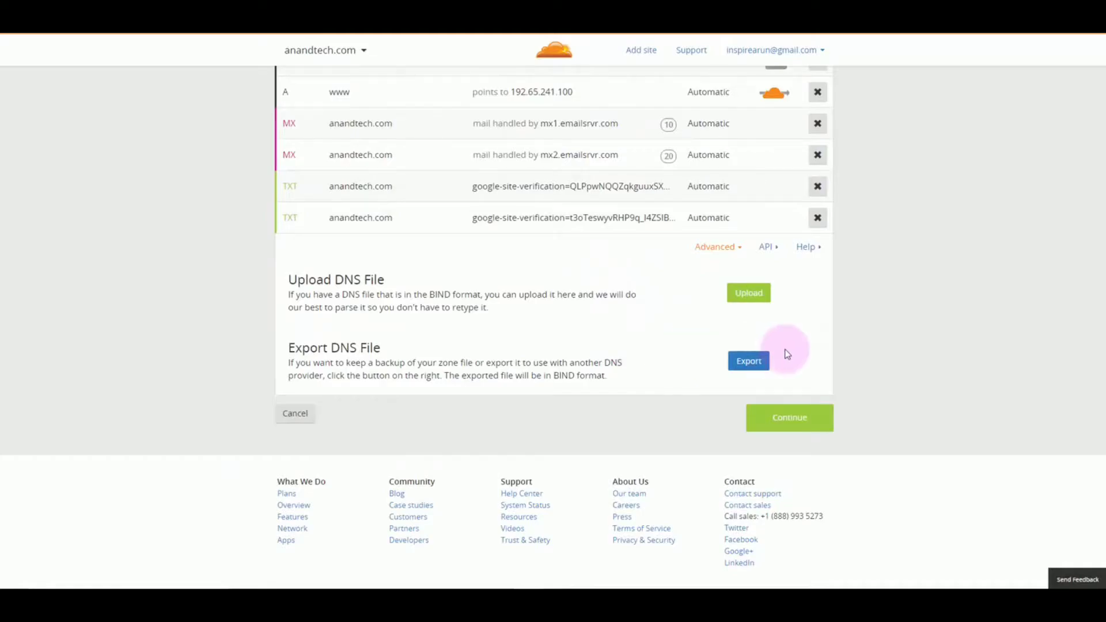
# Step: Accept the DNS records, select the Free Website plan and continue to the nameserver change
pyautogui.click(790, 416)
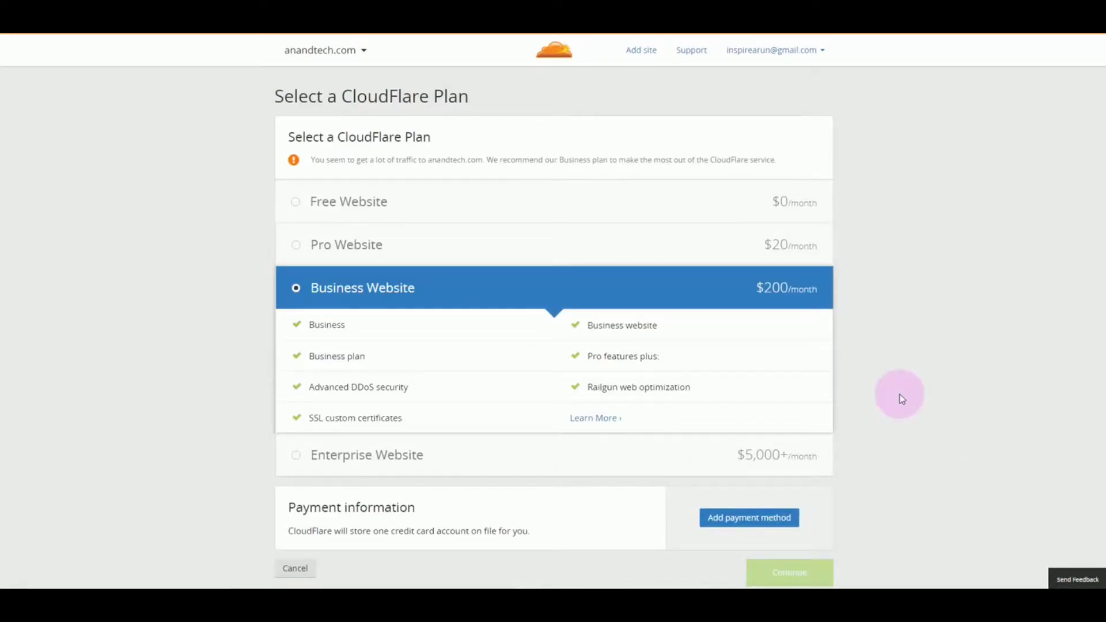
pyautogui.click(380, 202)
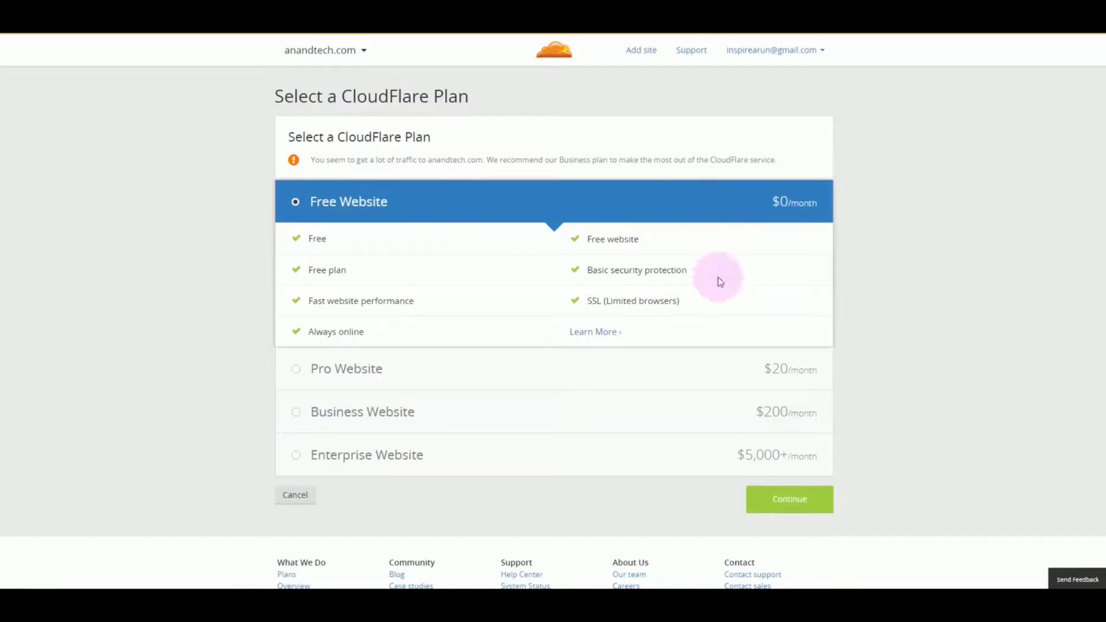
pyautogui.click(780, 500)
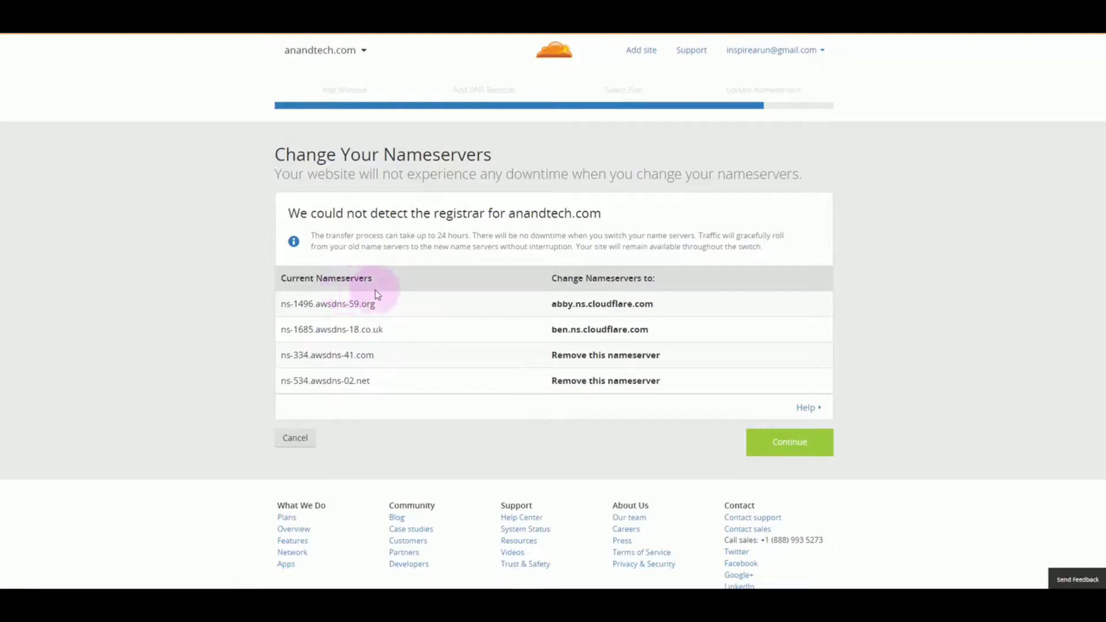
# Step: Examine the replacement nameservers for anandtech.com, then its DNS settings with the records and assigned CloudFlare nameservers
pyautogui.moveTo(547, 305); pyautogui.dragTo(575, 329)
pyautogui.moveTo(655, 304); pyautogui.dragTo(550, 304)
pyautogui.click(869, 291)
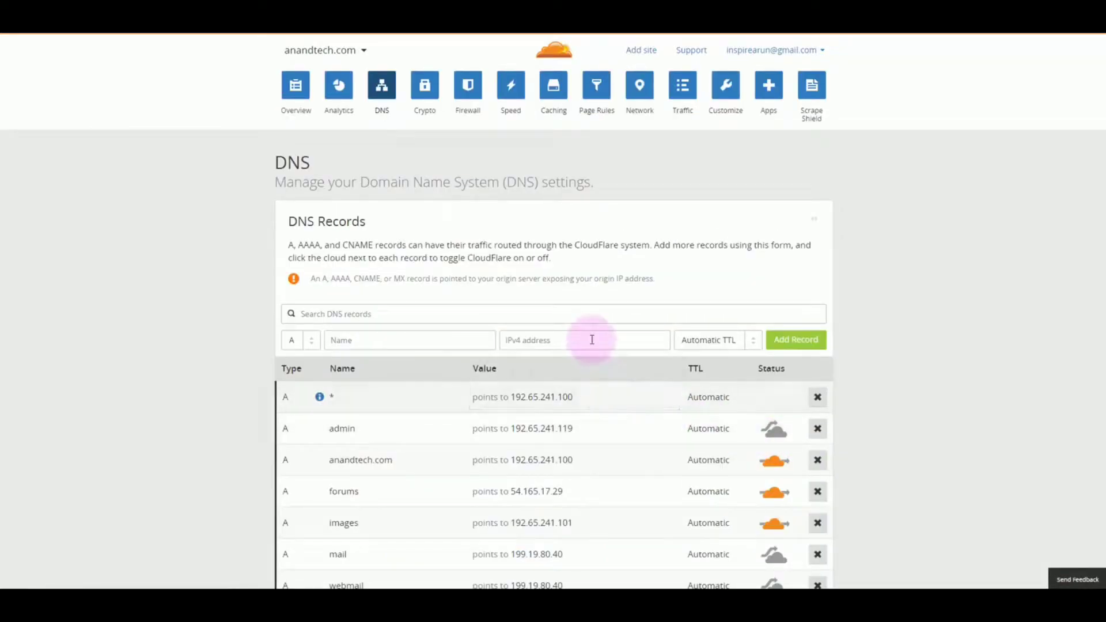
pyautogui.scroll(-7, 835, 224)
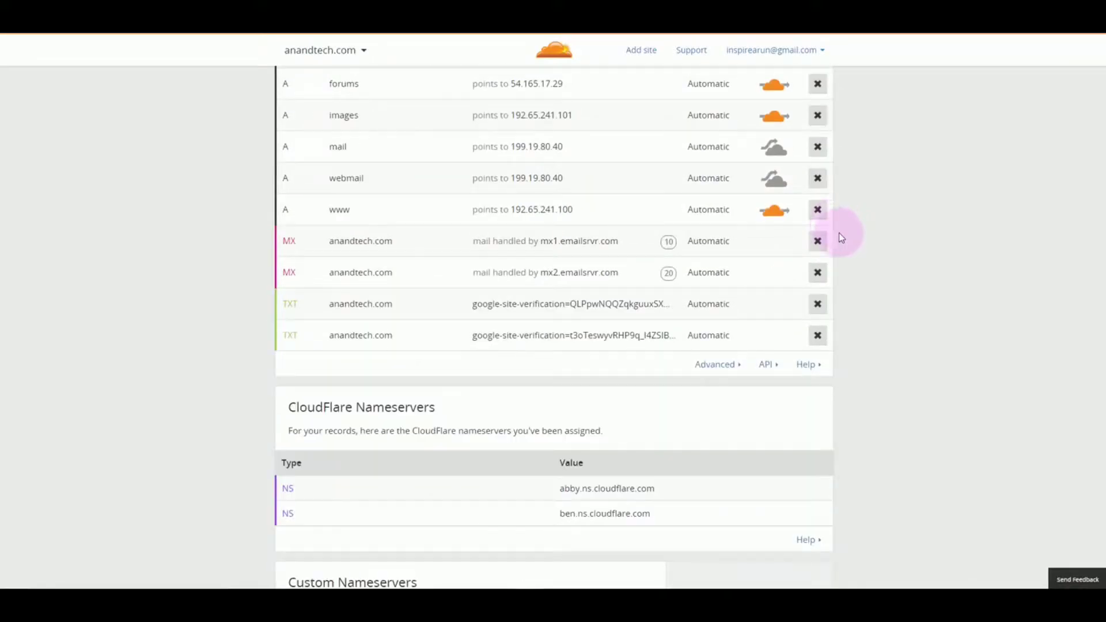
pyautogui.scroll(7, 593, 235)
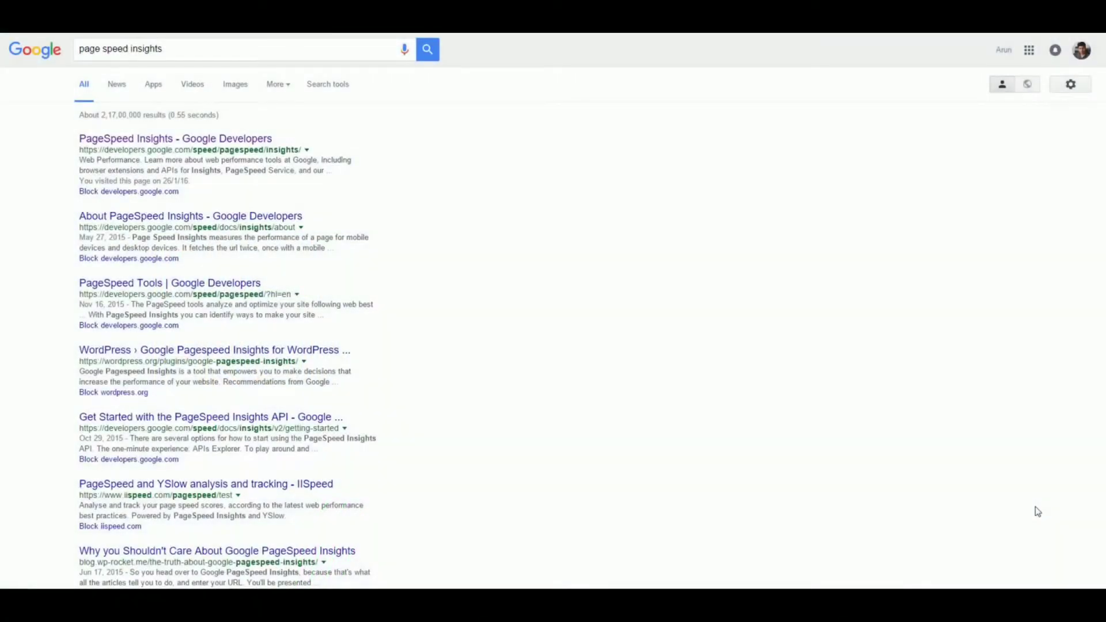
# Step: Switch to the Google results for "page speed insights" and open Google Developers' PageSpeed Insights page
pyautogui.click(254, 139)
pyautogui.hotkey('alt', 'Left')
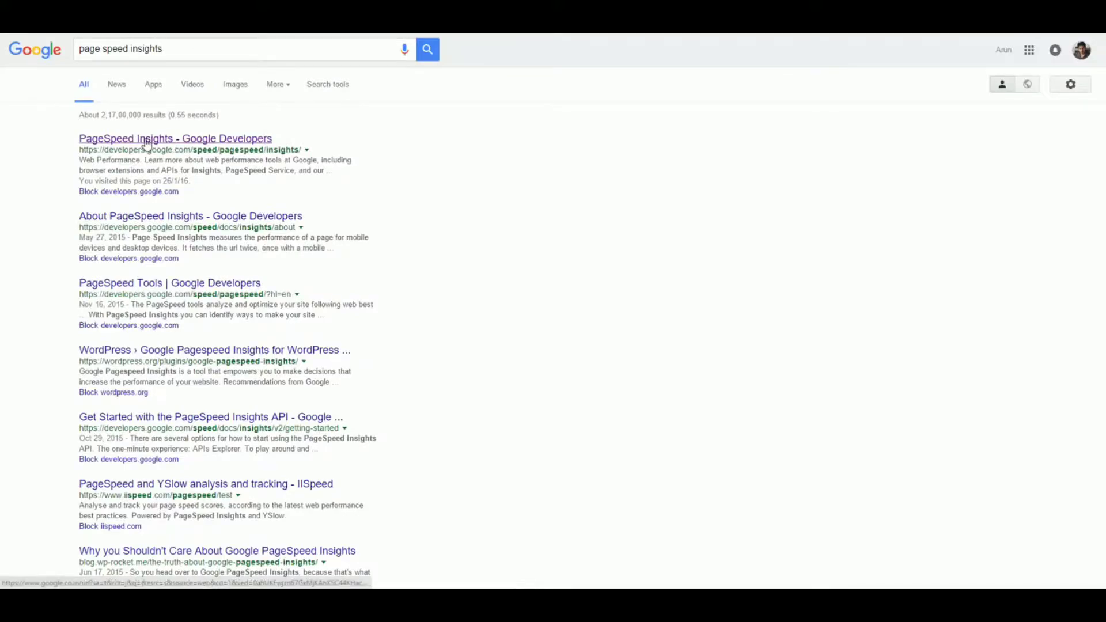
pyautogui.click(223, 139)
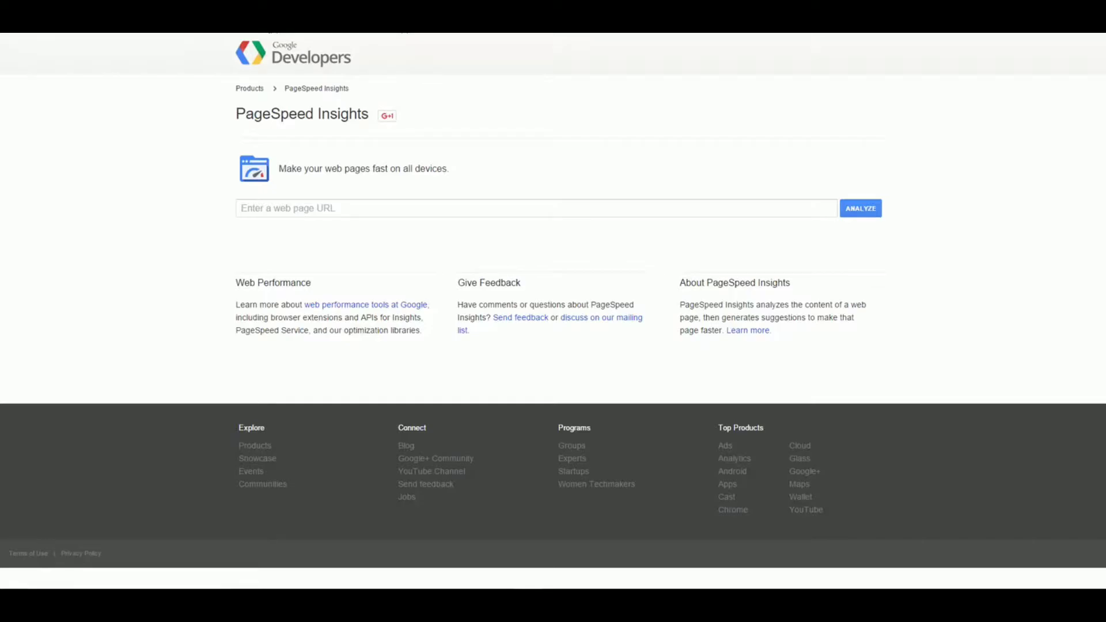
pyautogui.hotkey('alt', 'Left')
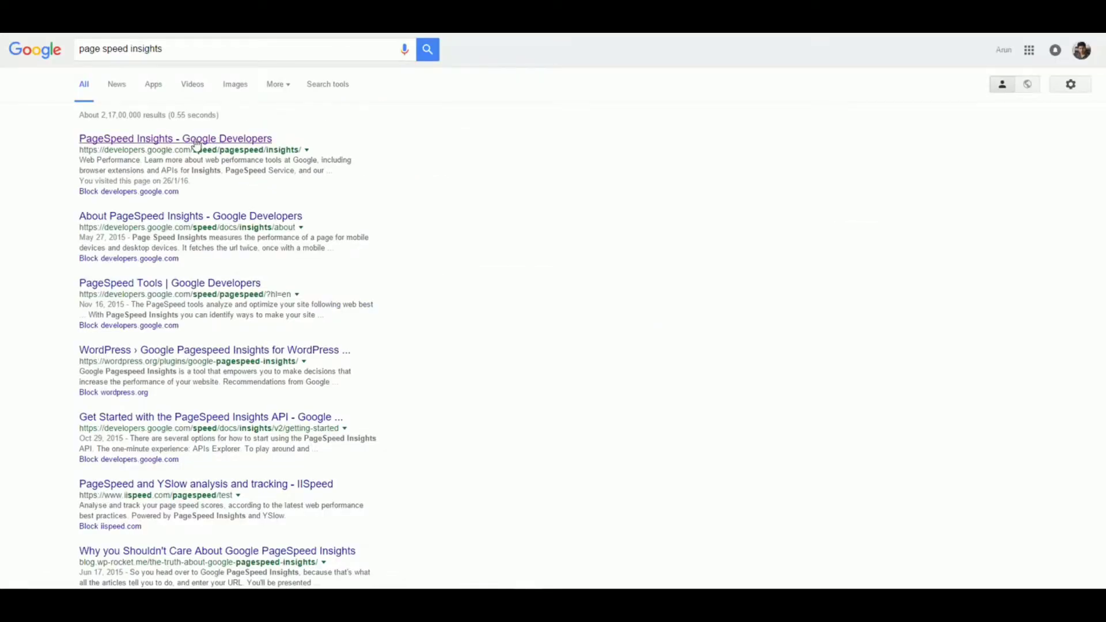
pyautogui.hotkey('alt', 'Right')
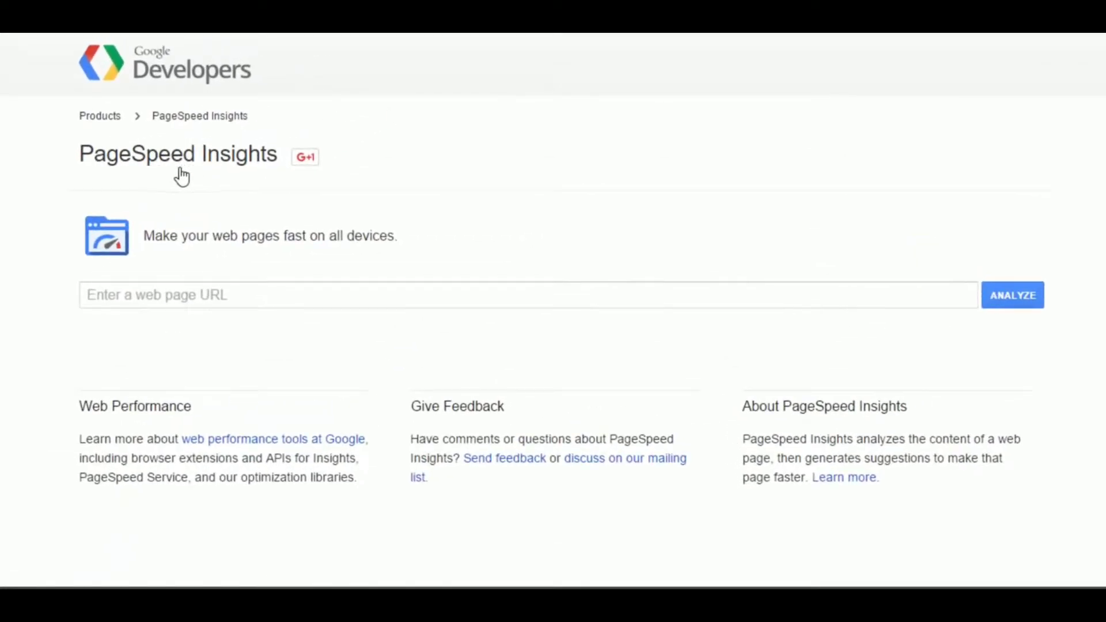
# Step: Analyze seo.inspirearun.com with PageSpeed Insights
pyautogui.click(254, 305)
pyautogui.write('s')
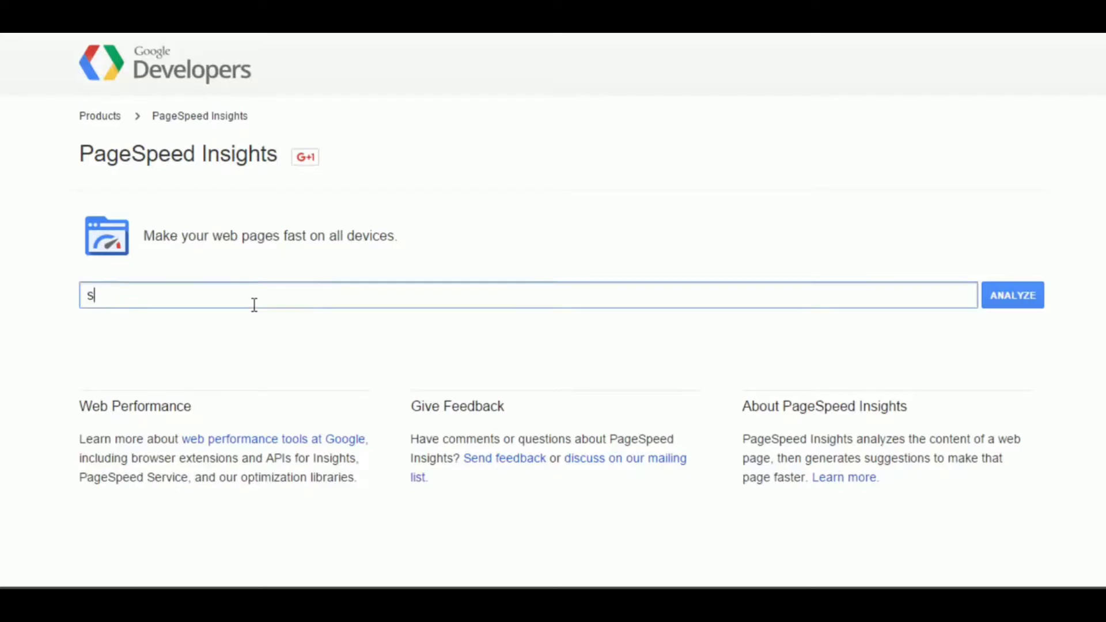
pyautogui.write('eo.inspirearun.com')
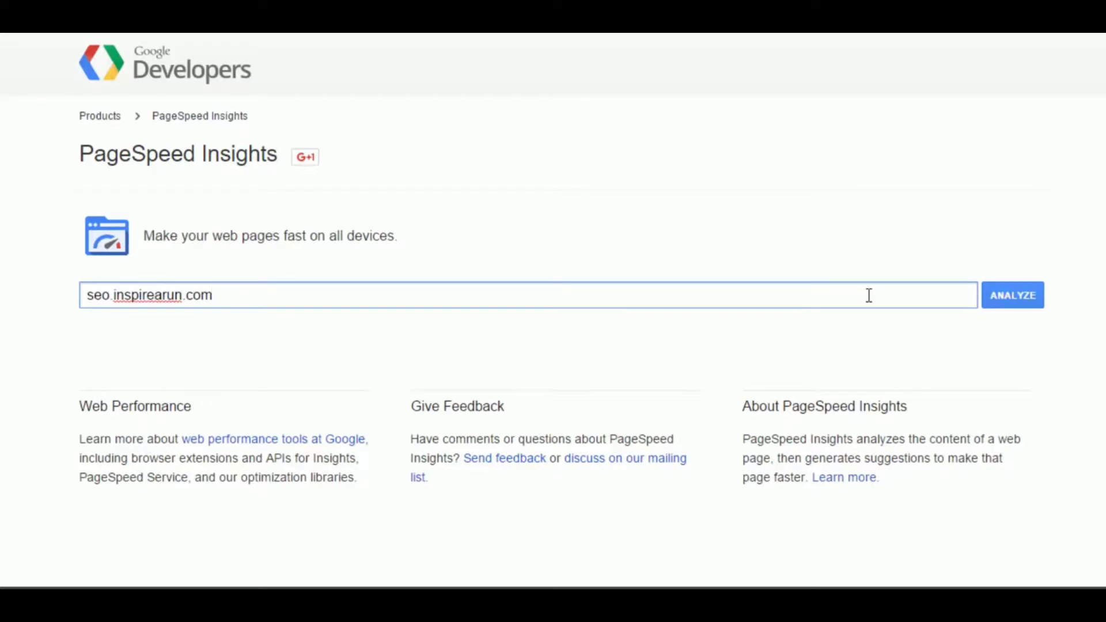
pyautogui.click(1006, 300)
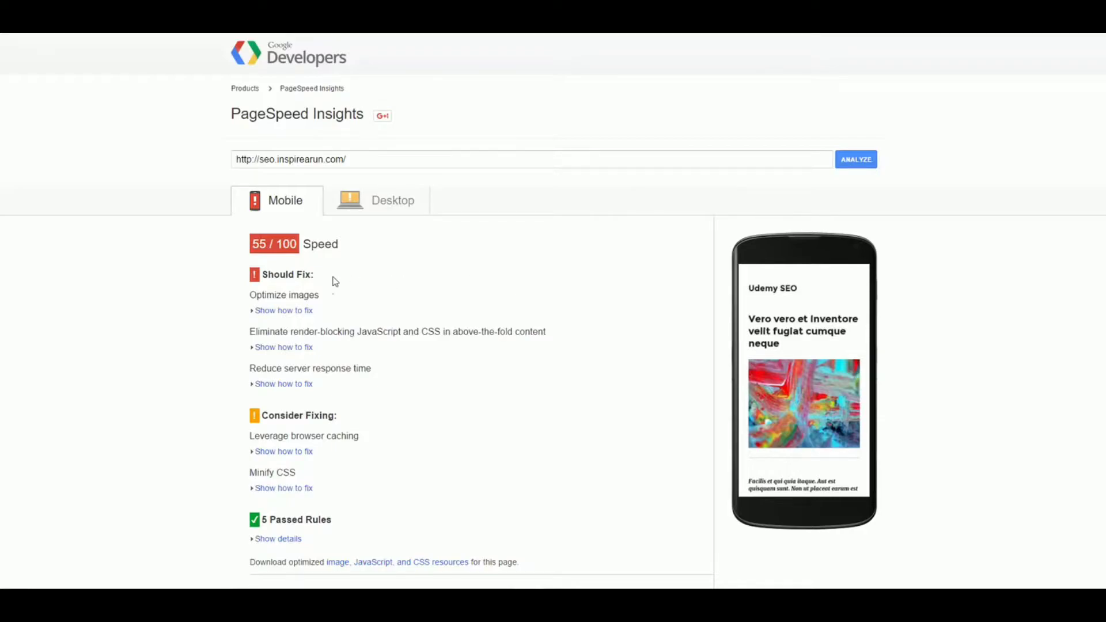
# Step: Compare the desktop and mobile results, focusing on the desktop suggestion about render-blocking JavaScript and CSS
pyautogui.click(373, 210)
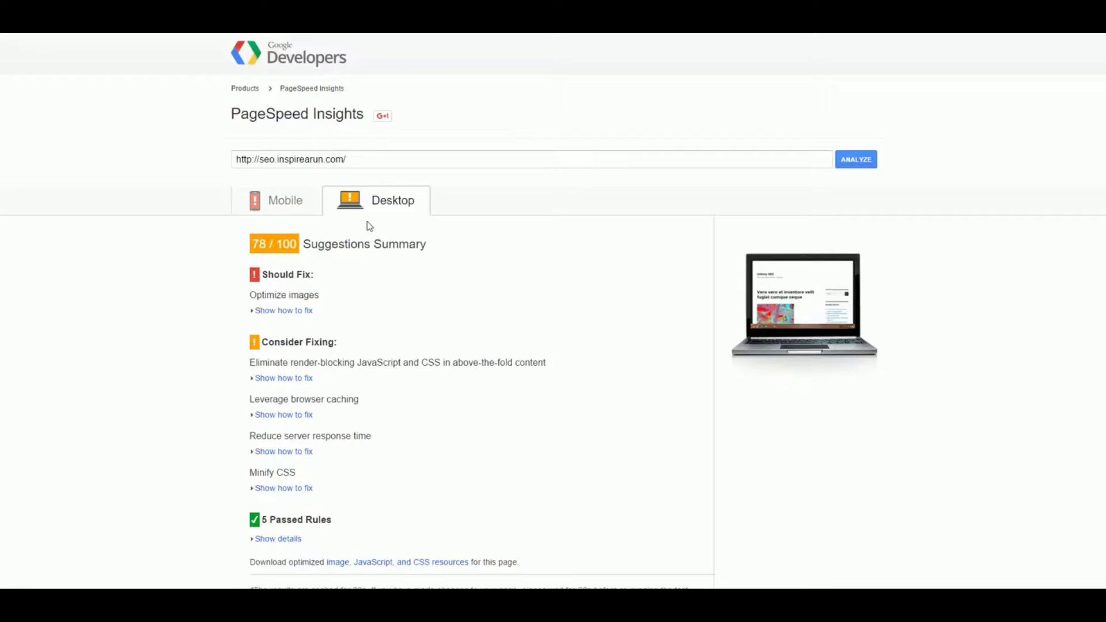
pyautogui.click(300, 211)
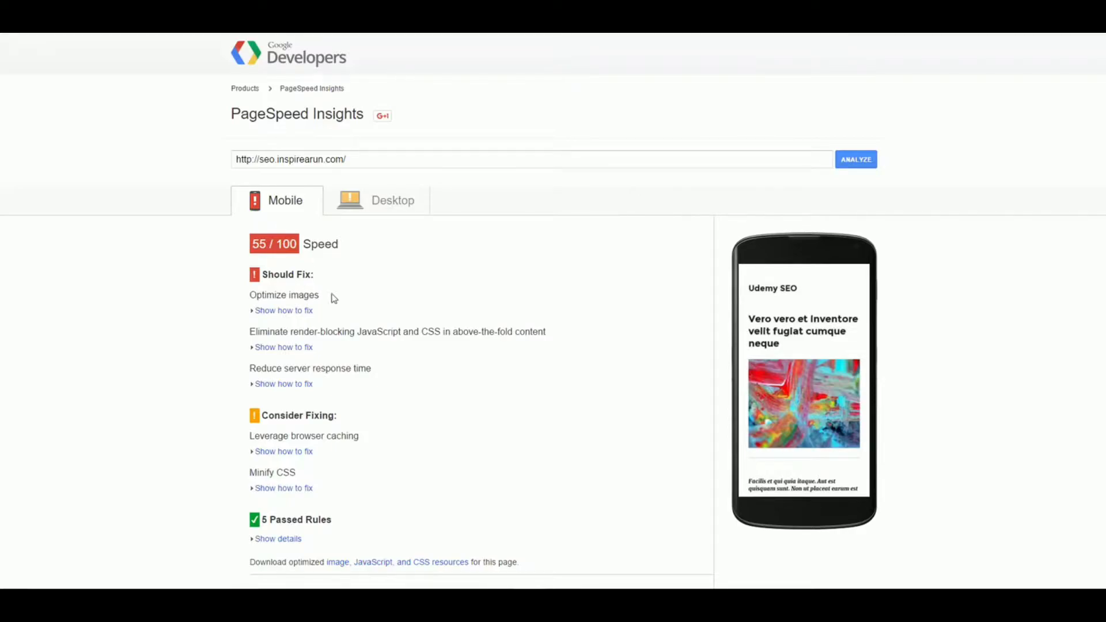
pyautogui.click(353, 202)
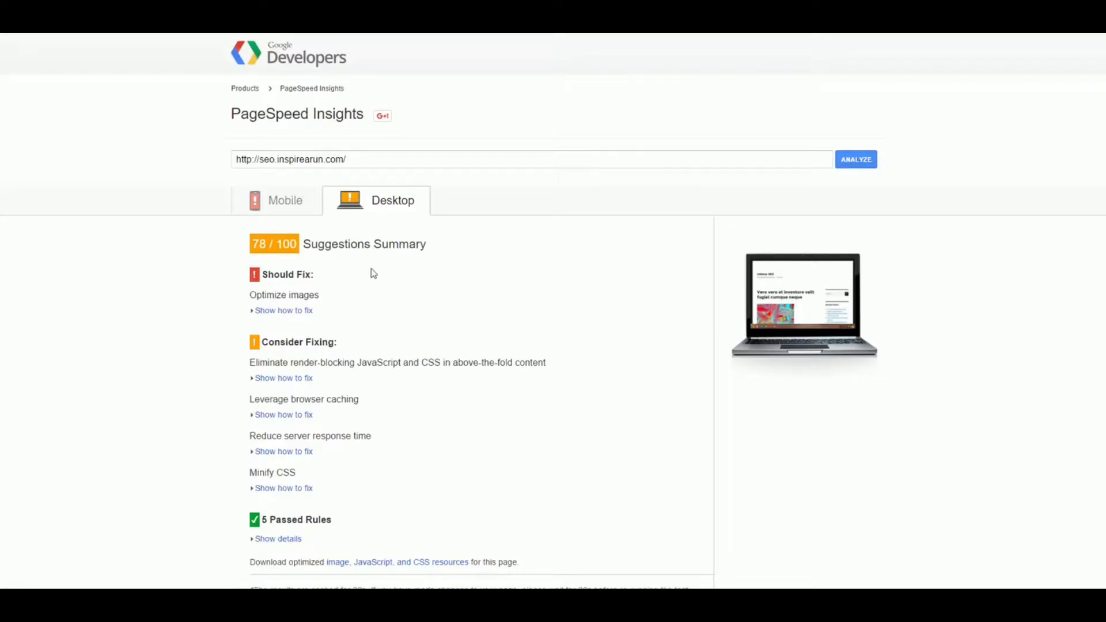
pyautogui.moveTo(159, 379); pyautogui.dragTo(309, 383)
pyautogui.moveTo(238, 405); pyautogui.dragTo(361, 422)
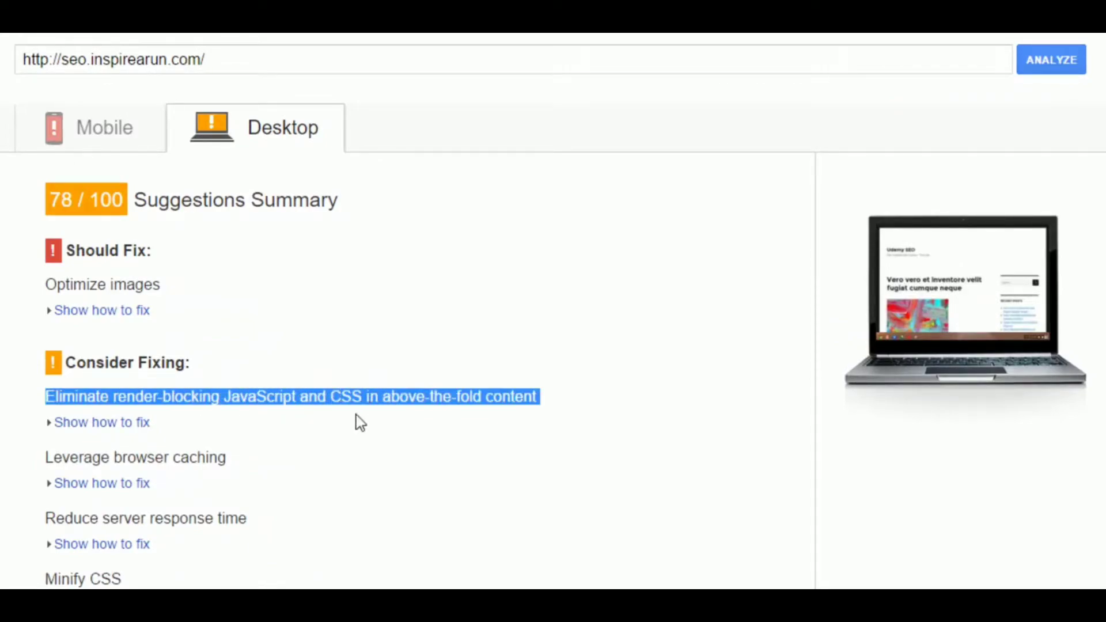
pyautogui.click(243, 392)
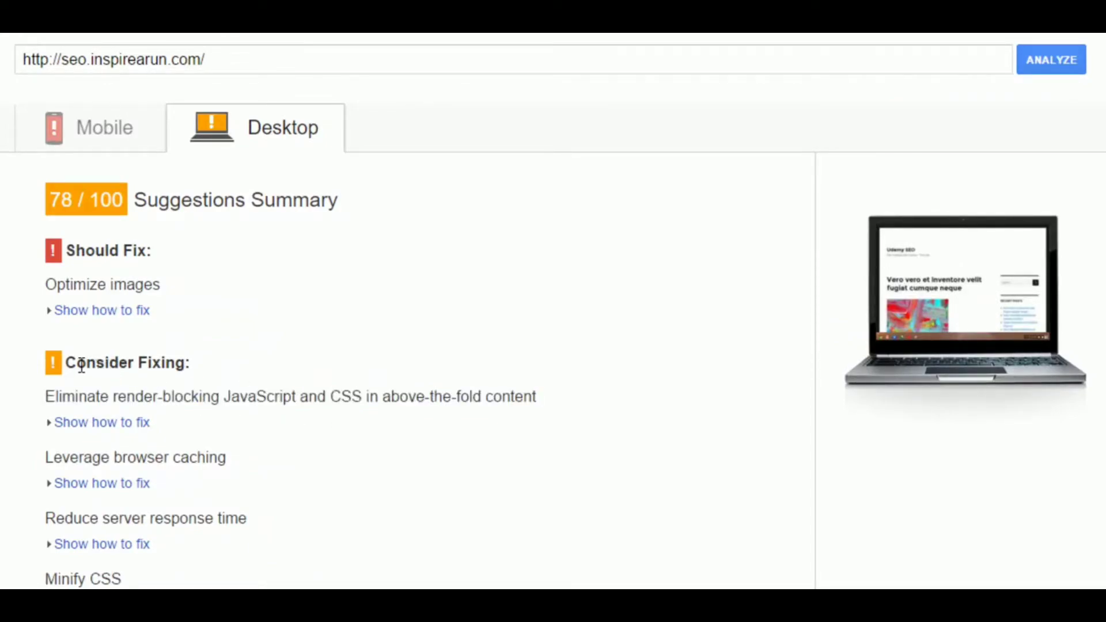
# Step: Compare the mobile Should Fix items with the desktop Consider Fixing items
pyautogui.click(108, 138)
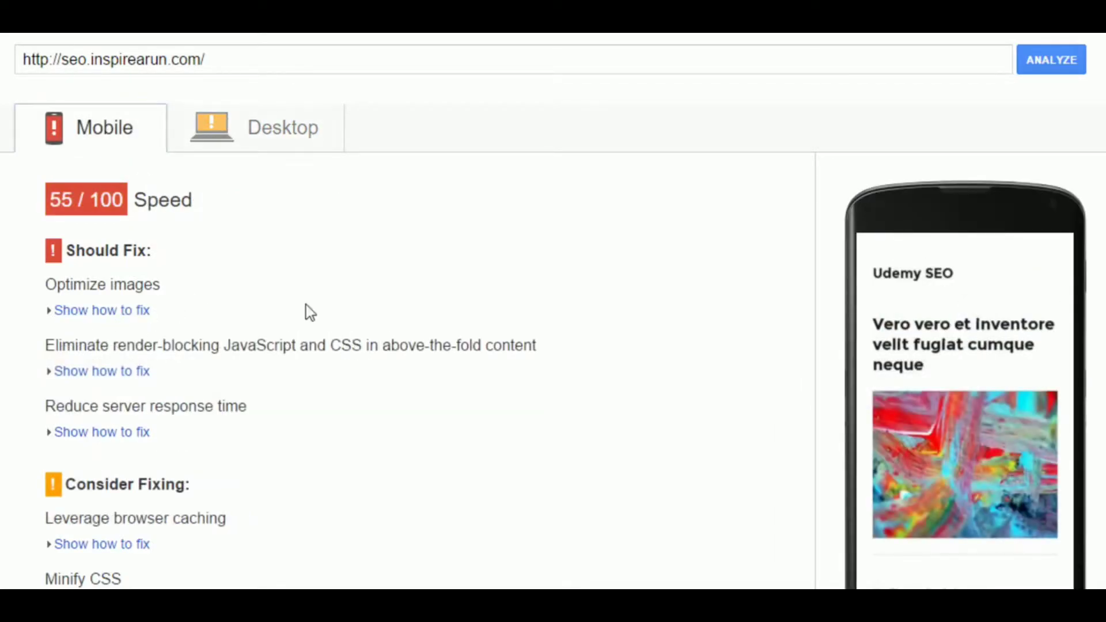
pyautogui.moveTo(145, 252); pyautogui.dragTo(67, 252)
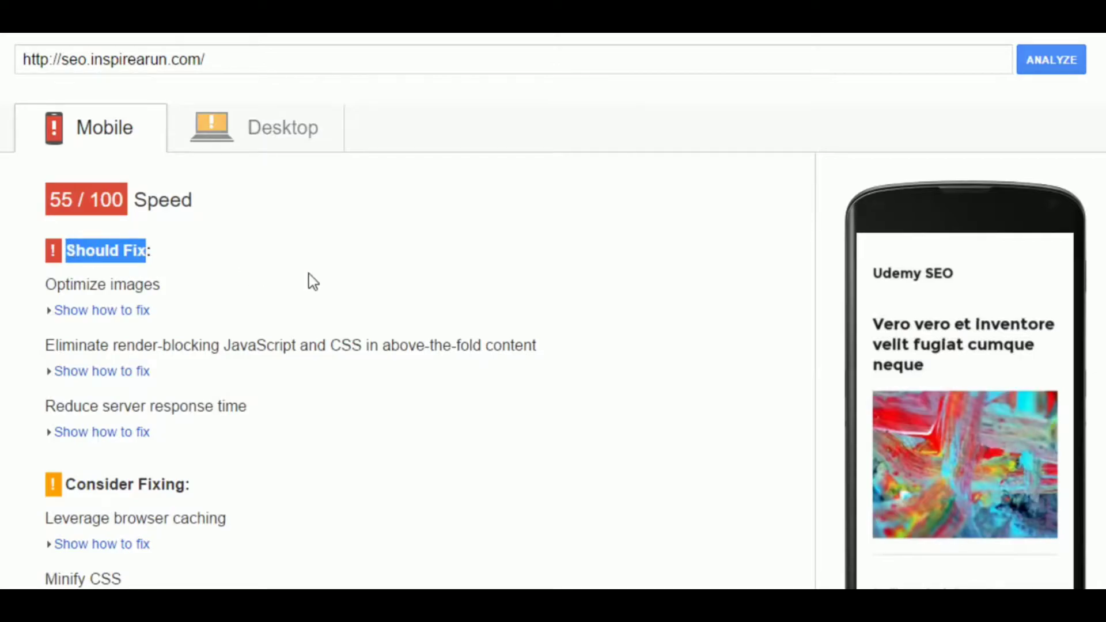
pyautogui.click(145, 265)
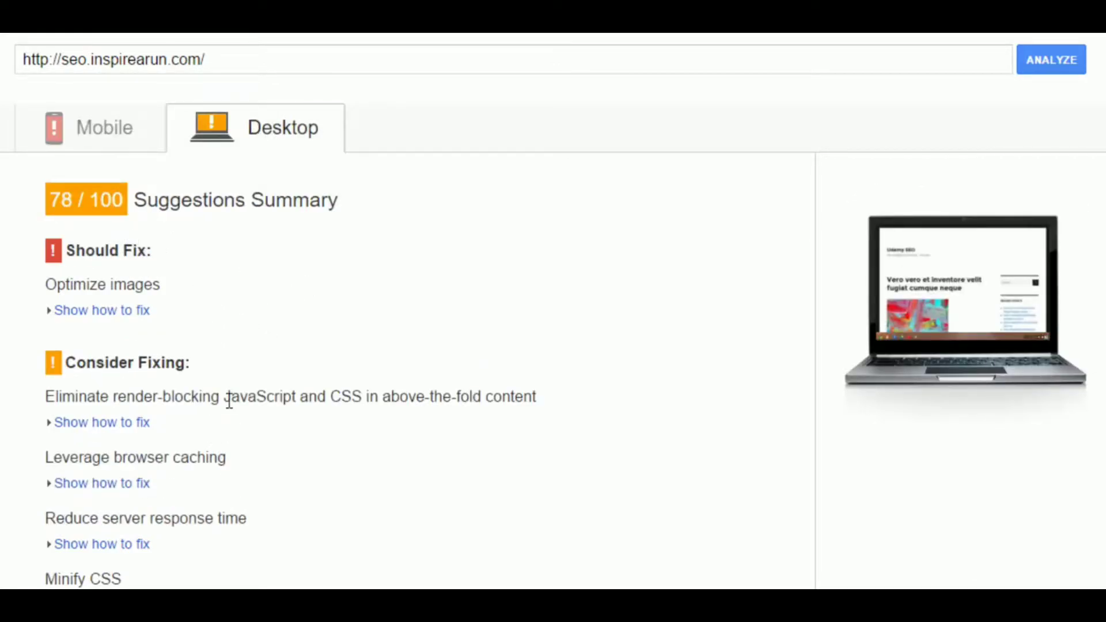
pyautogui.moveTo(225, 396); pyautogui.dragTo(427, 396)
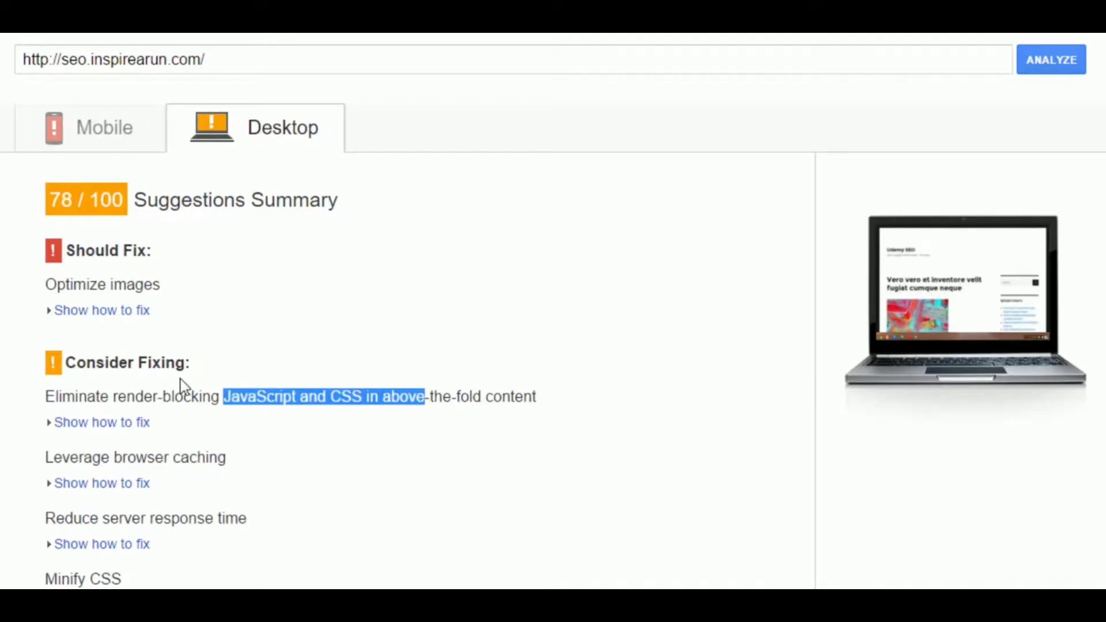
# Step: Read the mobile fix details for reducing server response time and minifying CSS
pyautogui.click(130, 128)
pyautogui.click(61, 546)
pyautogui.scroll(-3, 109, 524)
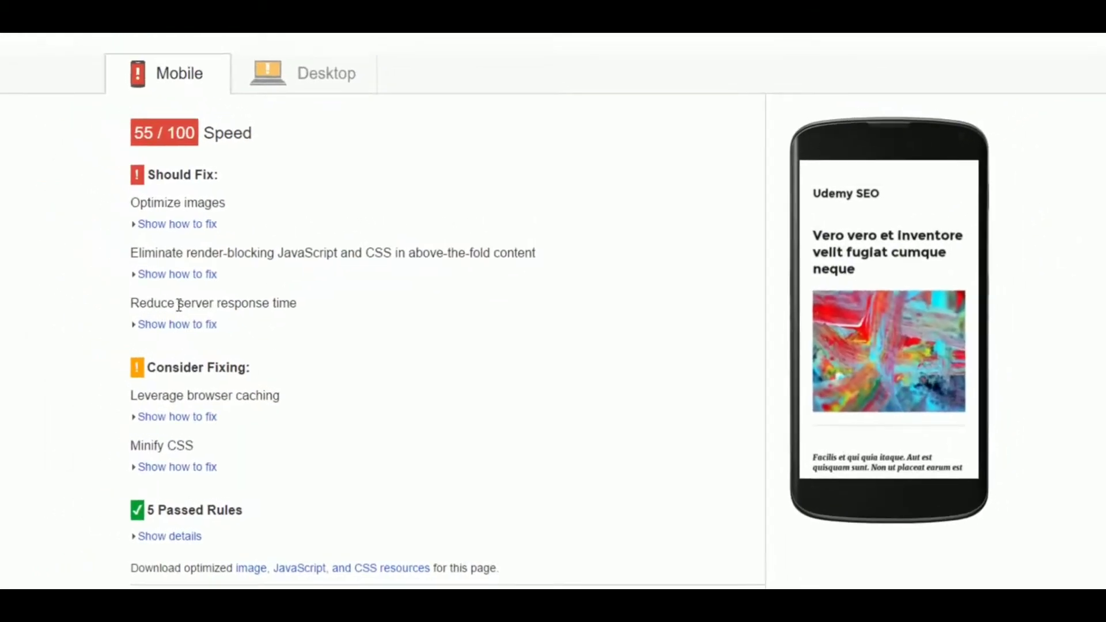
pyautogui.click(173, 324)
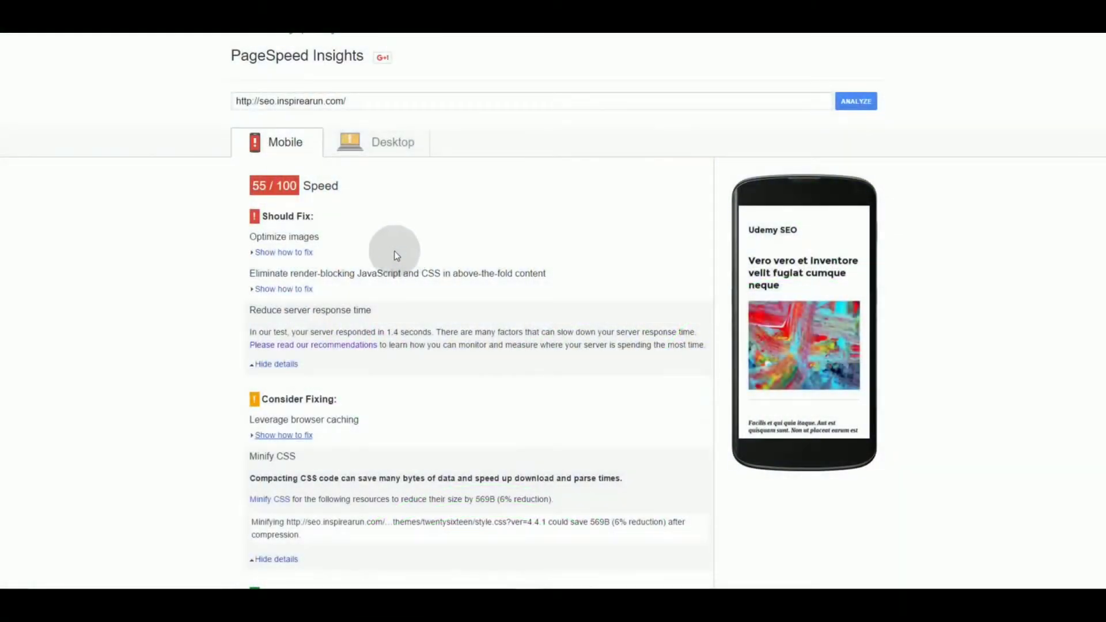
# Step: Read the desktop fix details for leveraging browser caching and eliminating render-blocking JavaScript and CSS
pyautogui.click(403, 144)
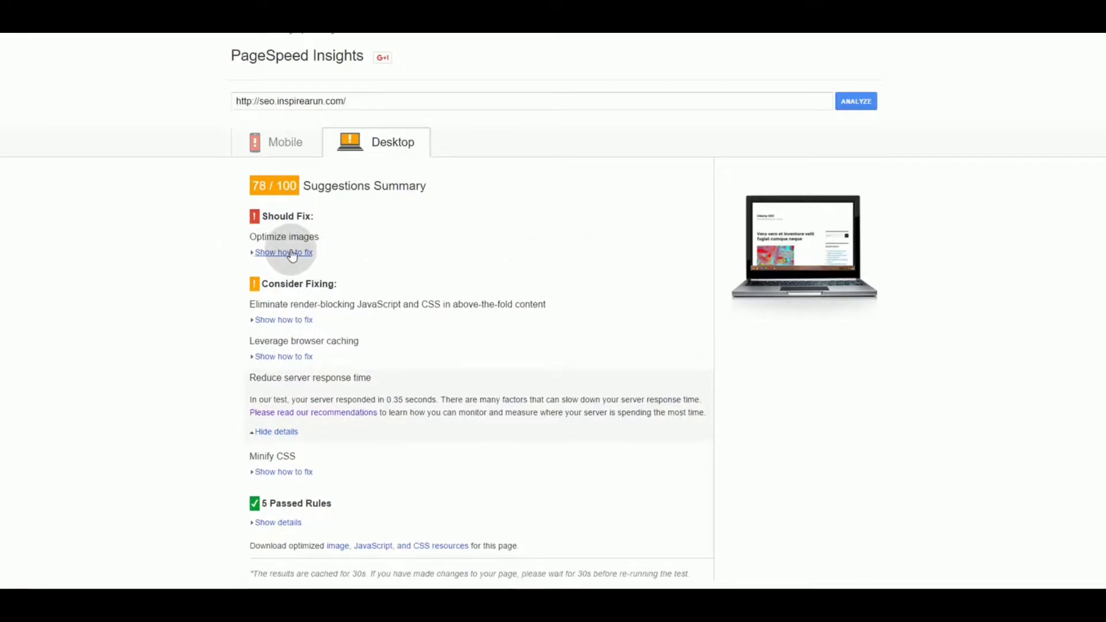
pyautogui.click(259, 358)
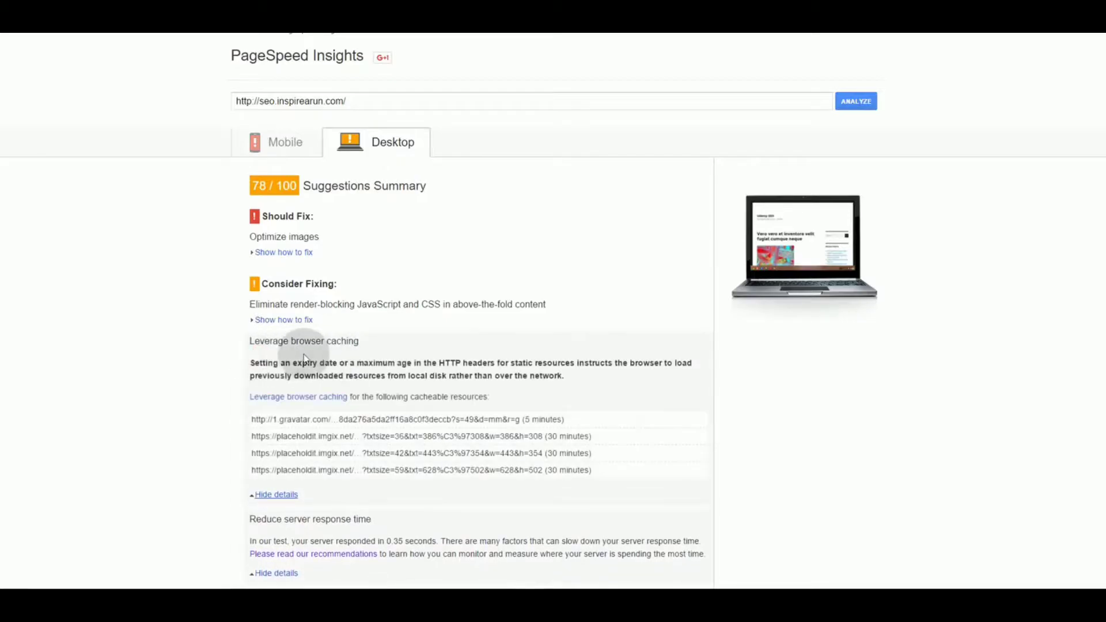
pyautogui.click(285, 495)
pyautogui.click(271, 321)
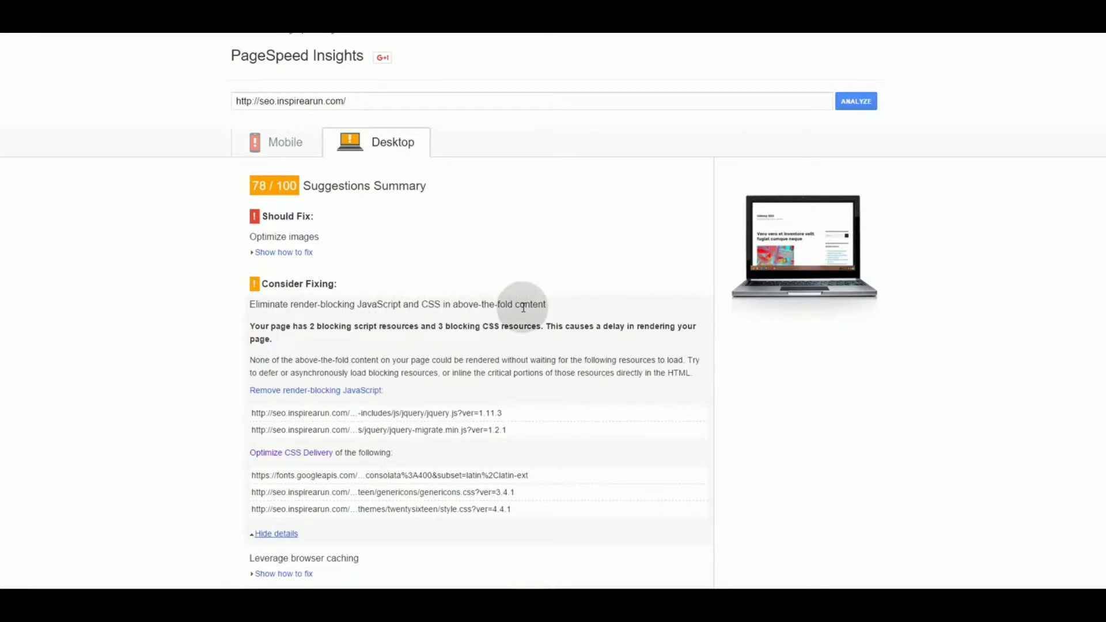
# Step: Read the desktop fix details for minifying CSS and review the rest of the desktop suggestions summary
pyautogui.scroll(-3, 523, 307)
pyautogui.click(284, 513)
pyautogui.scroll(-2, 284, 513)
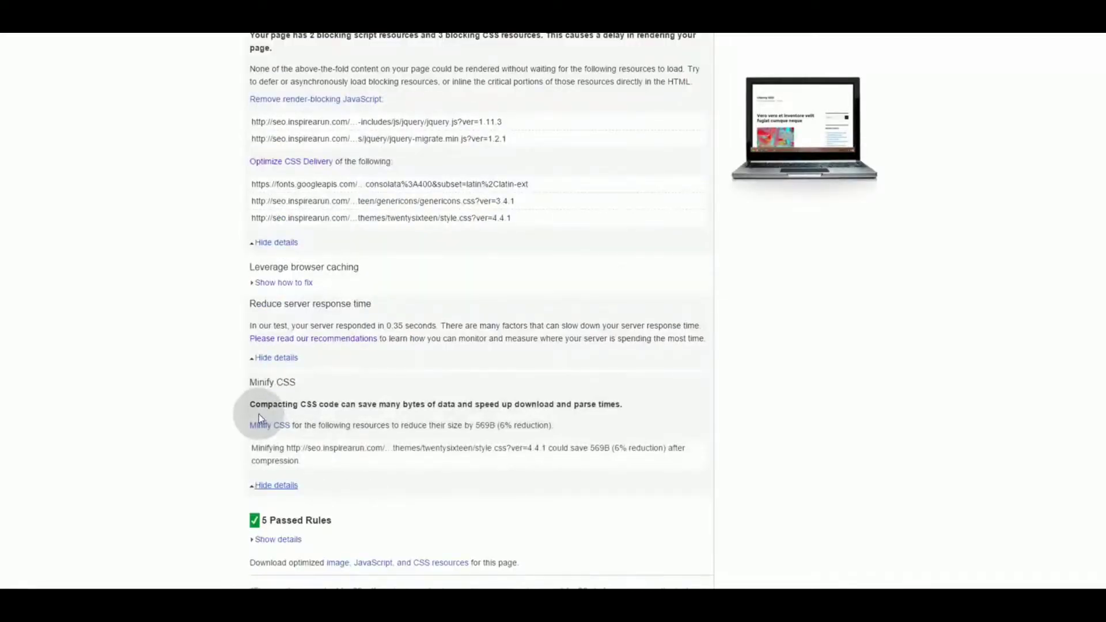
pyautogui.scroll(4, 278, 447)
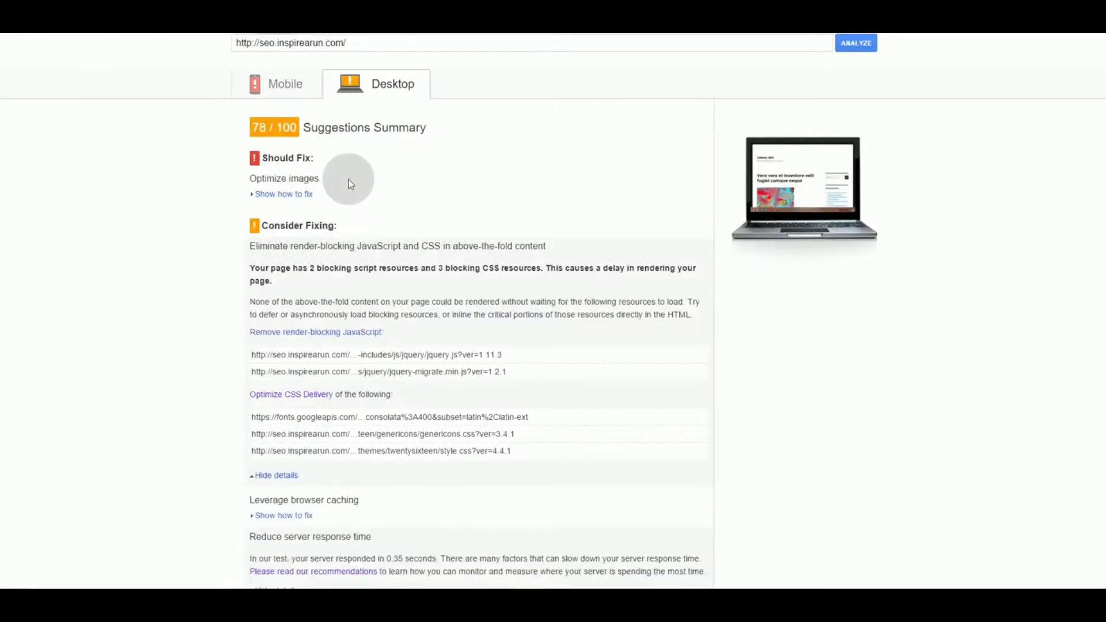
pyautogui.scroll(2, 348, 178)
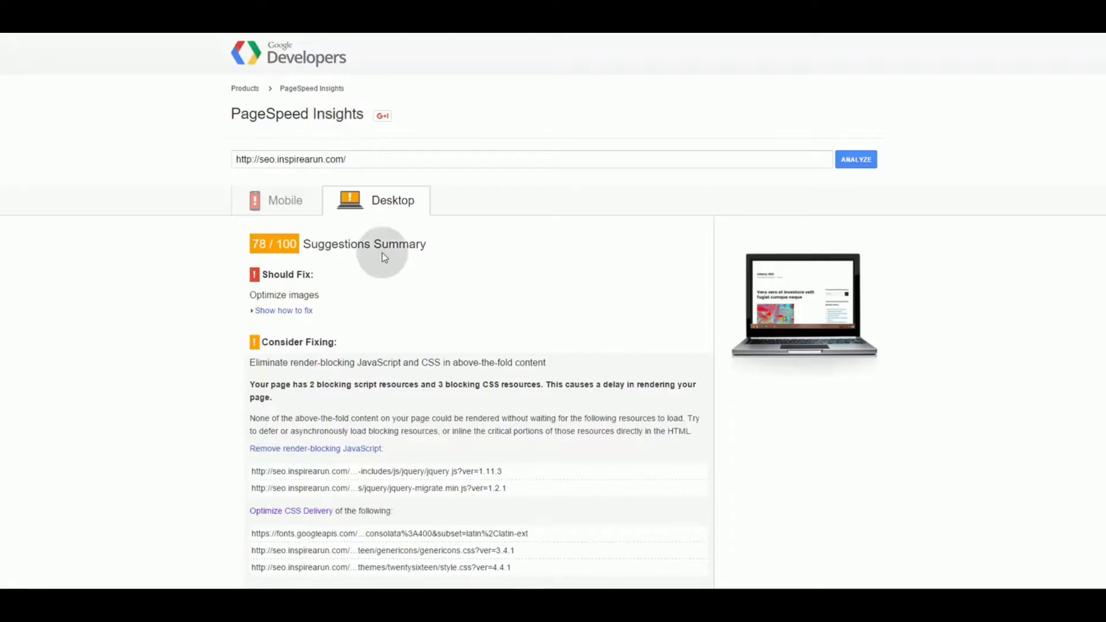
pyautogui.scroll(-2, 402, 344)
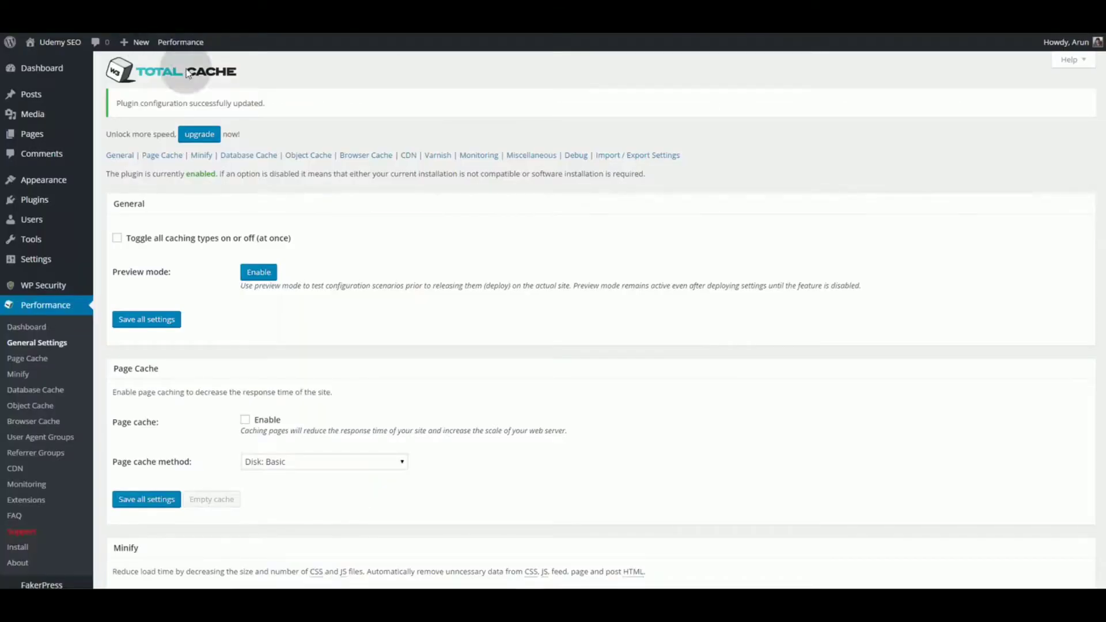
# Step: Try to enable page caching with the Disk: Enhanced method in the W3 Total Cache general settings
pyautogui.click(427, 281)
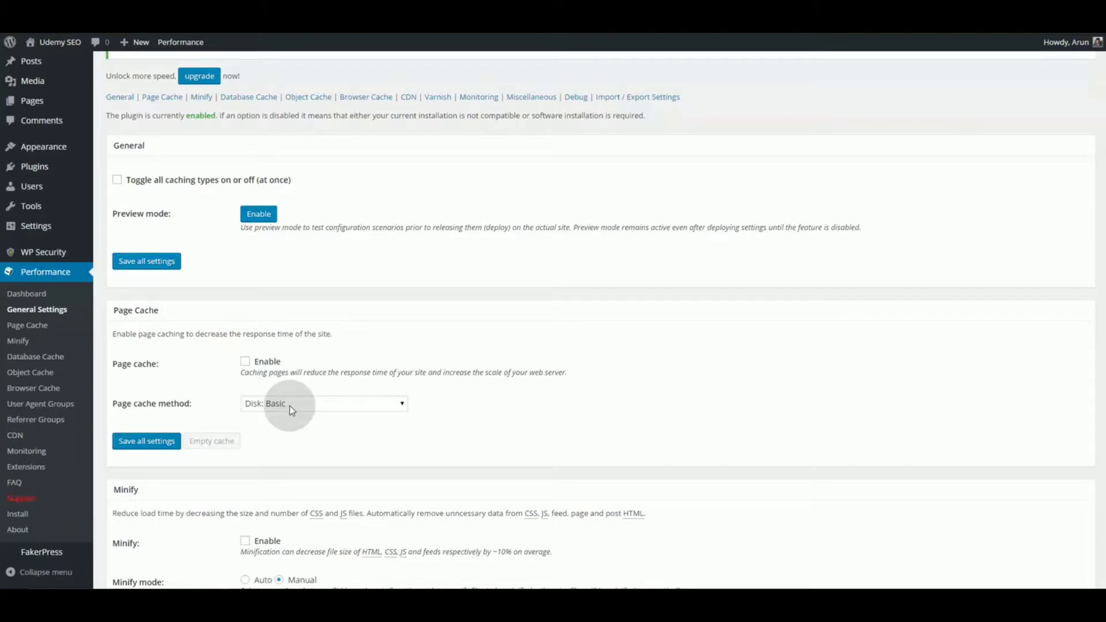
pyautogui.scroll(1, 292, 410)
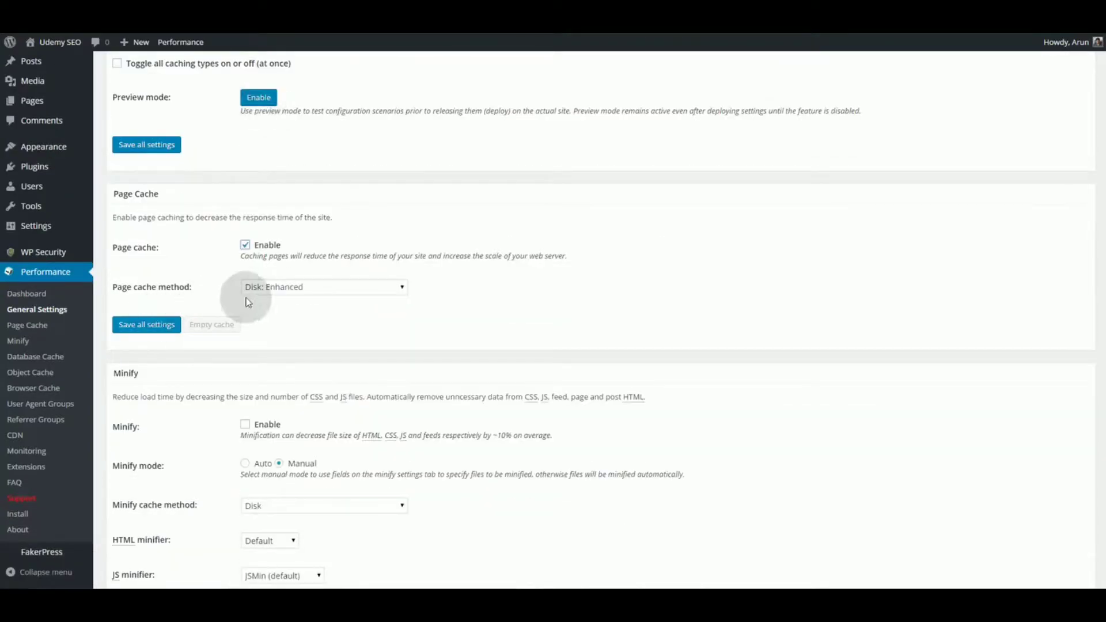
pyautogui.click(261, 288)
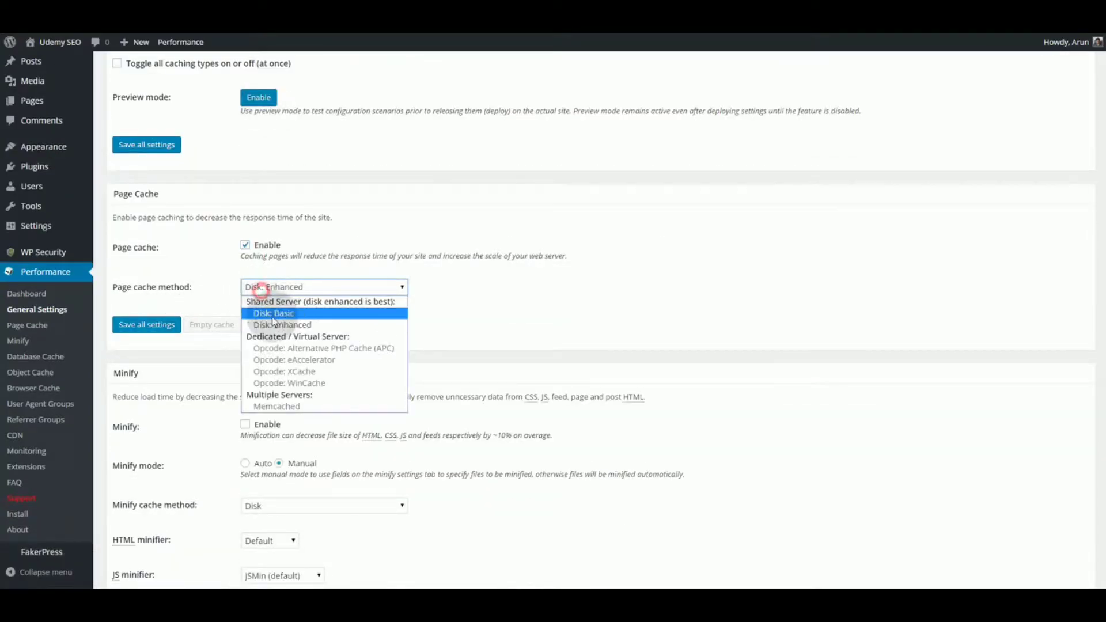
pyautogui.click(275, 326)
pyautogui.click(155, 325)
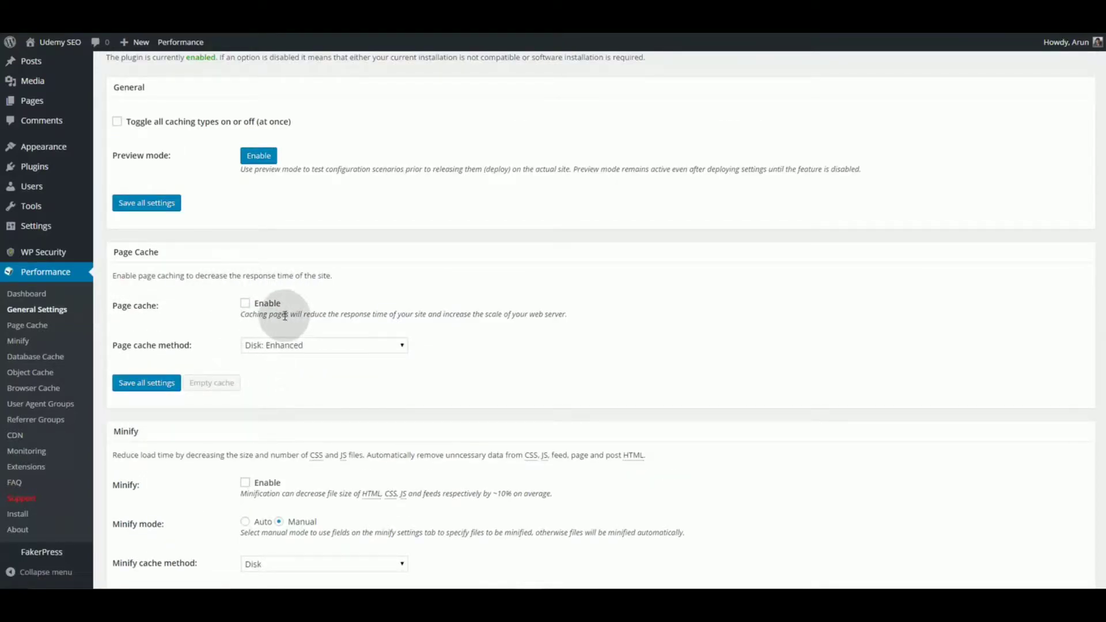
# Step: Enable page caching with the Disk: Basic method and save all settings
pyautogui.click(281, 345)
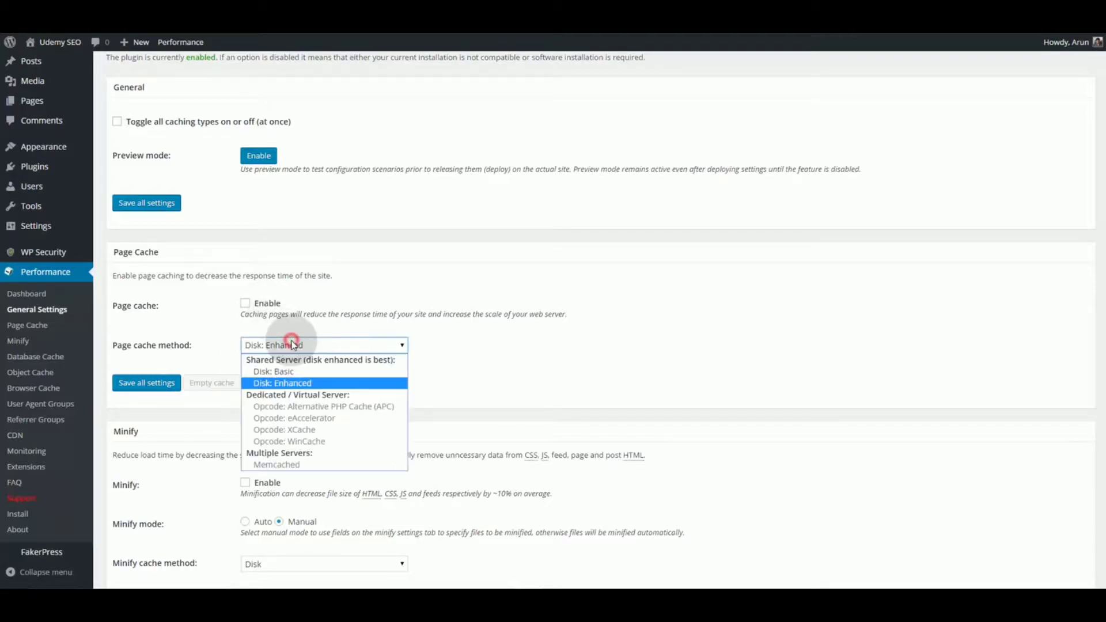
pyautogui.click(292, 372)
pyautogui.click(245, 303)
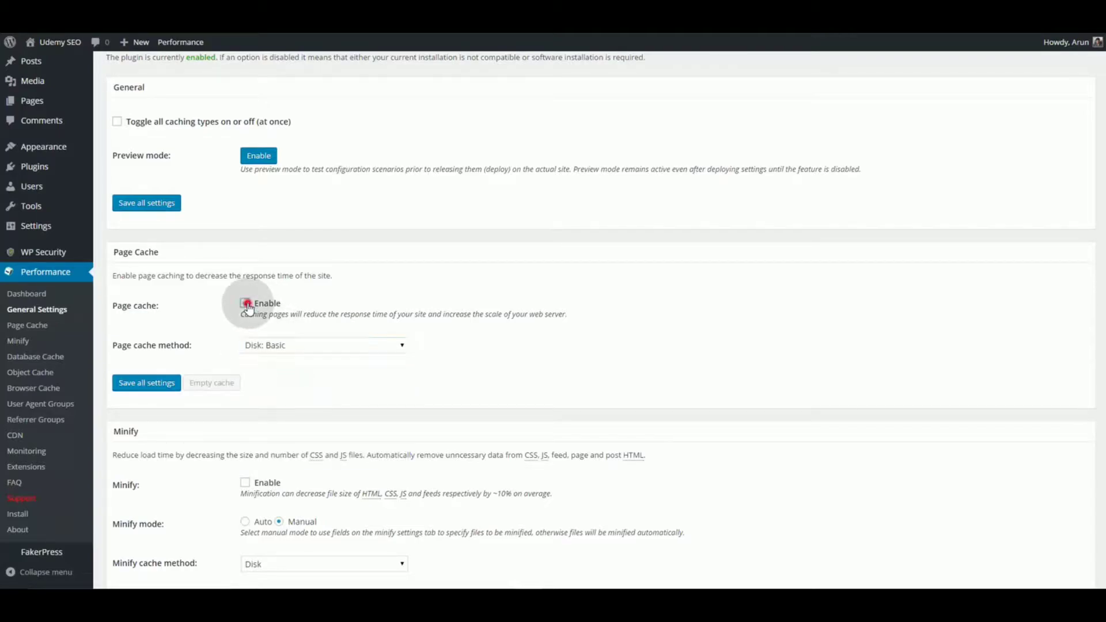
pyautogui.click(169, 374)
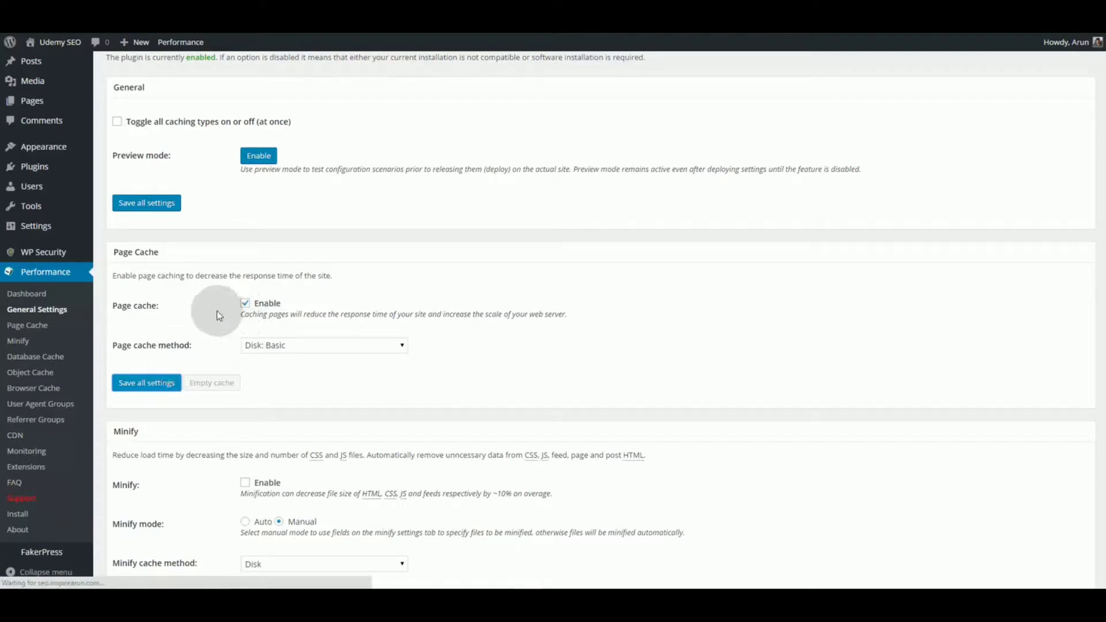
pyautogui.click(333, 346)
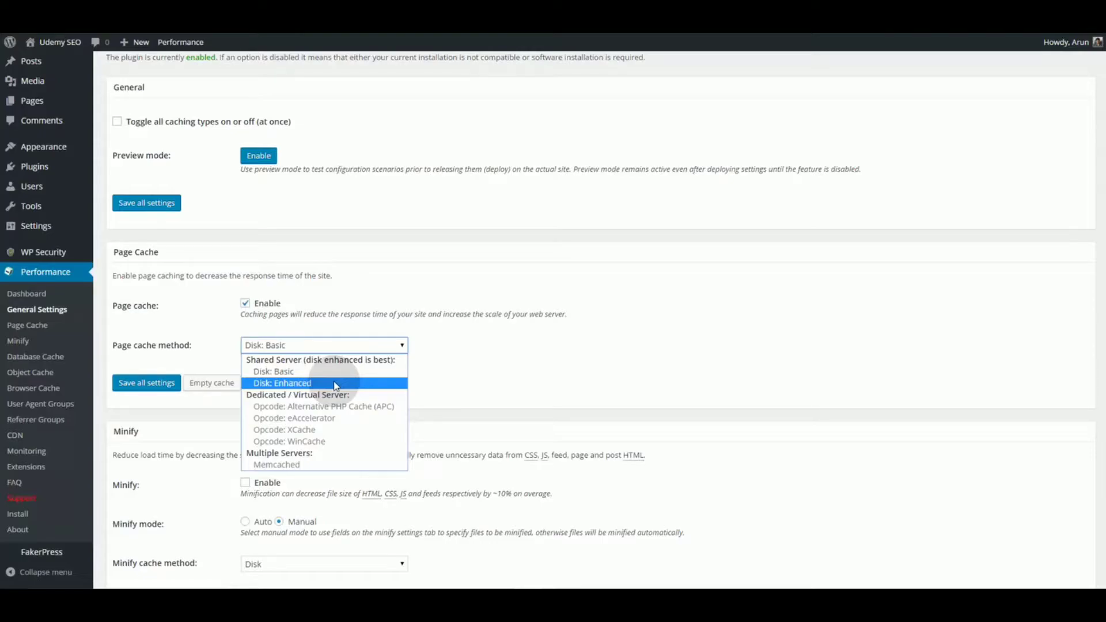
pyautogui.scroll(-1, 336, 385)
pyautogui.click(322, 287)
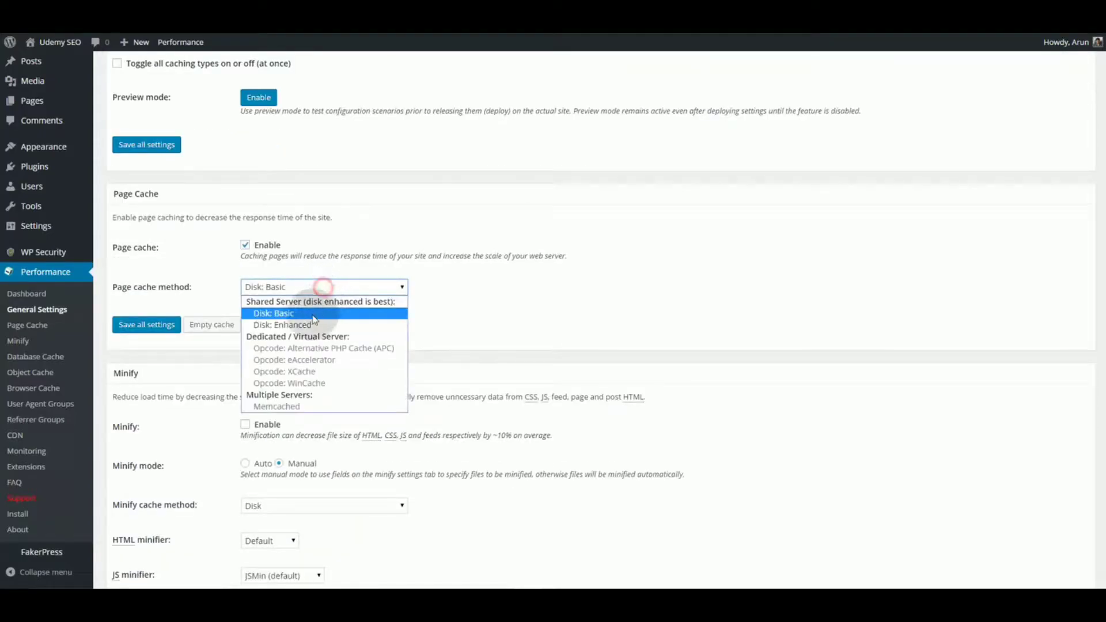
# Step: Enable Minify in Manual mode with the Disk cache method and default minifiers, and save the settings
pyautogui.scroll(-1, 490, 305)
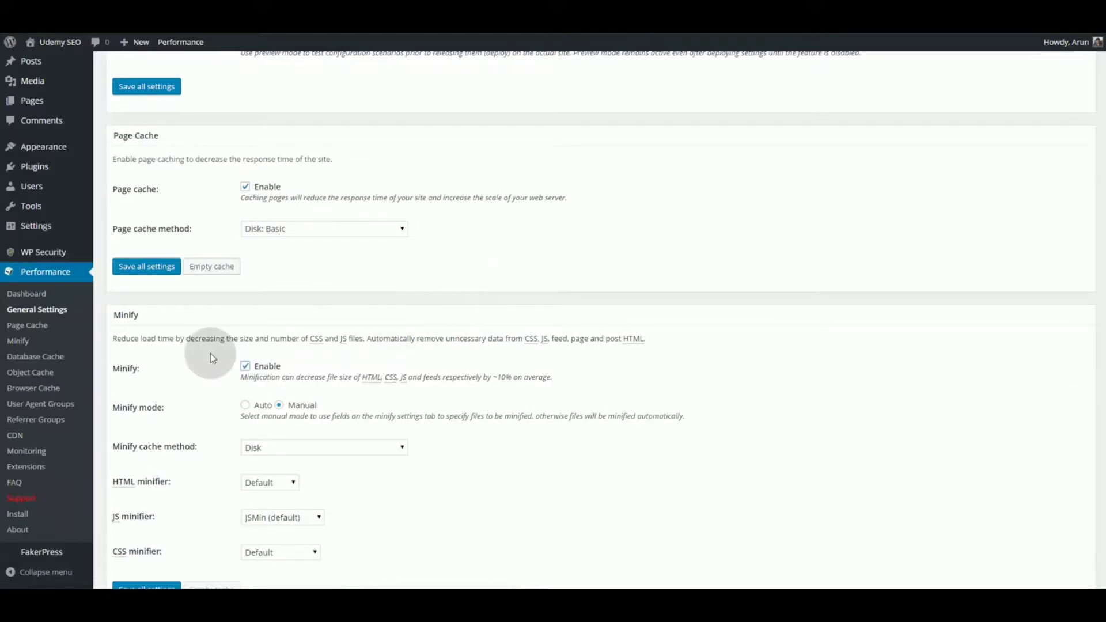
pyautogui.click(245, 366)
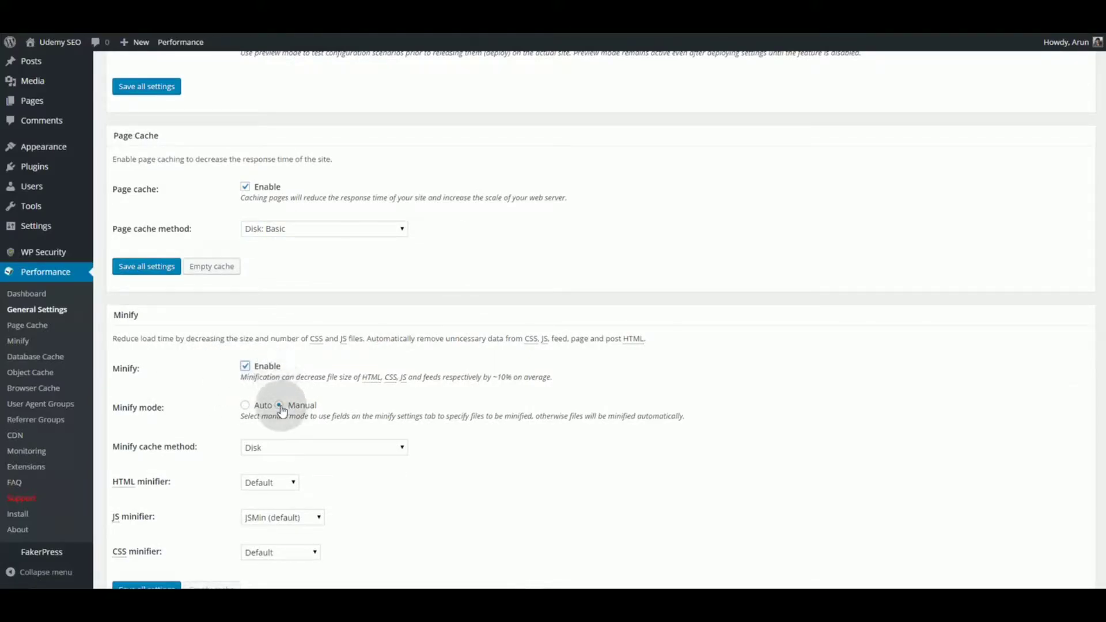
pyautogui.scroll(-3, 282, 407)
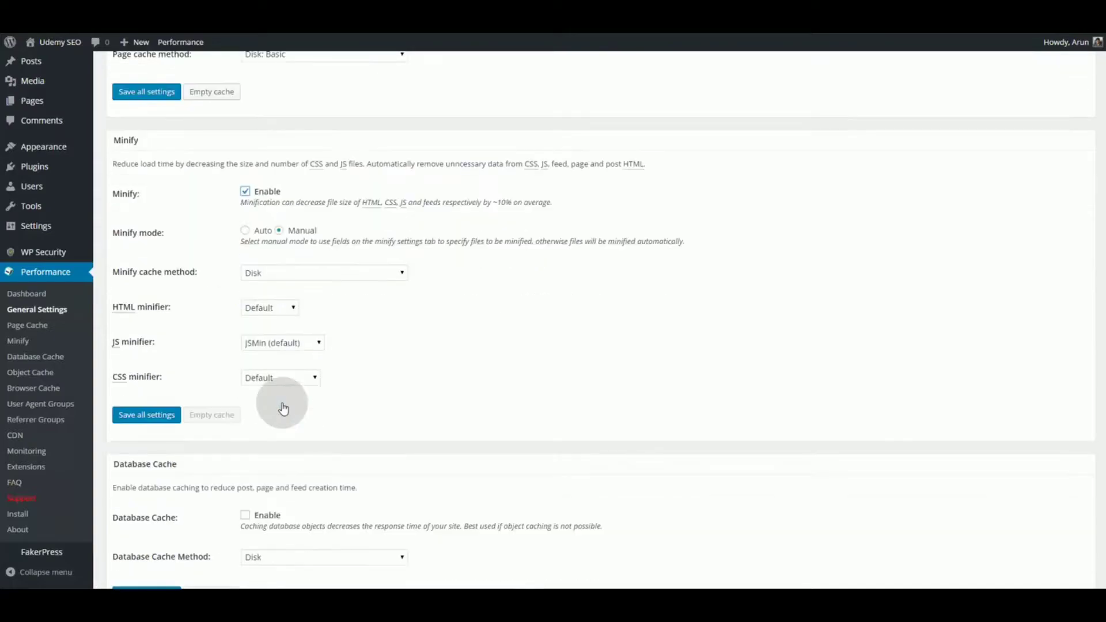
pyautogui.click(136, 415)
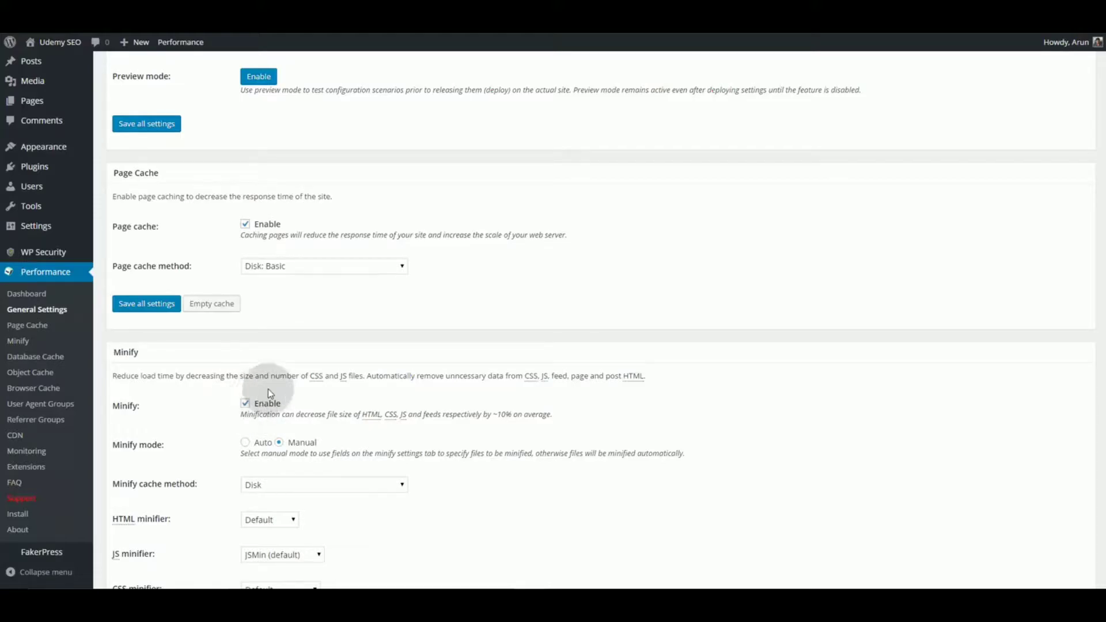
# Step: In the general browser cache policy, enable the expires, cache control, entity tag (eTag) and W3 Total Cache headers
pyautogui.scroll(-10, 268, 392)
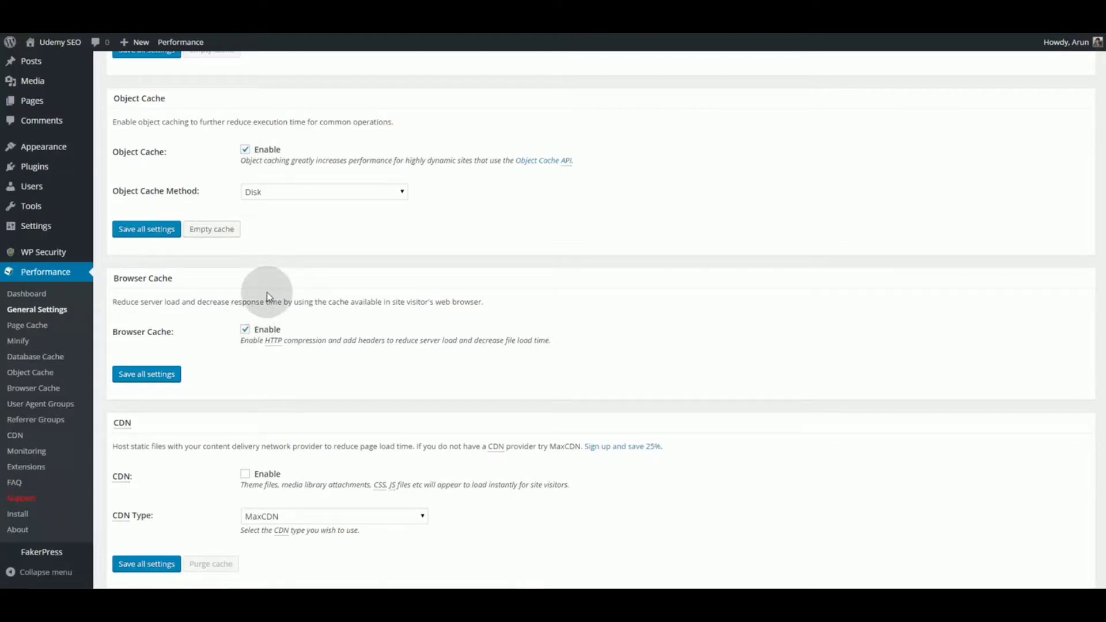
pyautogui.click(49, 392)
pyautogui.scroll(-1, 323, 191)
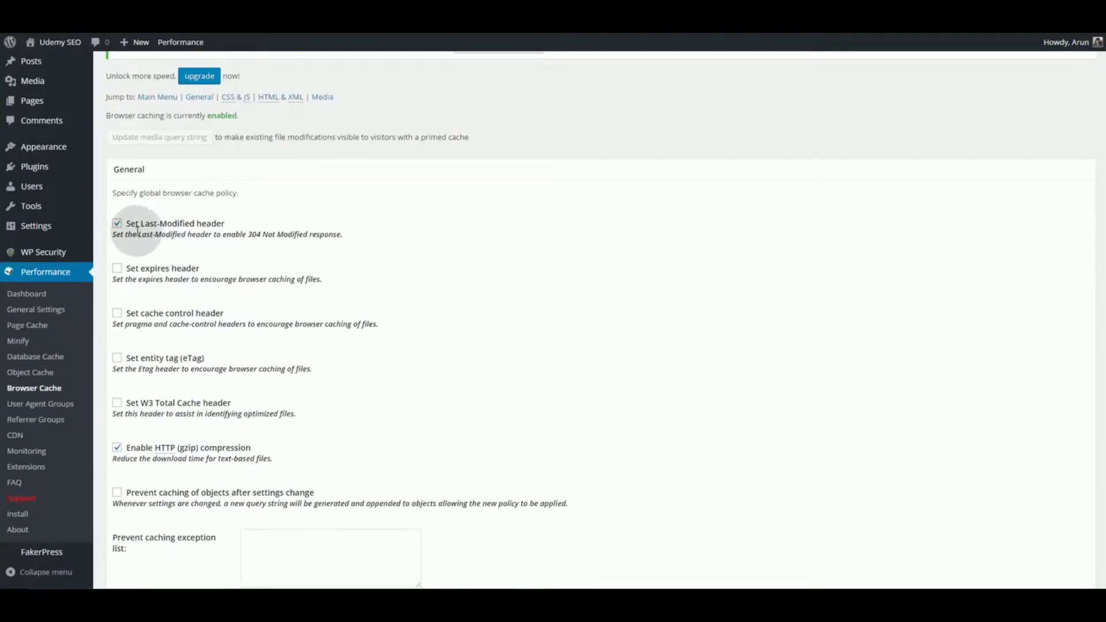
pyautogui.click(118, 269)
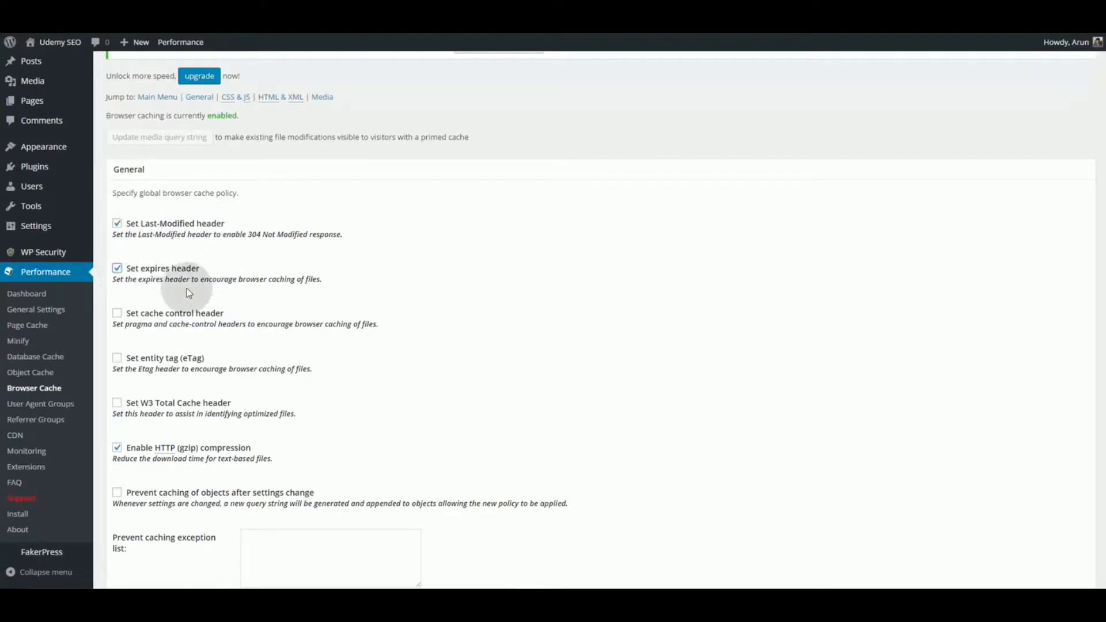
pyautogui.click(117, 314)
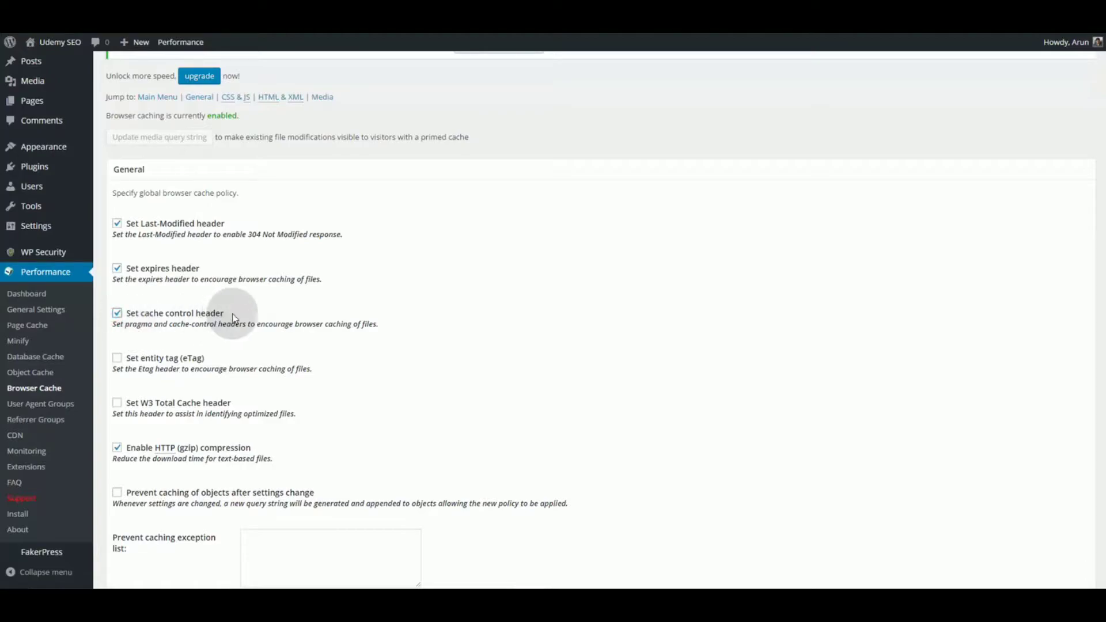
pyautogui.click(117, 358)
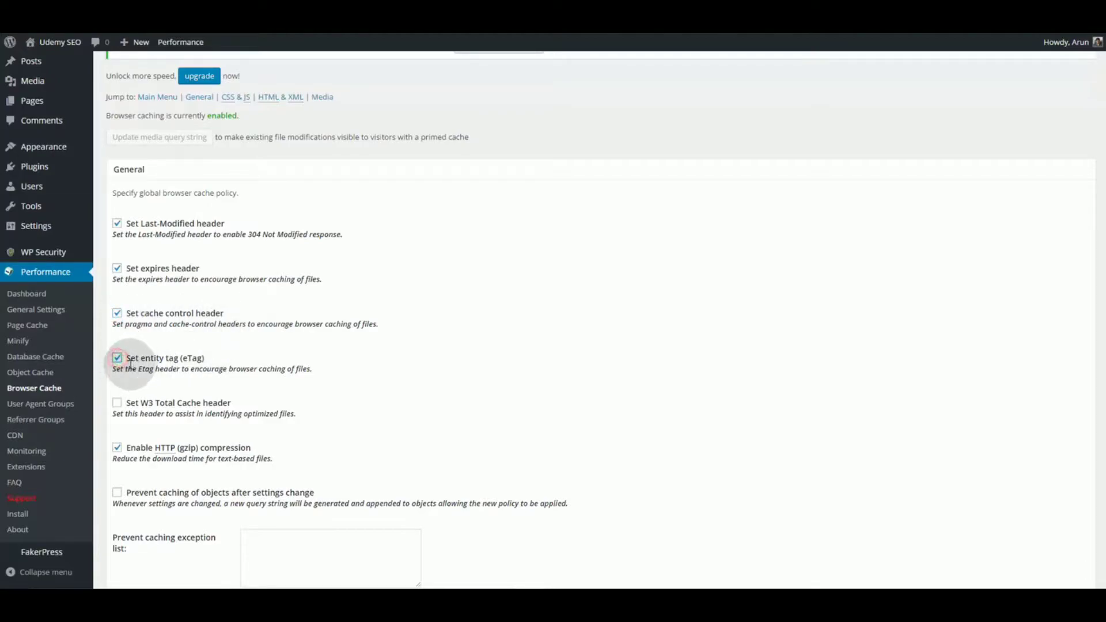
pyautogui.click(117, 402)
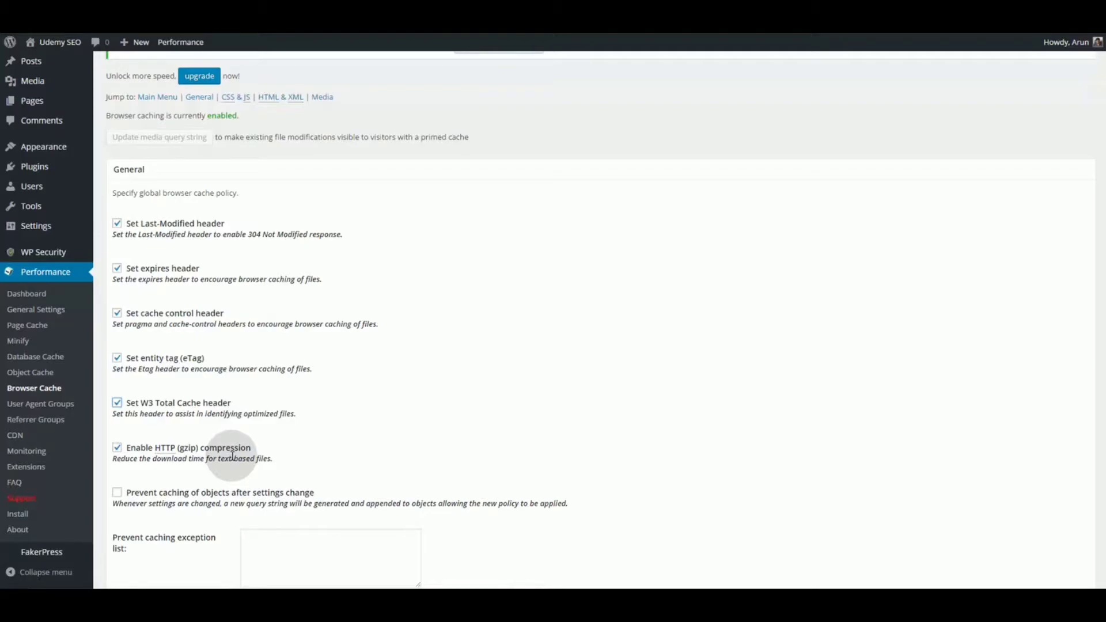
# Step: Disable HTTP (gzip) compression and enable Don't set cookies for static files in the general browser cache policy
pyautogui.click(117, 448)
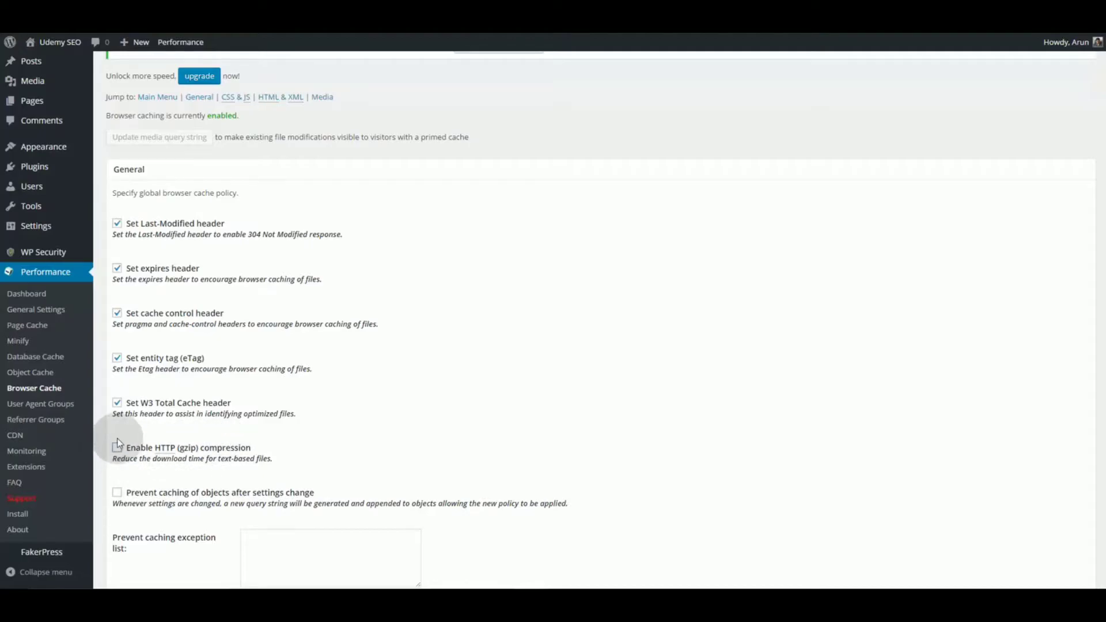
pyautogui.scroll(-4, 118, 441)
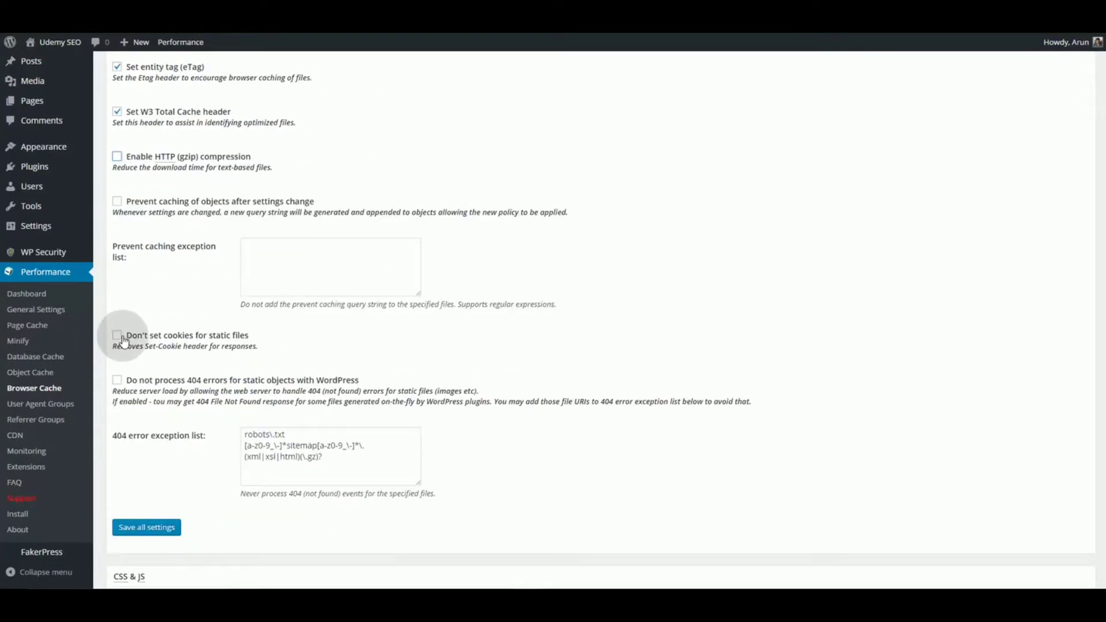
pyautogui.click(116, 339)
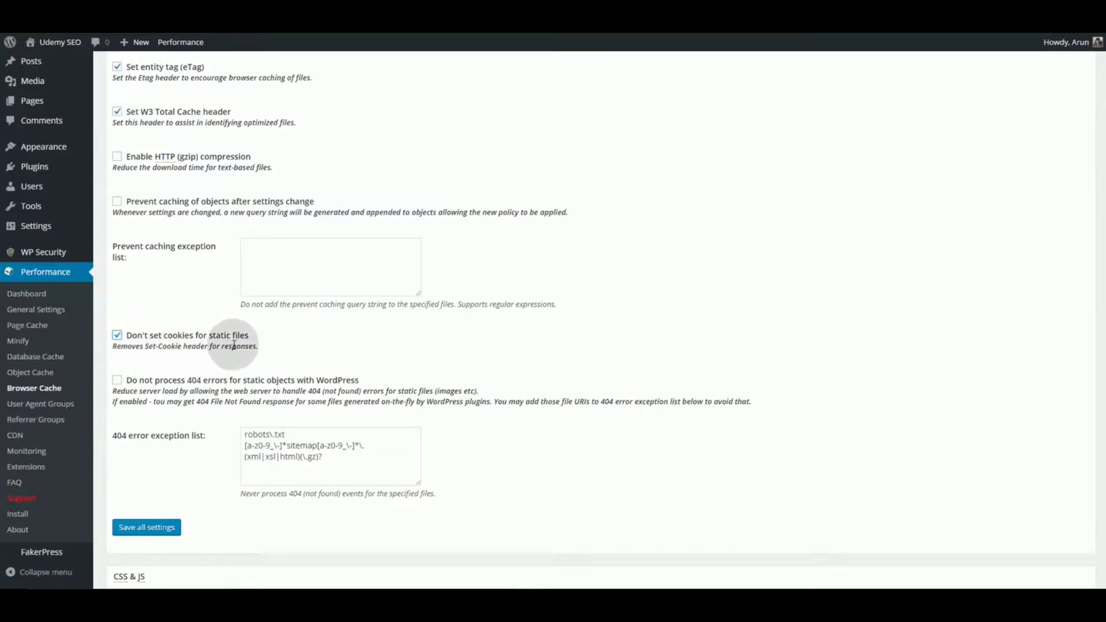
# Step: Review the browser cache policies for CSS & JS, HTML & XML and media files, save them and empty the page cache
pyautogui.scroll(-4, 247, 346)
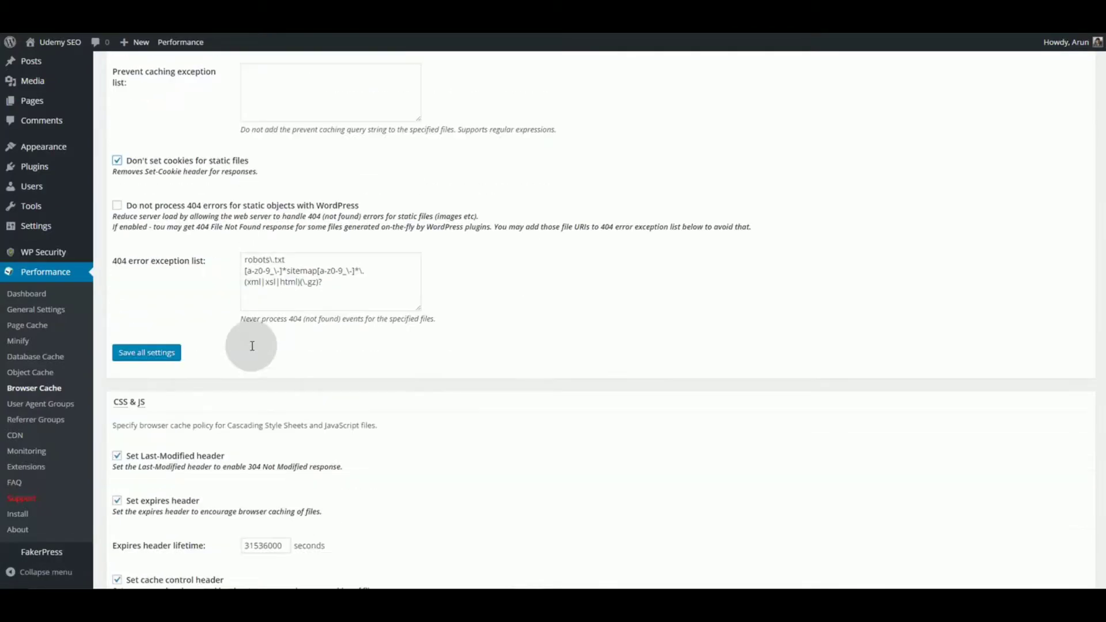
pyautogui.scroll(8, 236, 346)
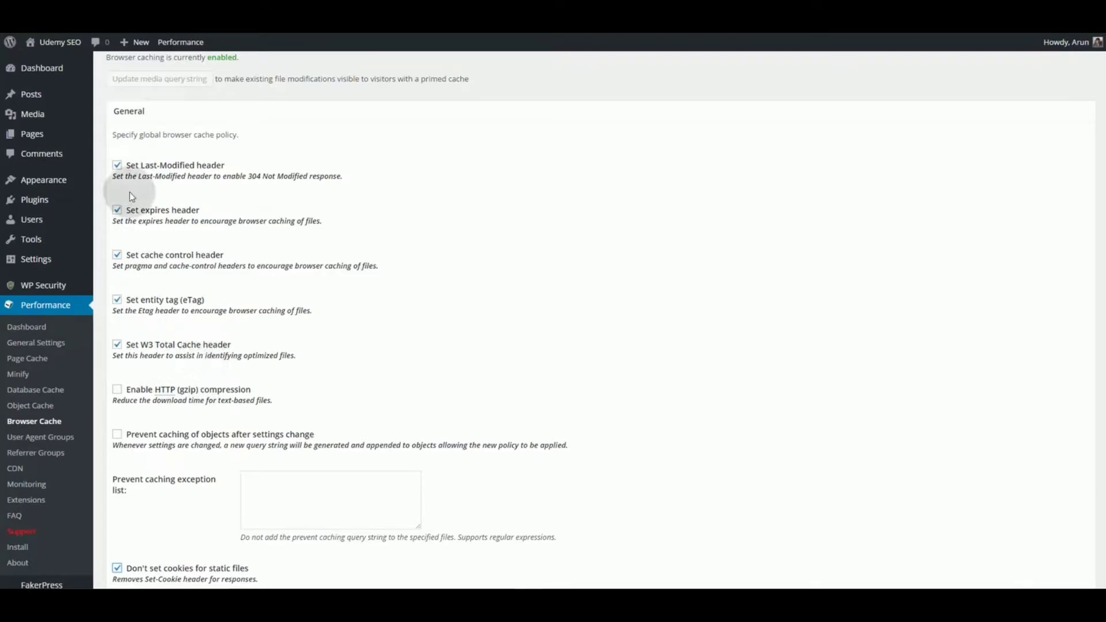
pyautogui.scroll(-4, 152, 188)
pyautogui.scroll(-6, 152, 189)
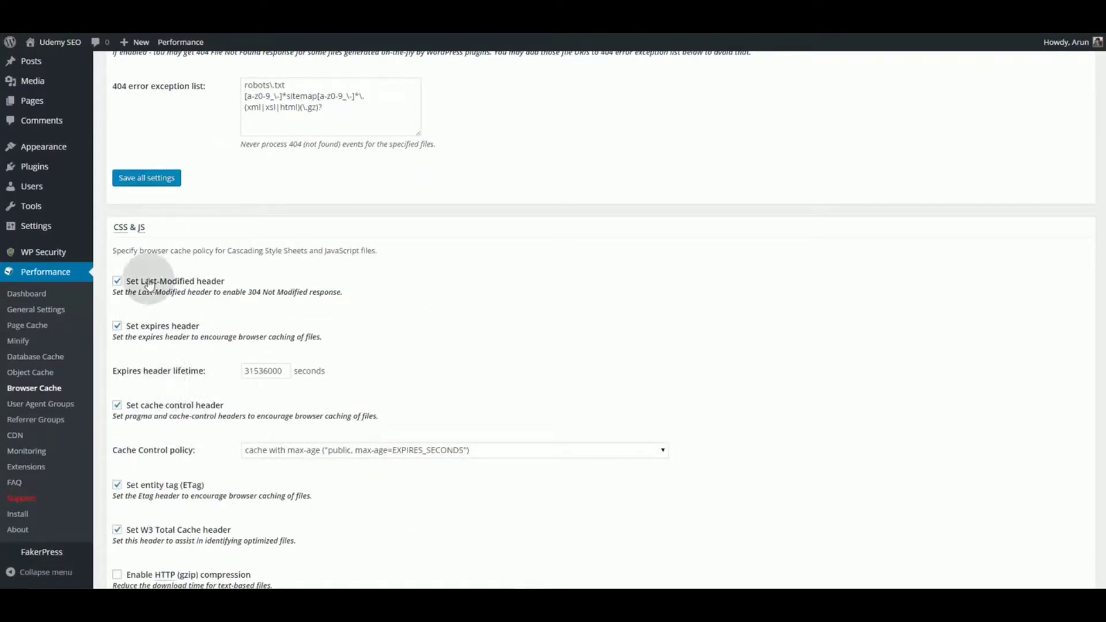
pyautogui.scroll(-6, 149, 242)
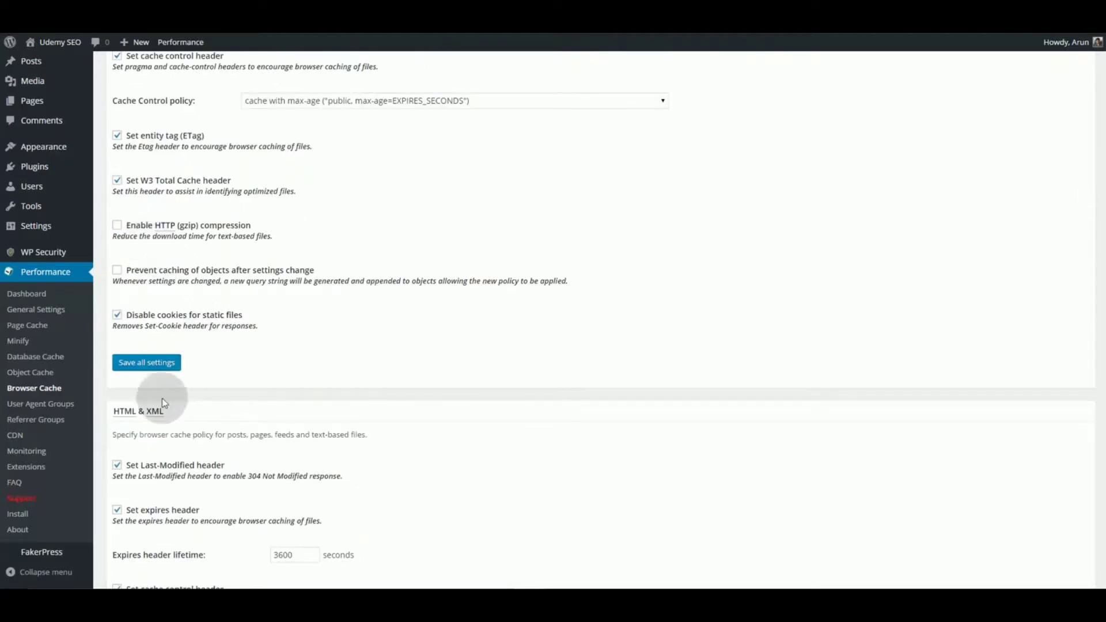
pyautogui.scroll(-10, 174, 416)
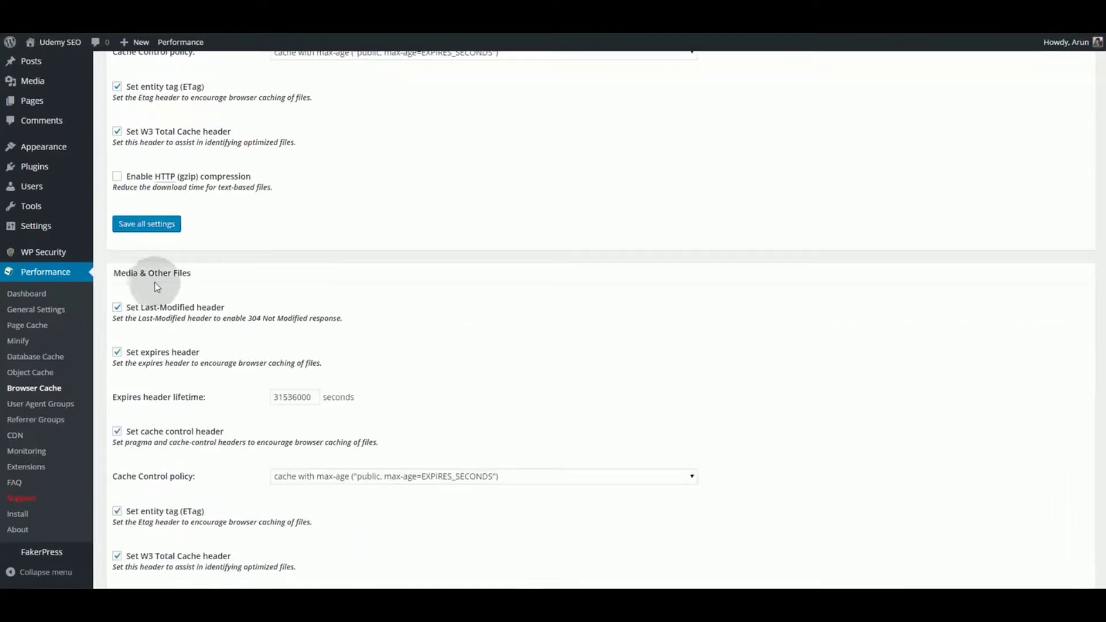
pyautogui.scroll(-4, 164, 286)
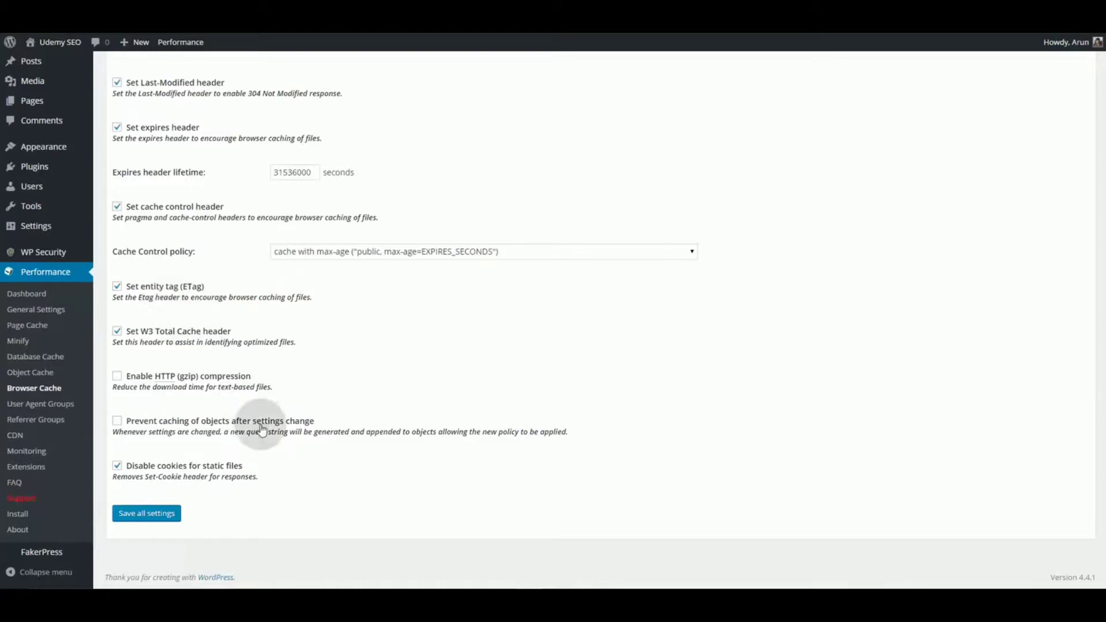
pyautogui.click(178, 514)
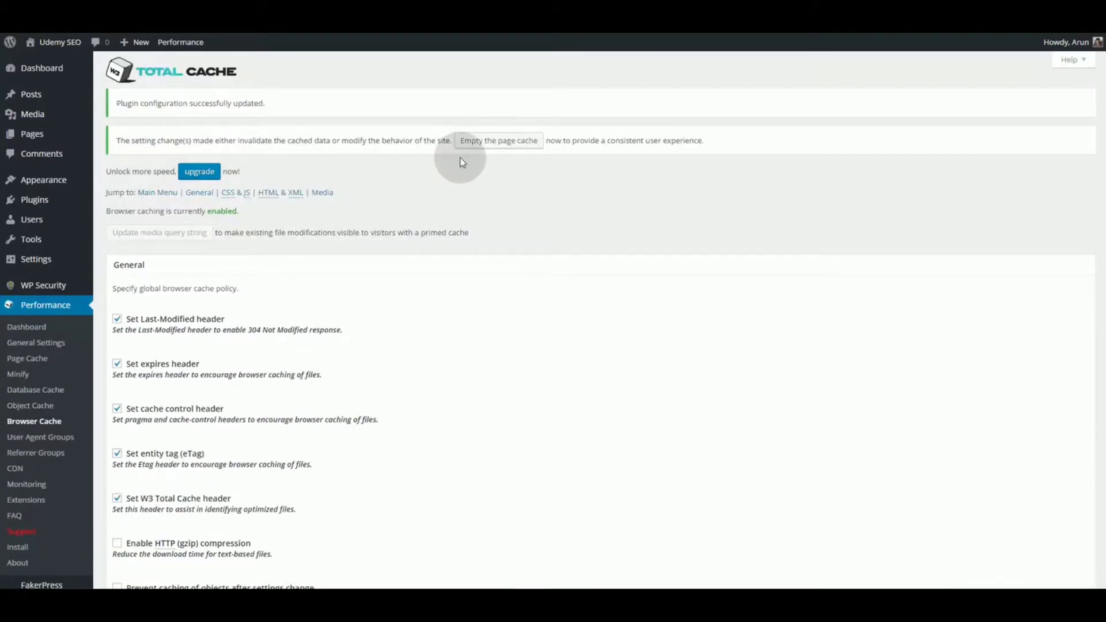
pyautogui.click(514, 145)
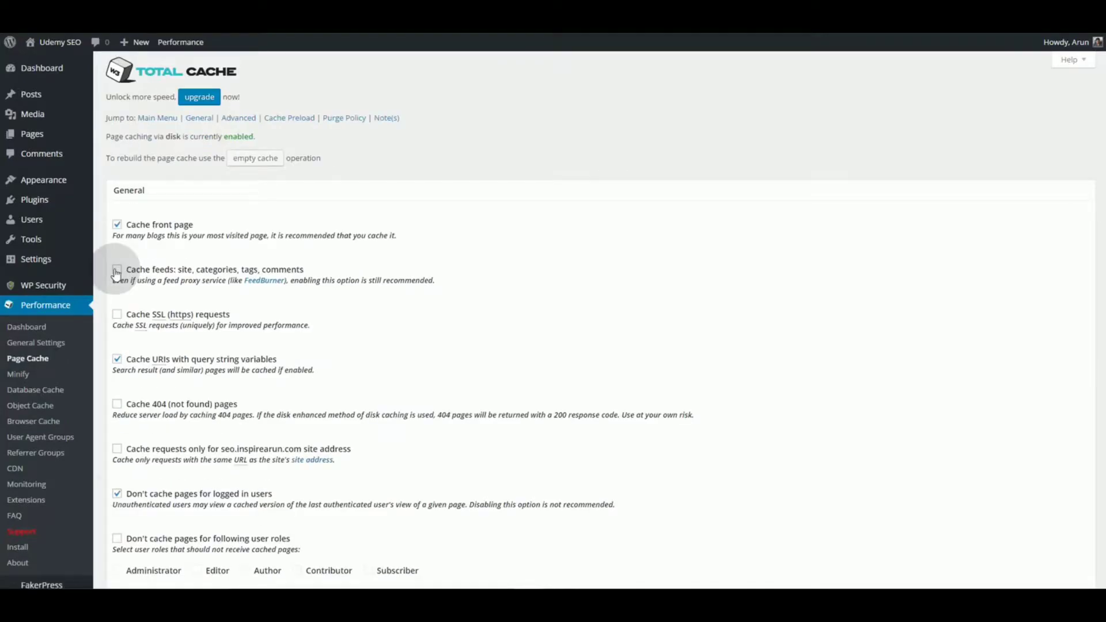
# Step: Enable caching of feeds (site, categories, tags, comments) and of 404 (not found) pages in the page cache, and save the settings
pyautogui.click(115, 269)
pyautogui.scroll(-1, 217, 294)
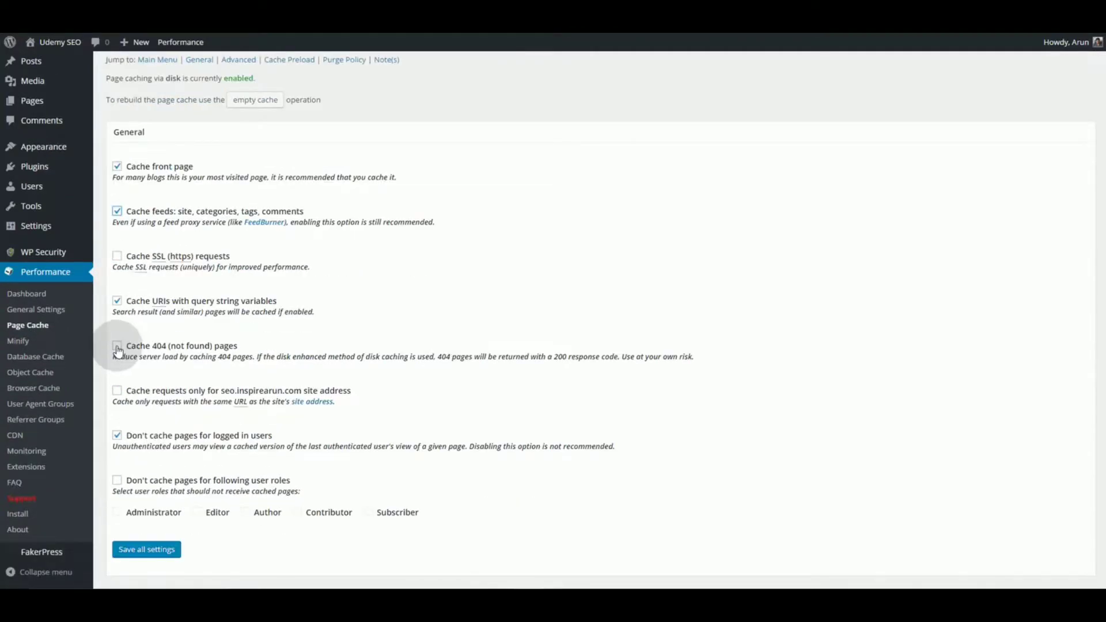
pyautogui.click(117, 346)
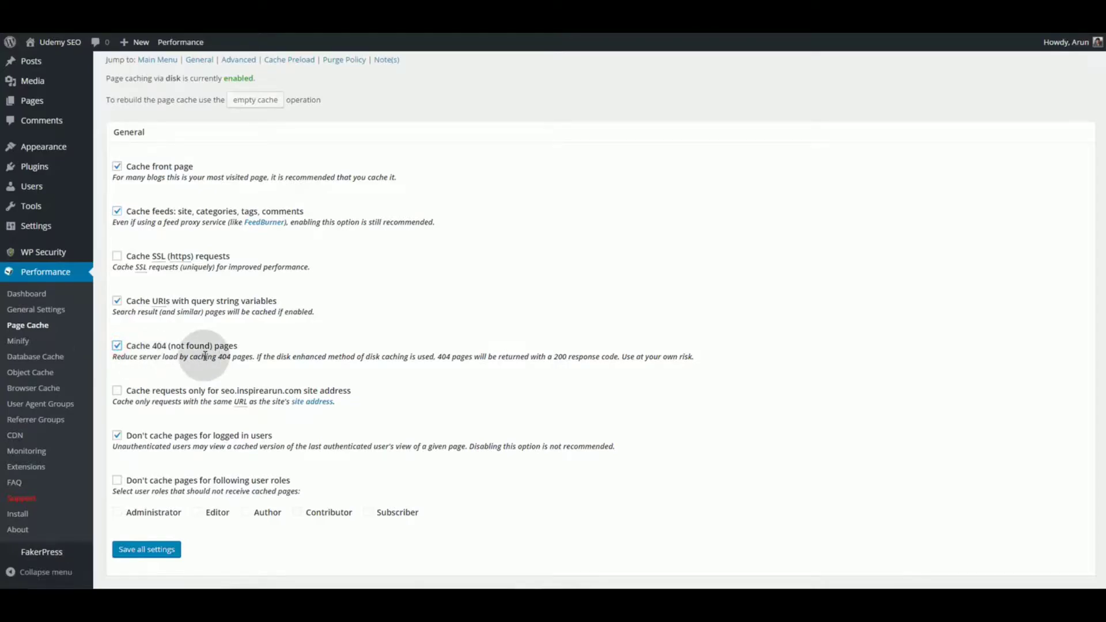
pyautogui.scroll(-1, 219, 335)
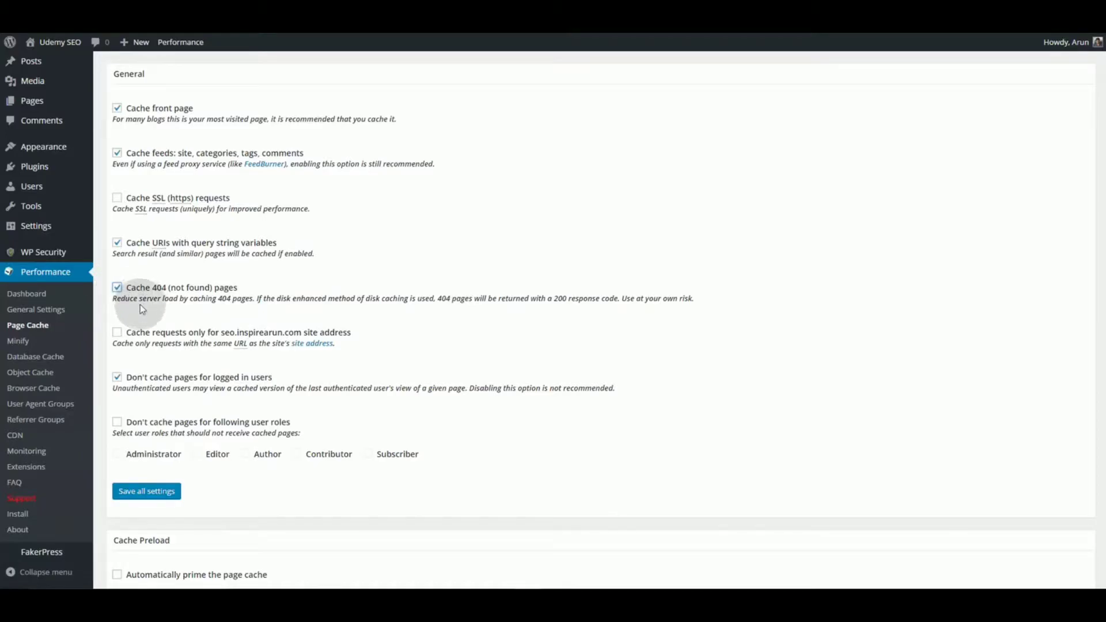
pyautogui.scroll(-15, 165, 343)
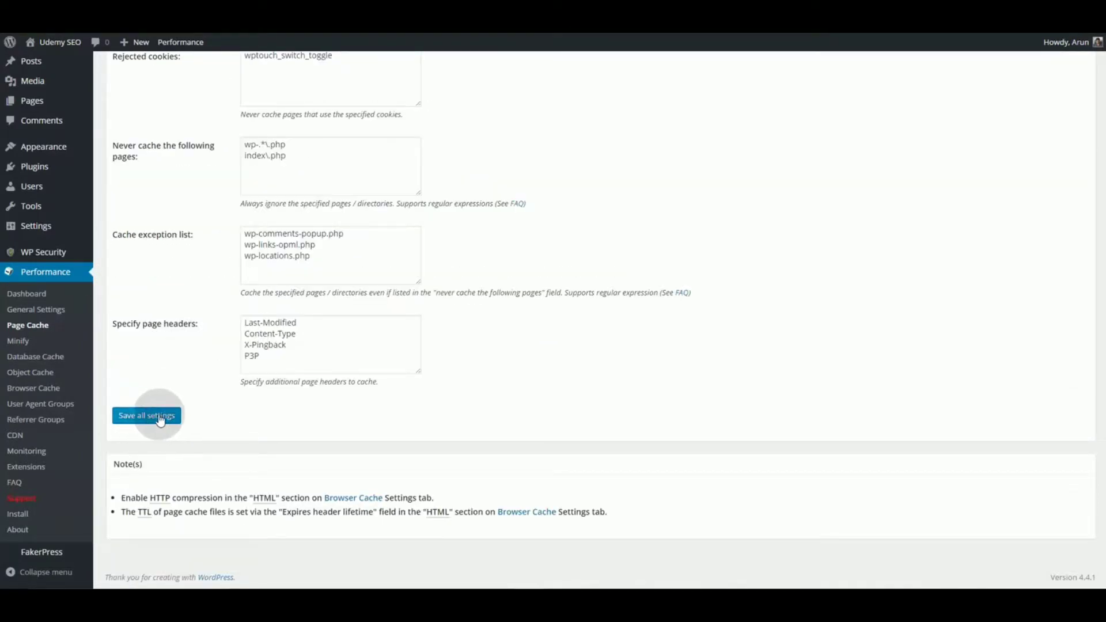
pyautogui.click(160, 418)
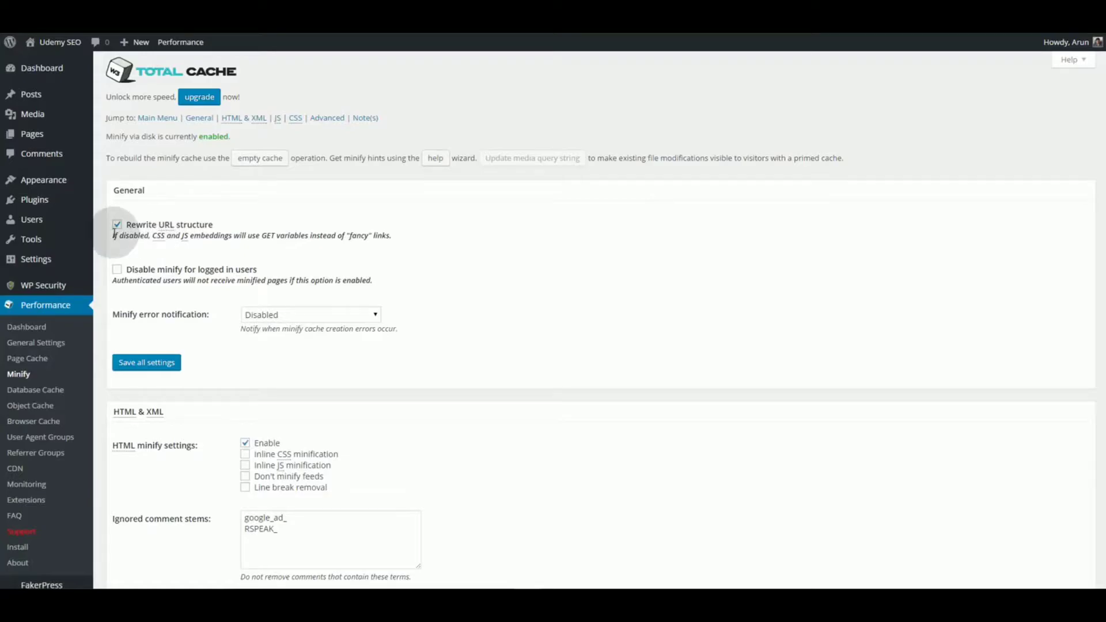
# Step: Use the Minify help wizard to add all detected JavaScript and style sheet files of the Twenty Sixteen theme and apply them
pyautogui.click(436, 166)
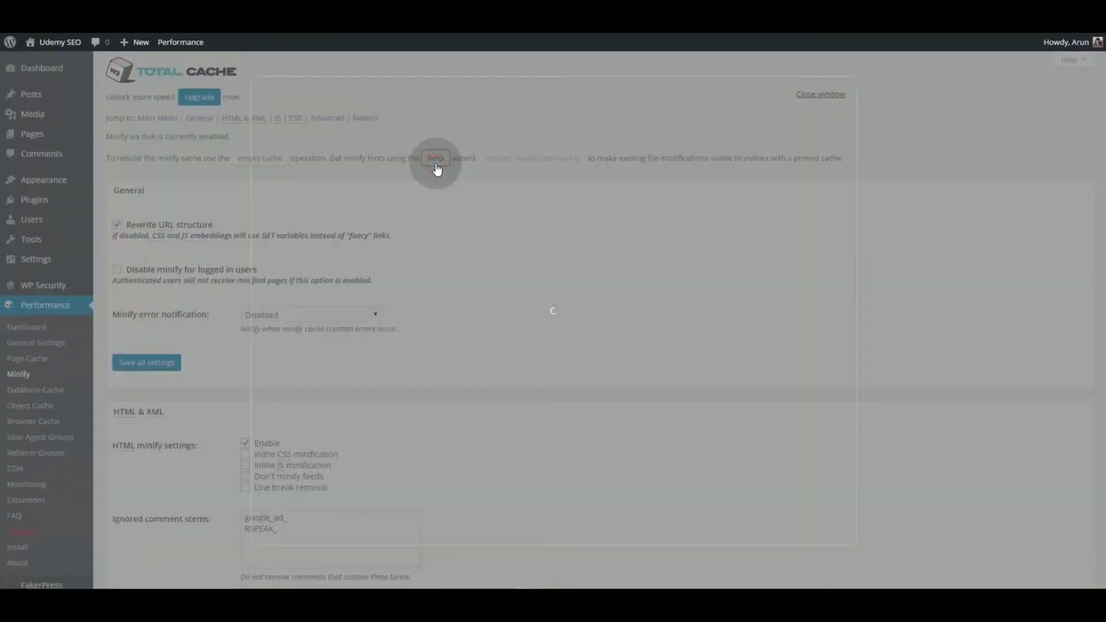
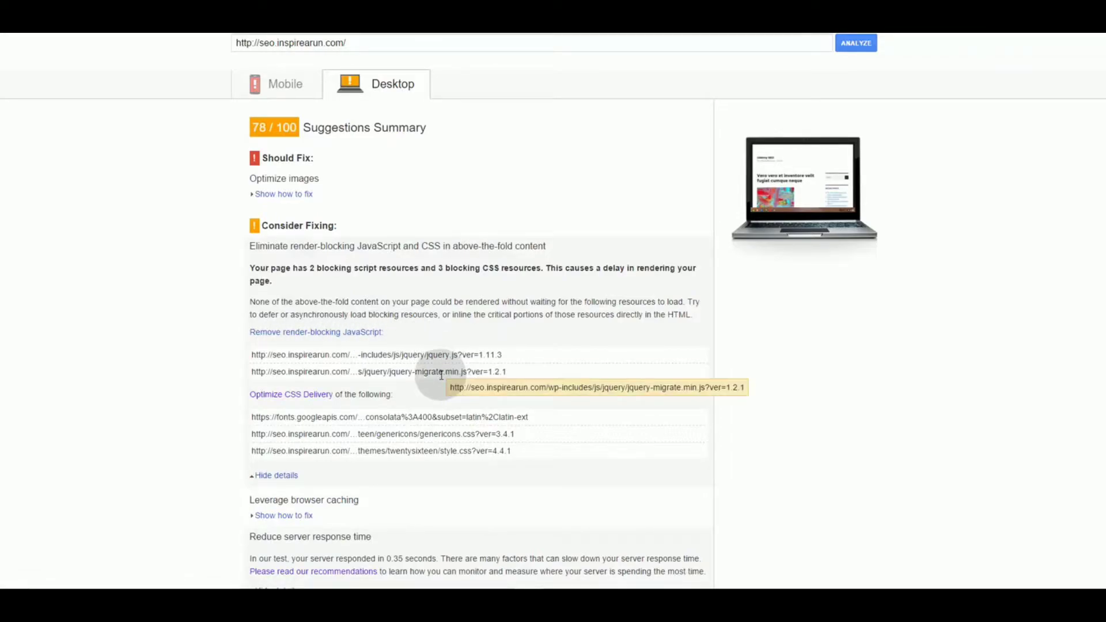
pyautogui.scroll(-2, 493, 217)
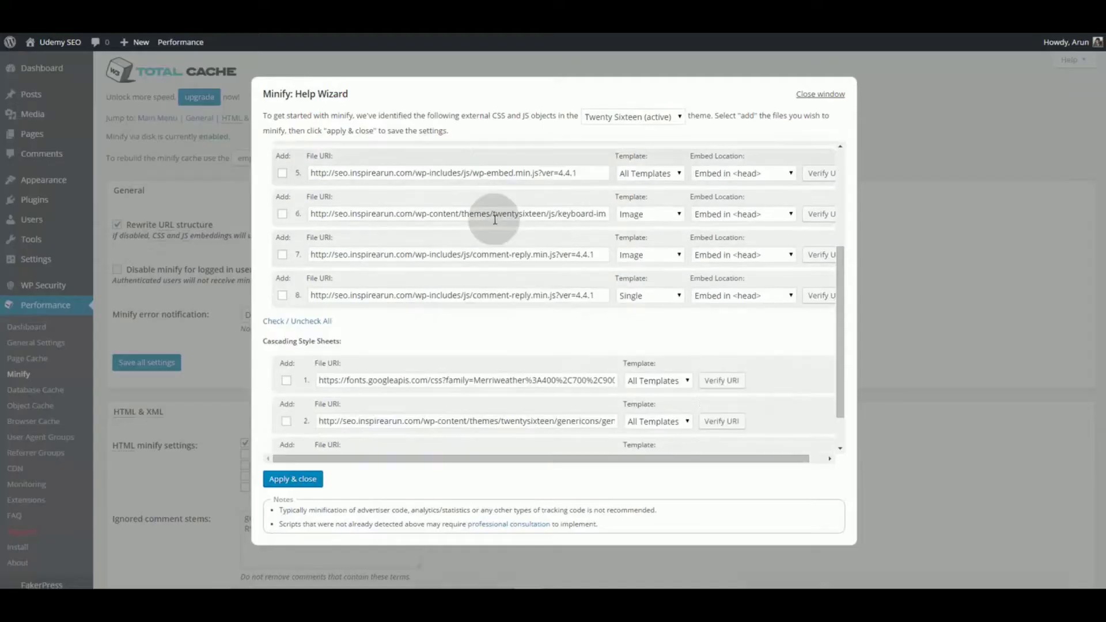
pyautogui.moveTo(614, 415); pyautogui.dragTo(551, 416)
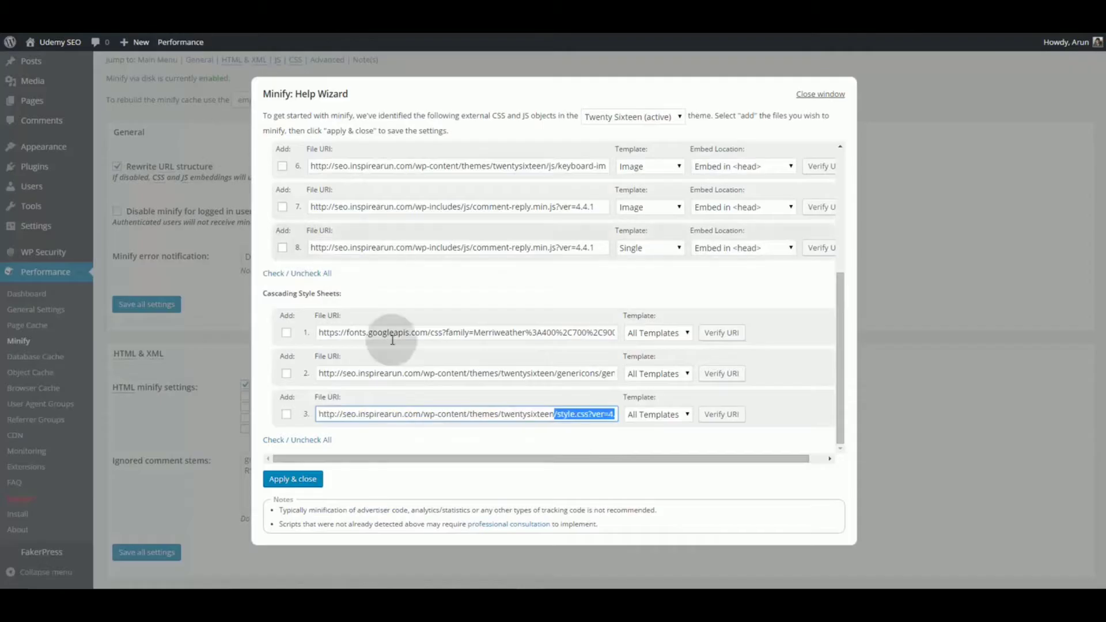
pyautogui.scroll(10, 397, 274)
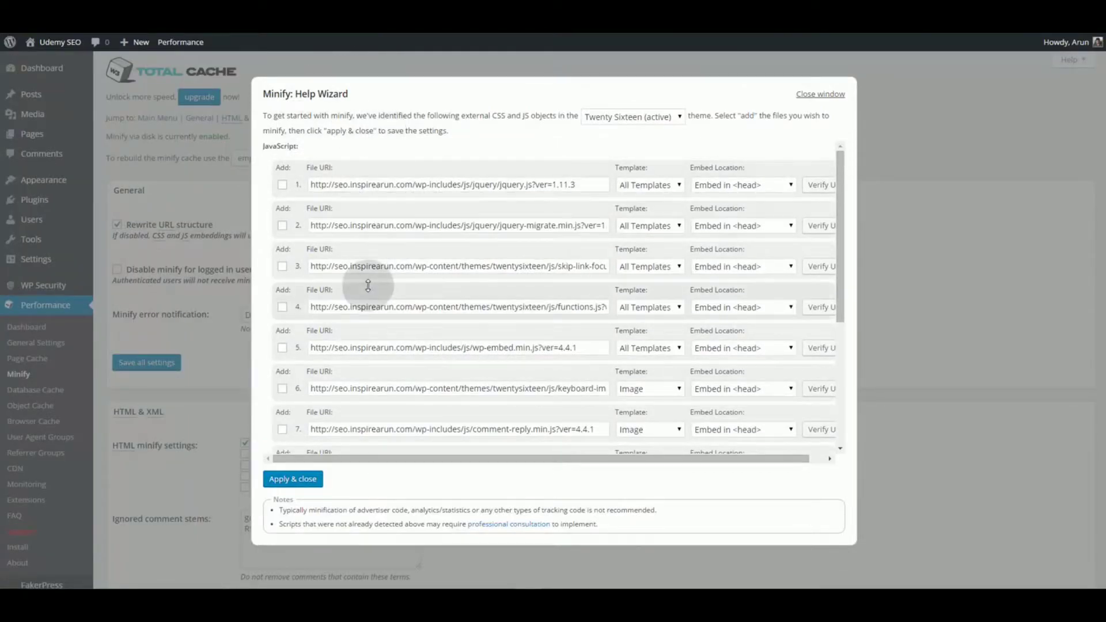
pyautogui.scroll(-10, 366, 284)
pyautogui.click(283, 274)
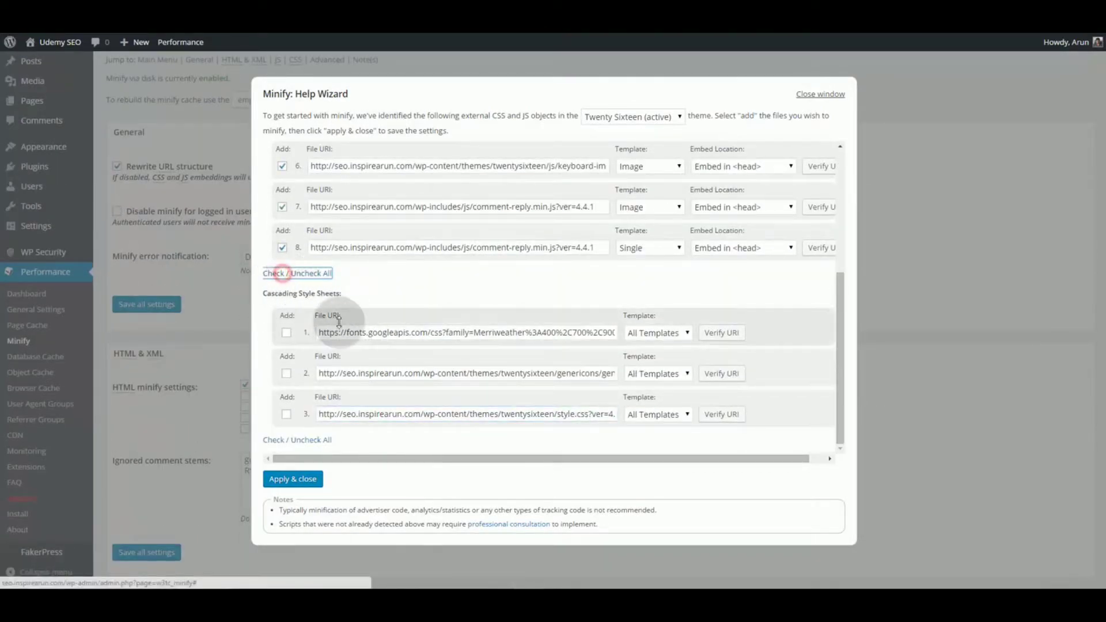
pyautogui.click(302, 439)
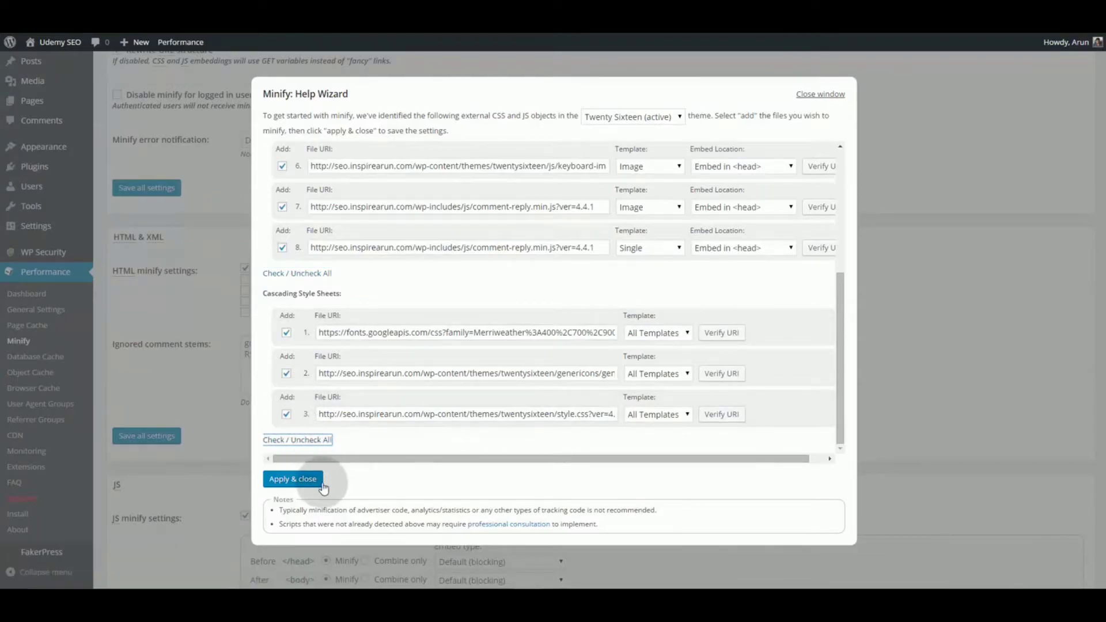
pyautogui.click(294, 480)
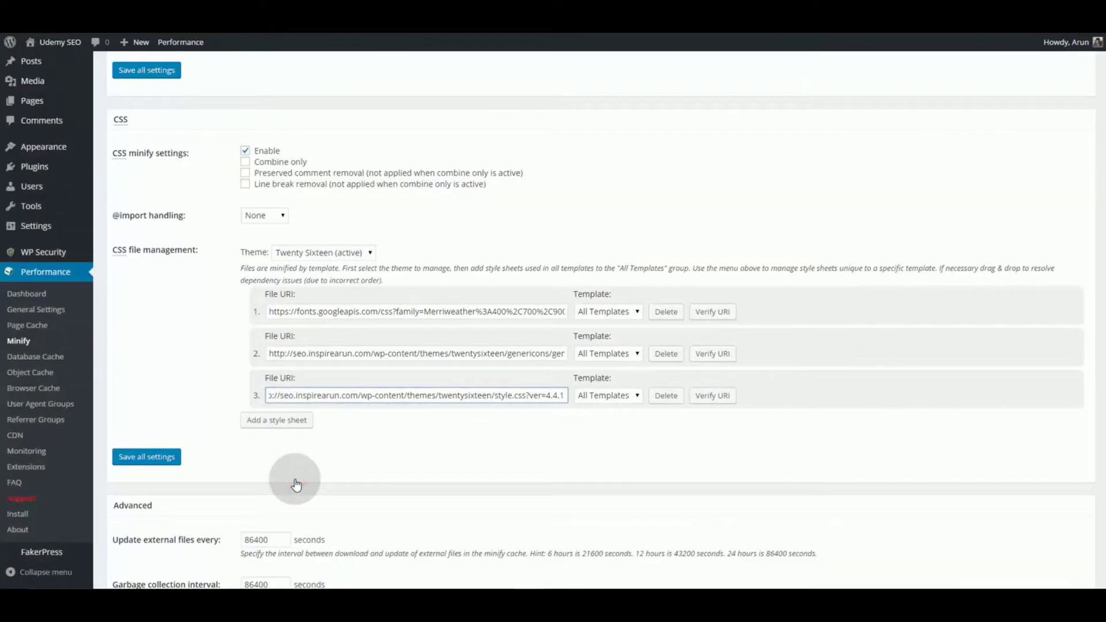
# Step: Set the JS minify embed type to Non-blocking using JS for the before </head>, after <body> and before </body> areas
pyautogui.scroll(12, 390, 451)
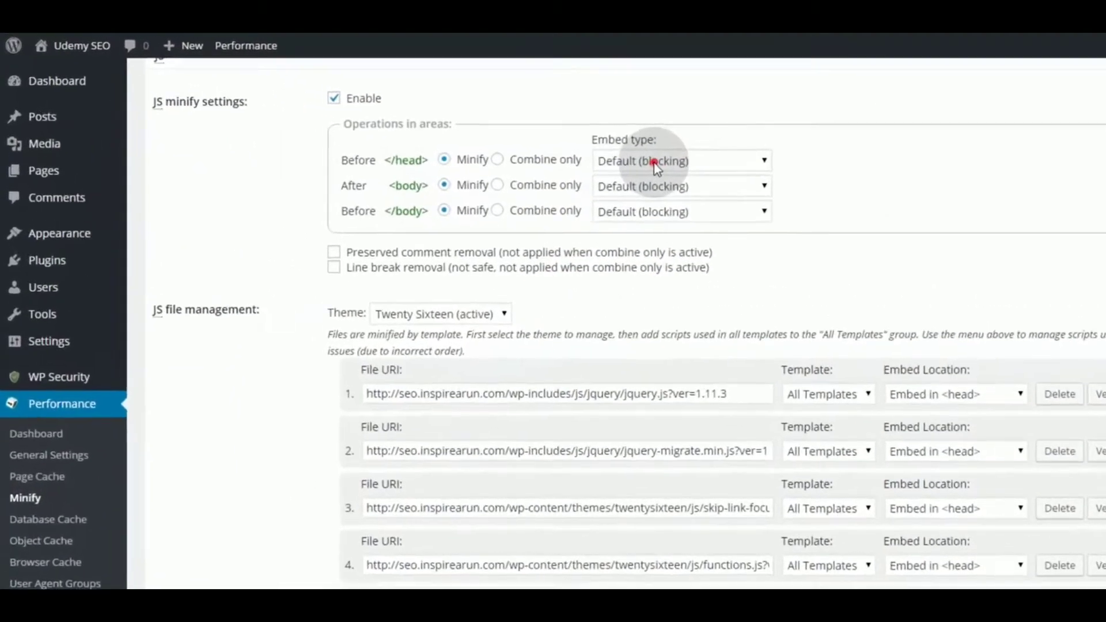
pyautogui.click(479, 128)
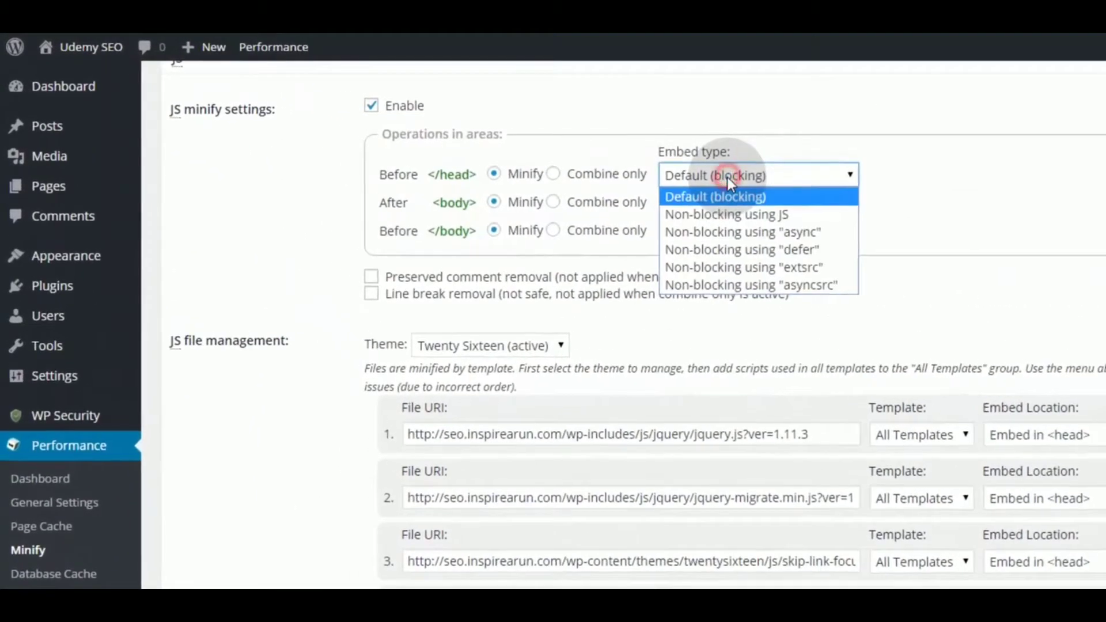
pyautogui.click(787, 218)
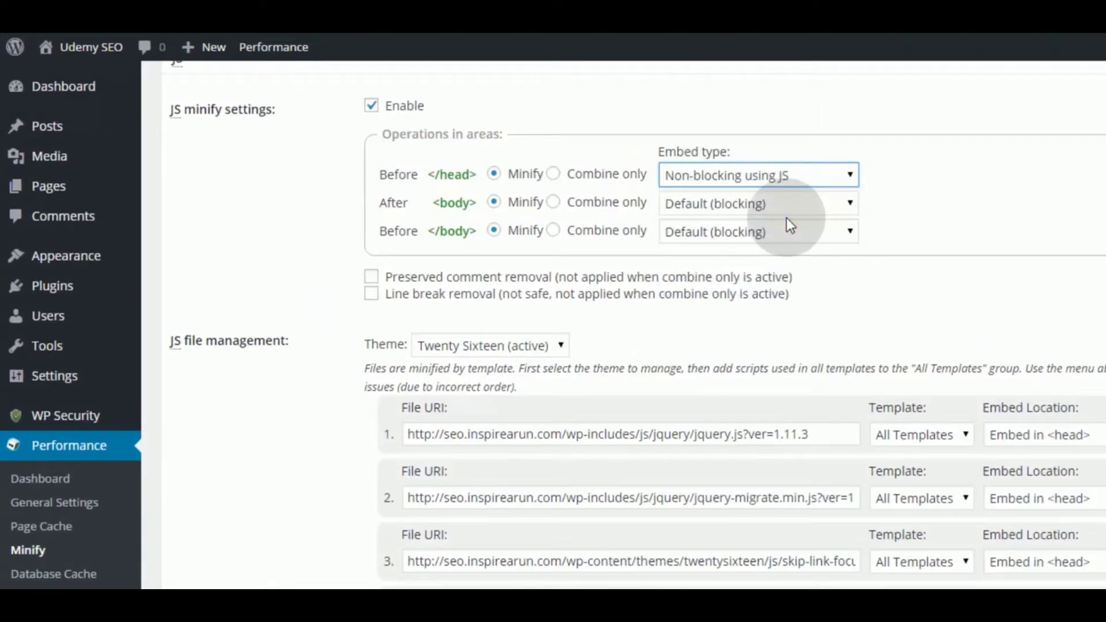
pyautogui.click(758, 206)
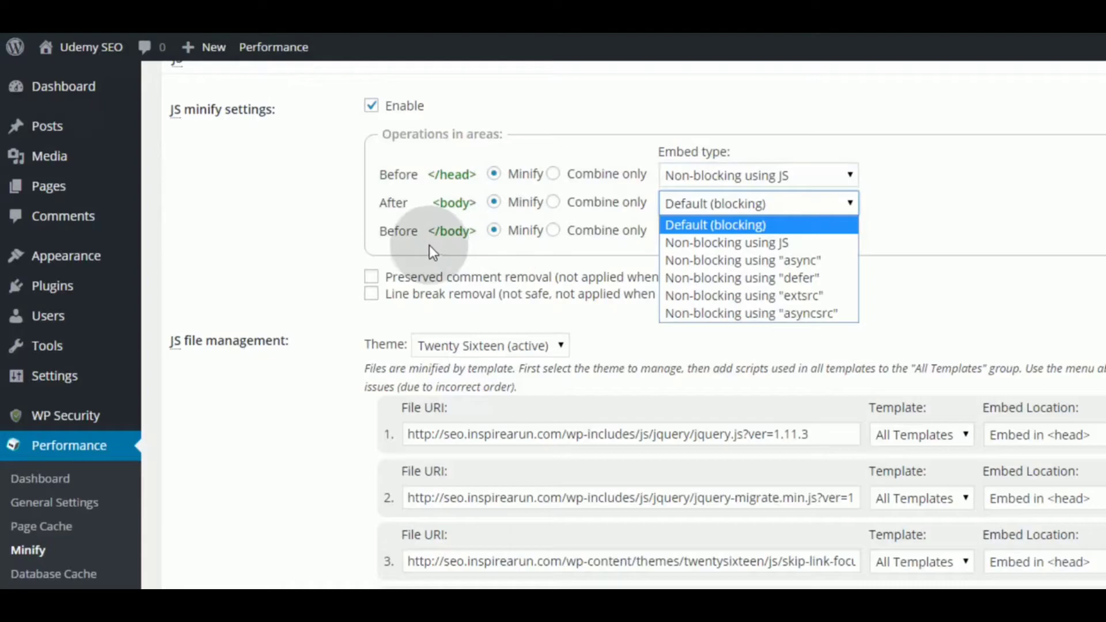
pyautogui.click(723, 242)
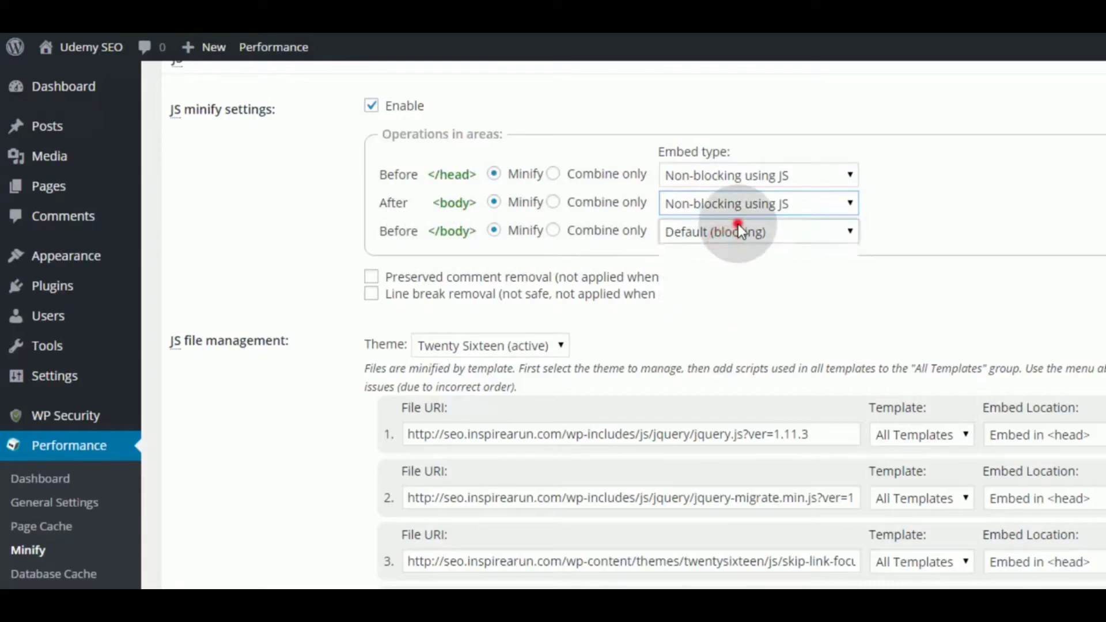
pyautogui.click(738, 228)
pyautogui.click(753, 264)
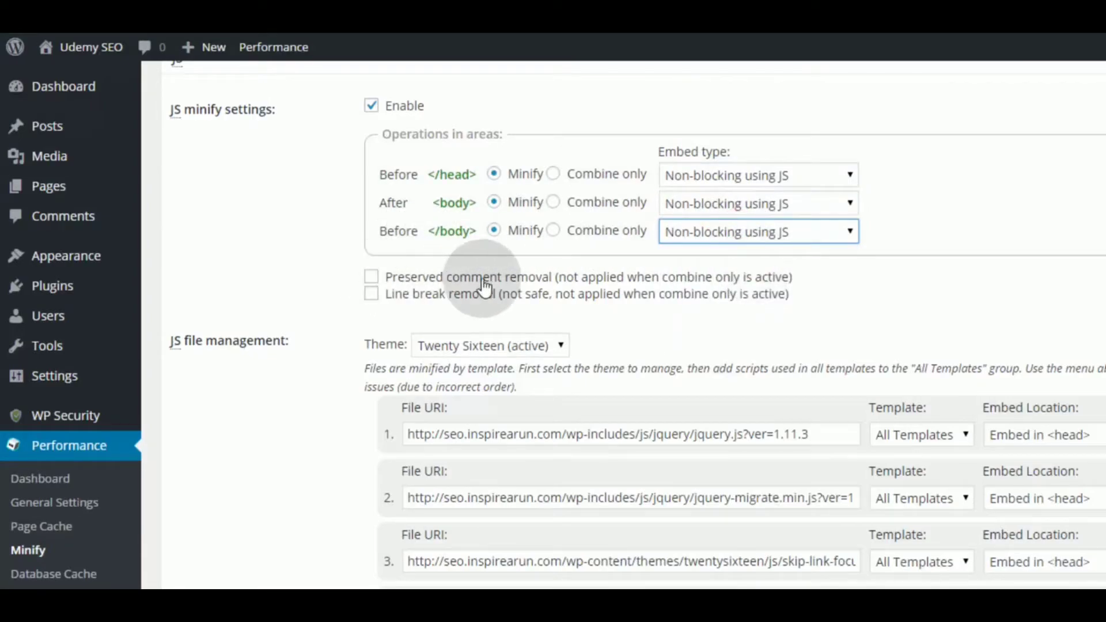
# Step: Enable preserved comment removal and line break removal for both JS and CSS minification, and save the settings
pyautogui.click(370, 278)
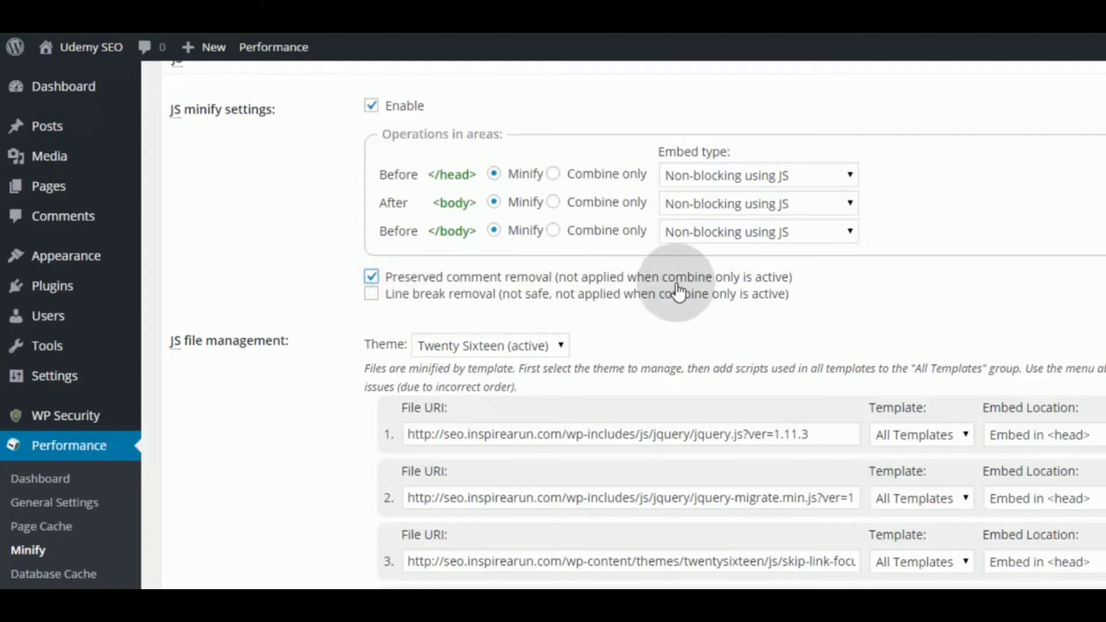
pyautogui.click(372, 295)
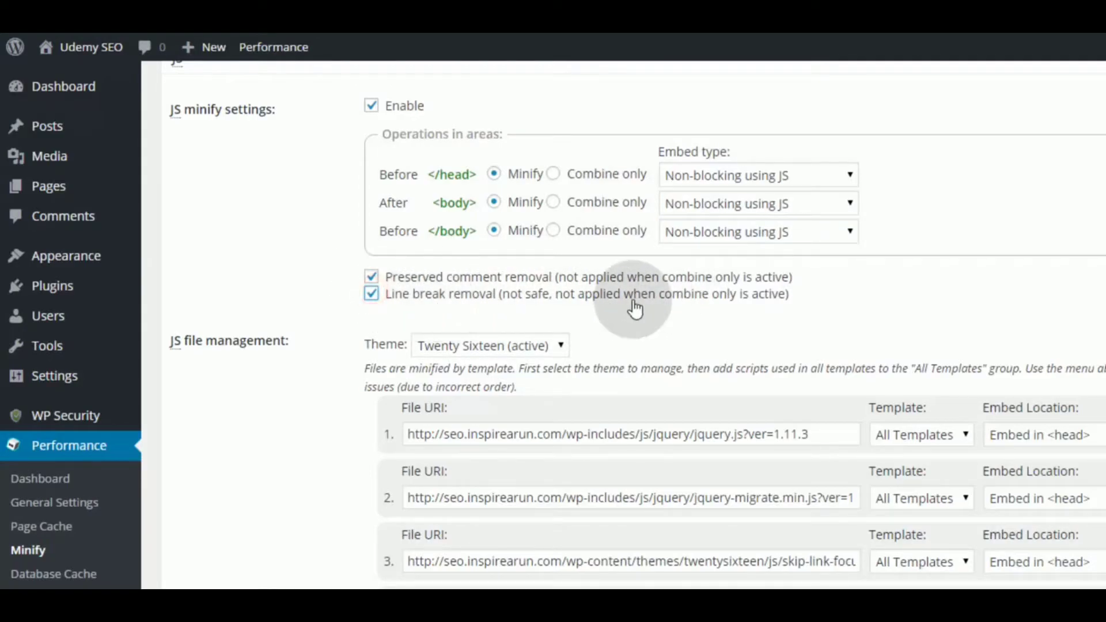
pyautogui.scroll(-12, 633, 306)
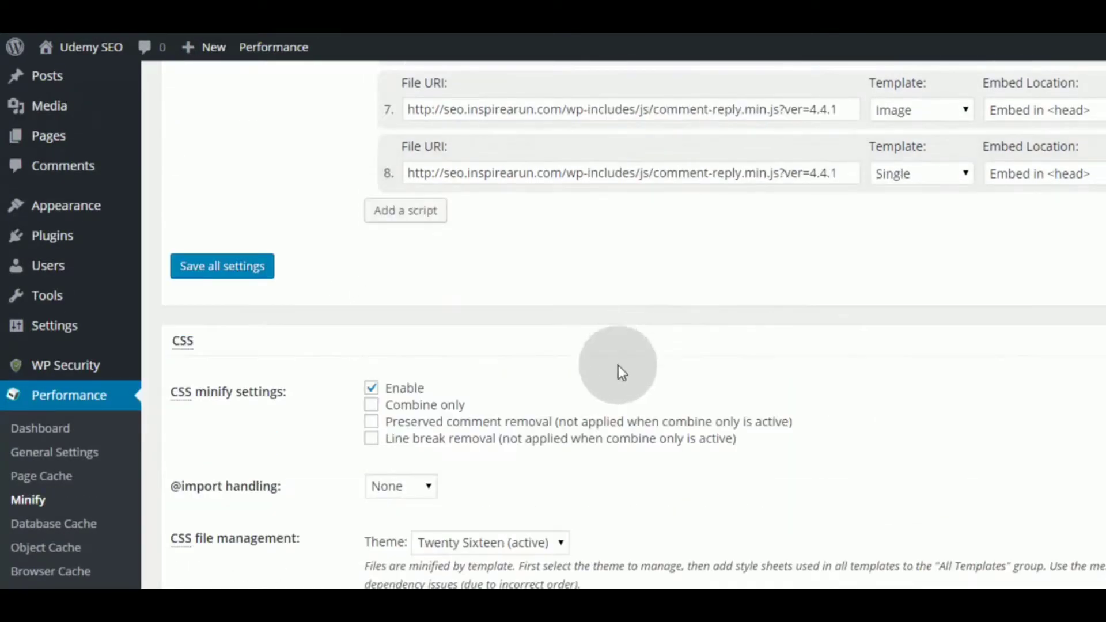
pyautogui.click(371, 421)
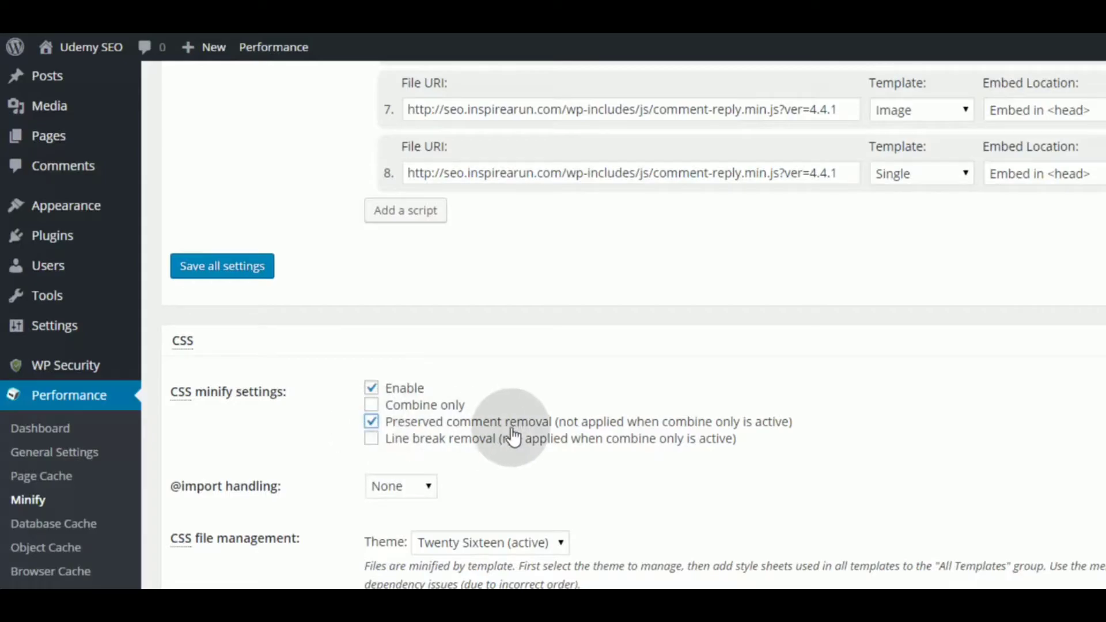
pyautogui.click(371, 439)
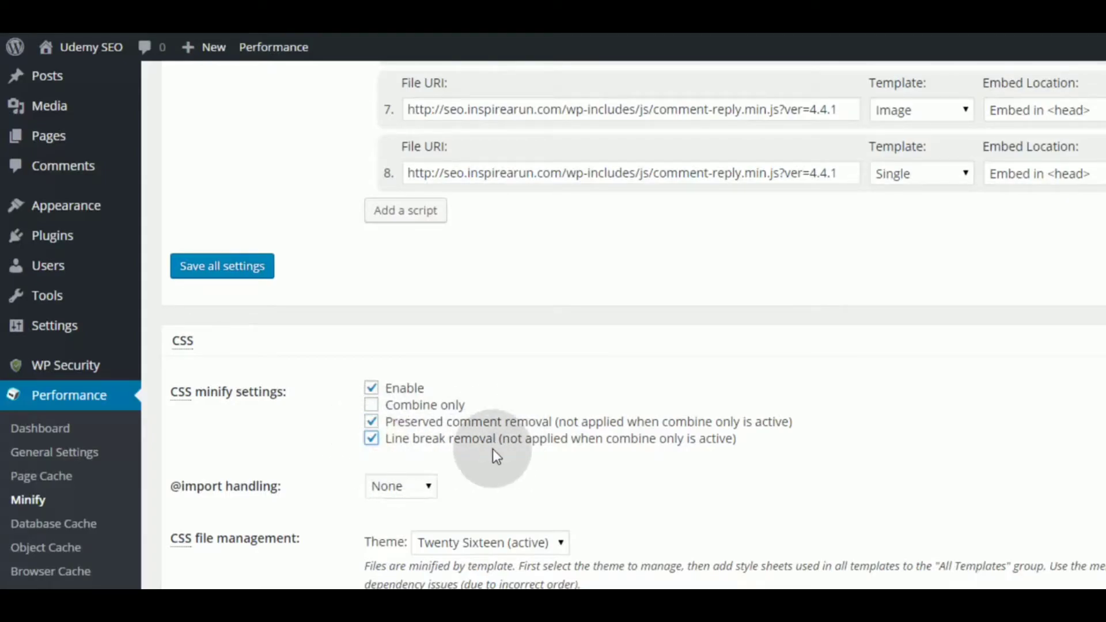
pyautogui.scroll(-3, 538, 448)
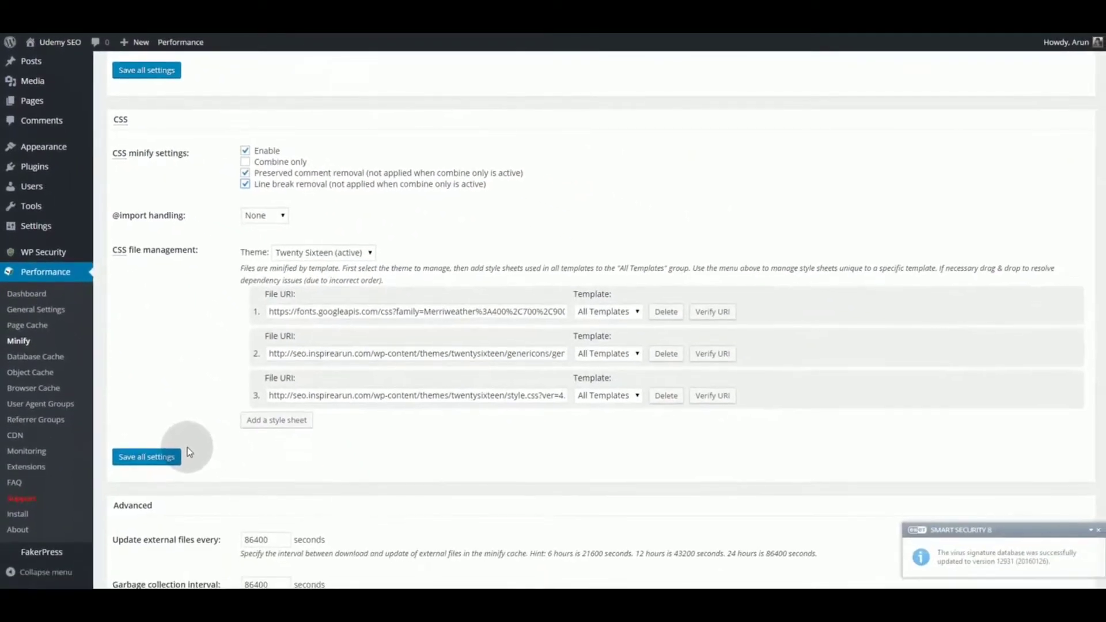
pyautogui.click(164, 458)
# Step: Check the saved Minify status and JS settings, and empty the minify cache and the page cache
pyautogui.moveTo(209, 187); pyautogui.dragTo(462, 192)
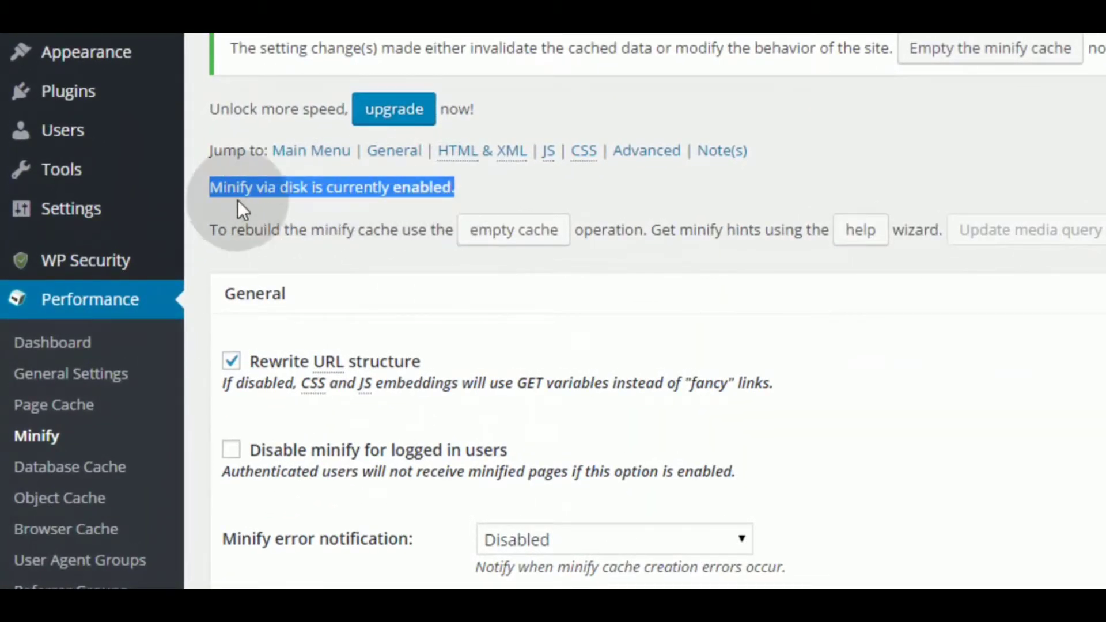
pyautogui.click(428, 196)
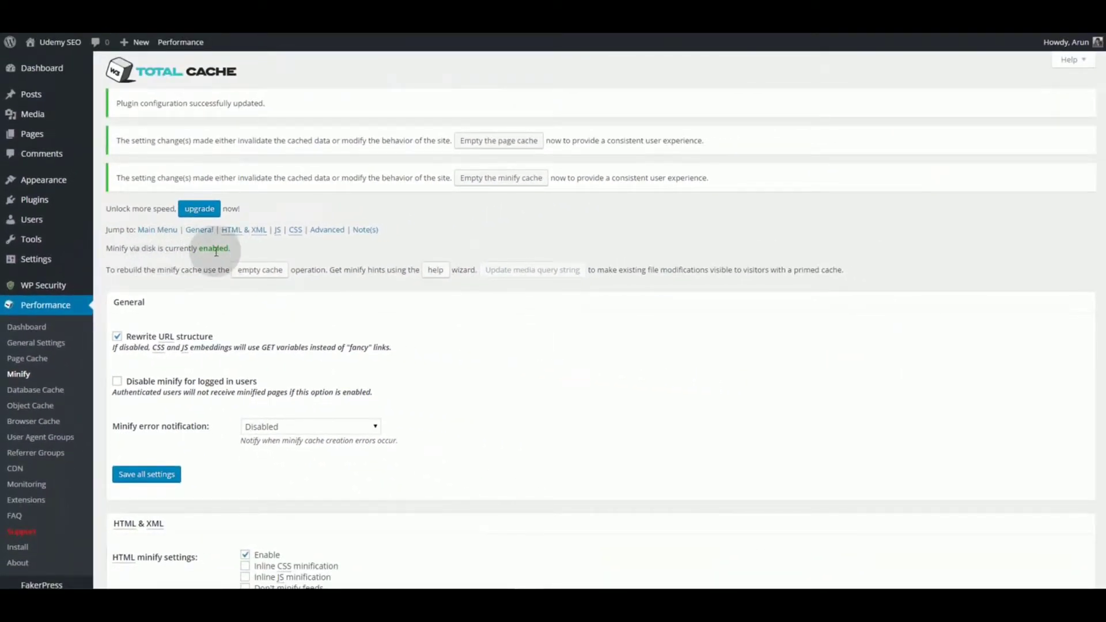
pyautogui.scroll(-10, 200, 252)
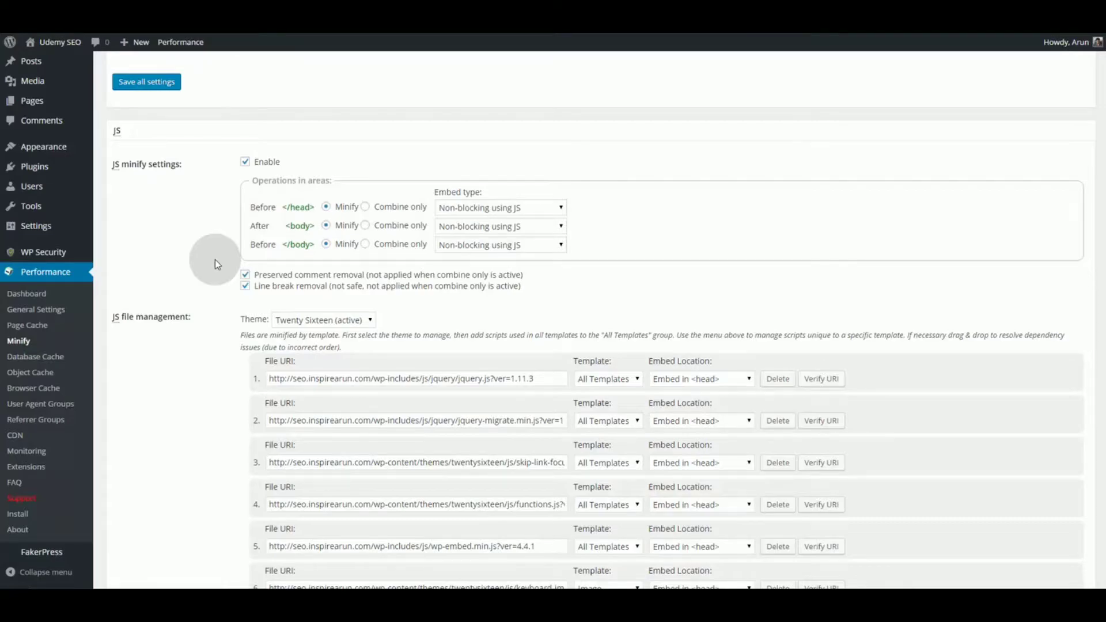
pyautogui.scroll(10, 214, 264)
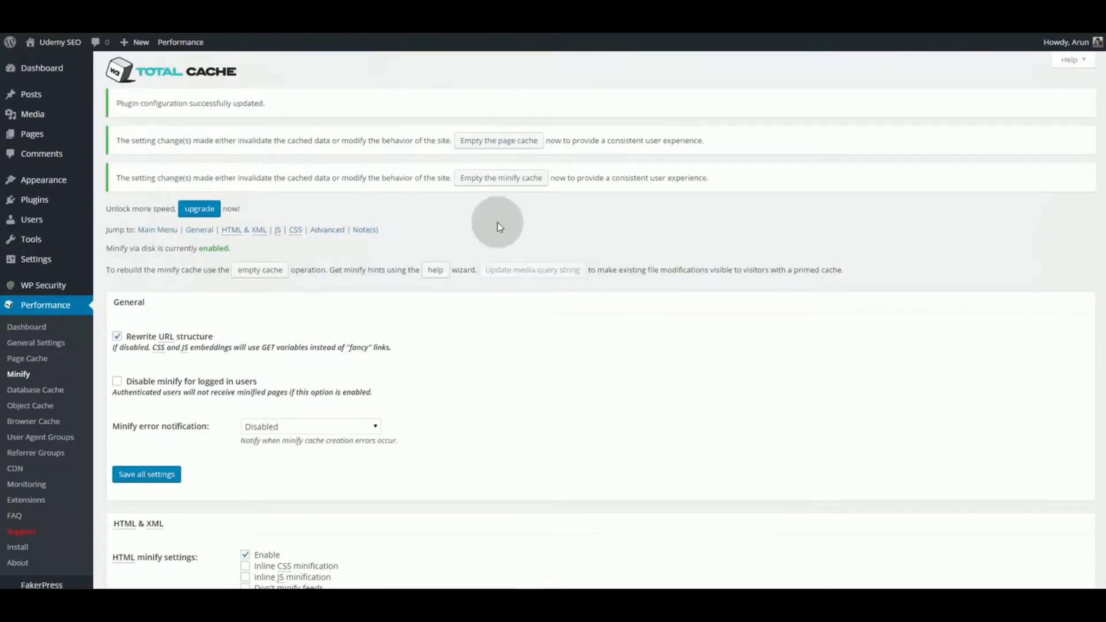
pyautogui.click(512, 183)
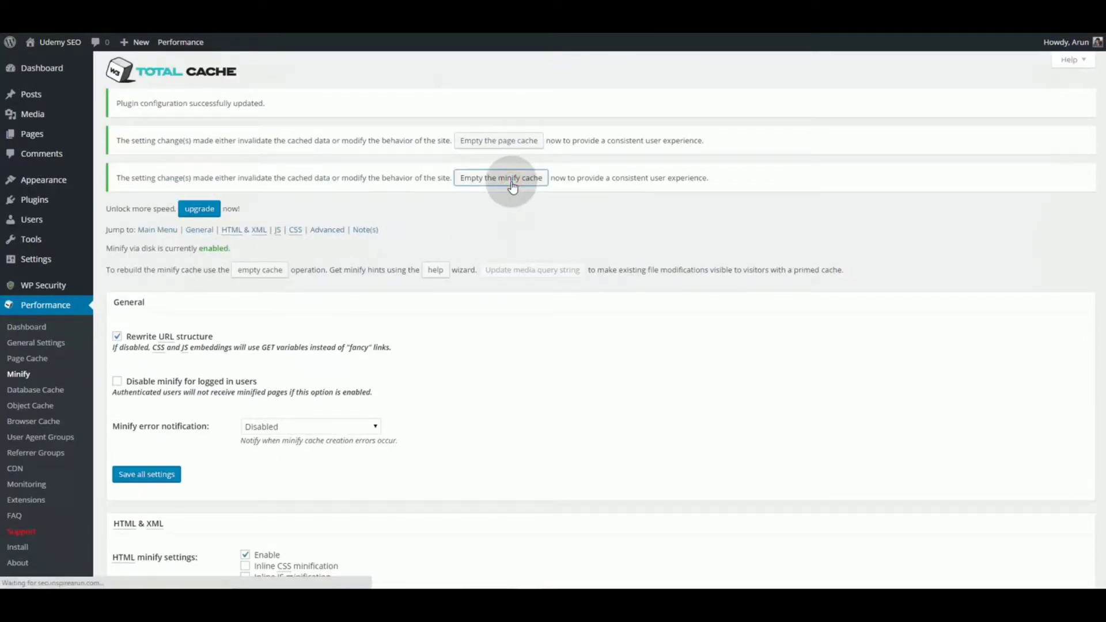
pyautogui.click(504, 141)
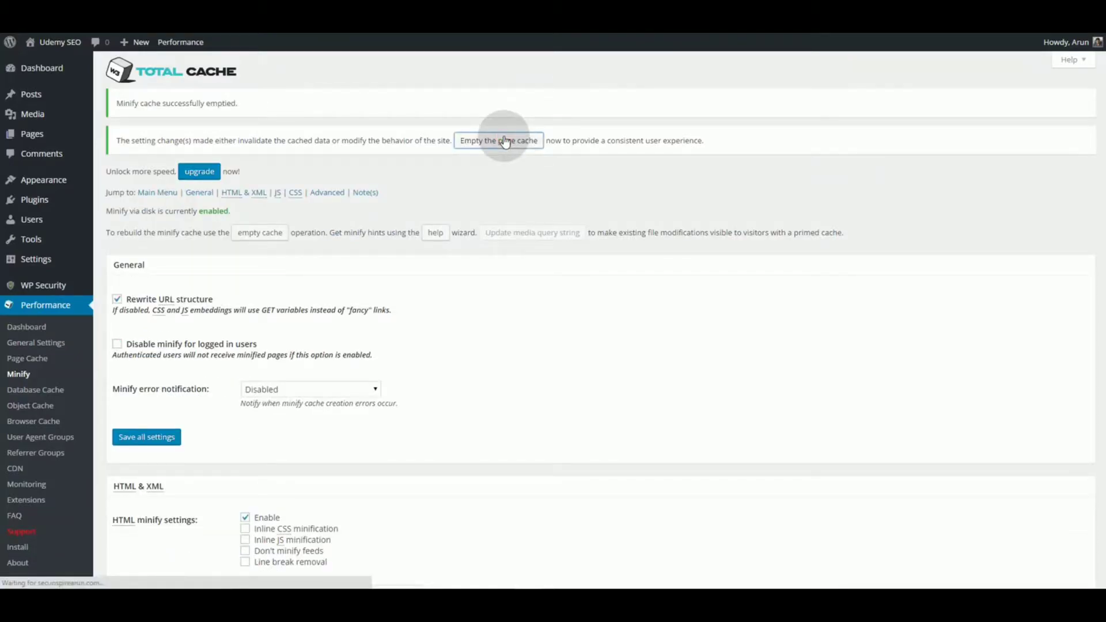
# Step: Visit the Udemy SEO front page and examine how its layout and styling render with minification enabled
pyautogui.moveTo(56, 43)
pyautogui.click(52, 68)
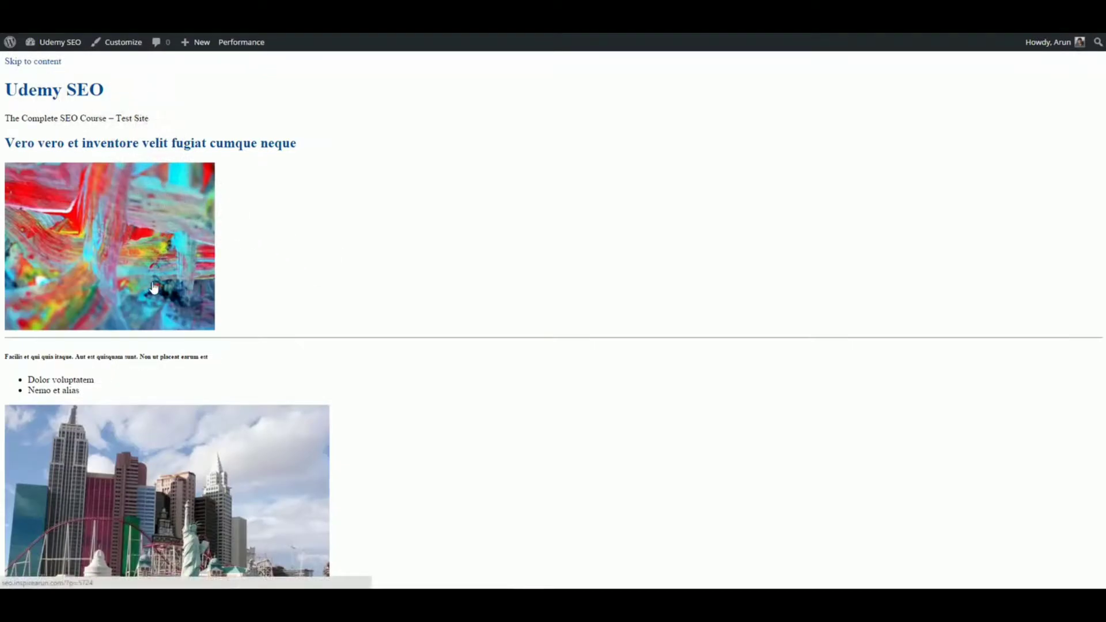
pyautogui.click(264, 195)
pyautogui.click(37, 68)
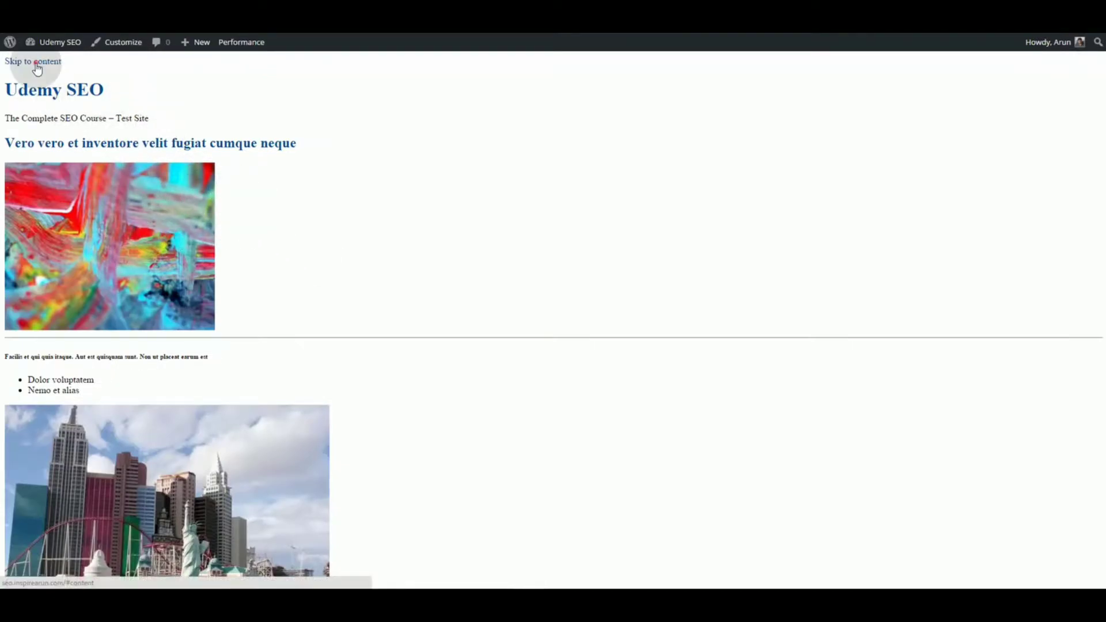
pyautogui.click(304, 184)
pyautogui.scroll(-10, 403, 220)
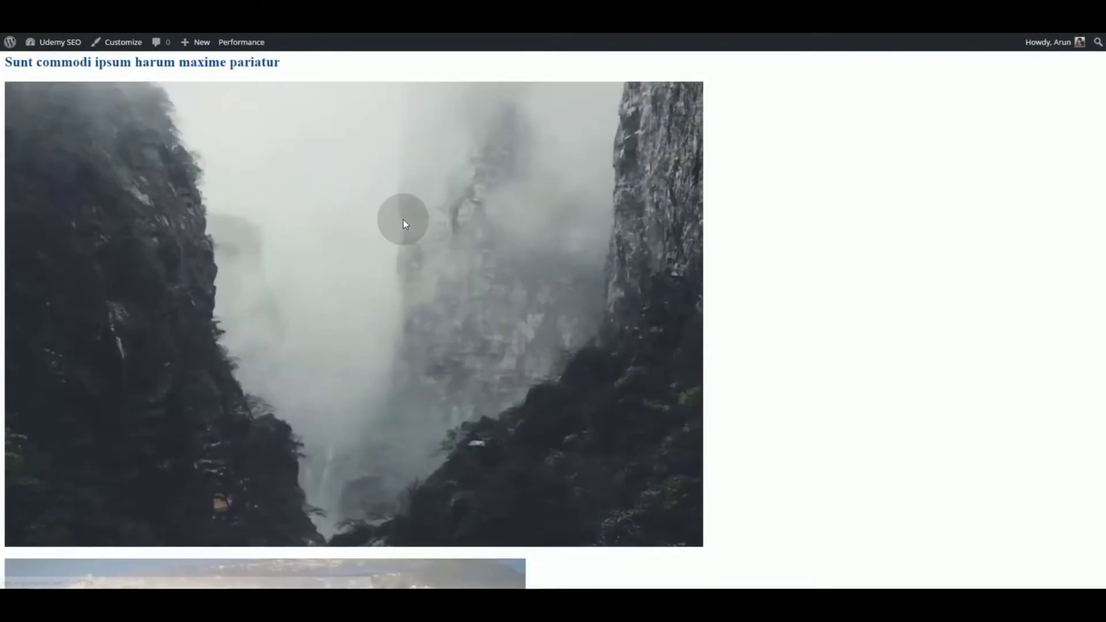
pyautogui.scroll(-10, 403, 219)
pyautogui.moveTo(1103, 160); pyautogui.dragTo(1099, 369)
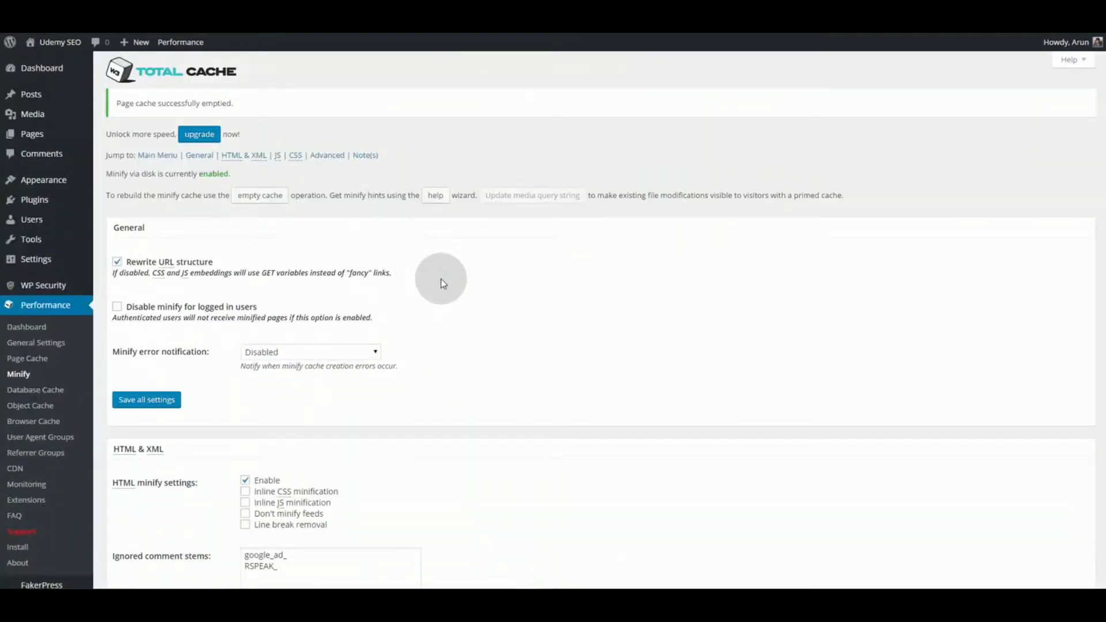
# Step: Enable HTML line break removal, disable preserved comment removal and line break removal for CSS, and save the Minify settings
pyautogui.scroll(-4, 440, 282)
pyautogui.click(242, 292)
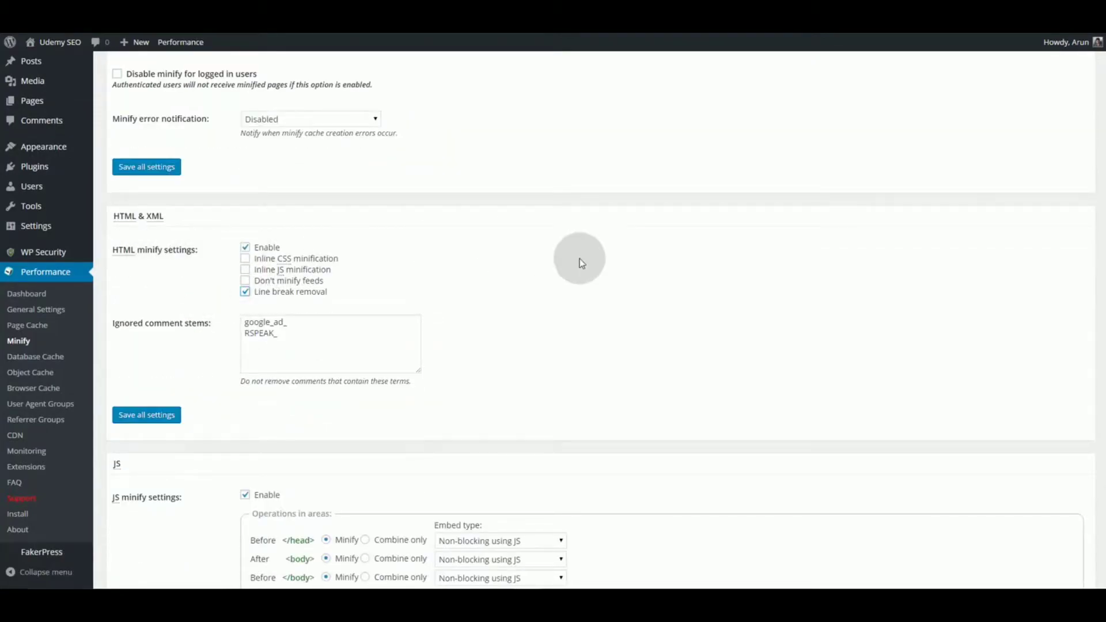
pyautogui.scroll(-6, 634, 276)
pyautogui.scroll(-12, 703, 295)
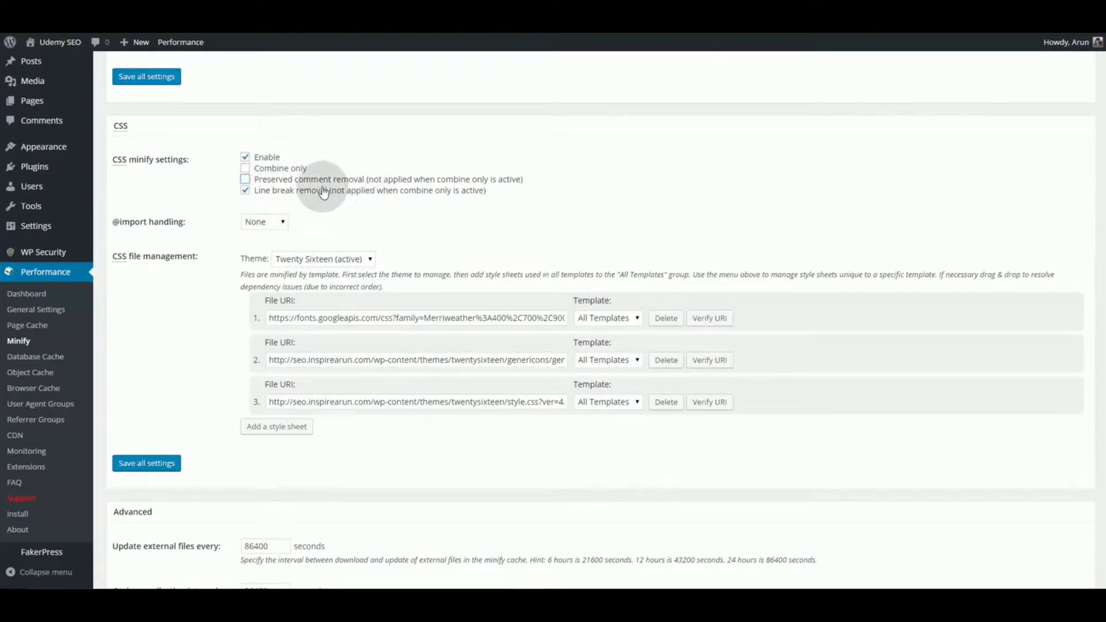
pyautogui.click(245, 190)
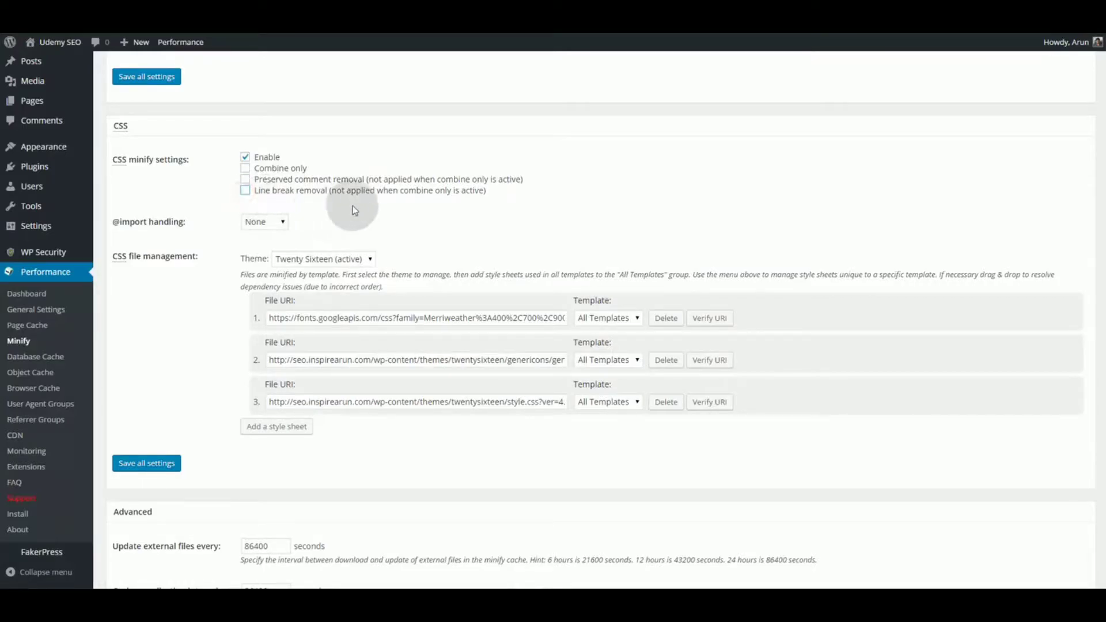
pyautogui.click(154, 464)
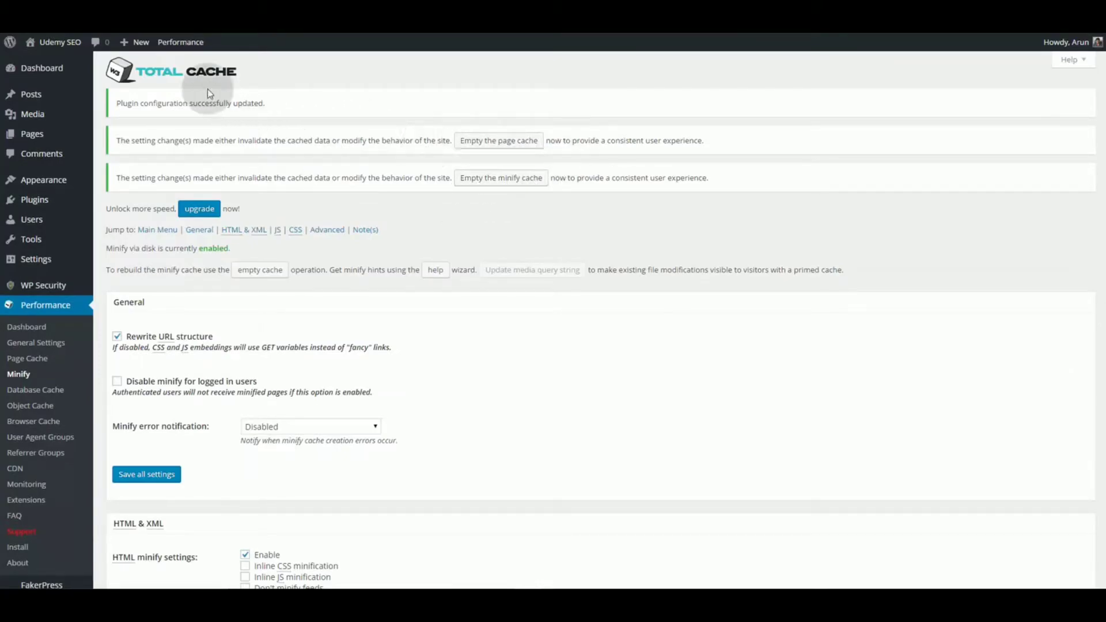
# Step: Empty all caches and check the layout and styling along the whole Udemy SEO front page
pyautogui.moveTo(181, 49)
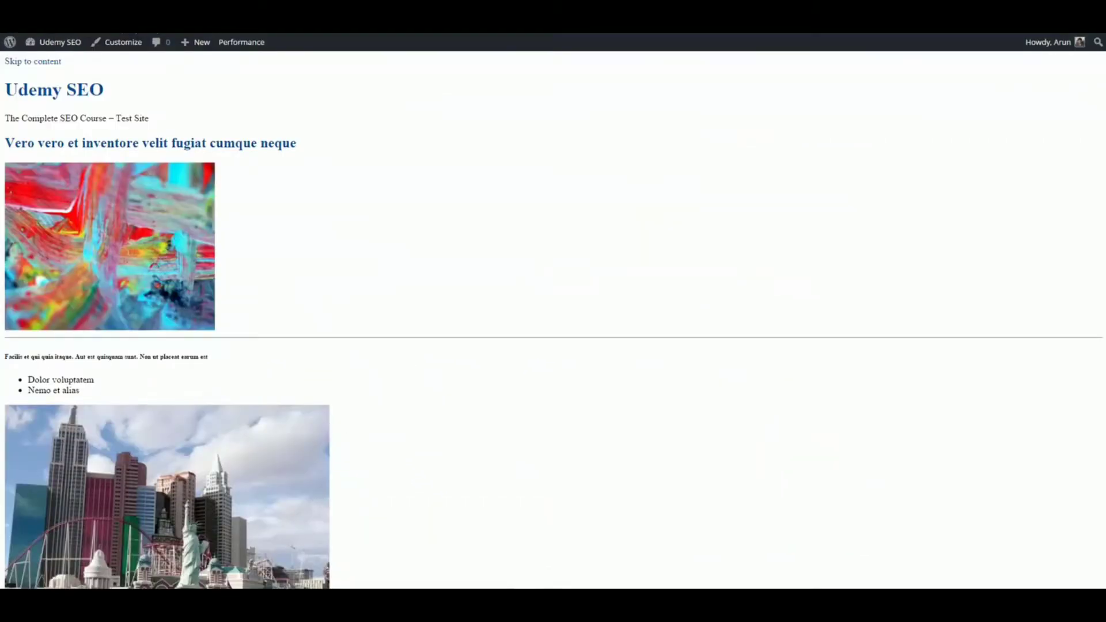
pyautogui.scroll(-20, 554, 317)
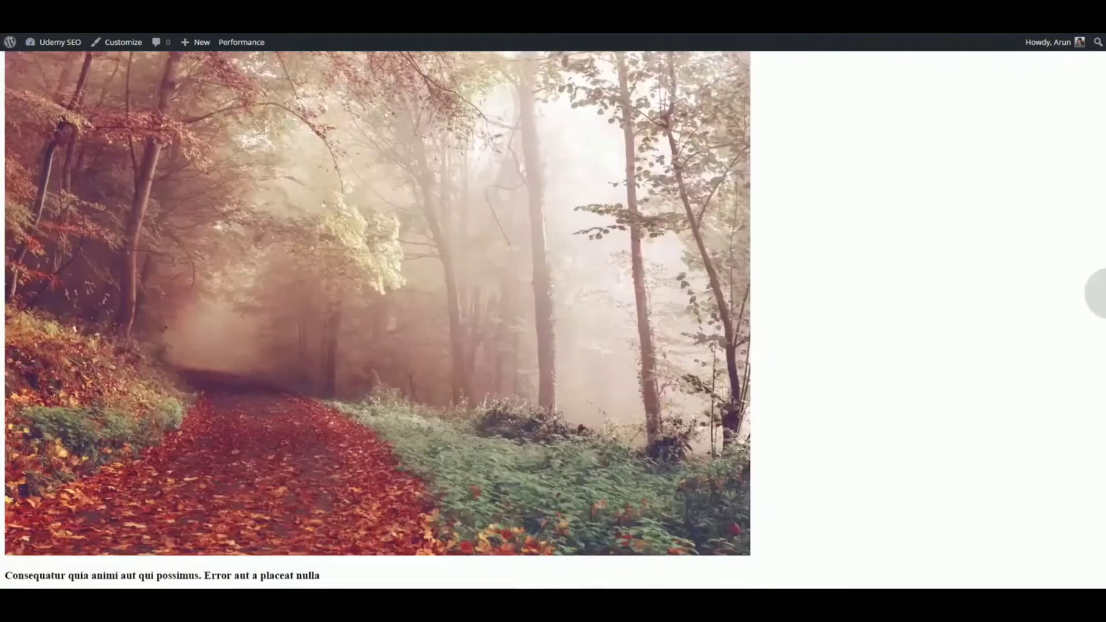
pyautogui.moveTo(1100, 296); pyautogui.dragTo(1100, 525)
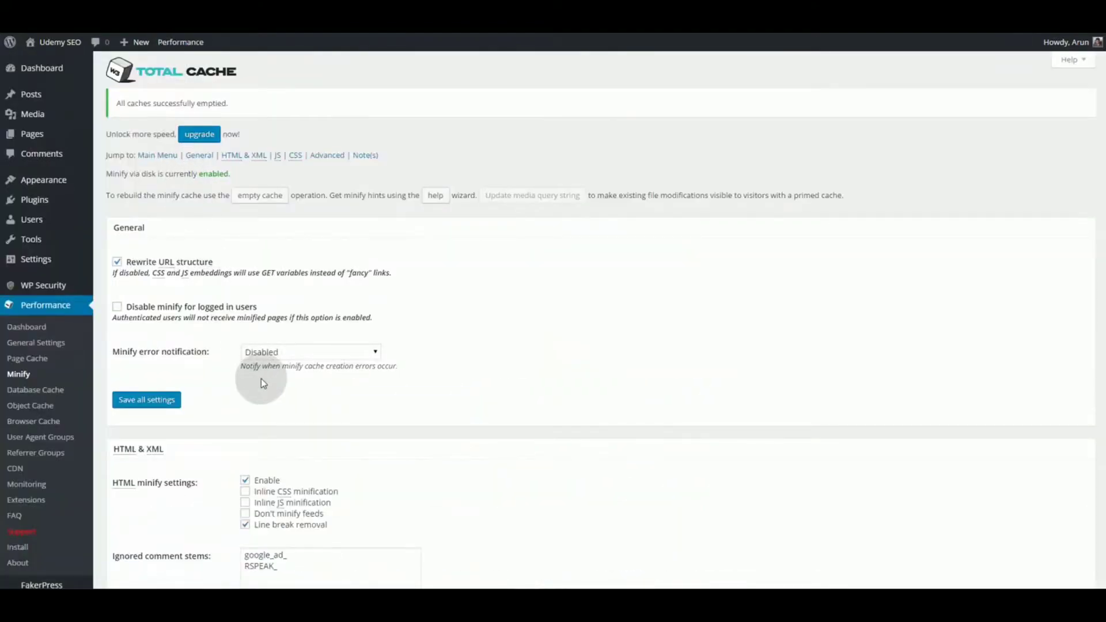
# Step: Set the CSS minify settings to Combine only, save them and empty the minify cache
pyautogui.scroll(-15, 260, 380)
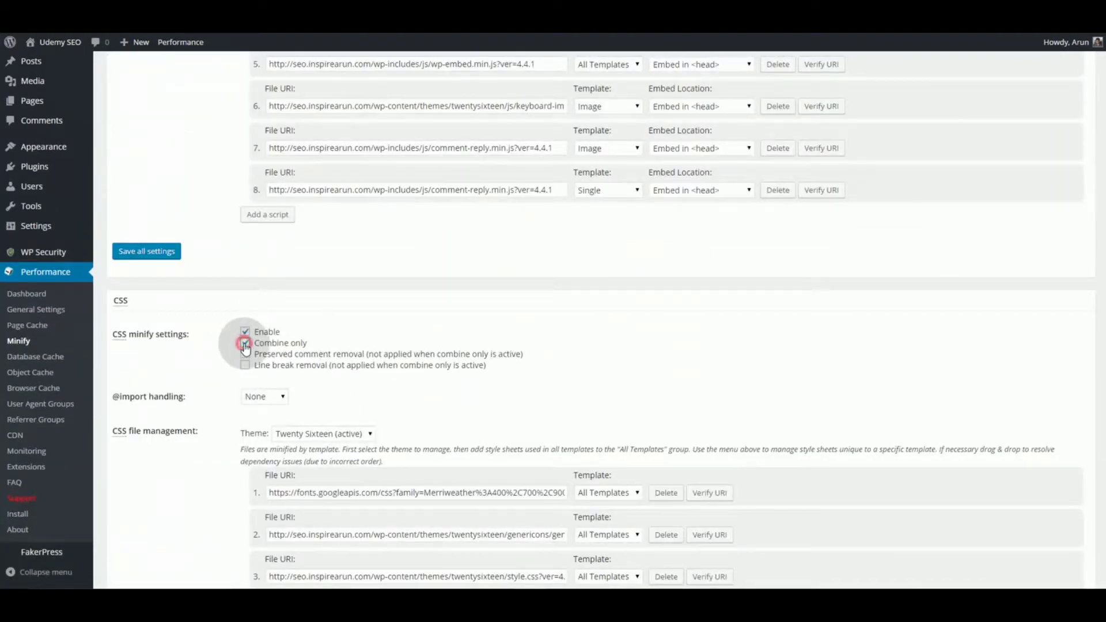
pyautogui.scroll(-4, 230, 369)
pyautogui.click(165, 408)
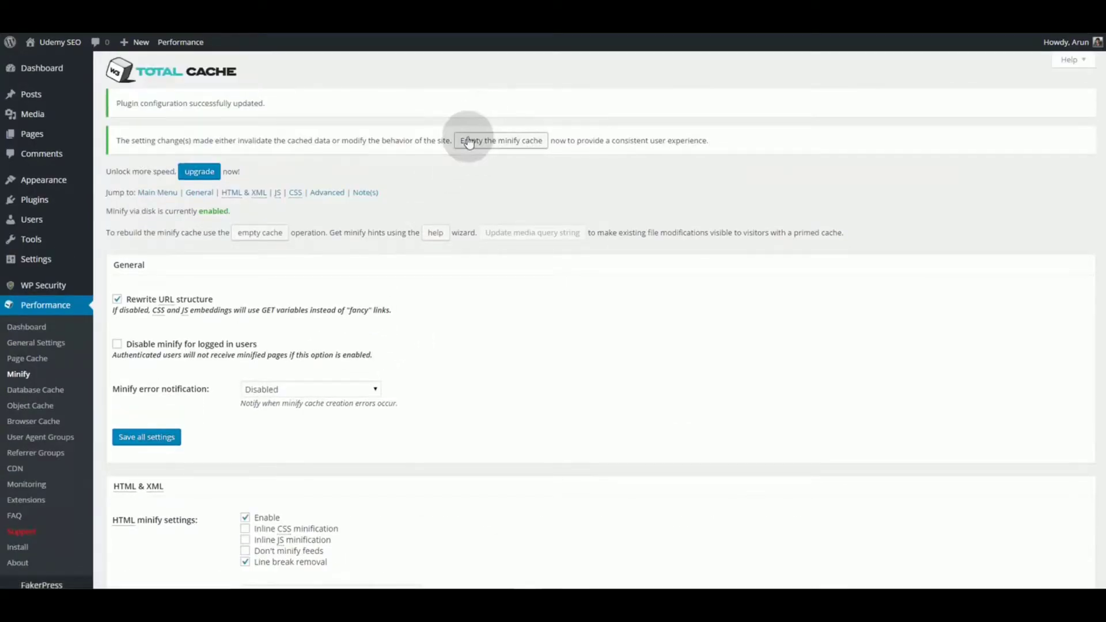
pyautogui.click(491, 144)
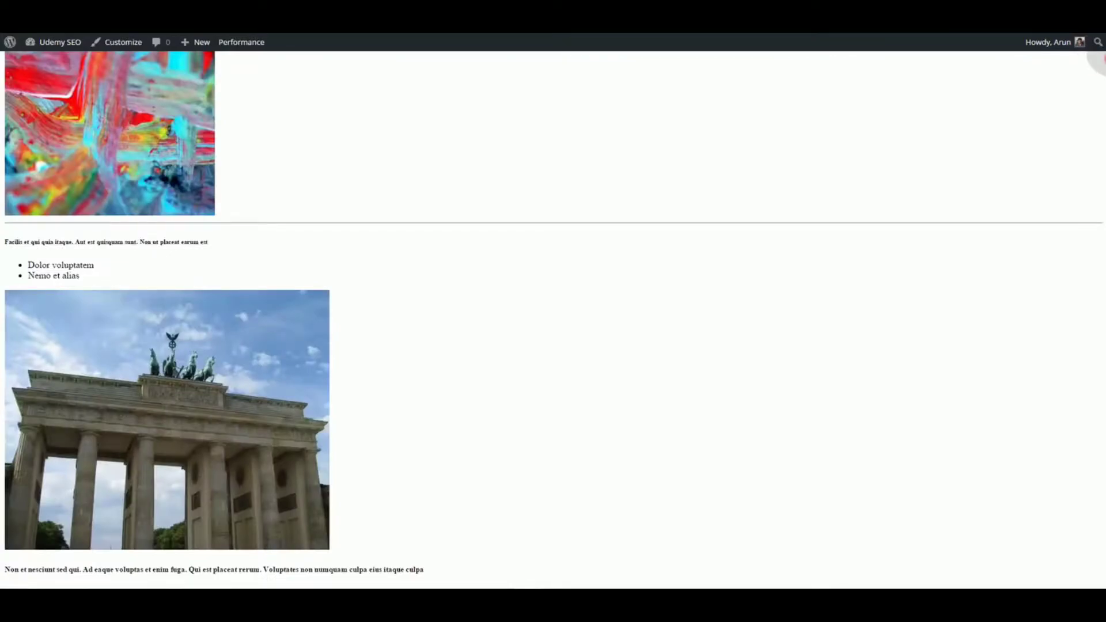
# Step: Examine the front page down to its posts navigation and widgets to see how combined CSS affects the styling
pyautogui.moveTo(1105, 53); pyautogui.dragTo(1104, 551)
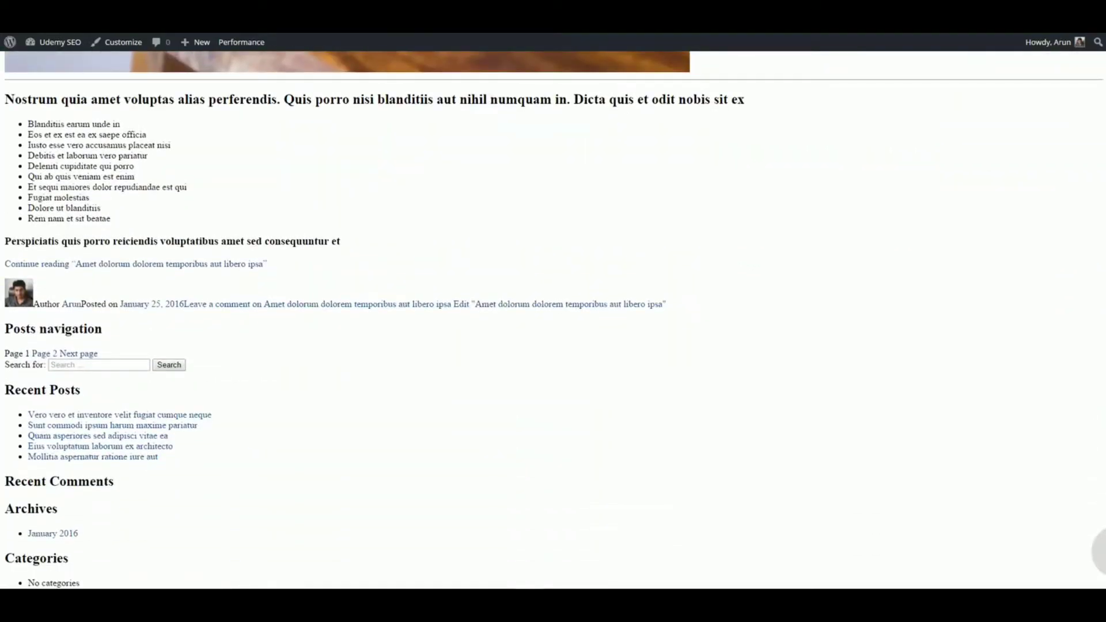
pyautogui.moveTo(242, 42)
pyautogui.click(230, 79)
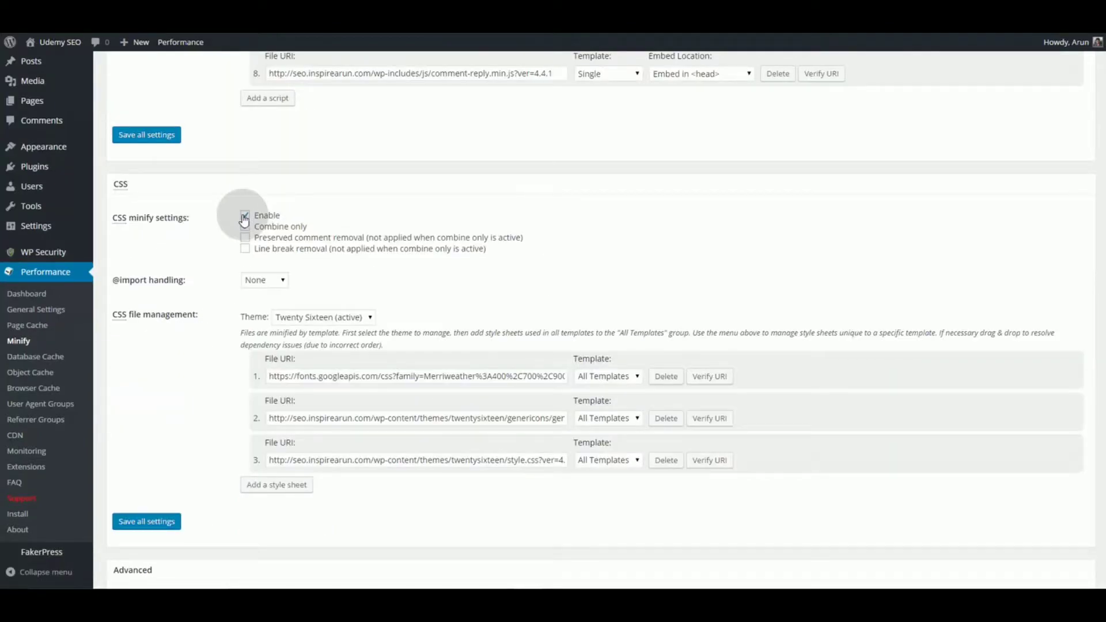
# Step: Disable CSS minification, save the settings and empty all caches to check the front page's styling without it
pyautogui.click(244, 217)
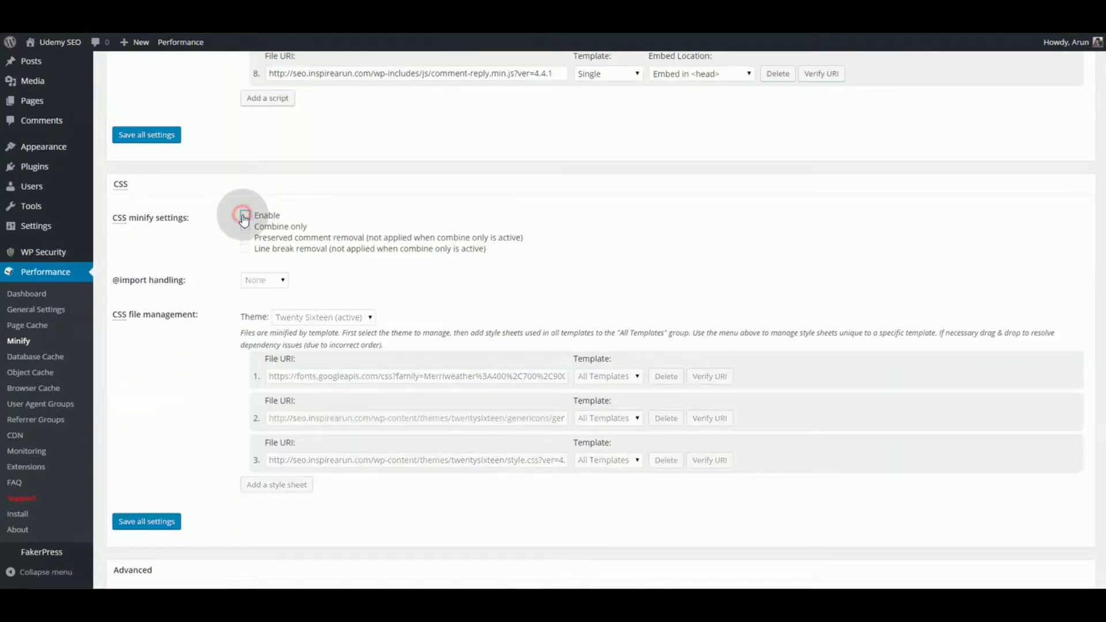
pyautogui.click(165, 516)
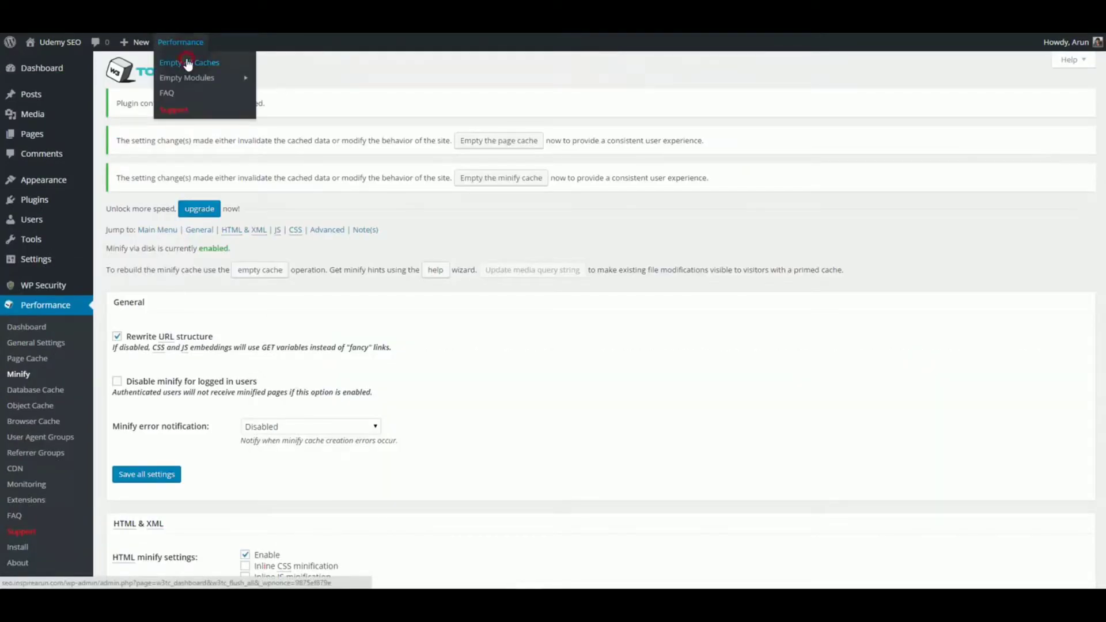
pyautogui.click(188, 64)
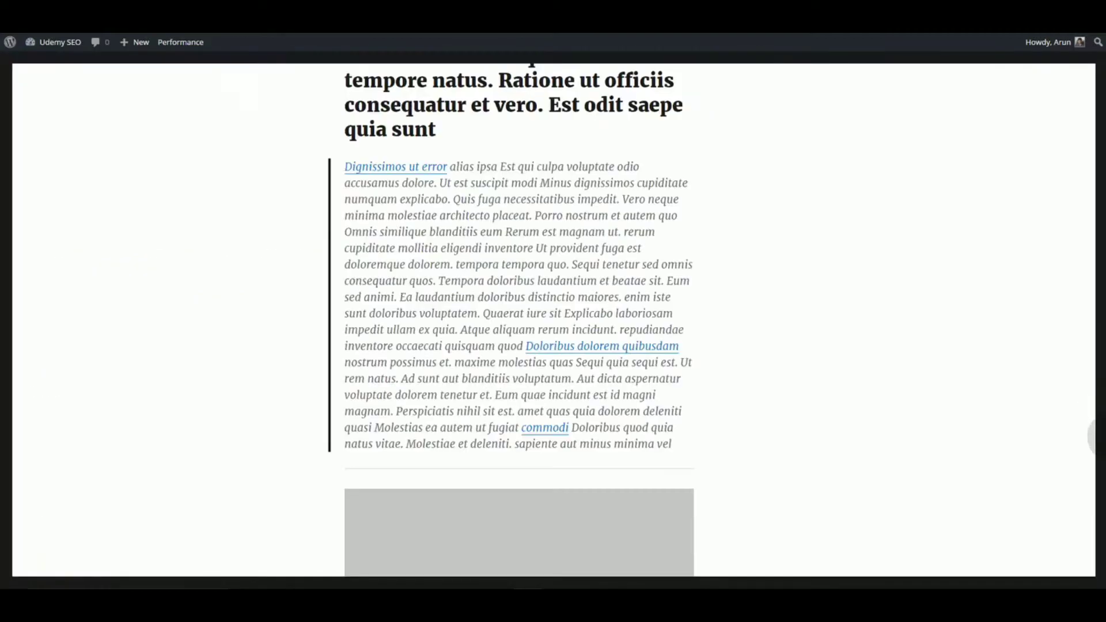
pyautogui.moveTo(1103, 437); pyautogui.dragTo(1103, 545)
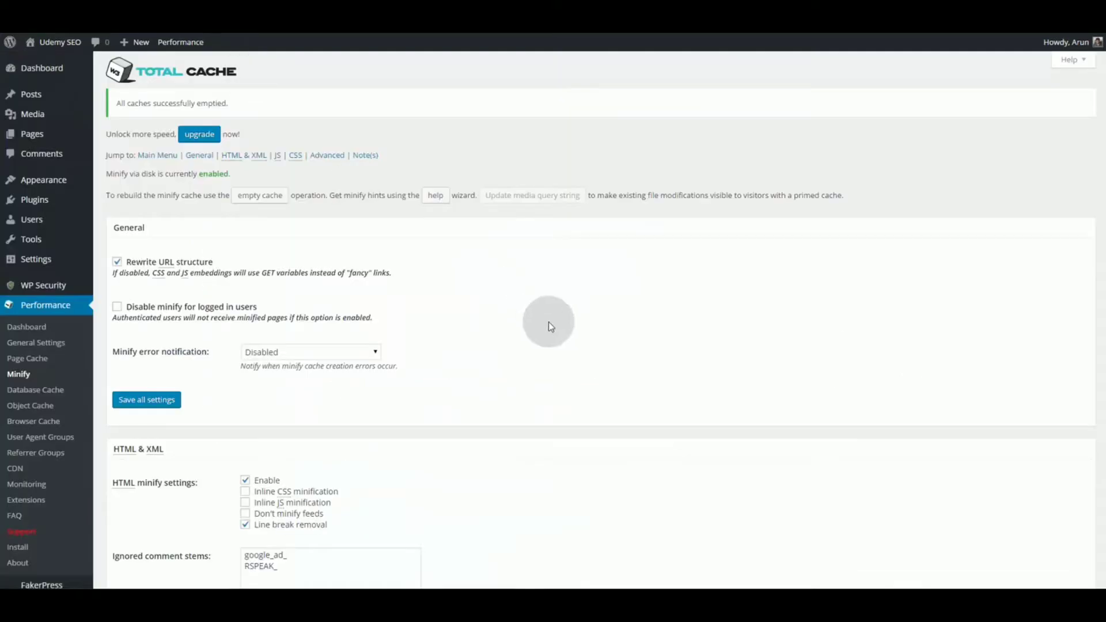
# Step: Re-enable CSS minification with the Combine only option turned off
pyautogui.scroll(-15, 549, 323)
pyautogui.scroll(-10, 549, 322)
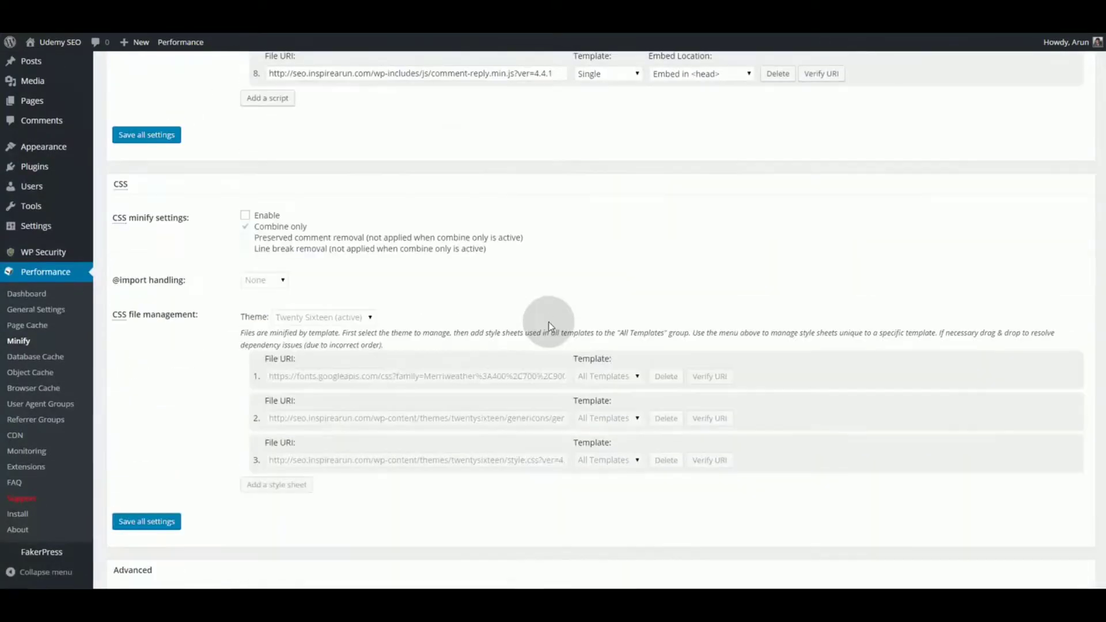
pyautogui.scroll(5, 546, 321)
pyautogui.click(245, 216)
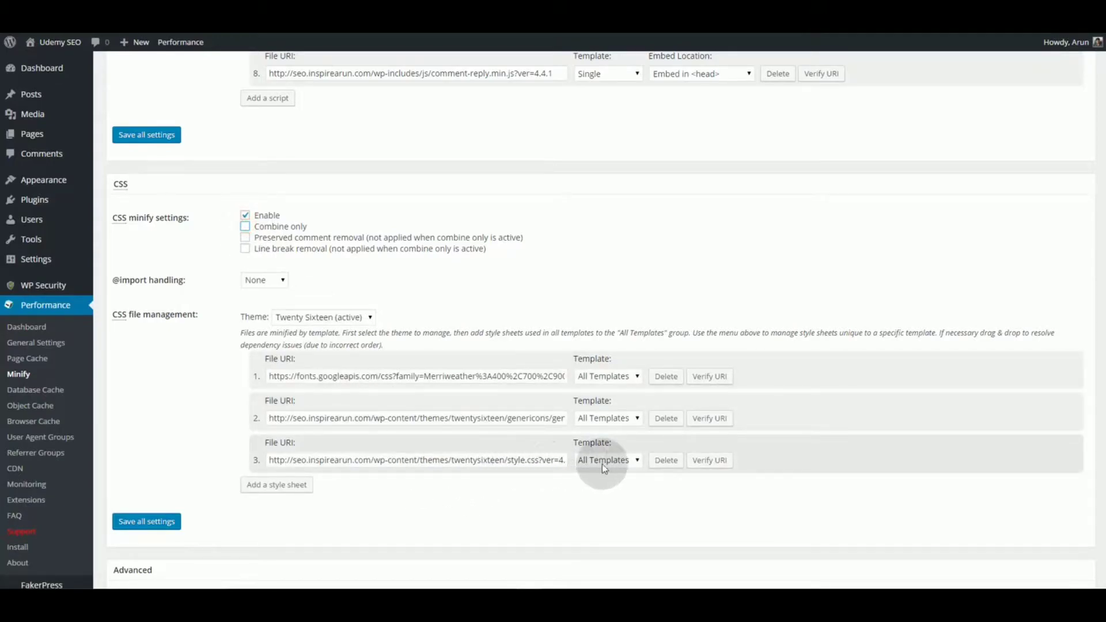
# Step: Delete the twentysixteen style.css entry from the CSS file management, save the settings and empty all caches
pyautogui.click(665, 461)
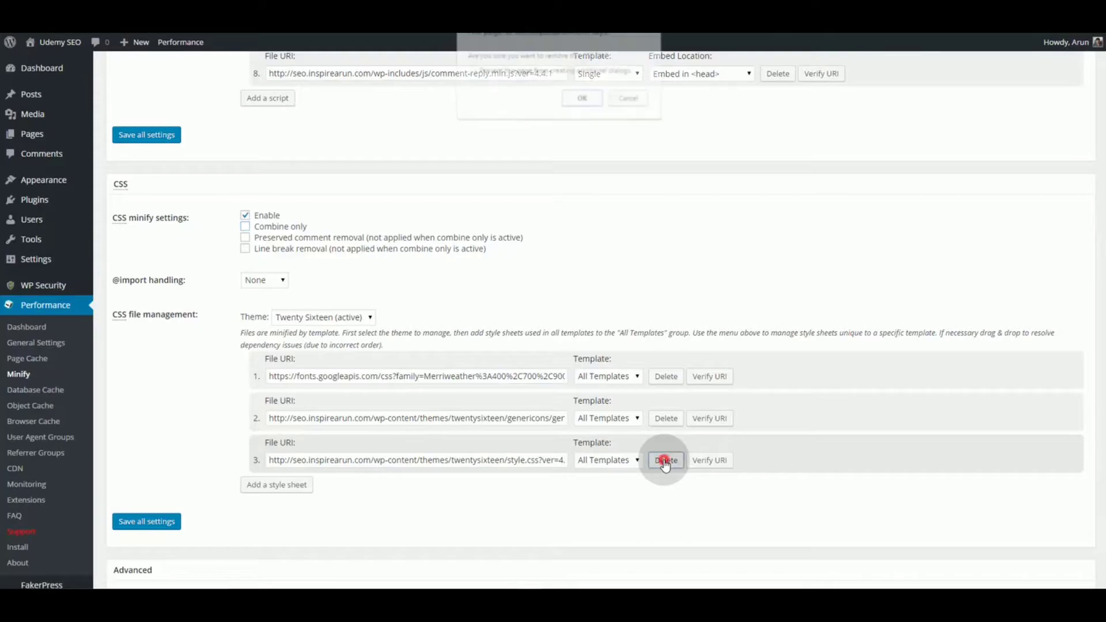
pyautogui.click(583, 99)
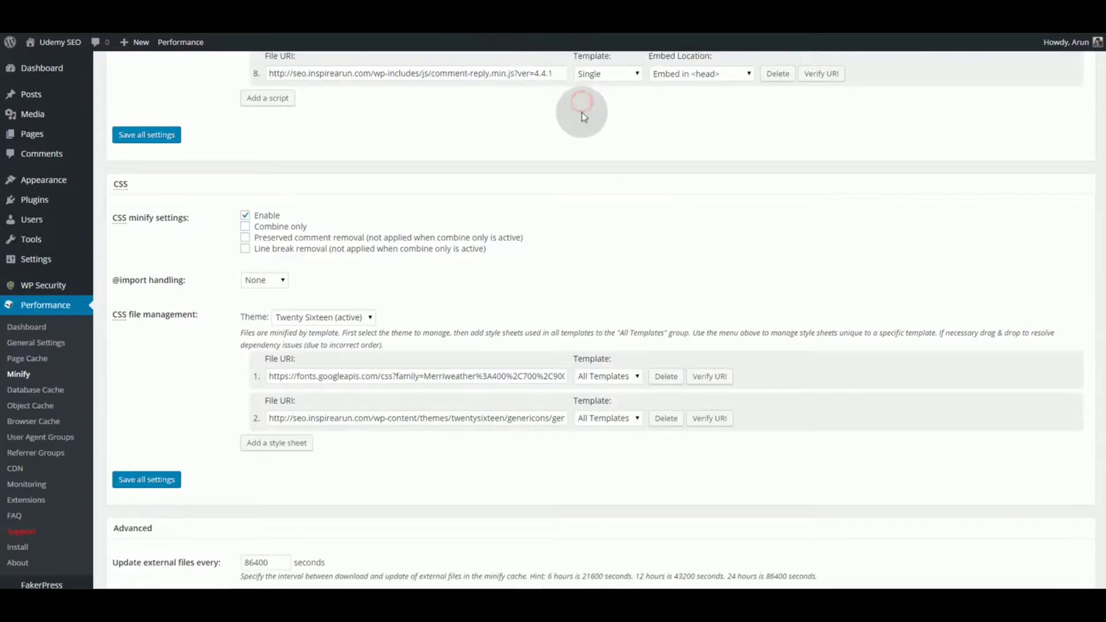
pyautogui.click(165, 488)
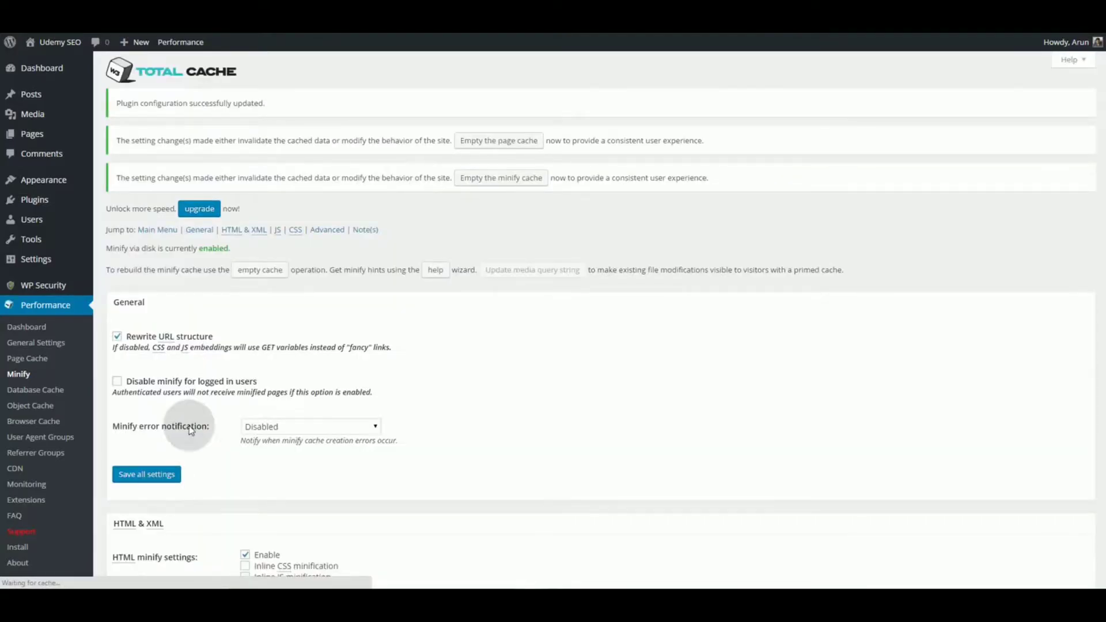
pyautogui.moveTo(180, 42)
pyautogui.click(194, 66)
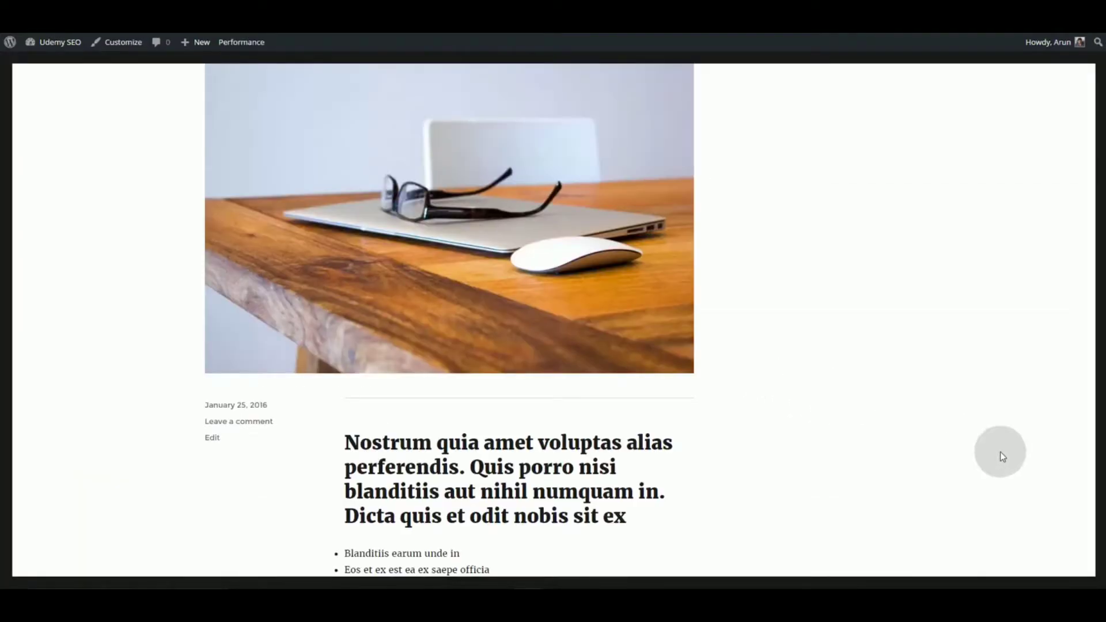
# Step: Check the styling of the front page and of the recent post "Vero vero et inventore velit fugiat cumque neque"
pyautogui.scroll(-10, 1097, 430)
pyautogui.scroll(20, 1094, 429)
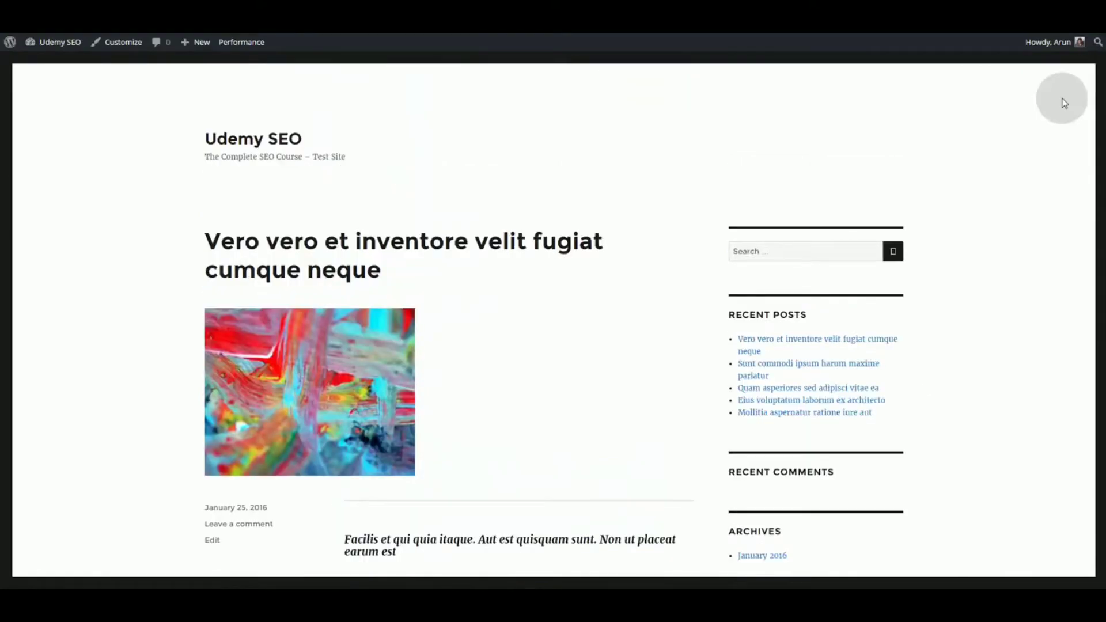
pyautogui.click(798, 341)
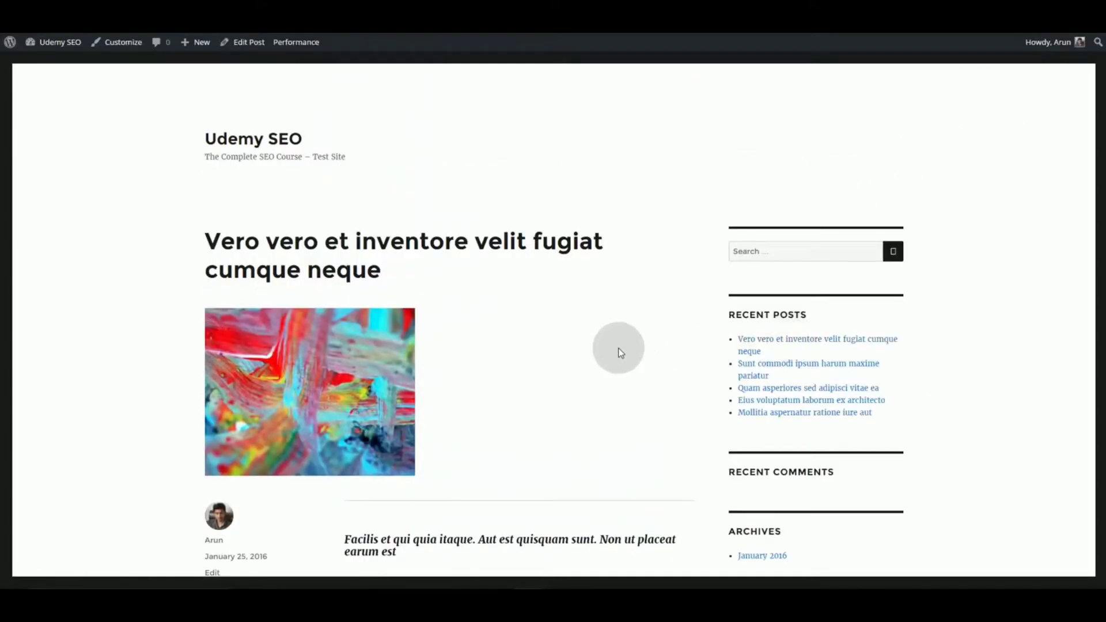
pyautogui.scroll(-12, 618, 348)
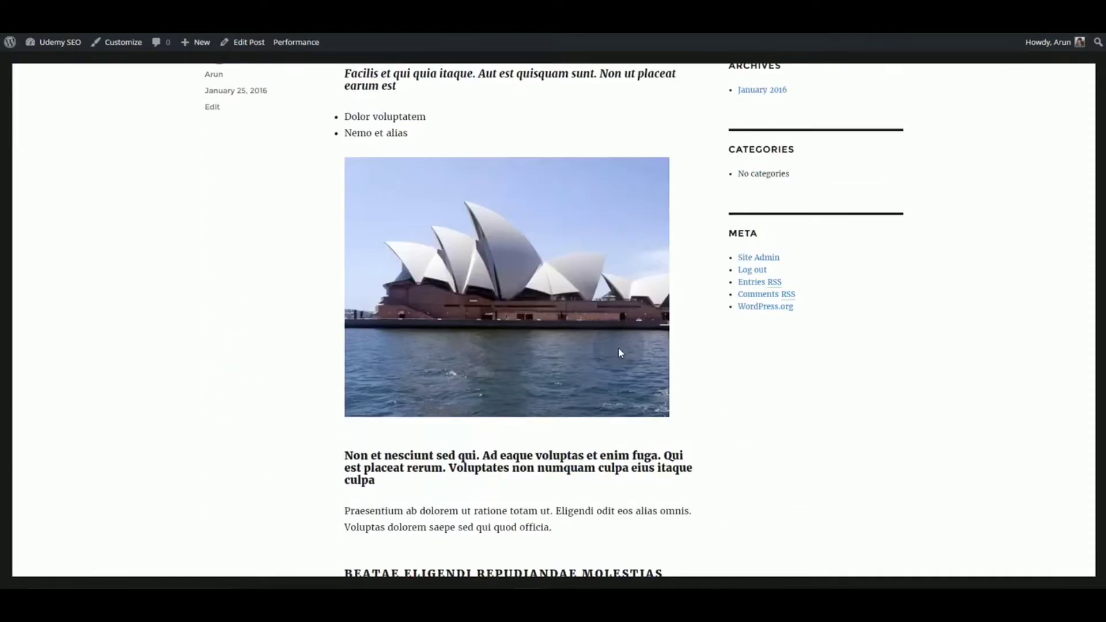
pyautogui.scroll(-5, 618, 348)
pyautogui.scroll(20, 618, 348)
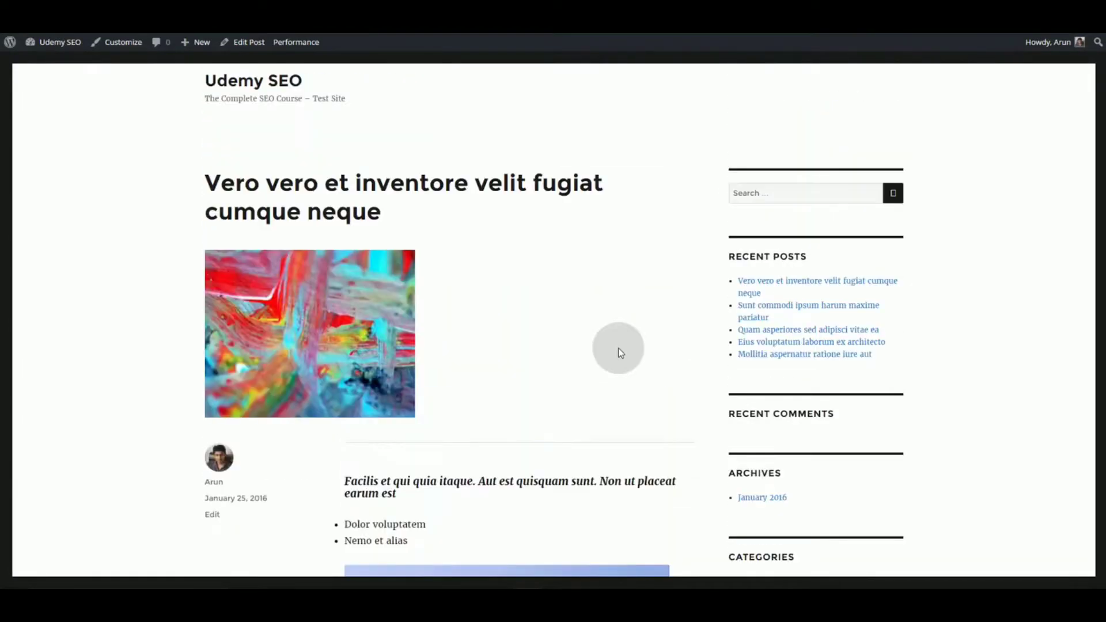
pyautogui.click(790, 307)
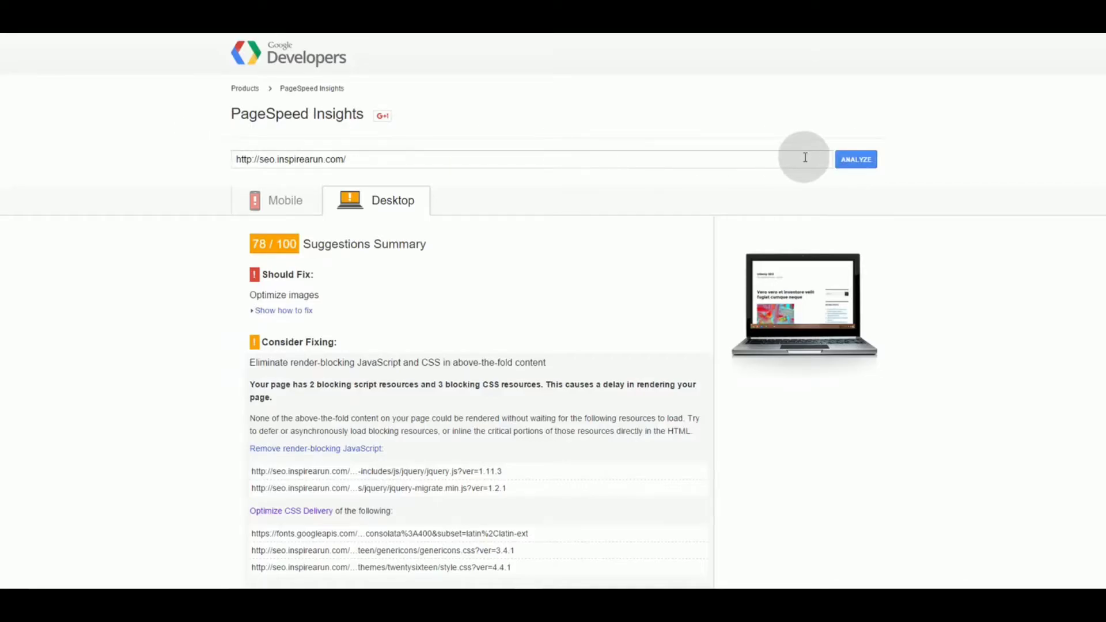
pyautogui.click(862, 161)
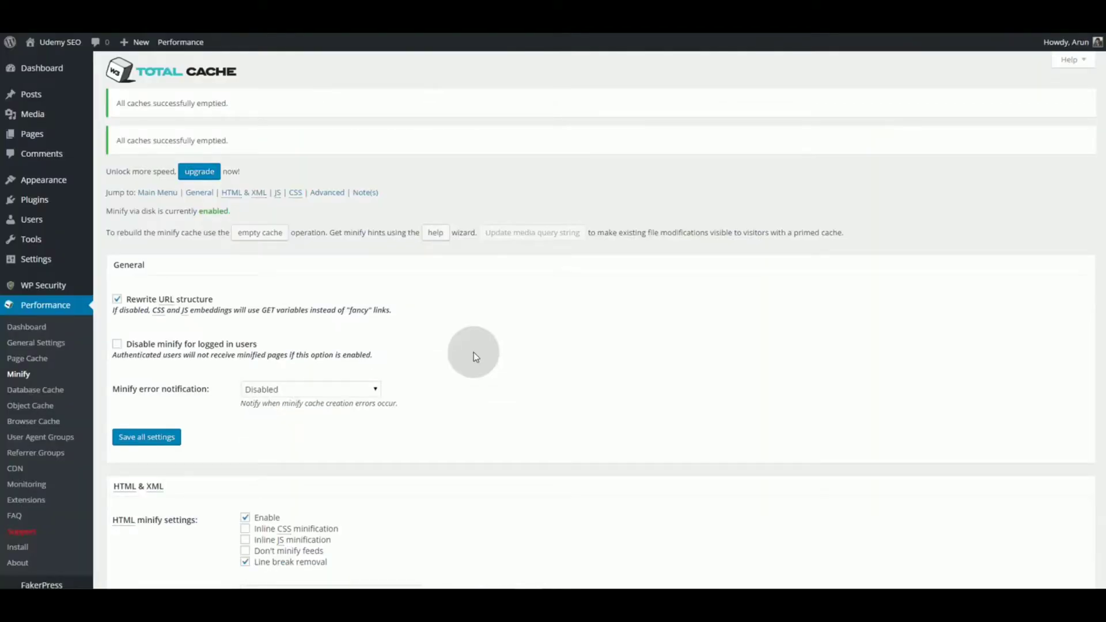
# Step: Enable Inline CSS minification in W3 Total Cache's HTML minify settings and save all settings
pyautogui.scroll(-9, 473, 352)
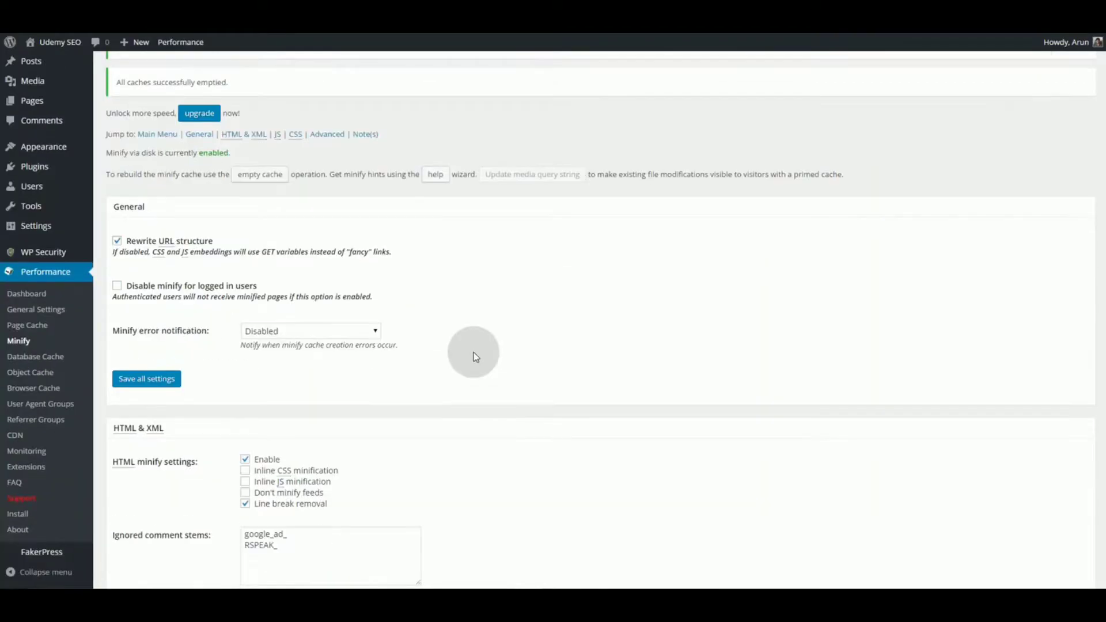
pyautogui.scroll(-10, 474, 351)
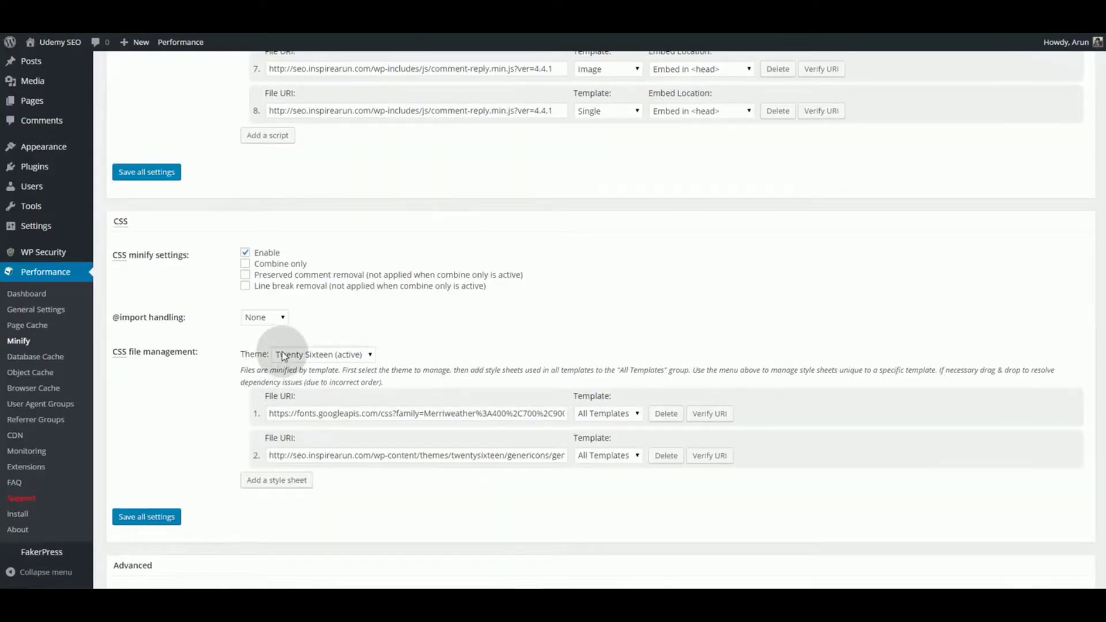
pyautogui.scroll(20, 282, 352)
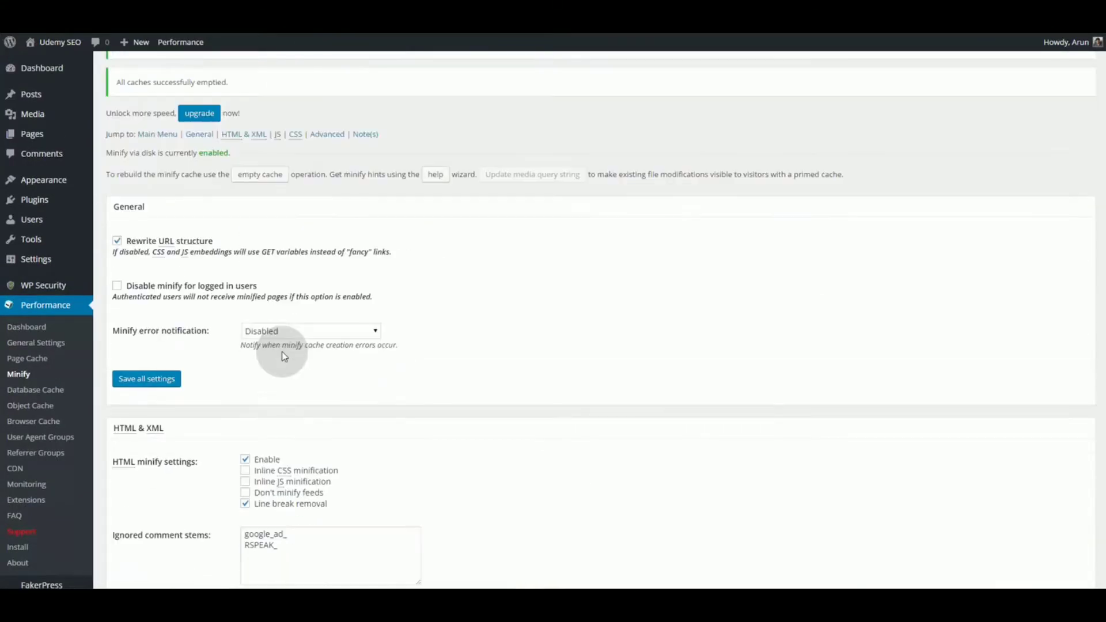
pyautogui.scroll(1, 283, 356)
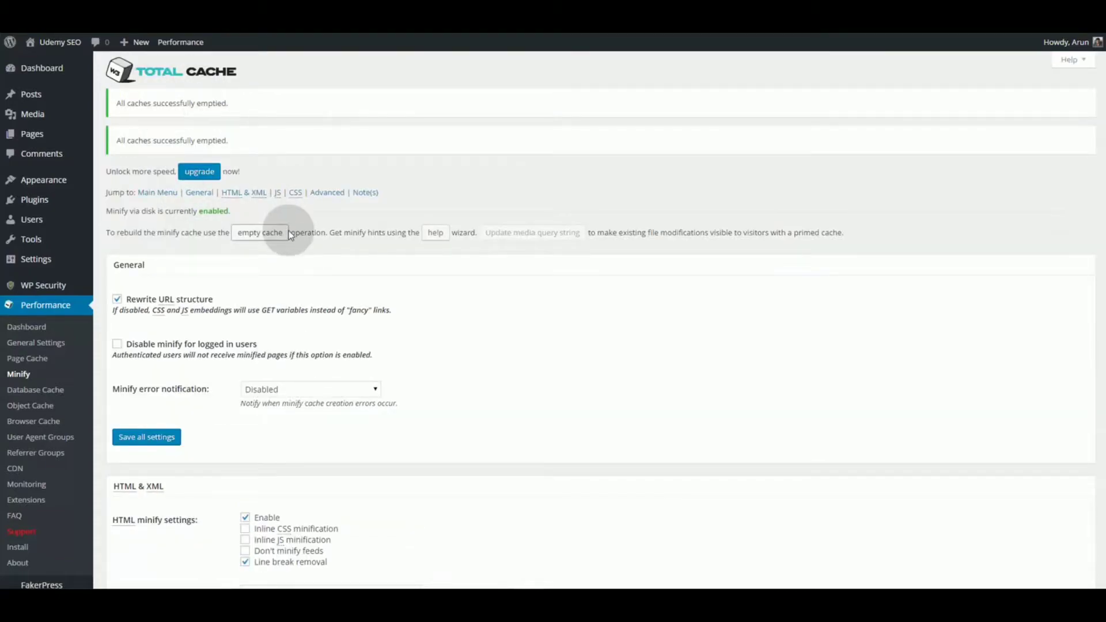
pyautogui.scroll(-3, 287, 231)
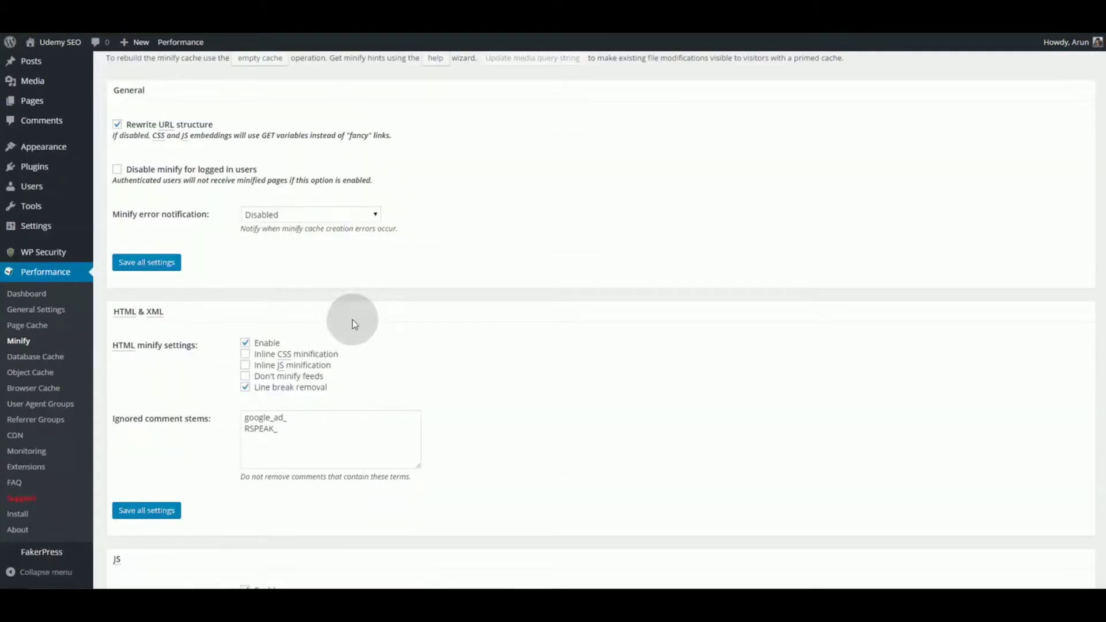
pyautogui.click(246, 354)
pyautogui.click(163, 513)
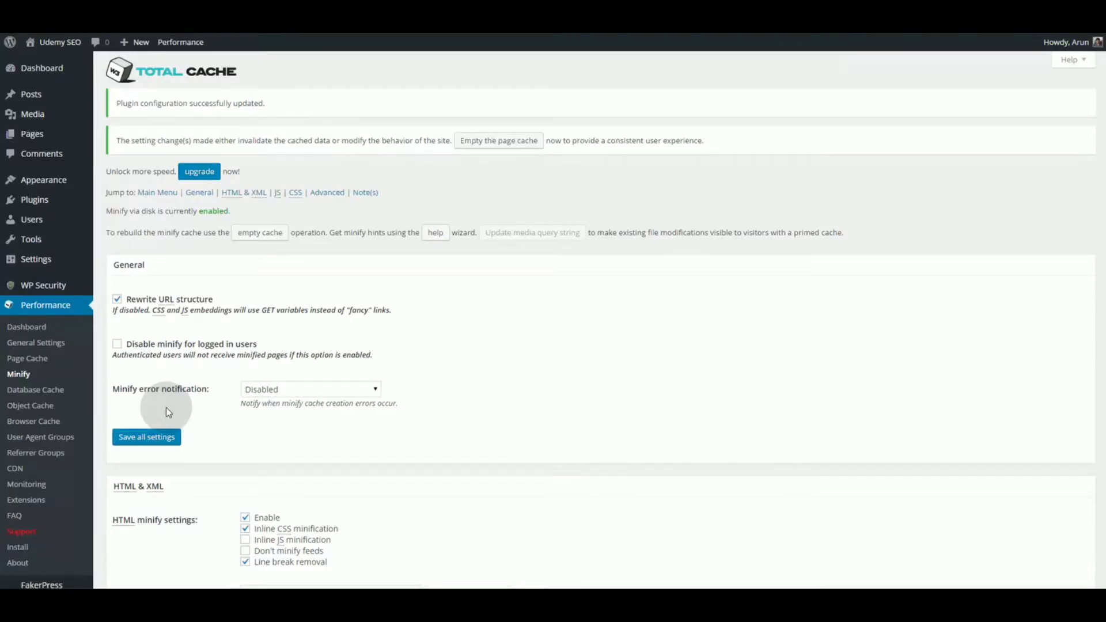
pyautogui.scroll(-2, 169, 412)
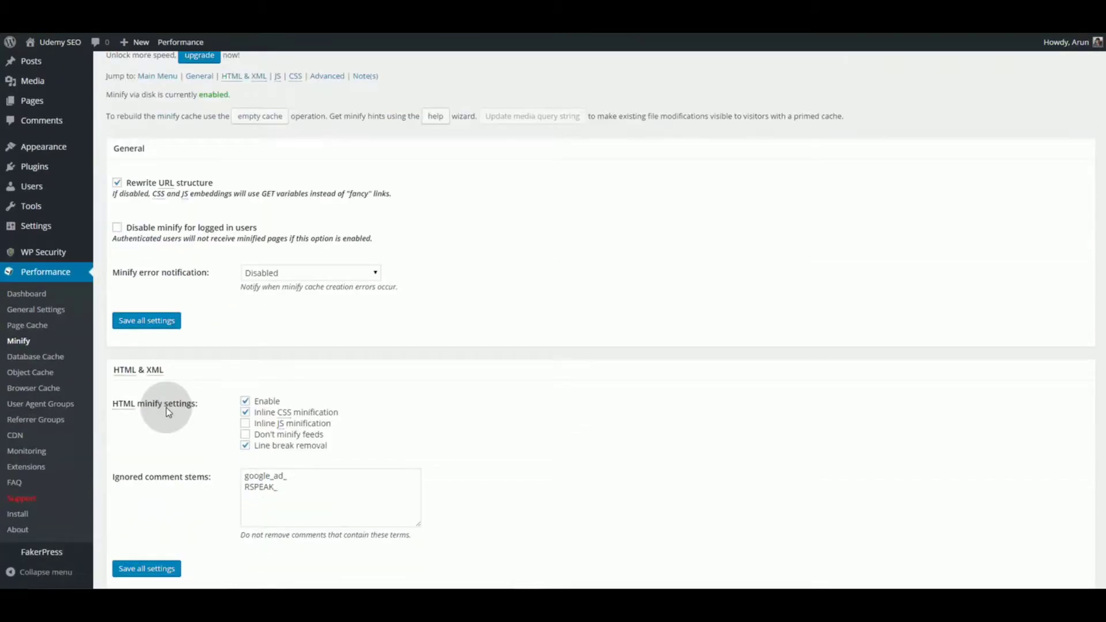
pyautogui.scroll(2, 167, 408)
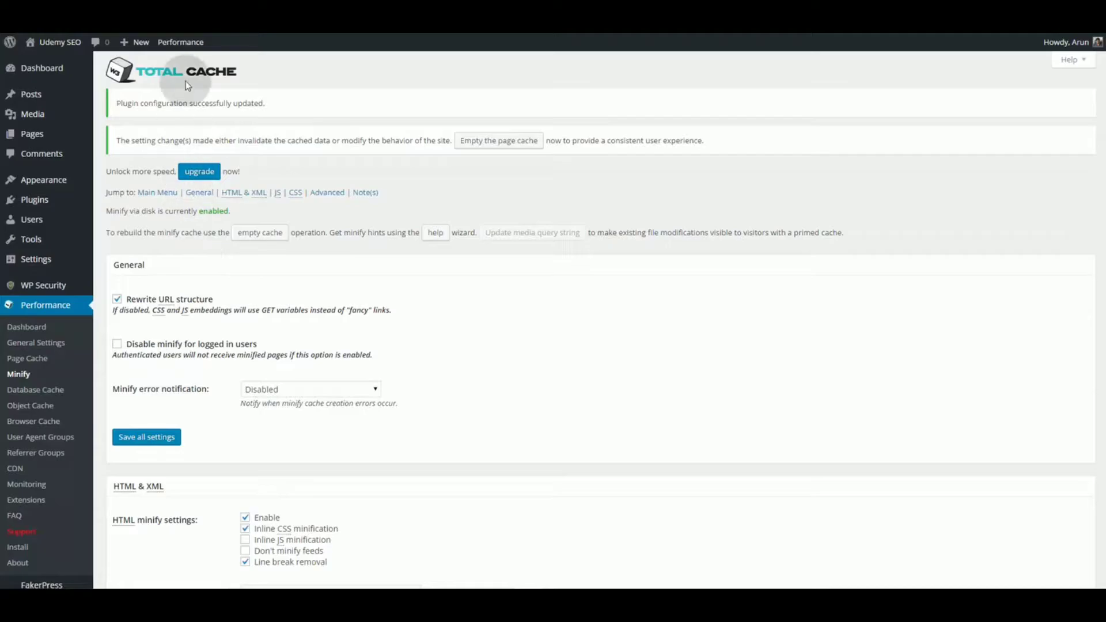
pyautogui.scroll(-1, 346, 338)
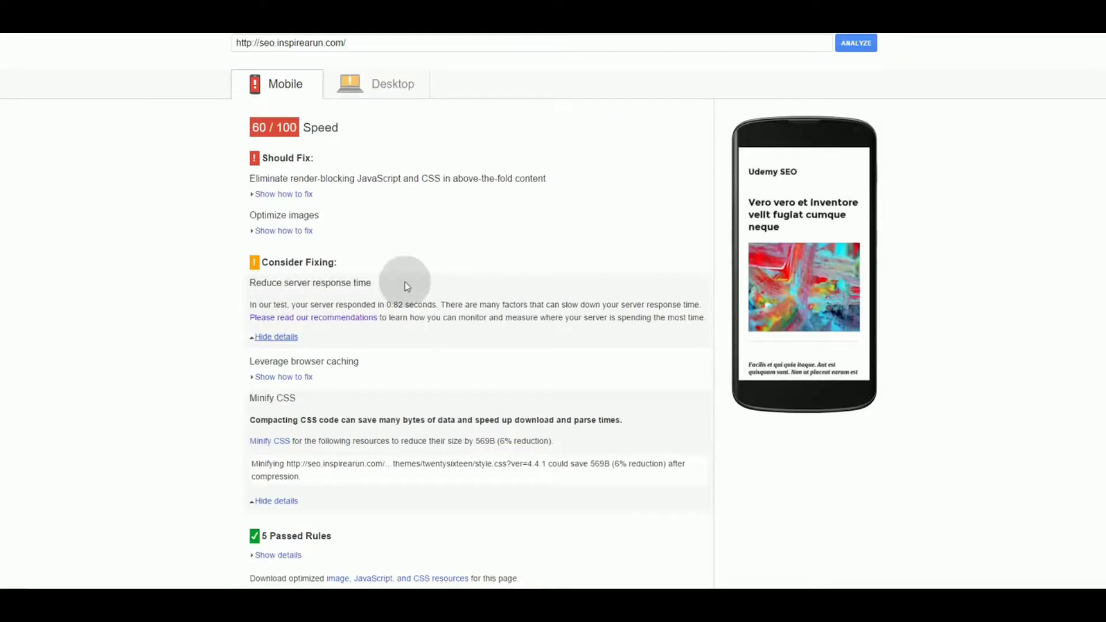
pyautogui.scroll(2, 405, 282)
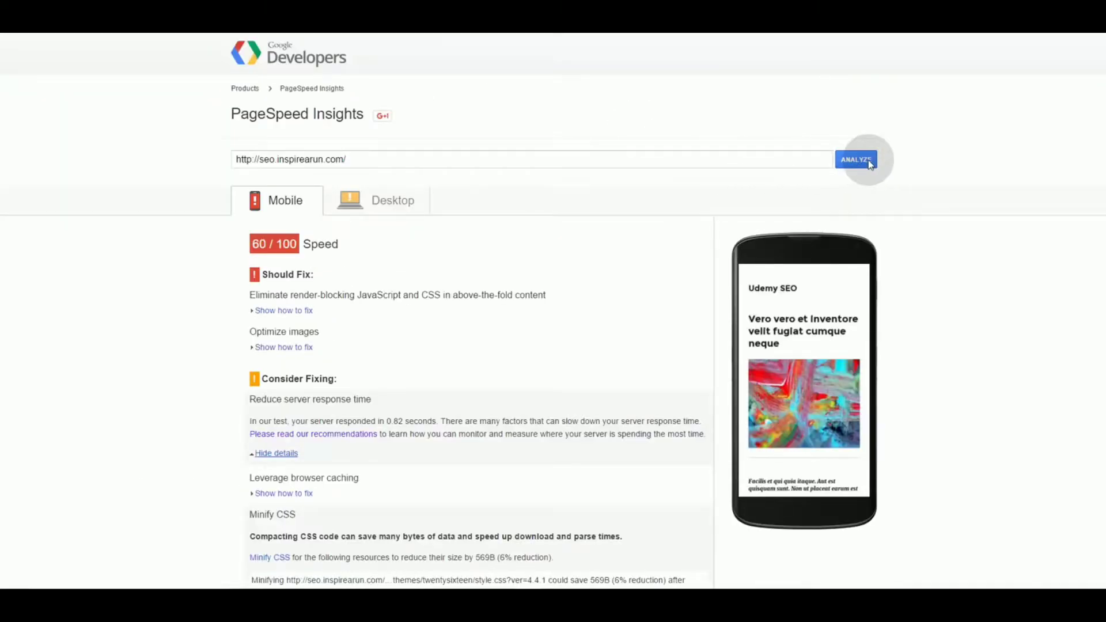
pyautogui.click(869, 161)
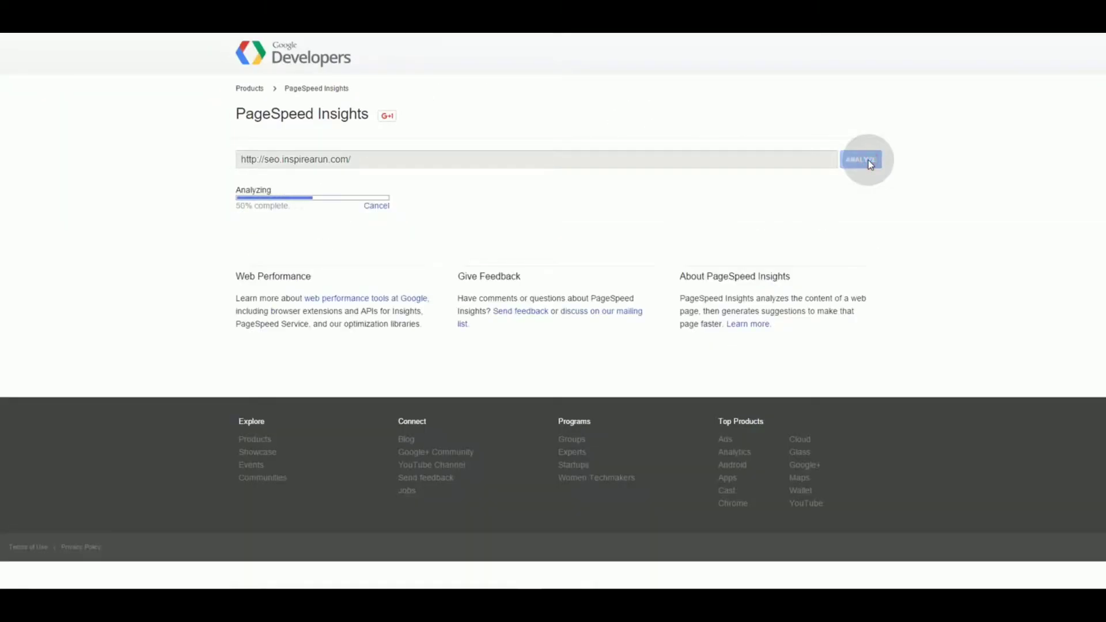
# Step: Read the result-caching note at the end of the PageSpeed report, then repeat the analysis and review the new results
pyautogui.scroll(-5, 451, 314)
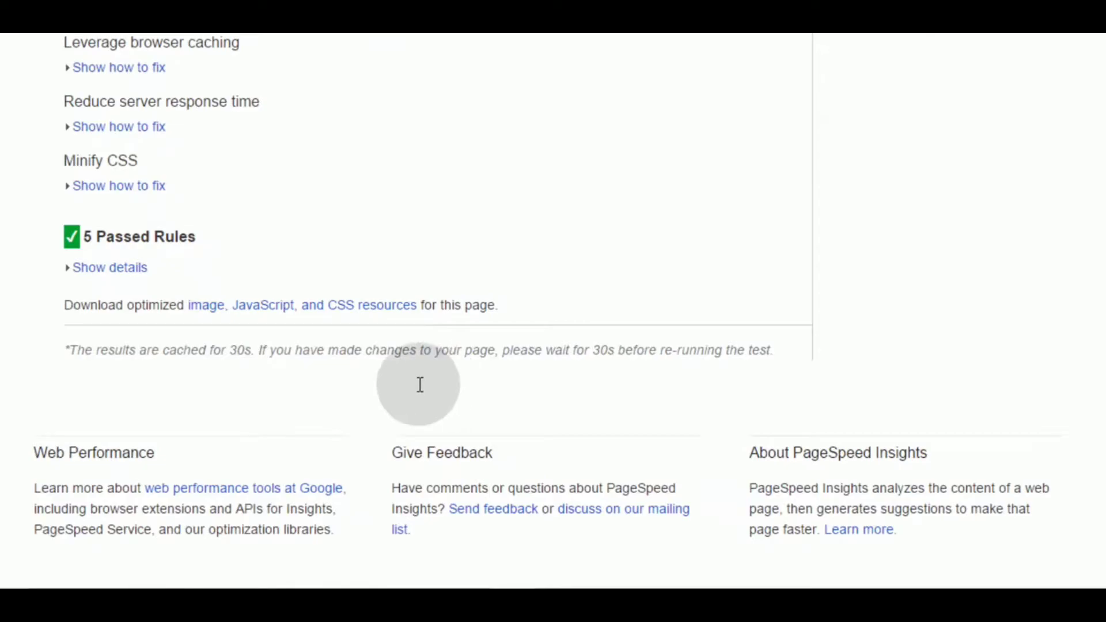
pyautogui.moveTo(79, 349); pyautogui.dragTo(264, 351)
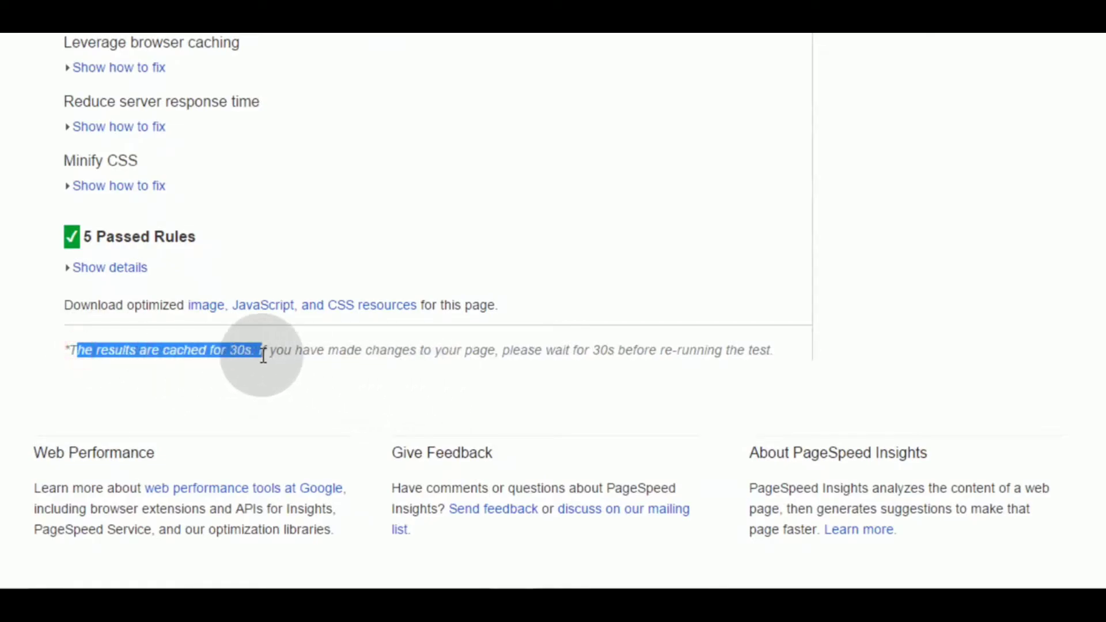
pyautogui.click(222, 370)
pyautogui.scroll(5, 813, 346)
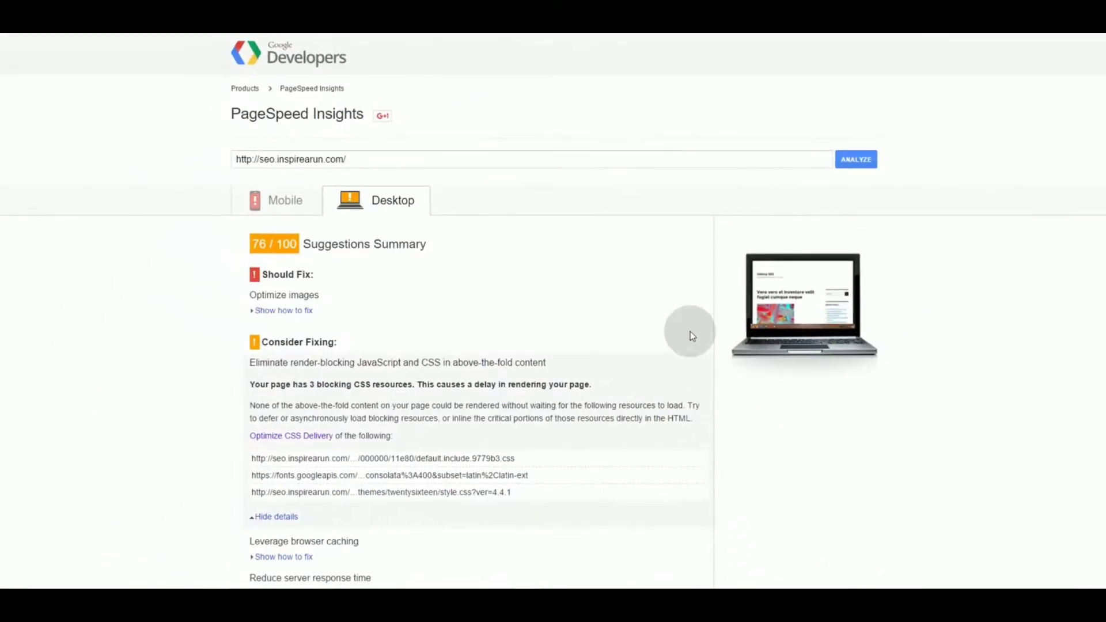
pyautogui.click(853, 166)
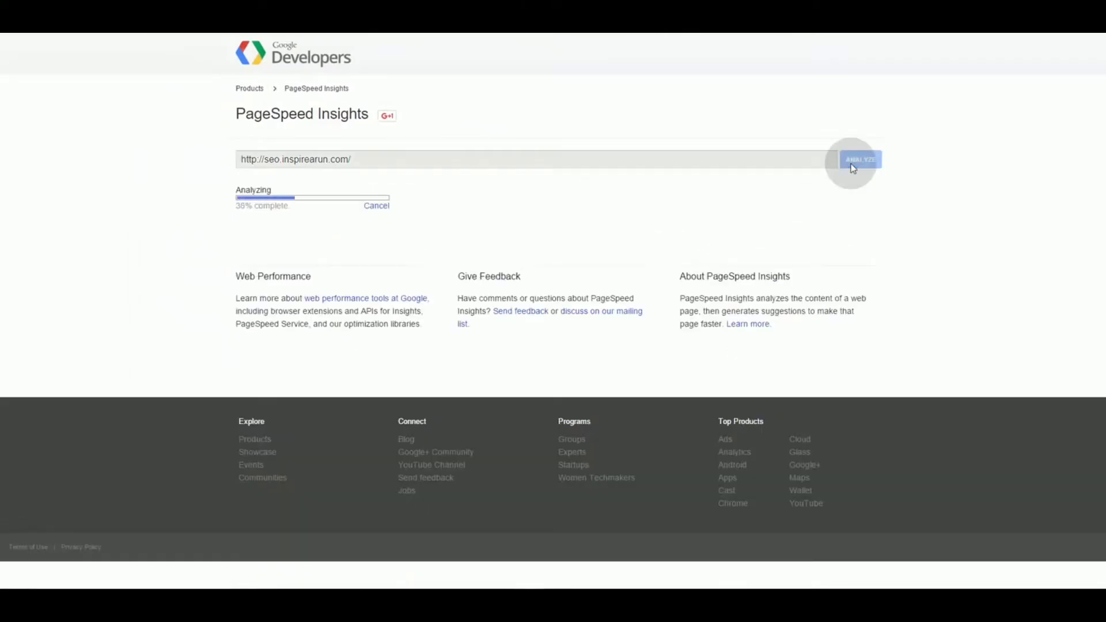
pyautogui.scroll(-3, 435, 308)
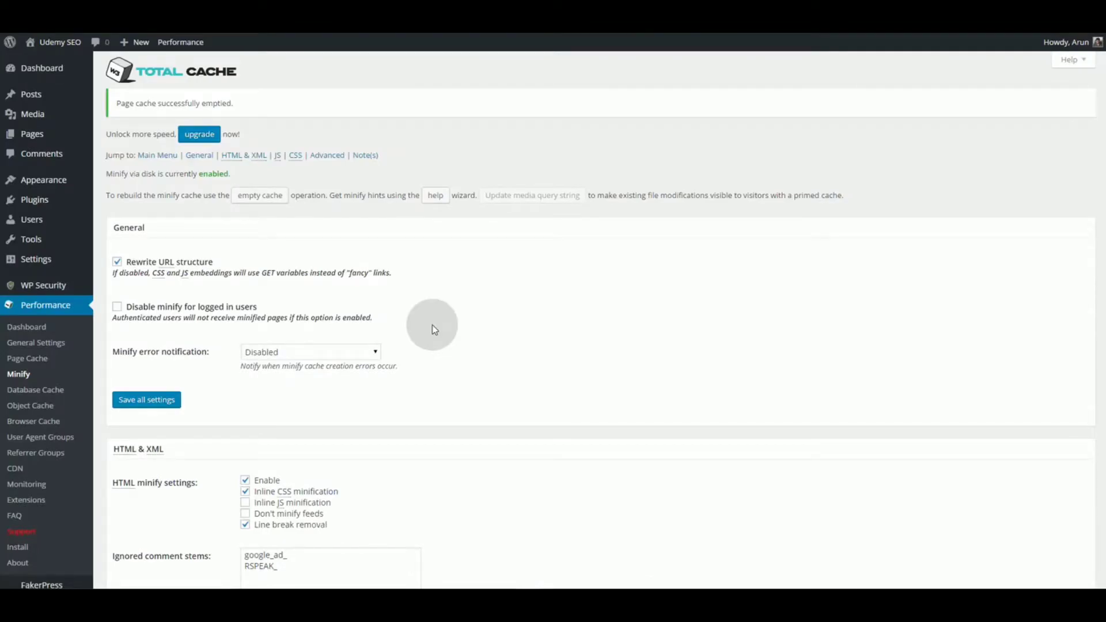
# Step: Disable CSS minification in W3 Total Cache's Minify settings, save all settings and empty all caches
pyautogui.scroll(-10, 432, 325)
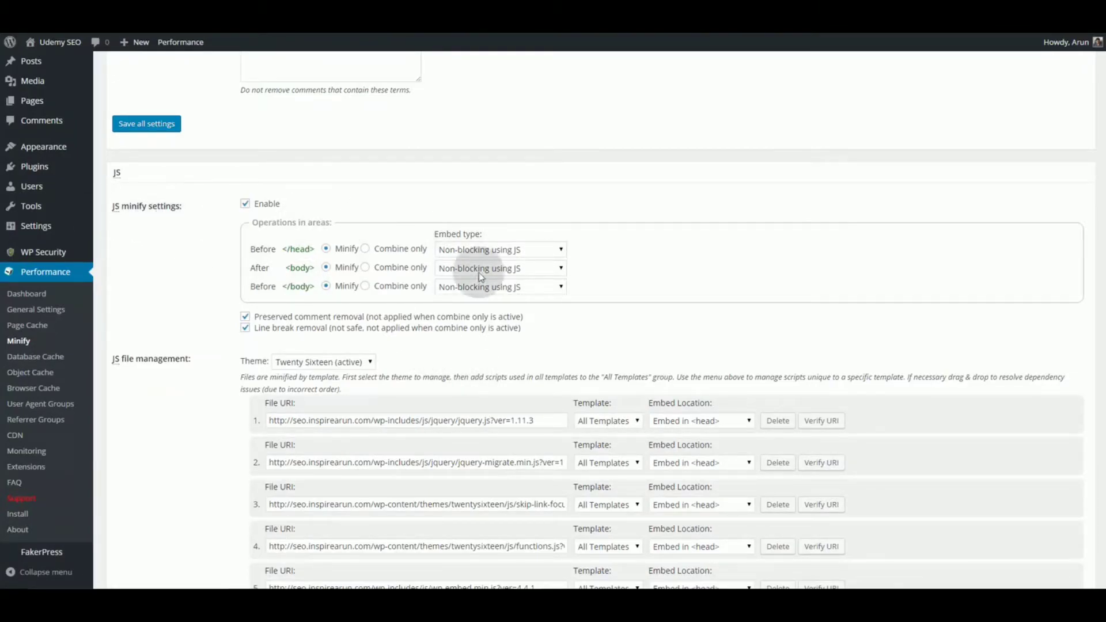
pyautogui.scroll(-10, 511, 196)
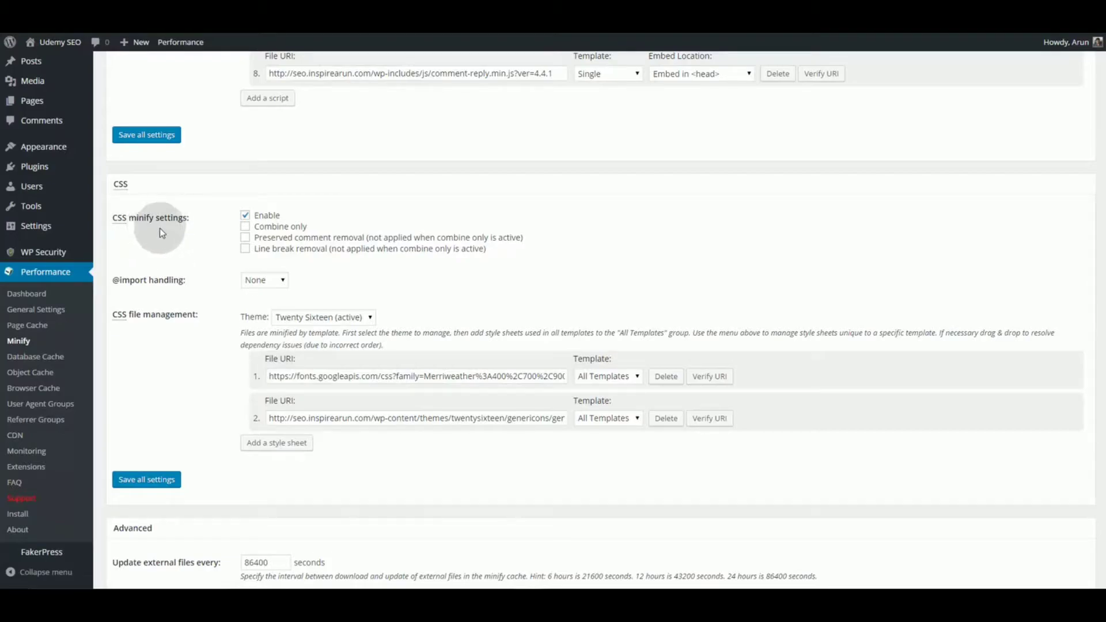
pyautogui.click(246, 217)
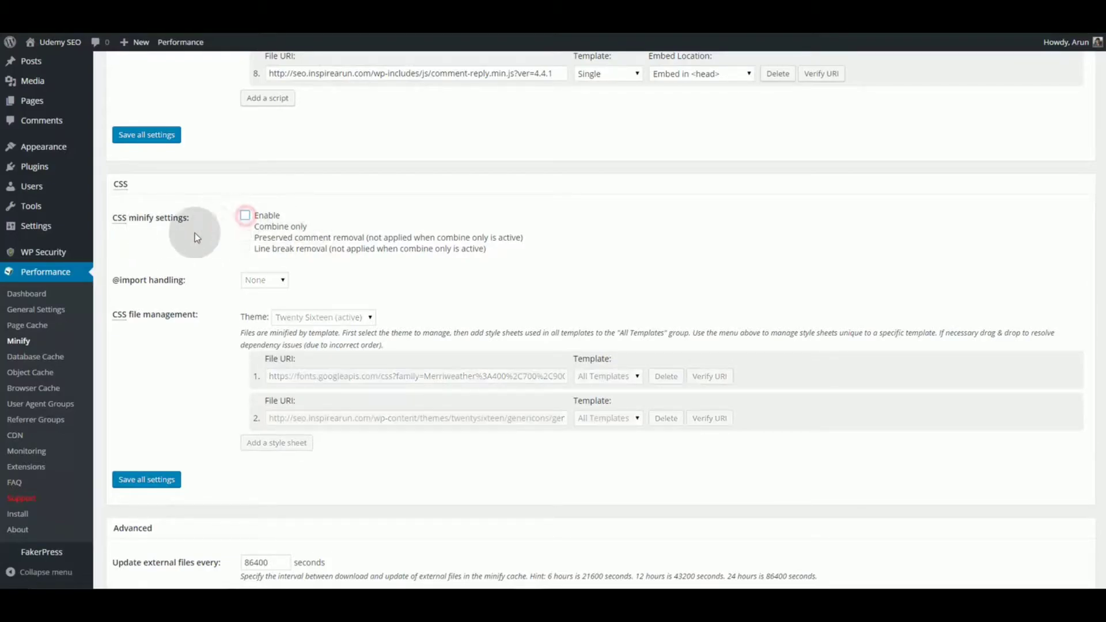
pyautogui.click(164, 478)
pyautogui.moveTo(180, 42)
pyautogui.click(193, 62)
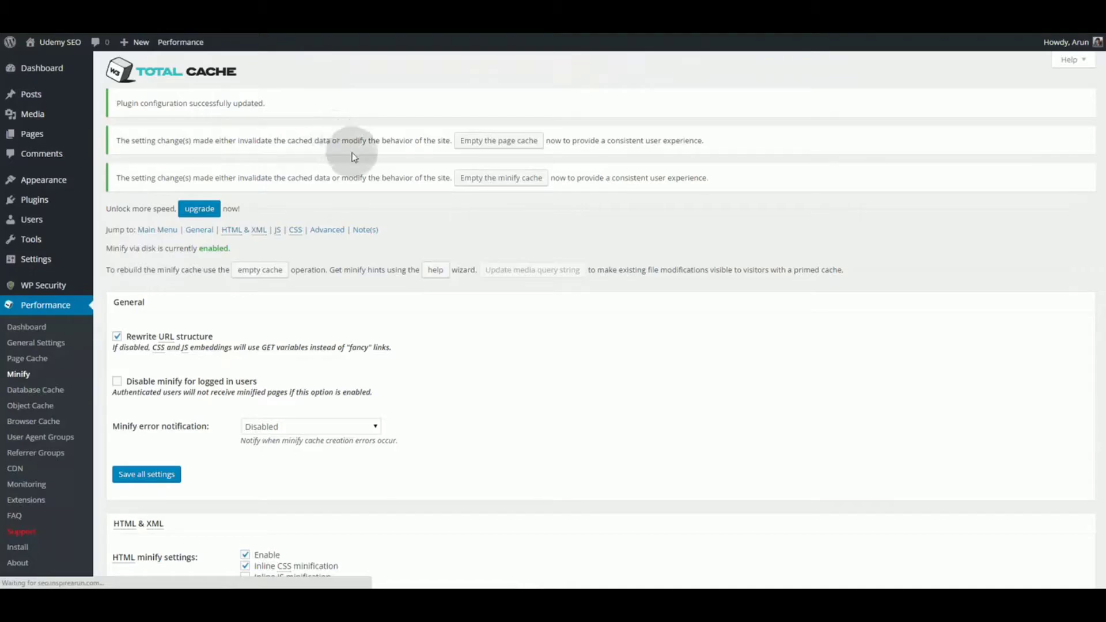
# Step: Open the Udemy SEO home page and check how its latest post displays
pyautogui.click(60, 42)
pyautogui.click(237, 143)
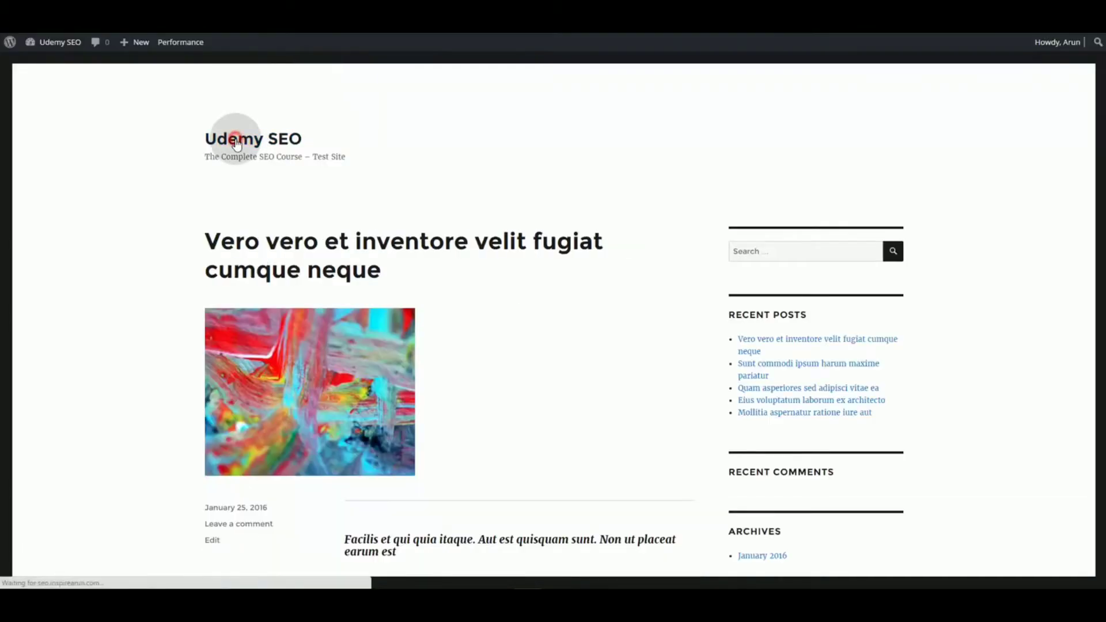
pyautogui.scroll(-3, 238, 172)
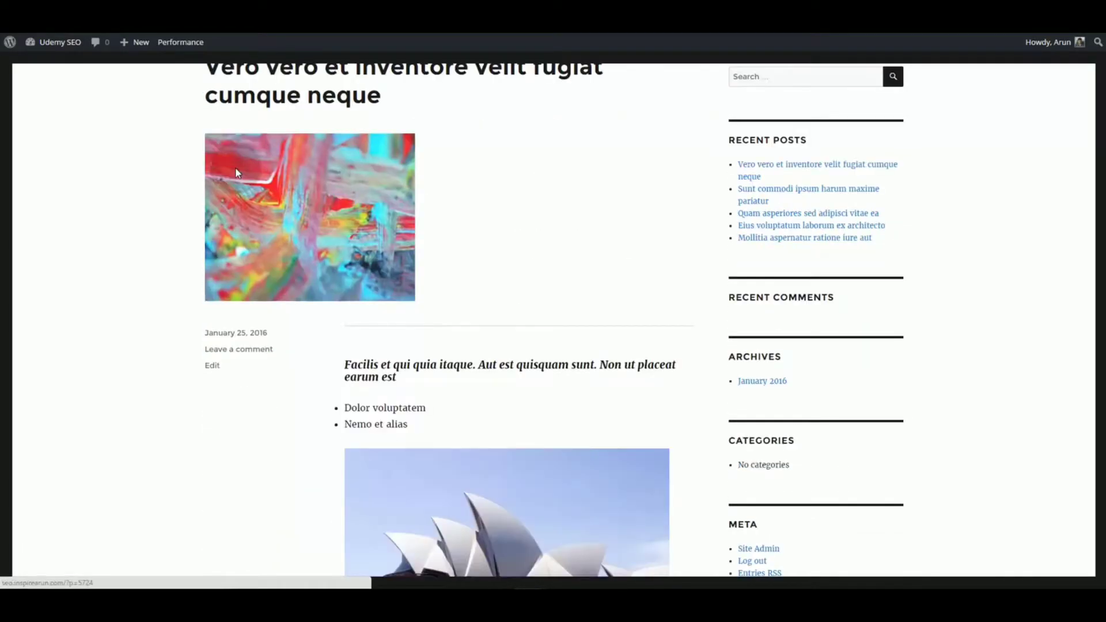
# Step: Open GTmetrix in a new browser tab and analyze seo.inspirearun.com
pyautogui.hotkey('ctrl', 't')
pyautogui.write('g')
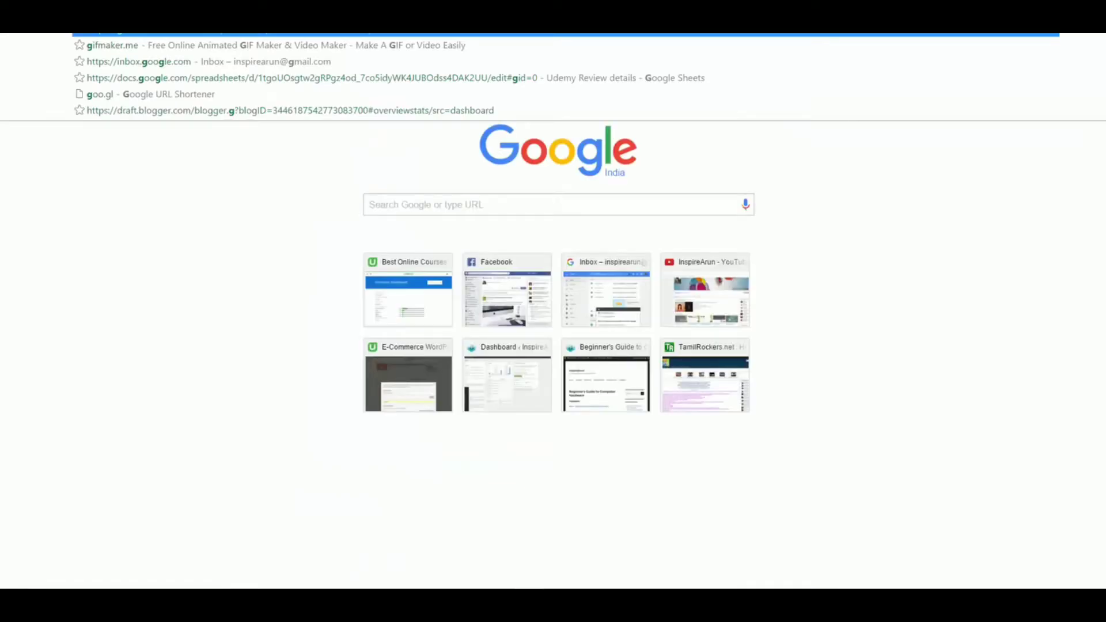
pyautogui.click(422, 283)
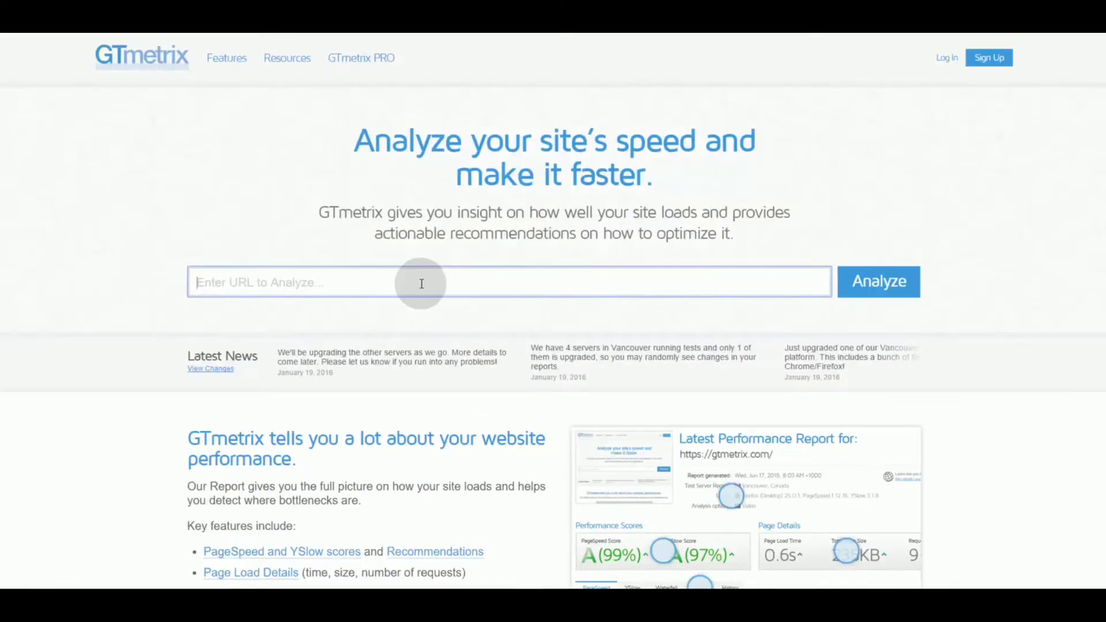
pyautogui.write('seo.inspirearun.com')
pyautogui.press('Return')
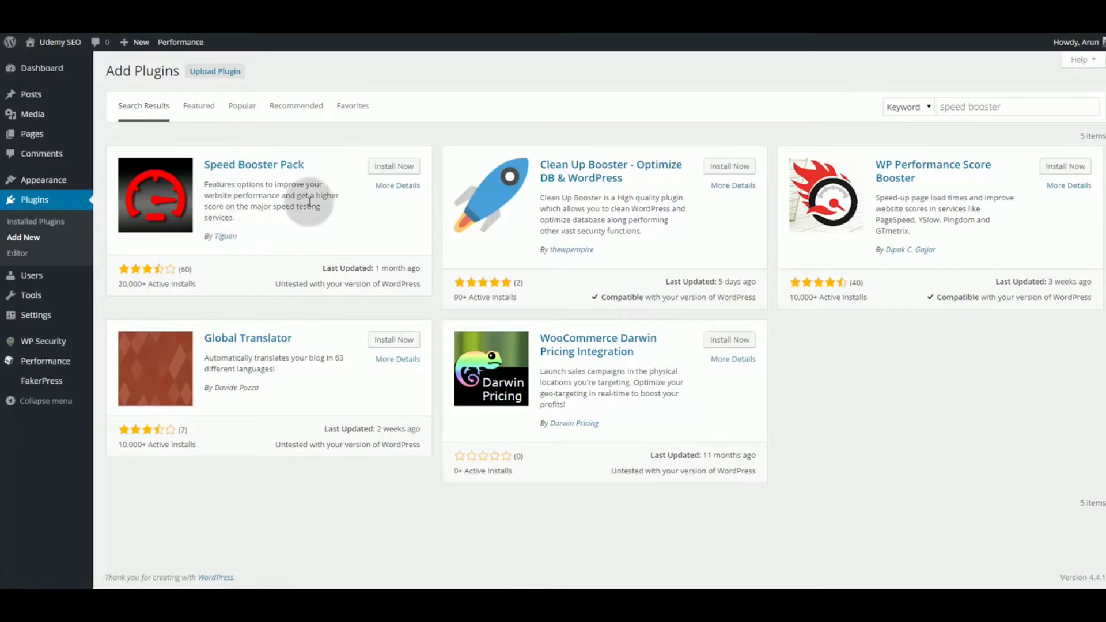
# Step: Install and activate the Speed Booster Pack plugin on the WordPress site, and open its options page
pyautogui.click(396, 167)
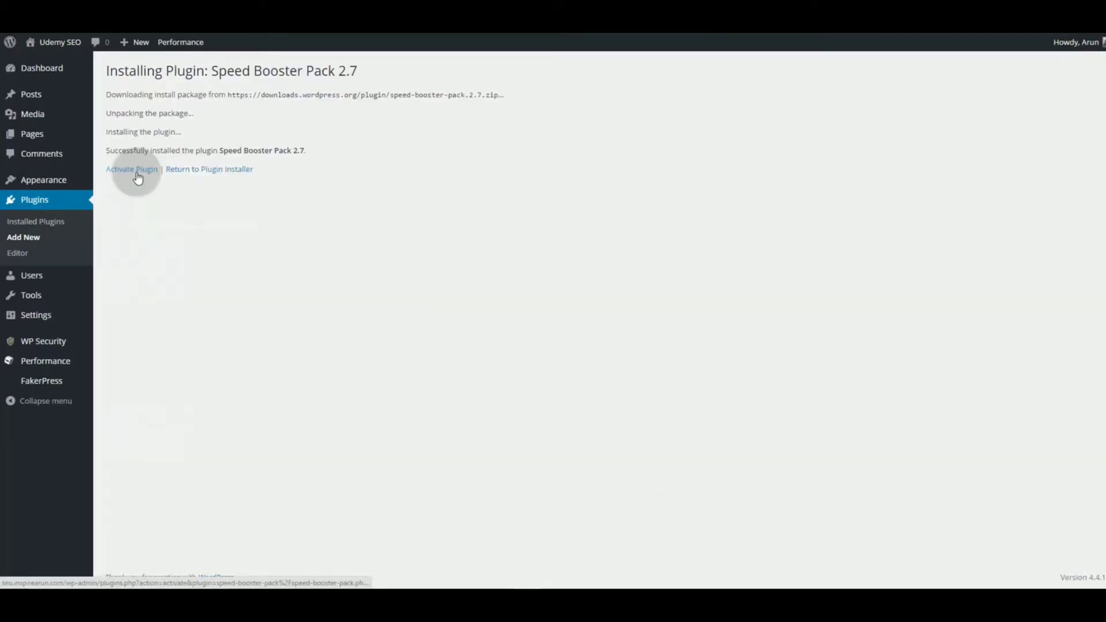
pyautogui.click(136, 172)
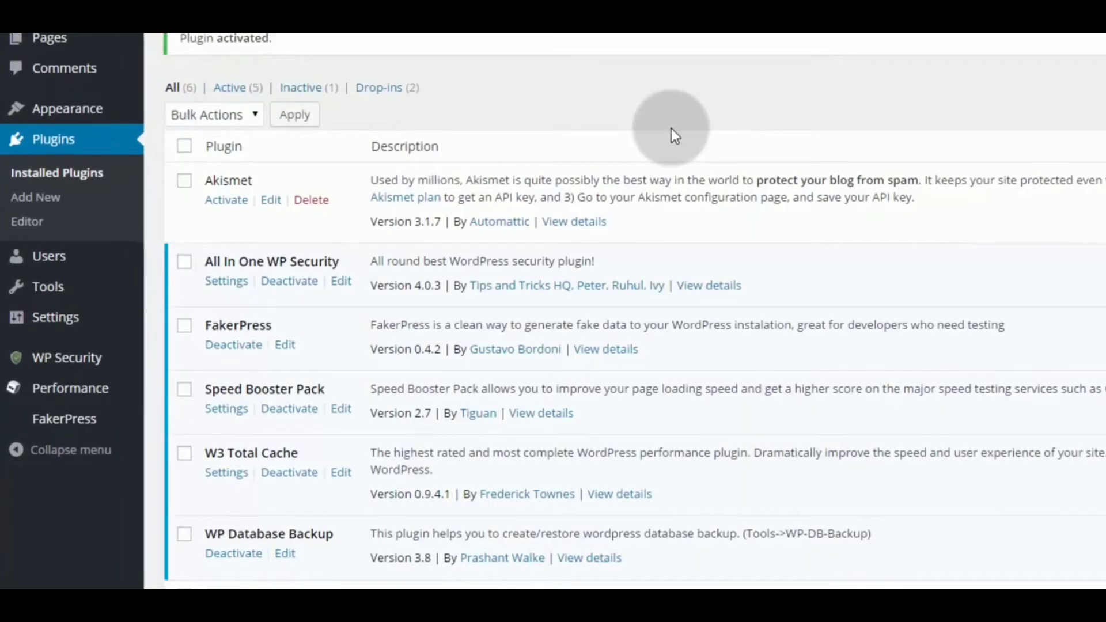
pyautogui.moveTo(81, 321)
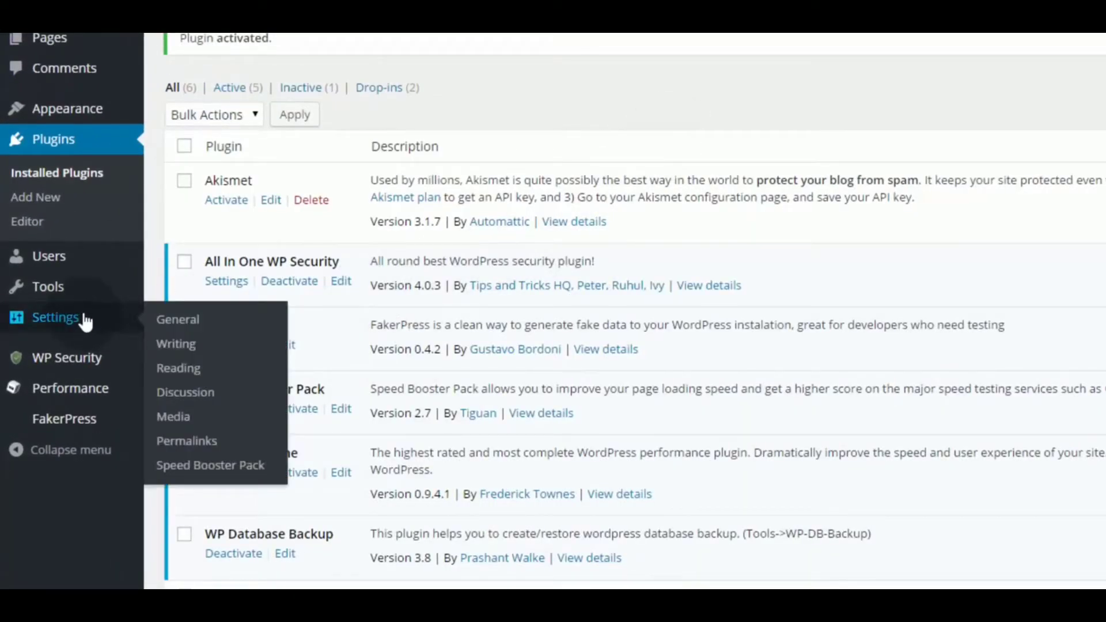
pyautogui.click(261, 477)
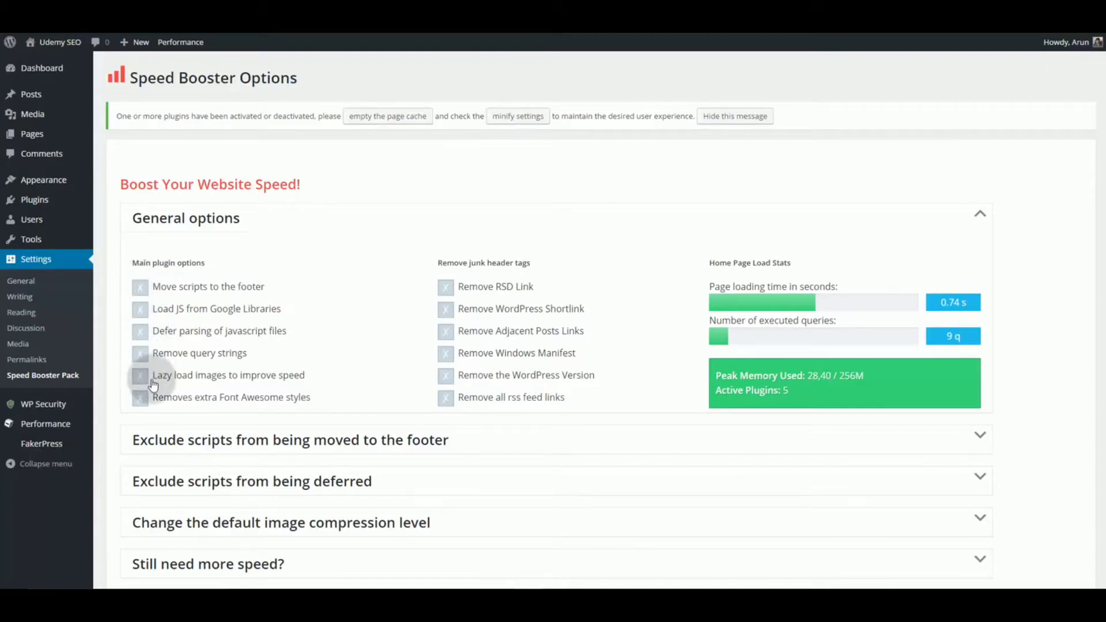
# Step: Enable removing query strings, lazy loading of images and all six junk header tag removals, from RSD link to RSS feed links
pyautogui.click(140, 355)
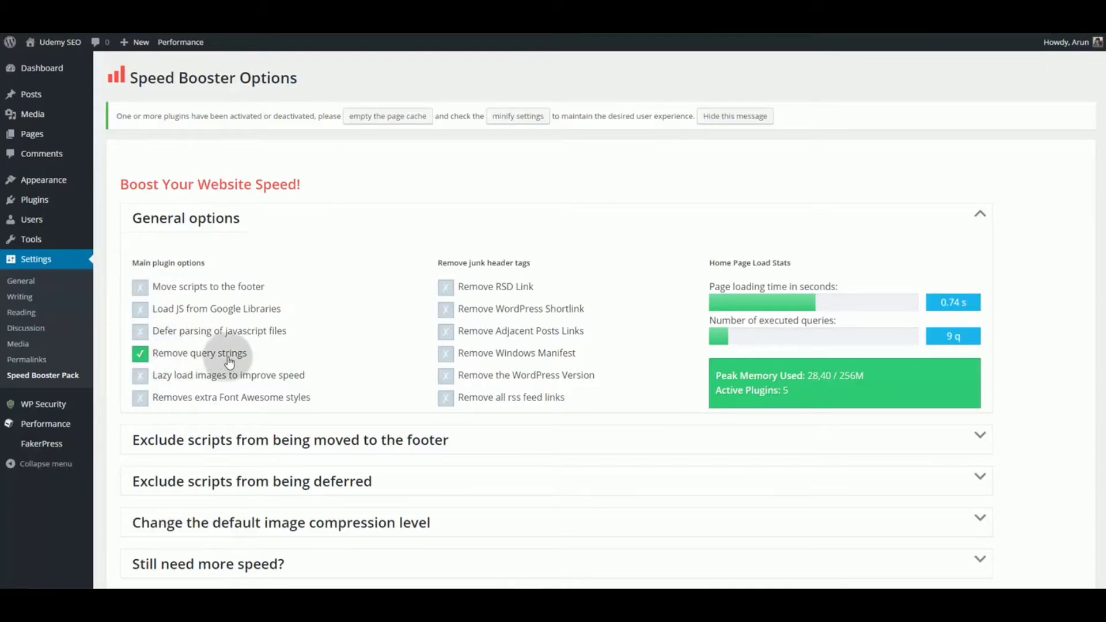
pyautogui.click(140, 375)
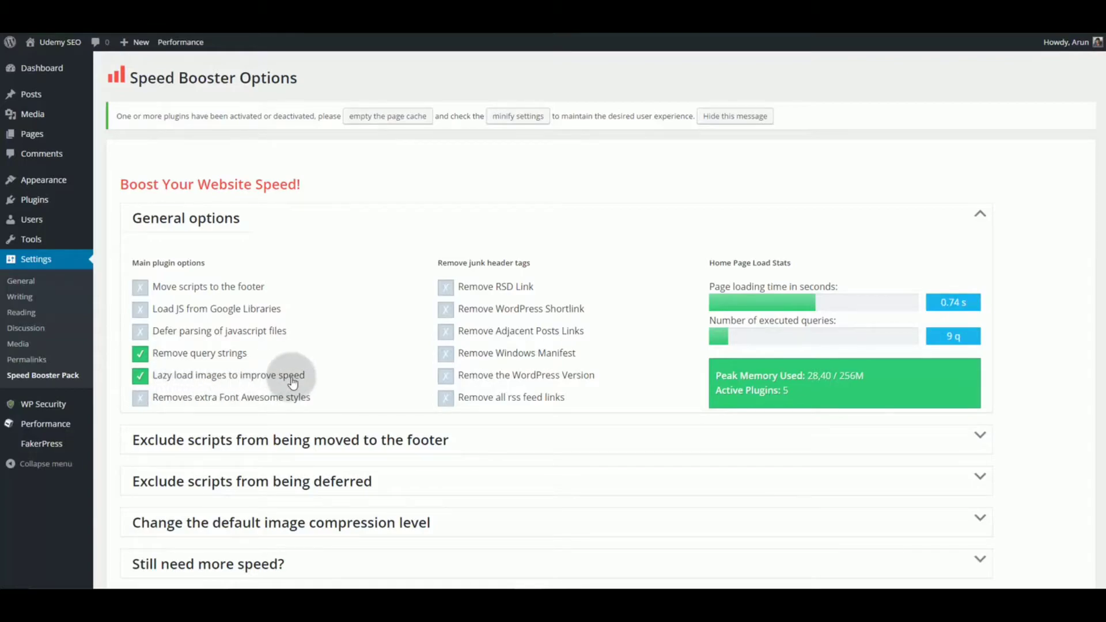
pyautogui.click(445, 287)
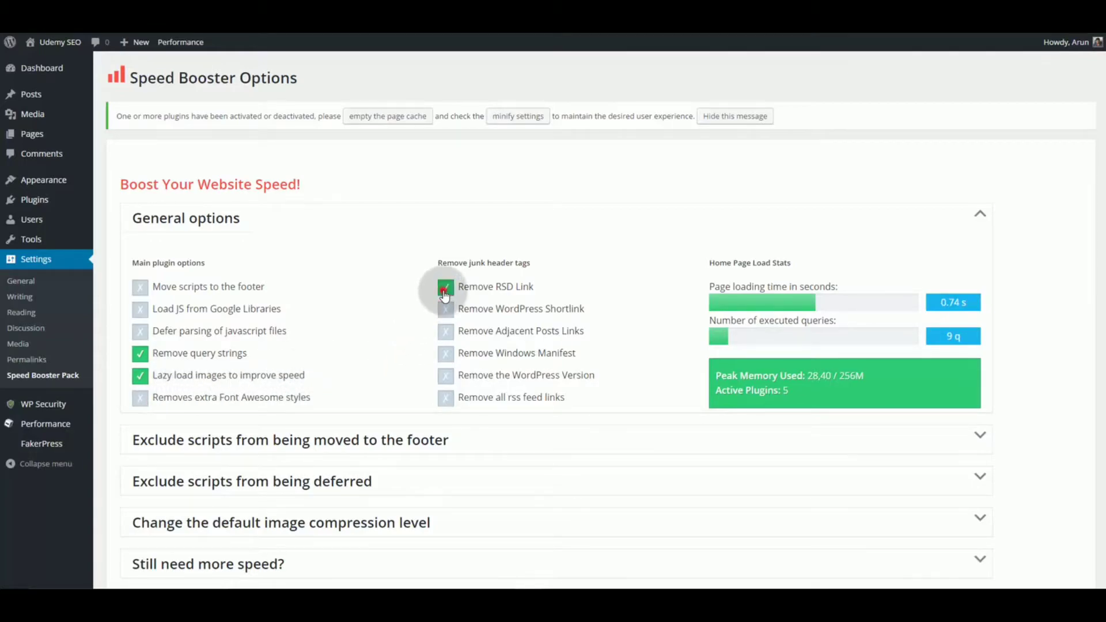
pyautogui.click(445, 309)
pyautogui.click(446, 331)
pyautogui.click(445, 353)
pyautogui.click(445, 375)
pyautogui.click(445, 397)
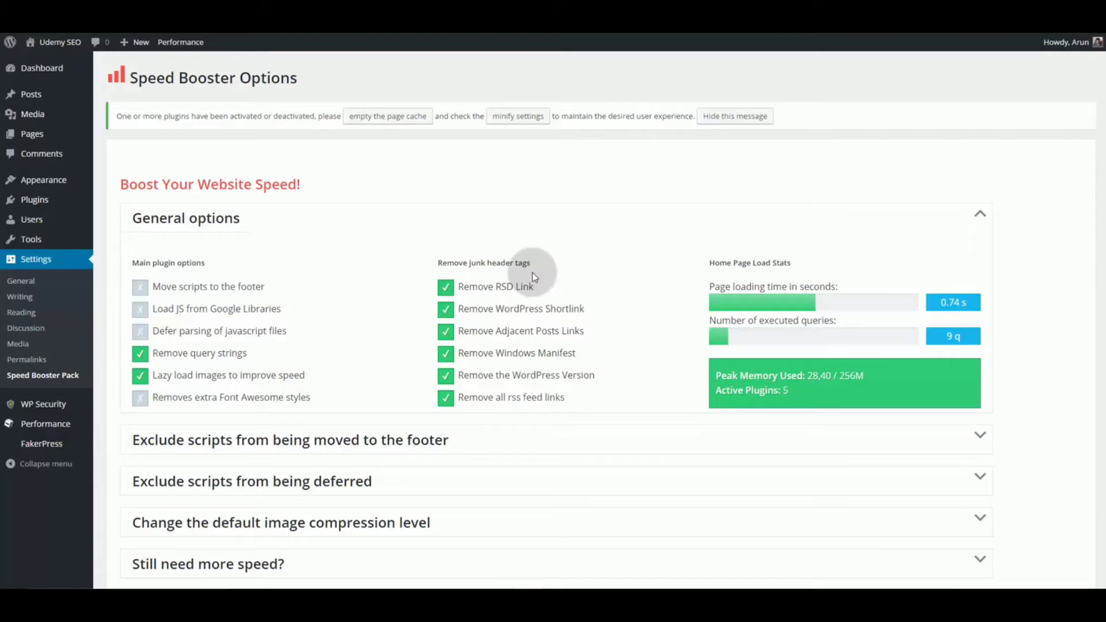
# Step: Save the Speed Booster Pack changes and empty the page cache
pyautogui.scroll(-4, 532, 271)
pyautogui.click(151, 371)
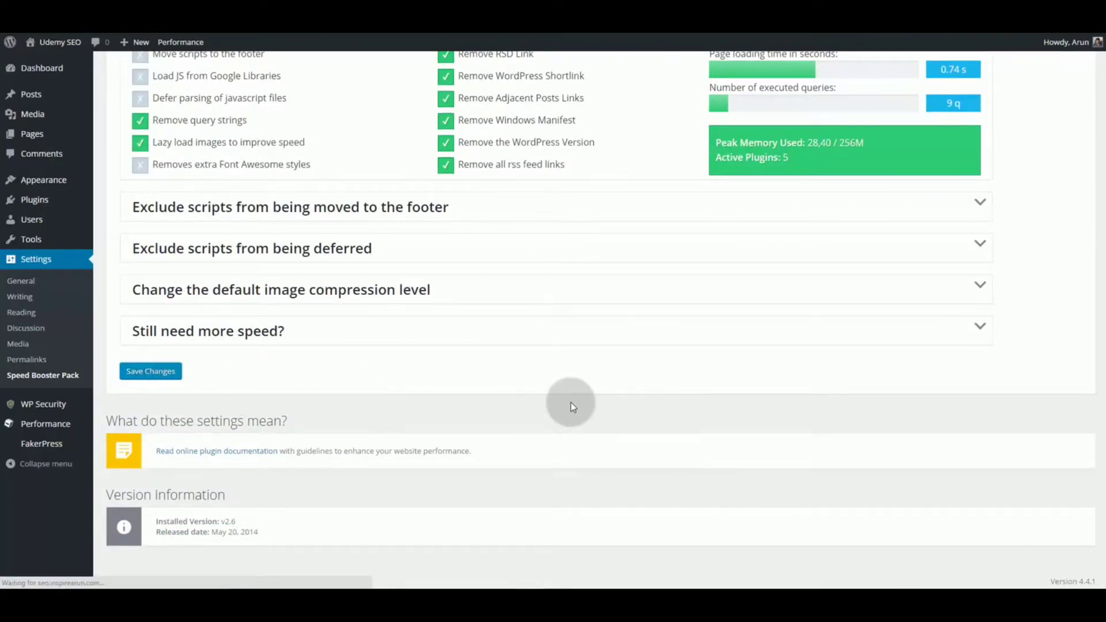
pyautogui.scroll(-5, 461, 334)
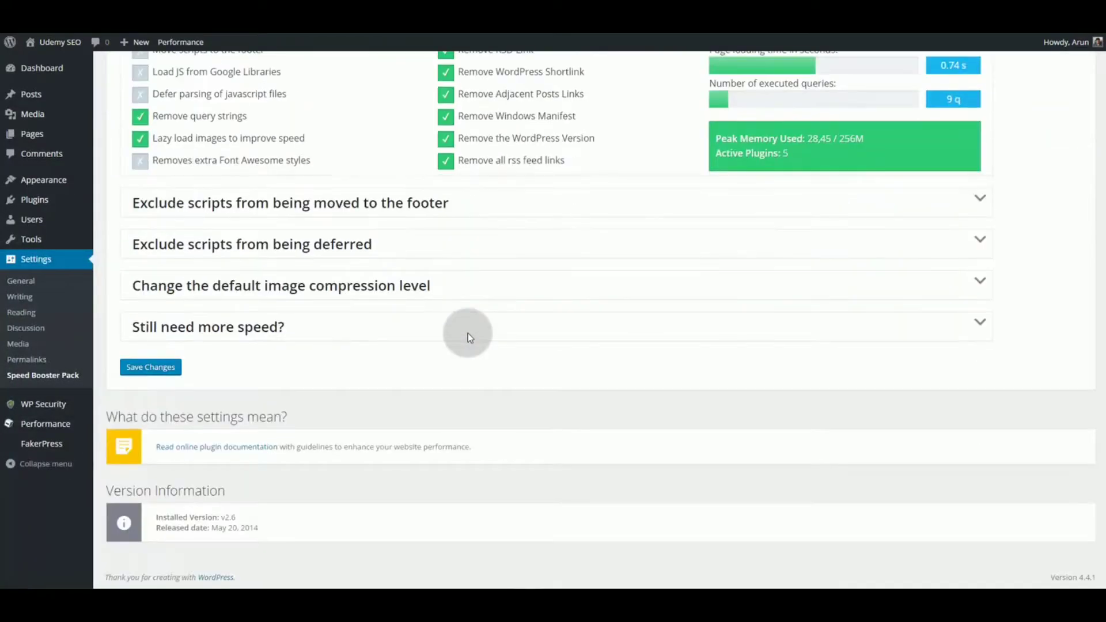
pyautogui.scroll(1, 365, 376)
pyautogui.scroll(4, 374, 323)
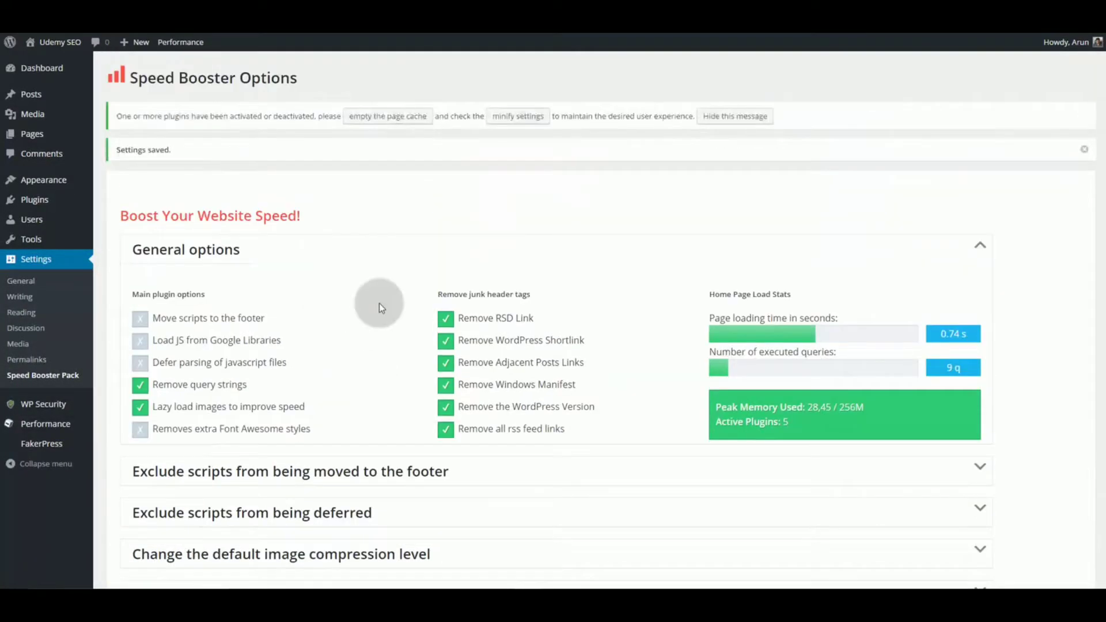
pyautogui.click(406, 118)
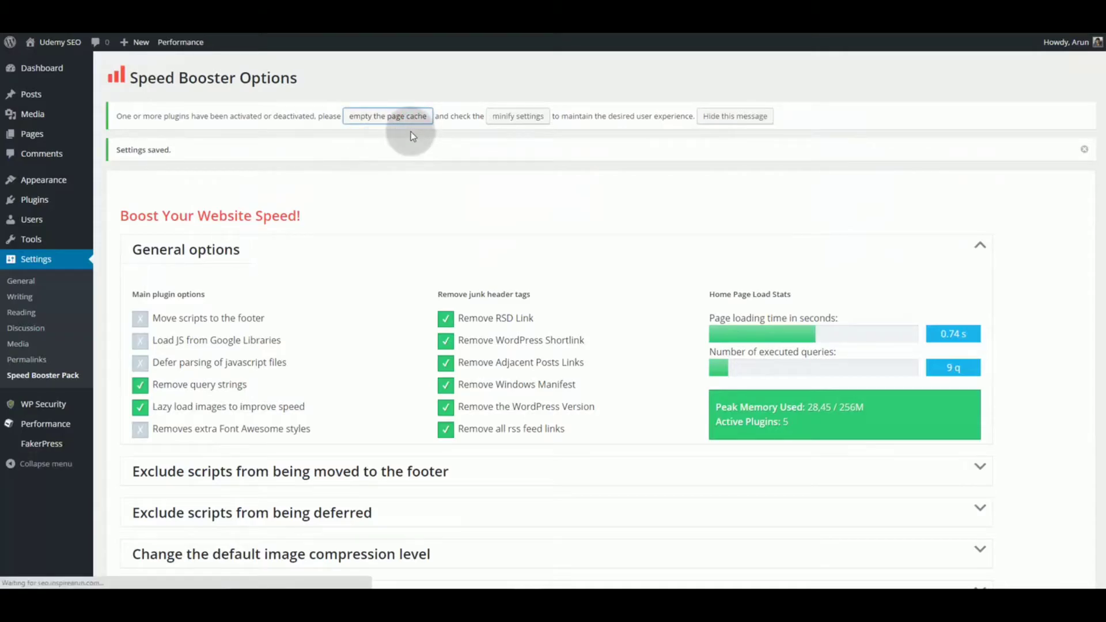
# Step: Visit the Udemy SEO site's front end, and re-test seo.inspirearun.com from its GTmetrix report
pyautogui.moveTo(58, 44)
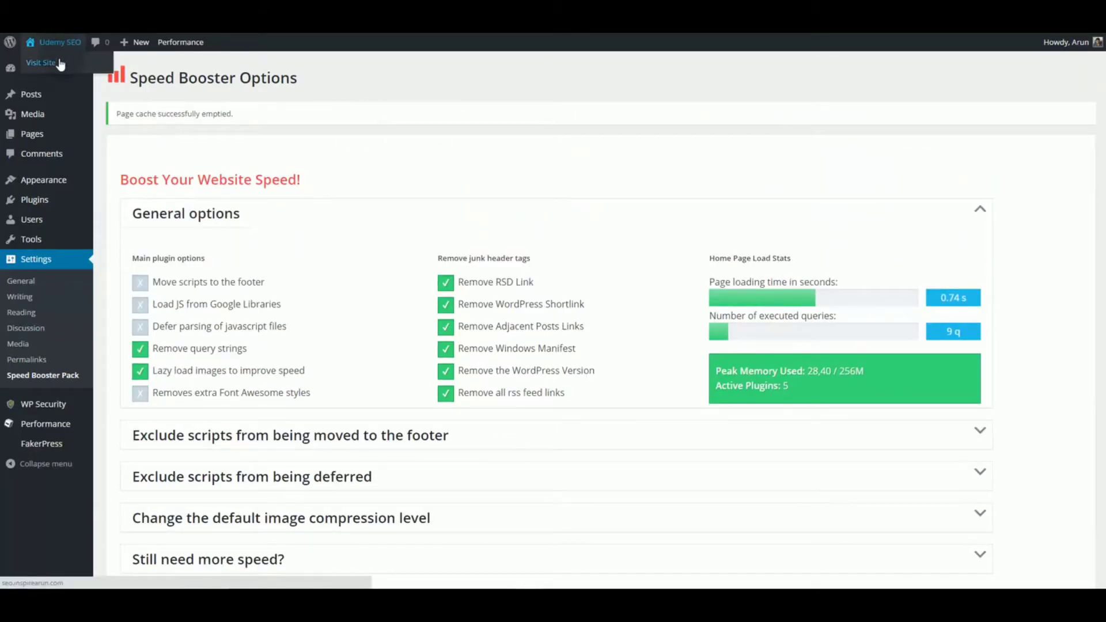
pyautogui.click(53, 62)
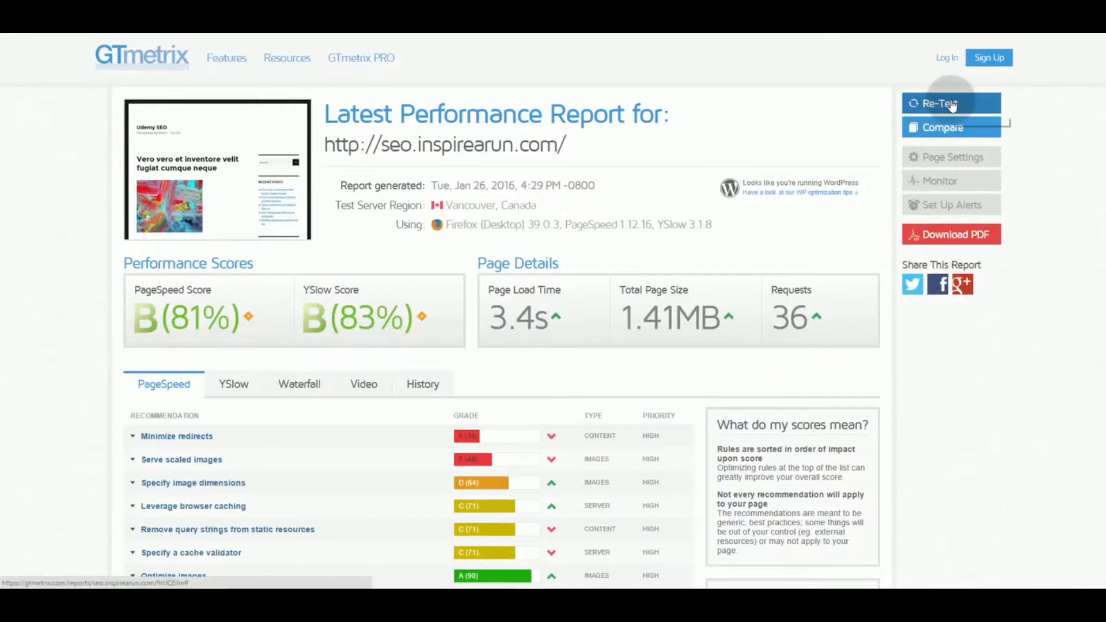
pyautogui.click(948, 105)
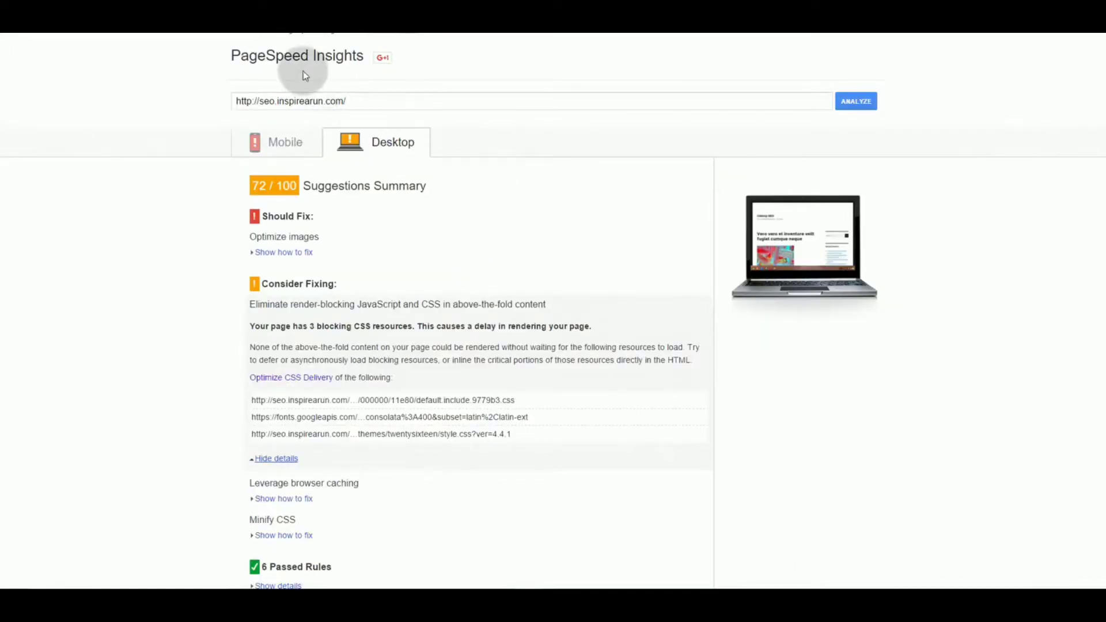
# Step: Re-analyze seo.inspirearun.com in PageSpeed Insights and examine the Minify CSS suggestion in the desktop results
pyautogui.click(857, 102)
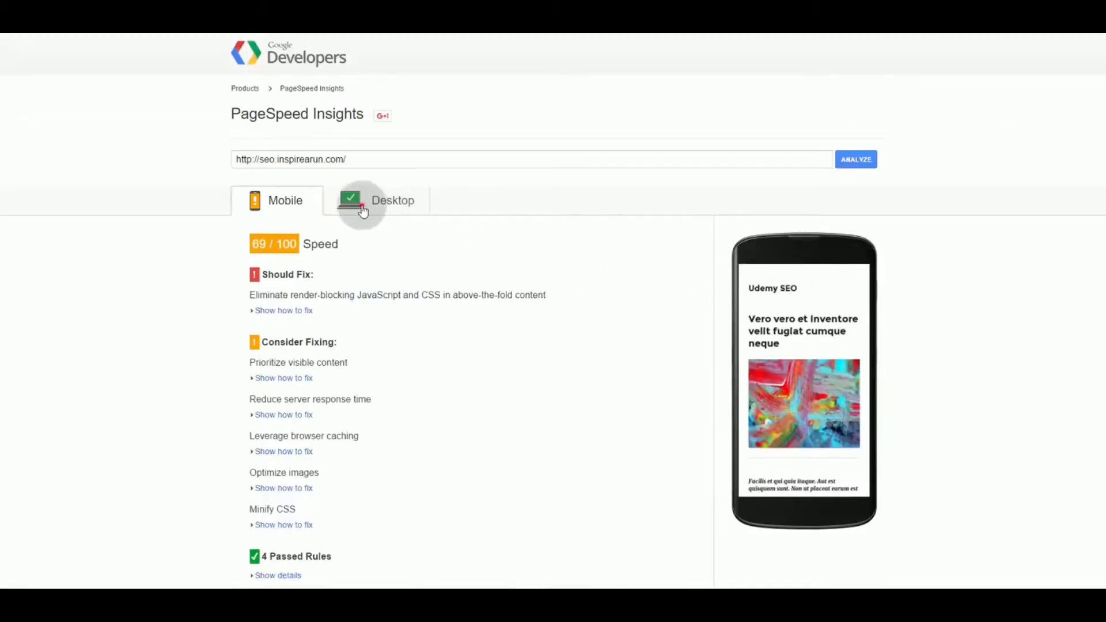
pyautogui.click(353, 199)
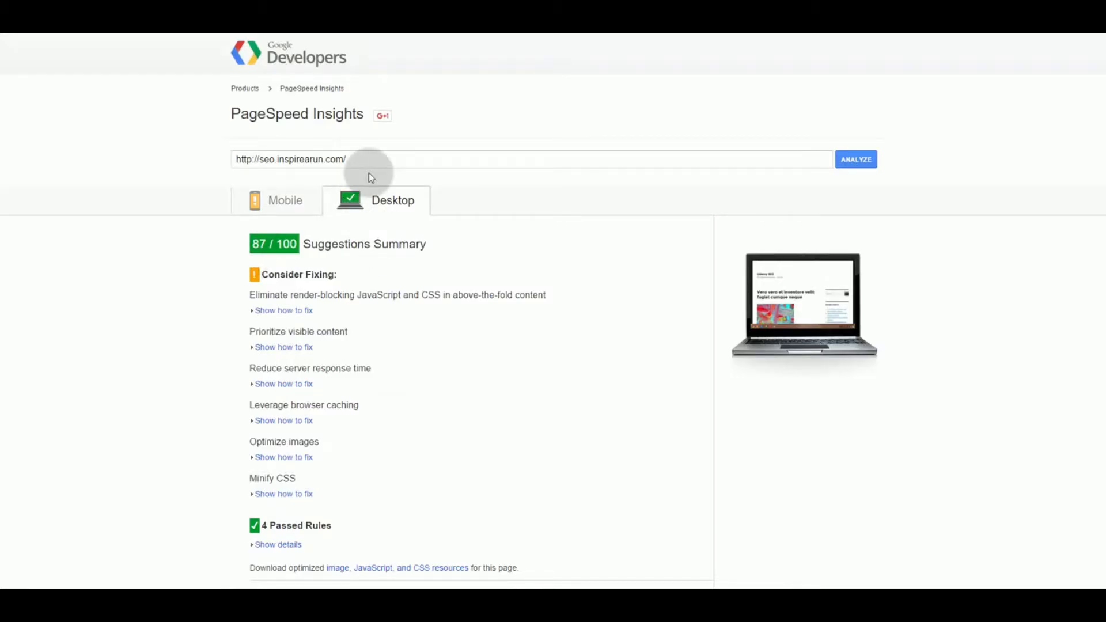
pyautogui.scroll(-2, 267, 375)
pyautogui.click(267, 375)
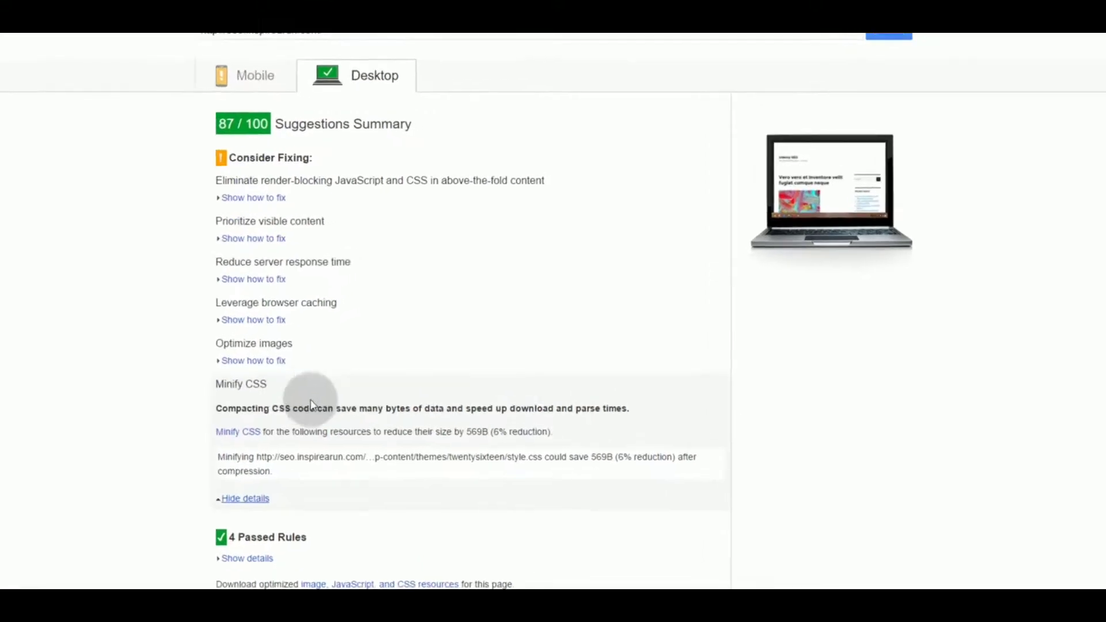
pyautogui.moveTo(483, 432); pyautogui.dragTo(470, 432)
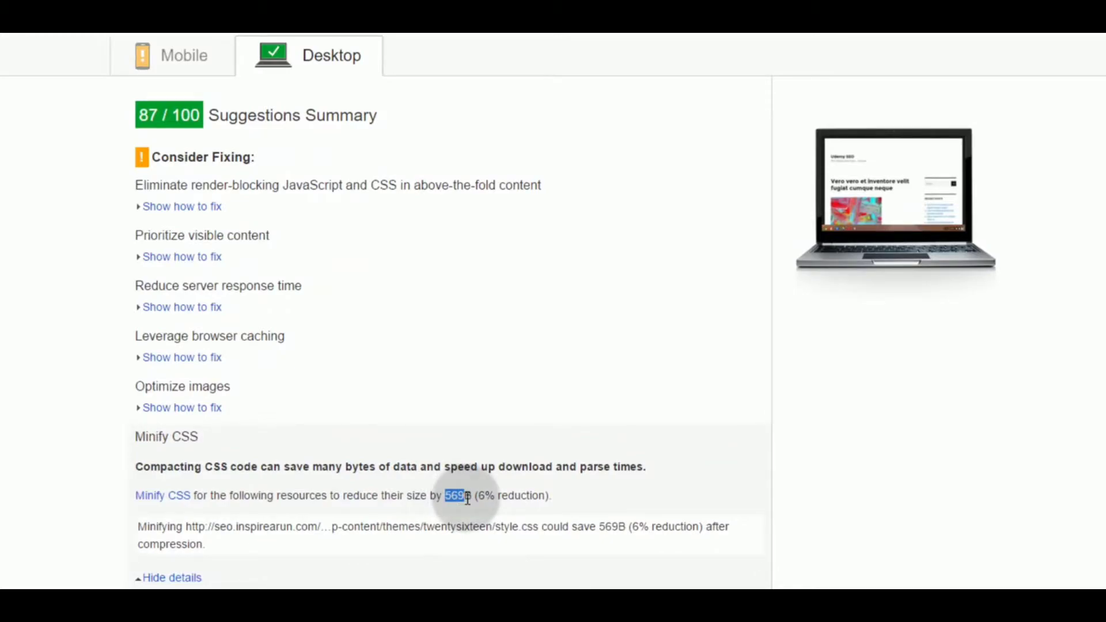
# Step: Examine the desktop suggestion details for optimizing images, leveraging browser caching and reducing server response time
pyautogui.click(181, 408)
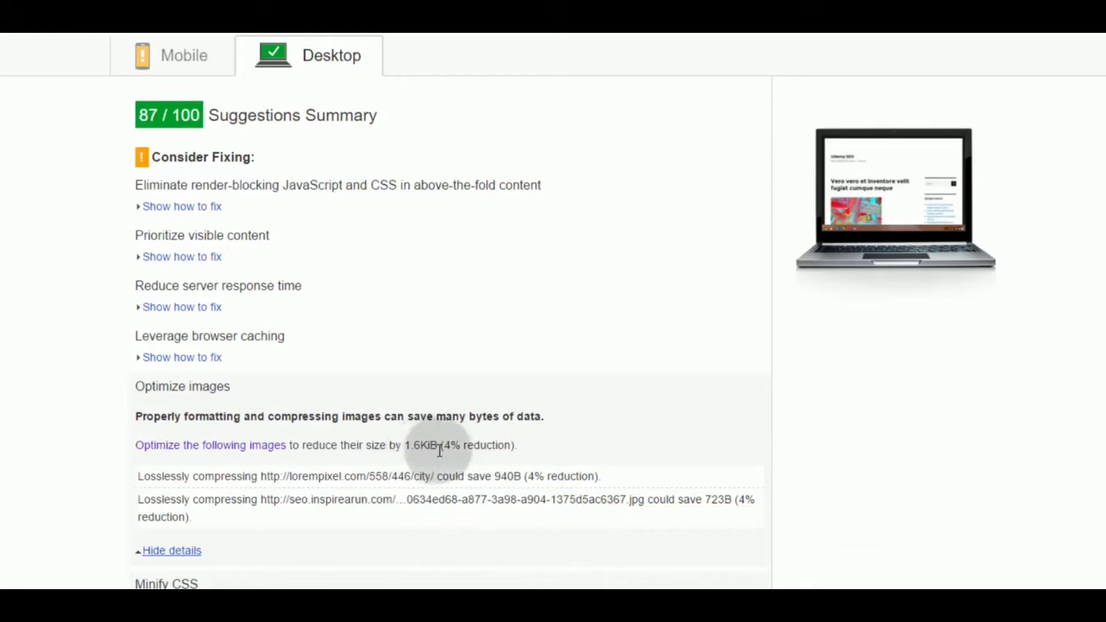
pyautogui.click(197, 358)
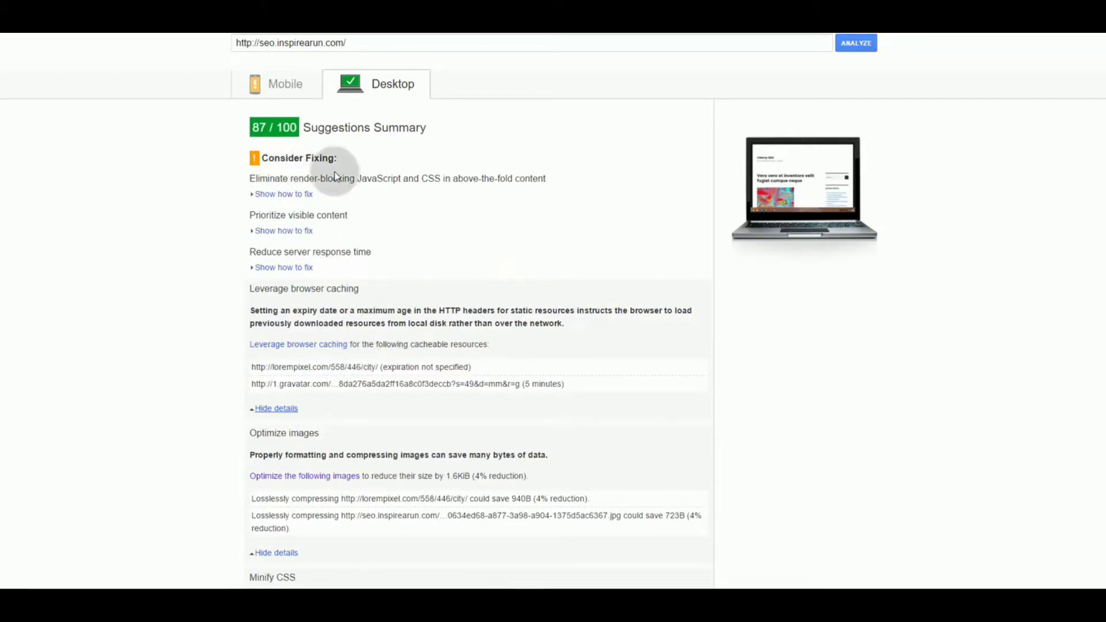
pyautogui.scroll(3, 334, 356)
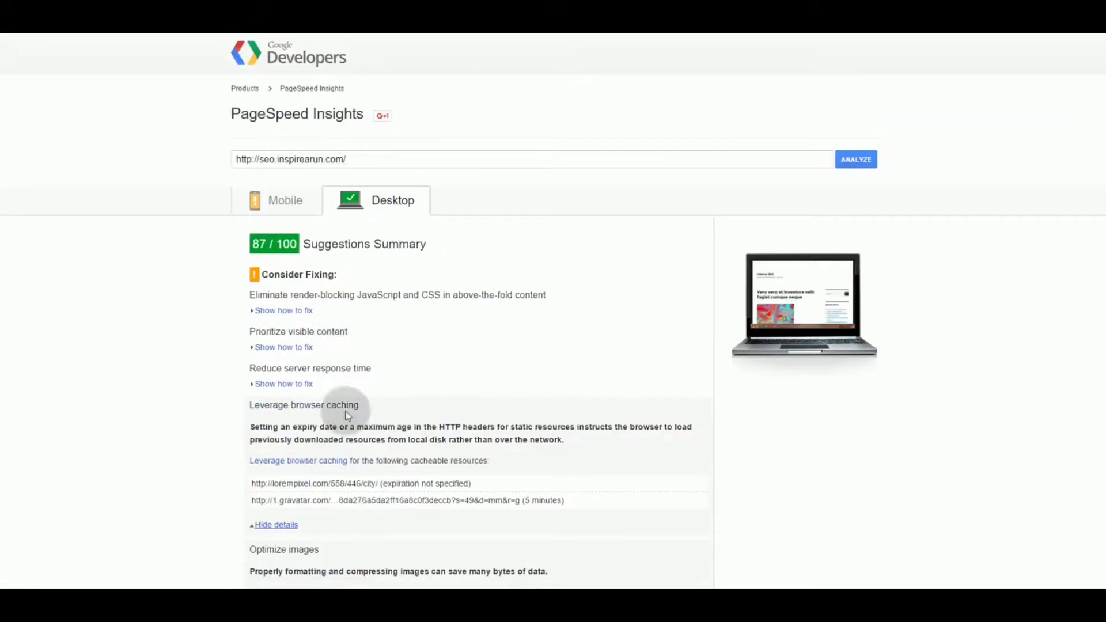
pyautogui.click(288, 384)
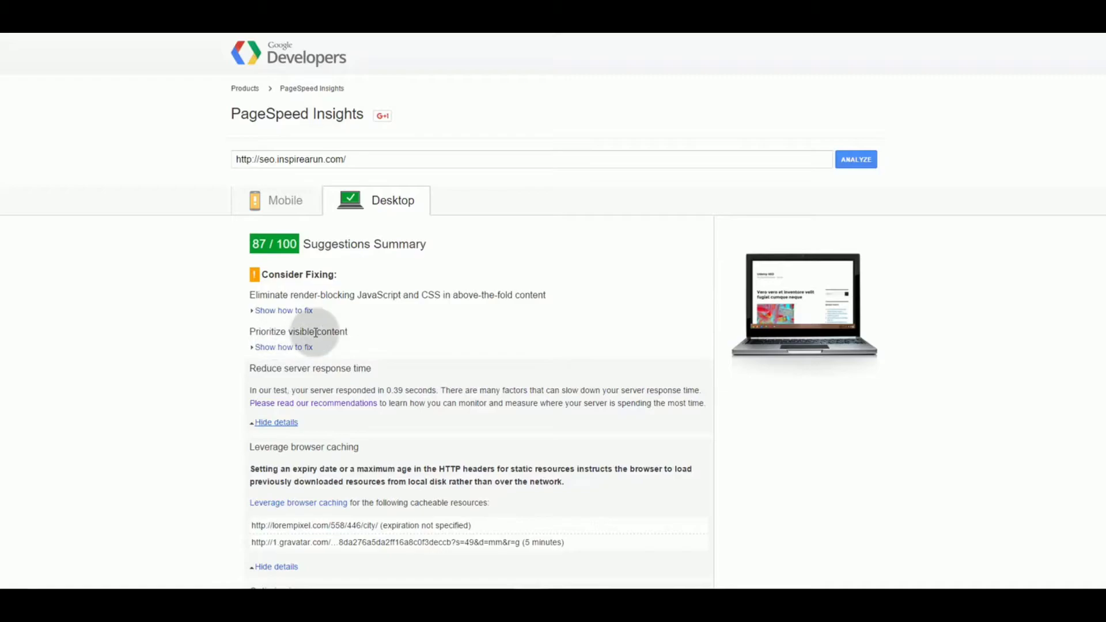
pyautogui.moveTo(248, 295); pyautogui.dragTo(539, 296)
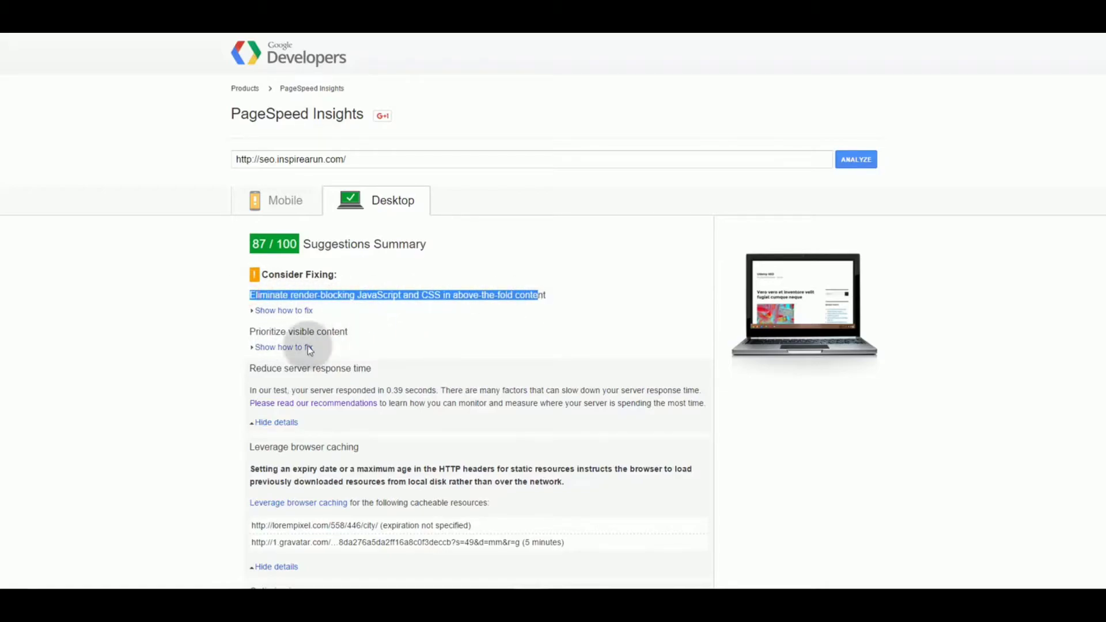
# Step: Switch to the mobile results and examine the render-blocking suggestion and the details for prioritizing visible content
pyautogui.click(285, 212)
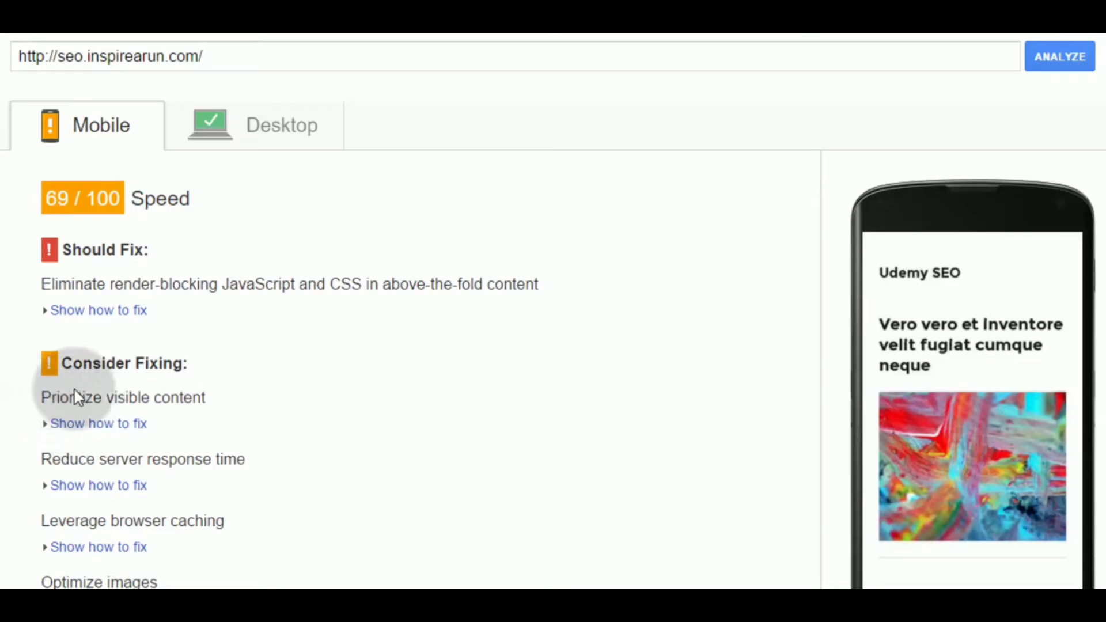
pyautogui.moveTo(39, 397); pyautogui.dragTo(205, 399)
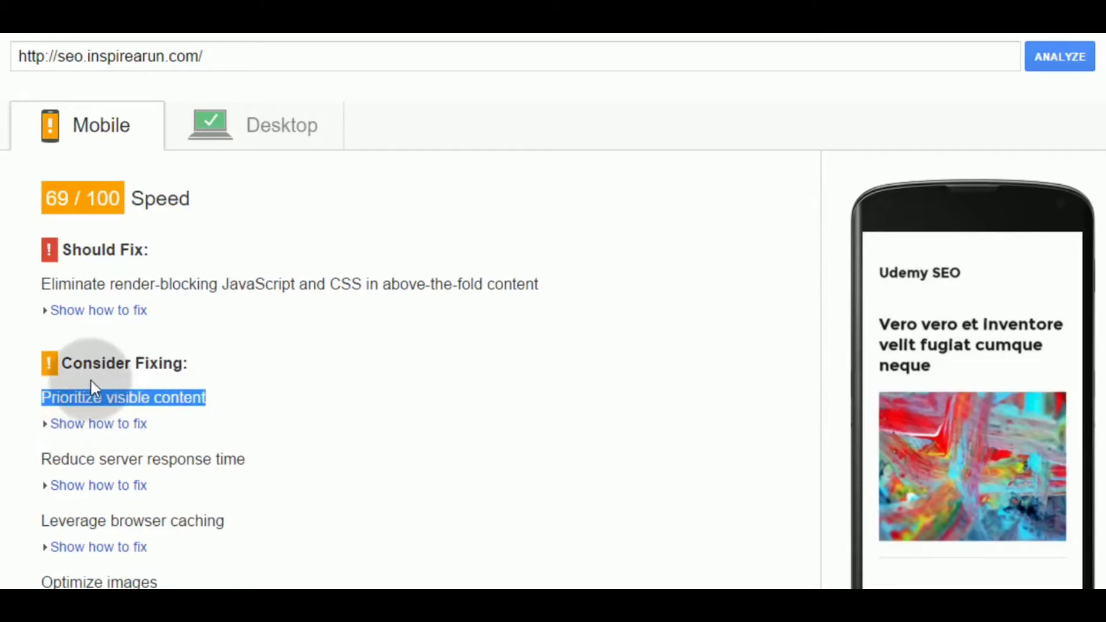
pyautogui.scroll(-2, 124, 285)
pyautogui.click(97, 296)
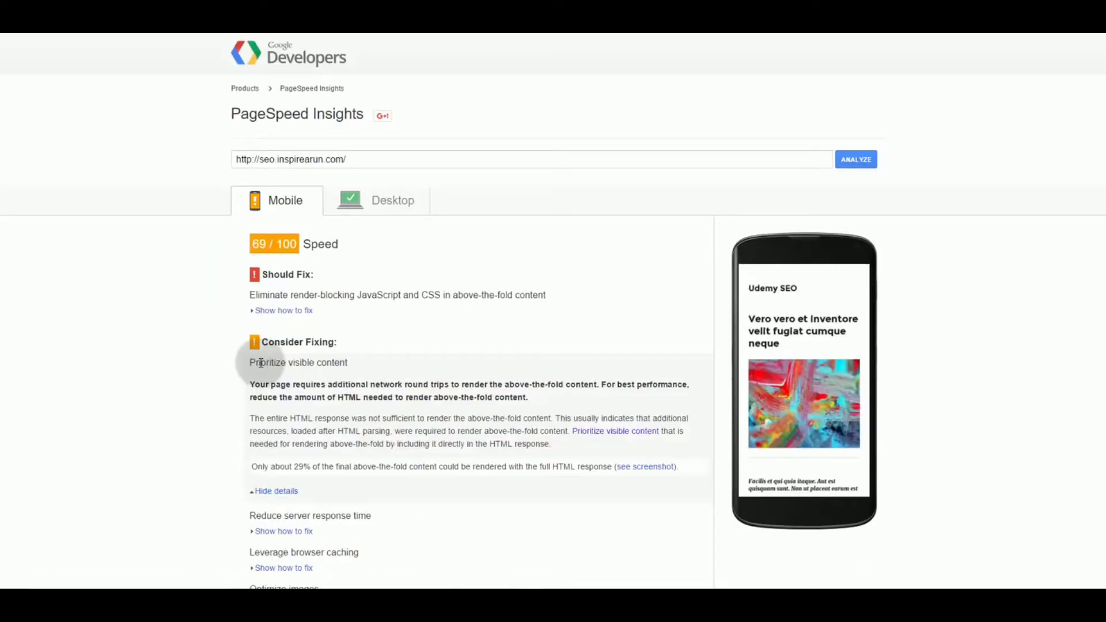
pyautogui.moveTo(258, 362); pyautogui.dragTo(327, 362)
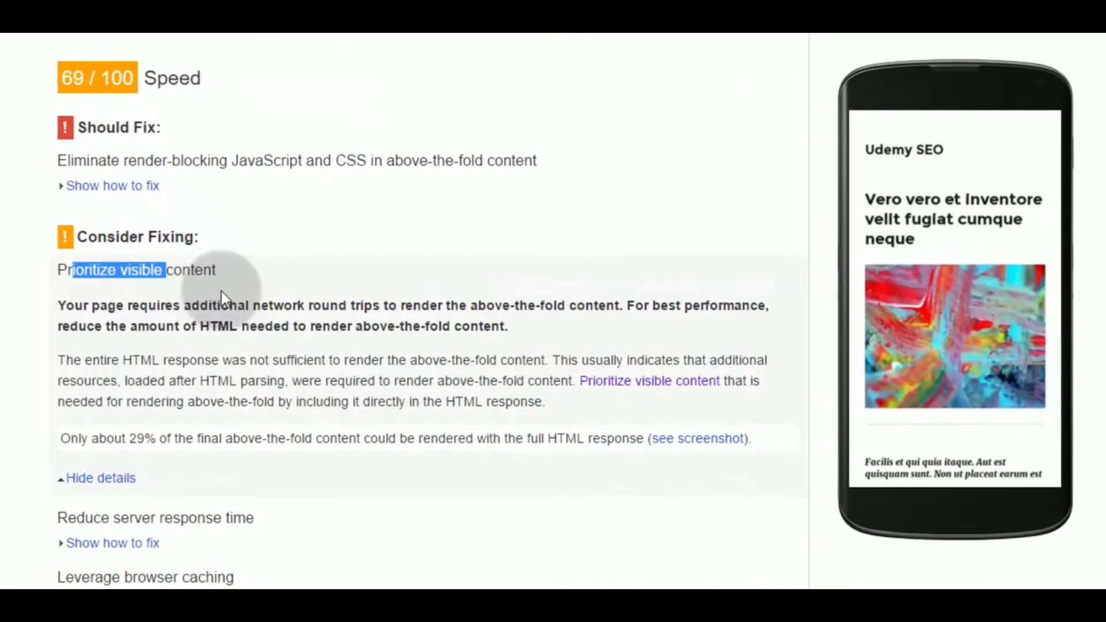
pyautogui.click(186, 288)
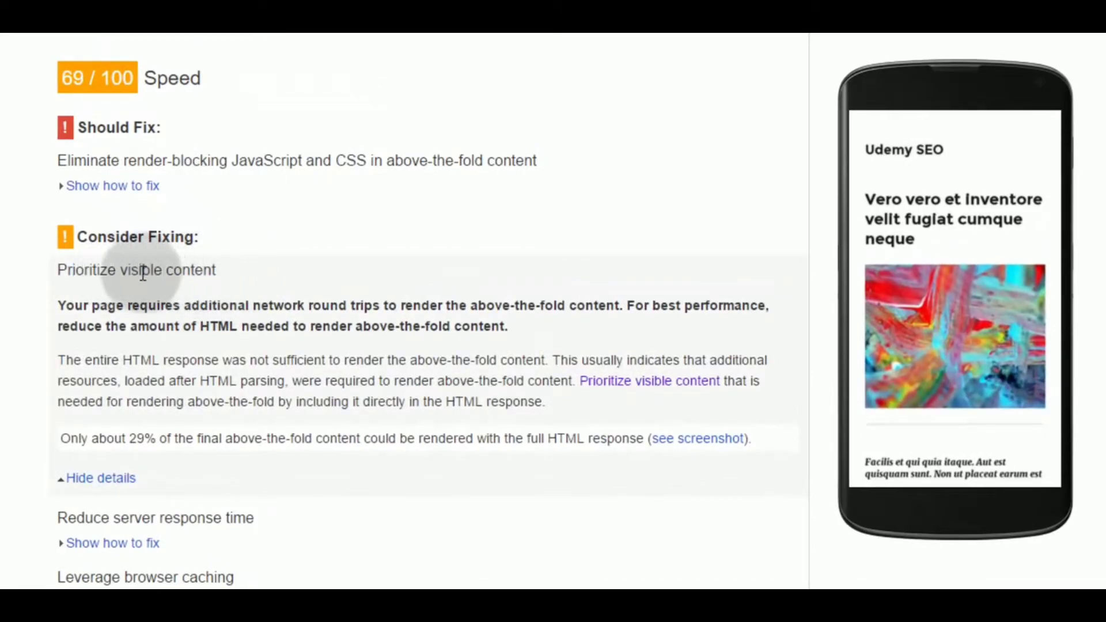
pyautogui.moveTo(54, 162); pyautogui.dragTo(247, 173)
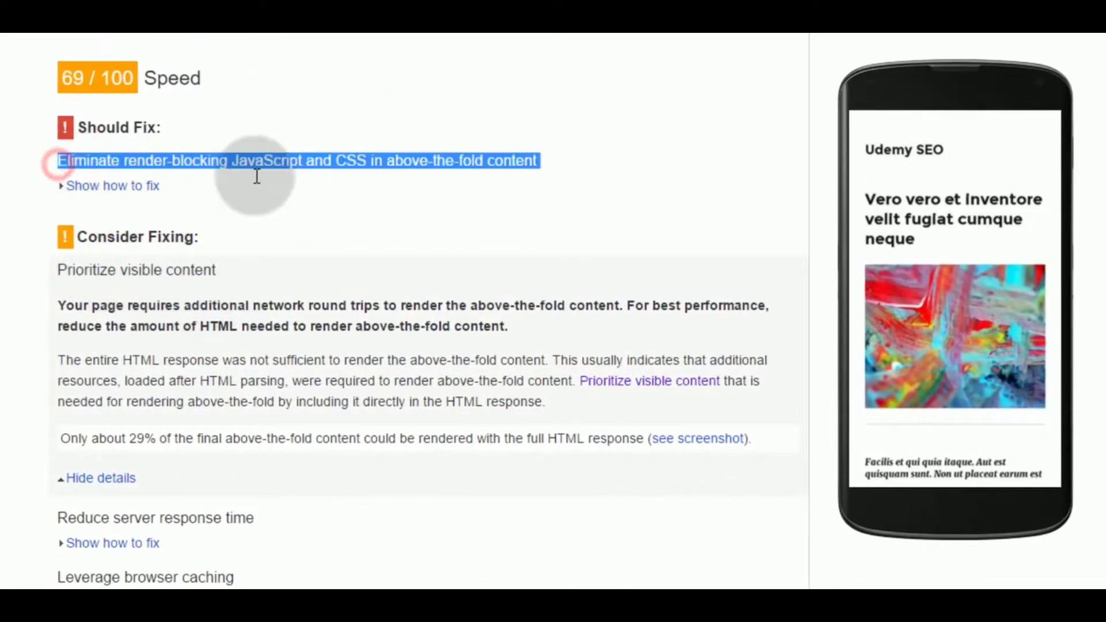
pyautogui.click(209, 344)
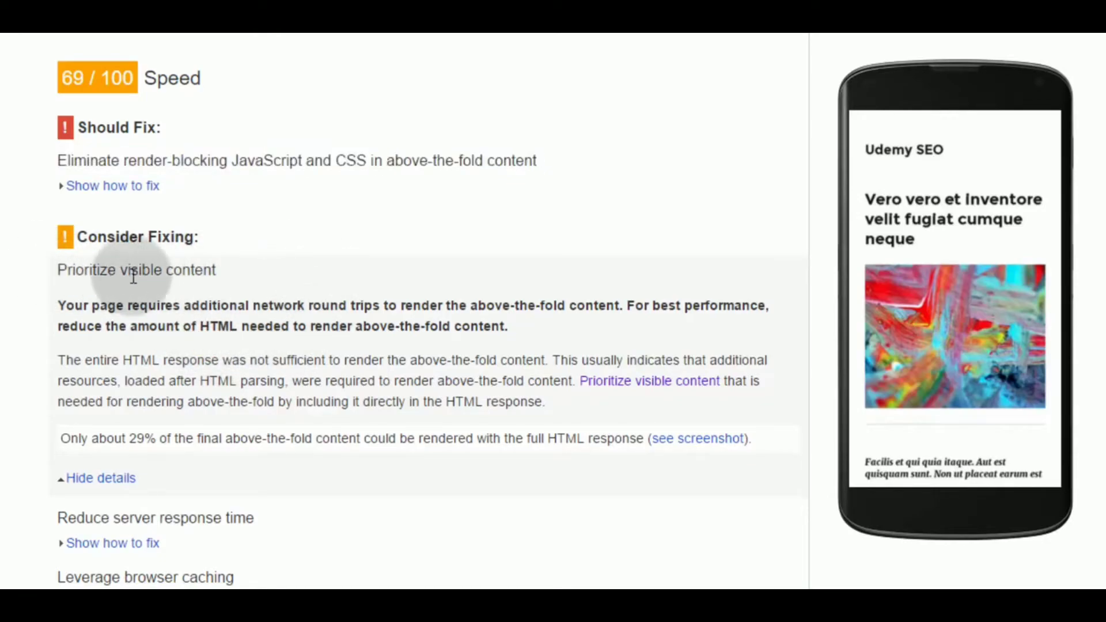
# Step: Compare the above-the-fold screenshot rendered from the full HTML response with the original mobile preview
pyautogui.click(680, 439)
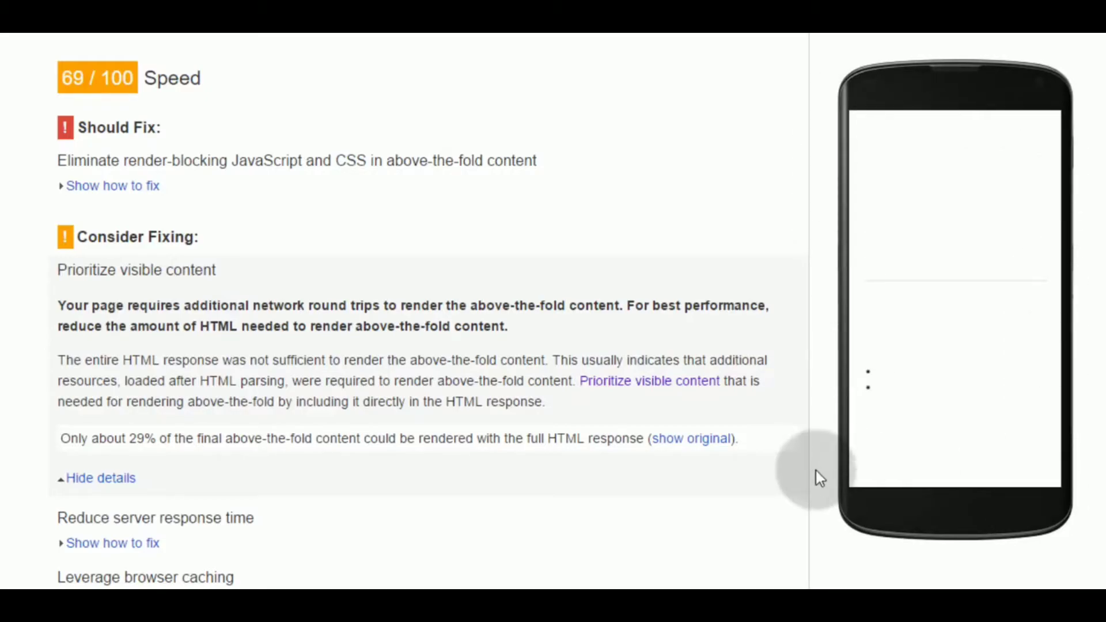
pyautogui.click(712, 441)
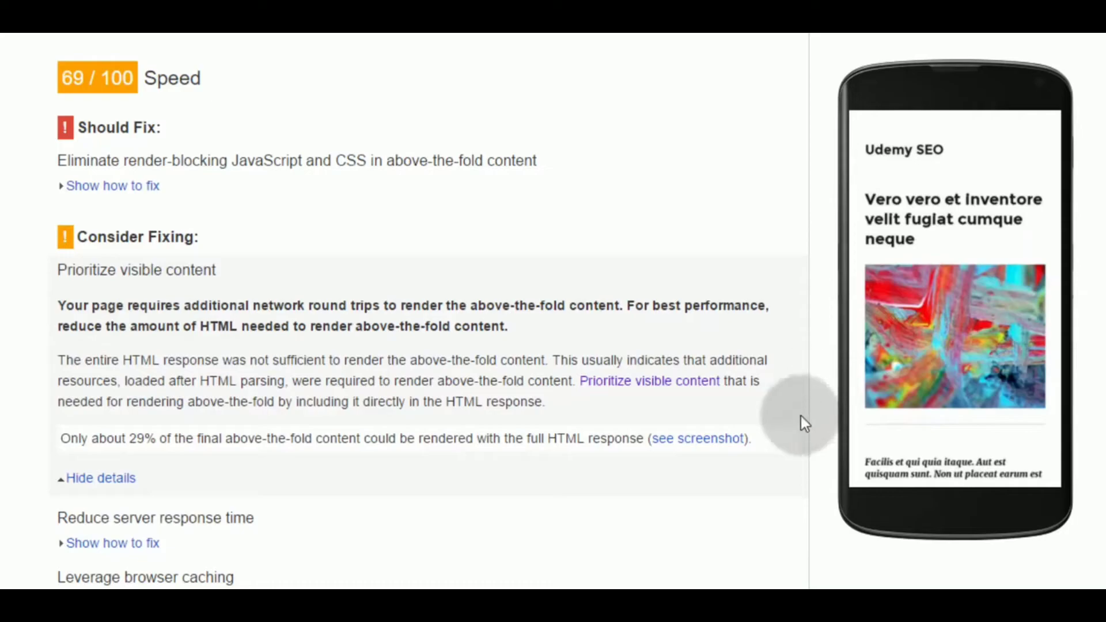
pyautogui.click(719, 441)
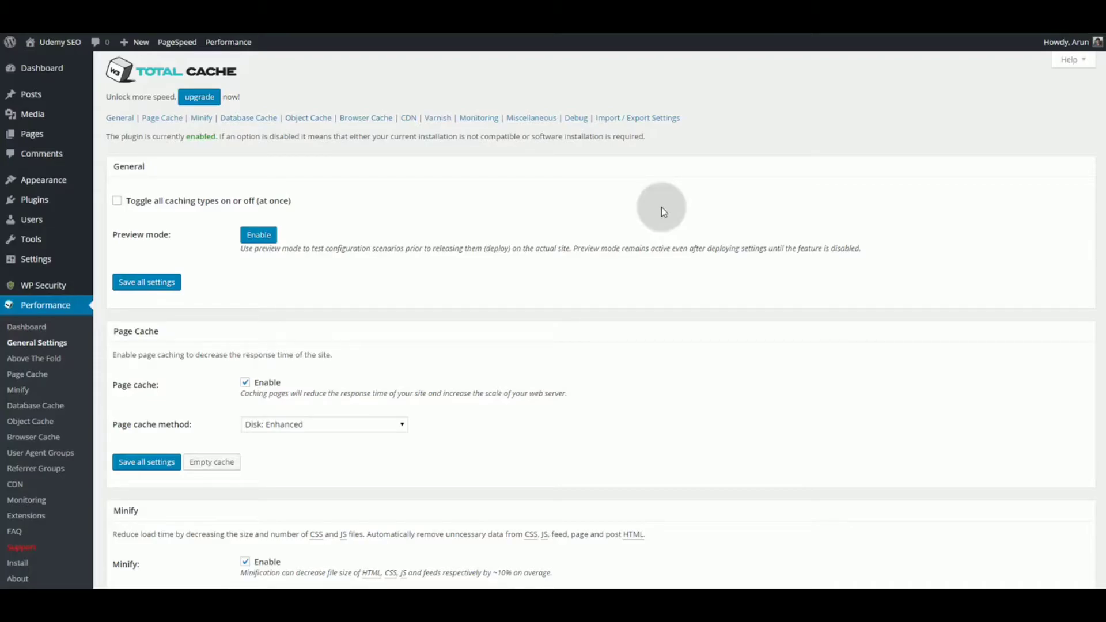
# Step: Examine the Database Cache and Object Cache sections in the W3 Total Cache general settings
pyautogui.scroll(-10, 661, 207)
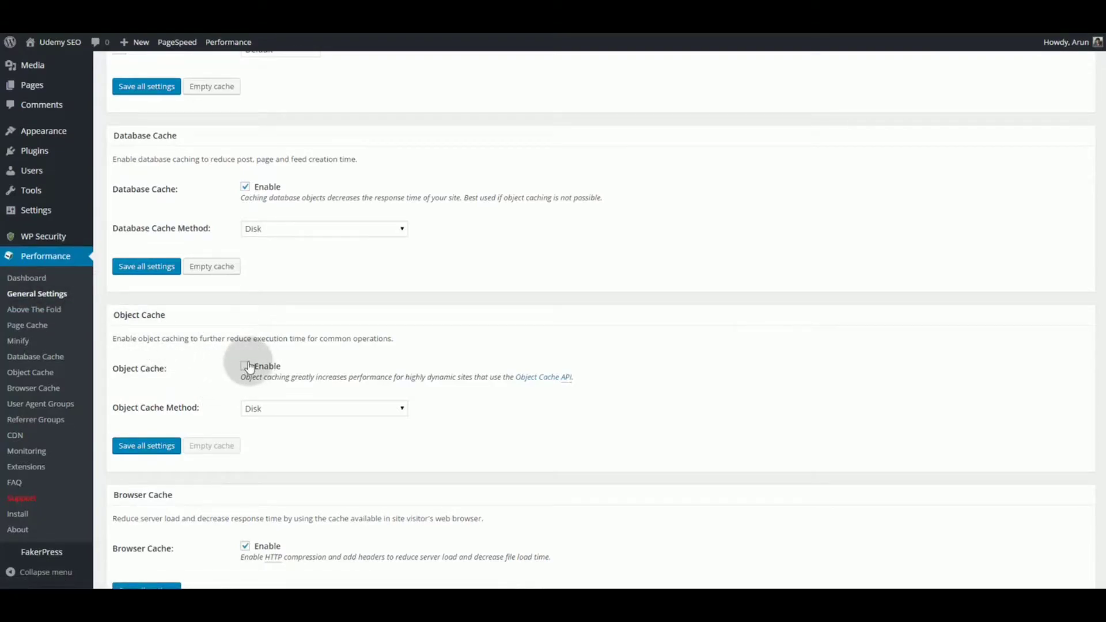
pyautogui.scroll(1, 249, 367)
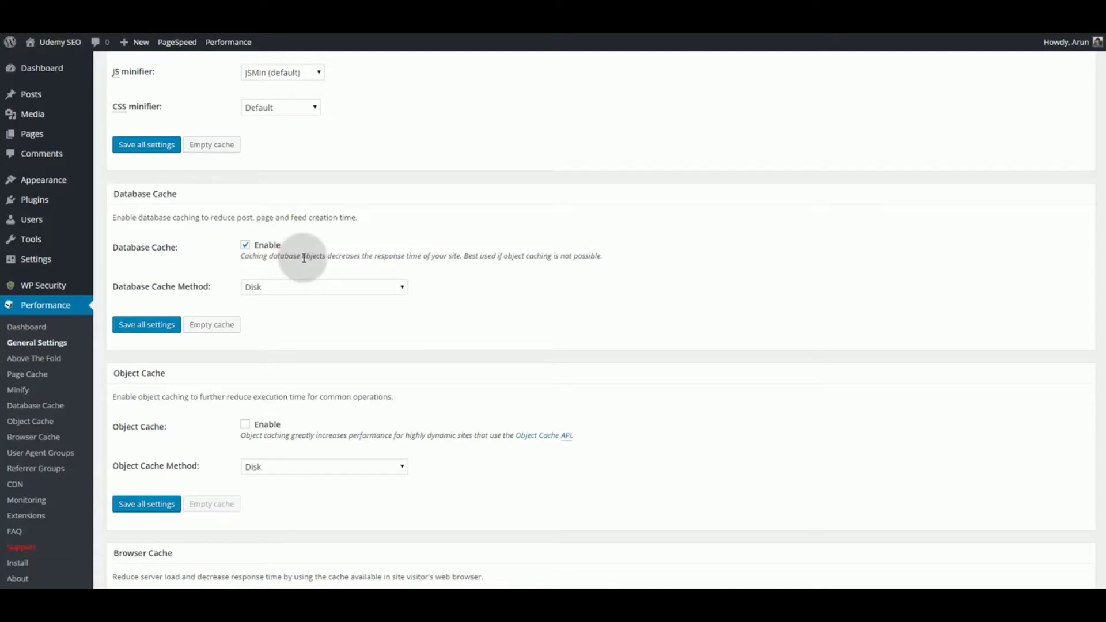
pyautogui.moveTo(377, 256); pyautogui.dragTo(458, 256)
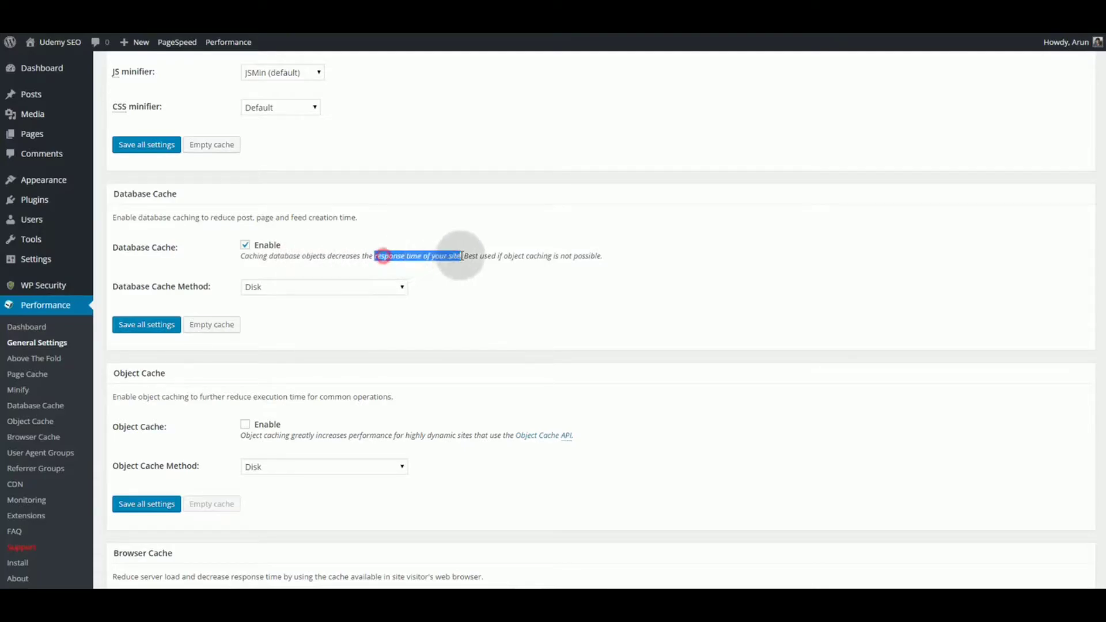
pyautogui.scroll(7, 470, 345)
pyautogui.scroll(2, 472, 368)
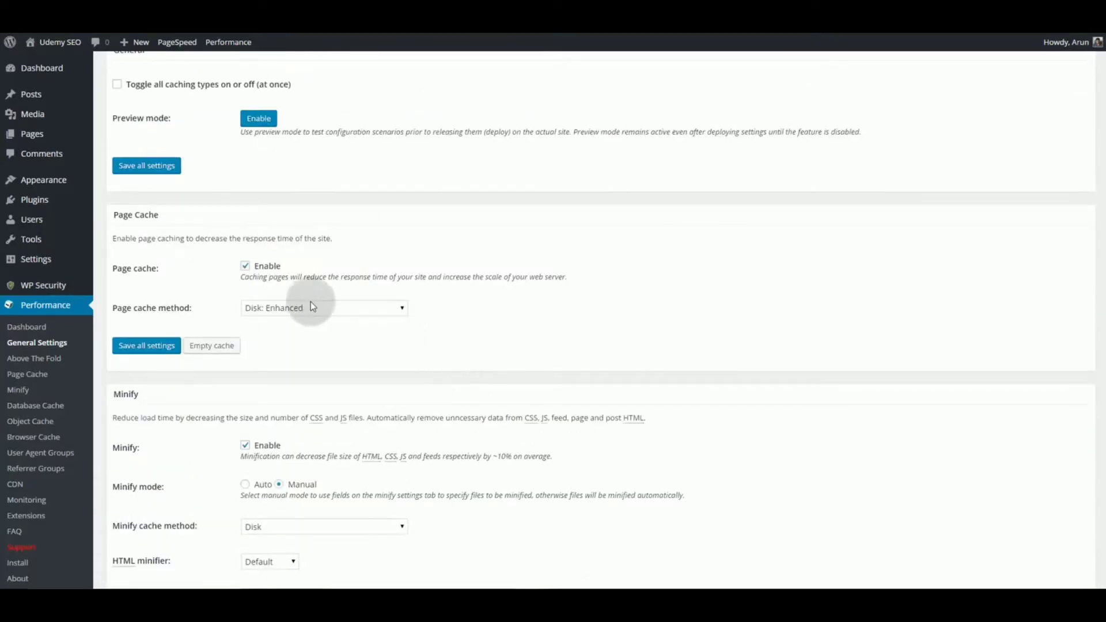
# Step: Check the available page cache methods, keeping Disk: Enhanced, and review the Minify and Database Cache sections
pyautogui.click(403, 307)
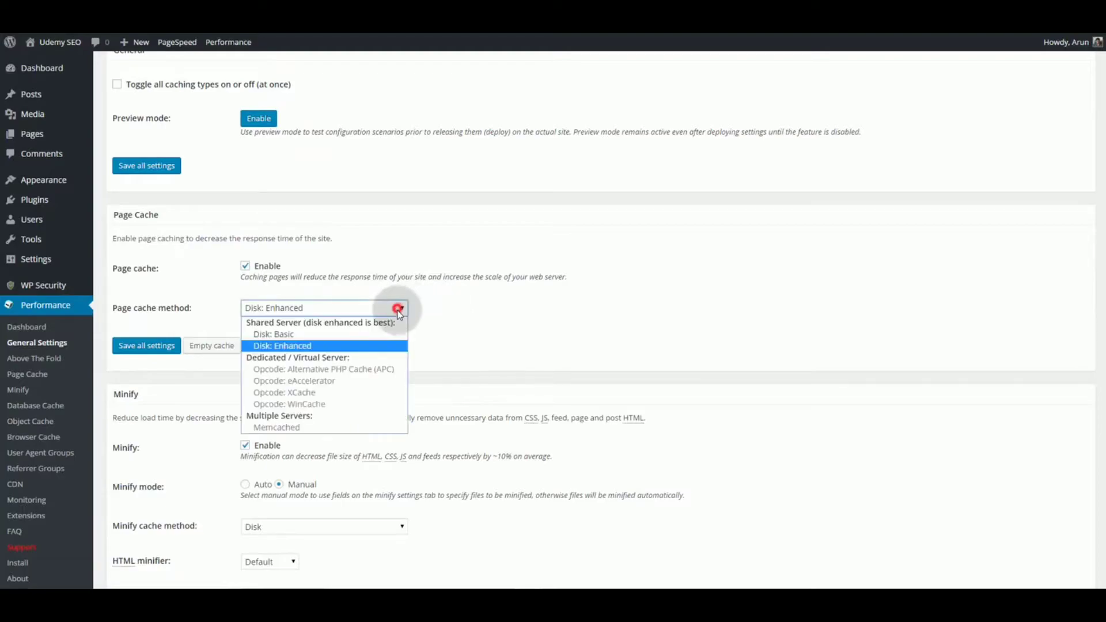
pyautogui.click(318, 346)
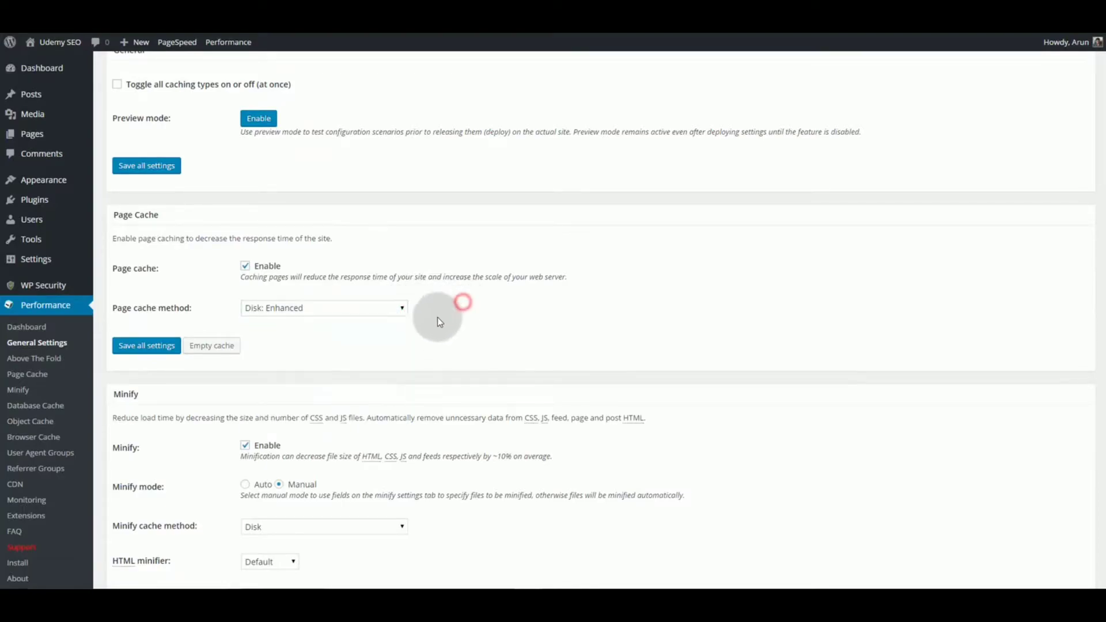
pyautogui.scroll(1, 437, 317)
pyautogui.click(402, 366)
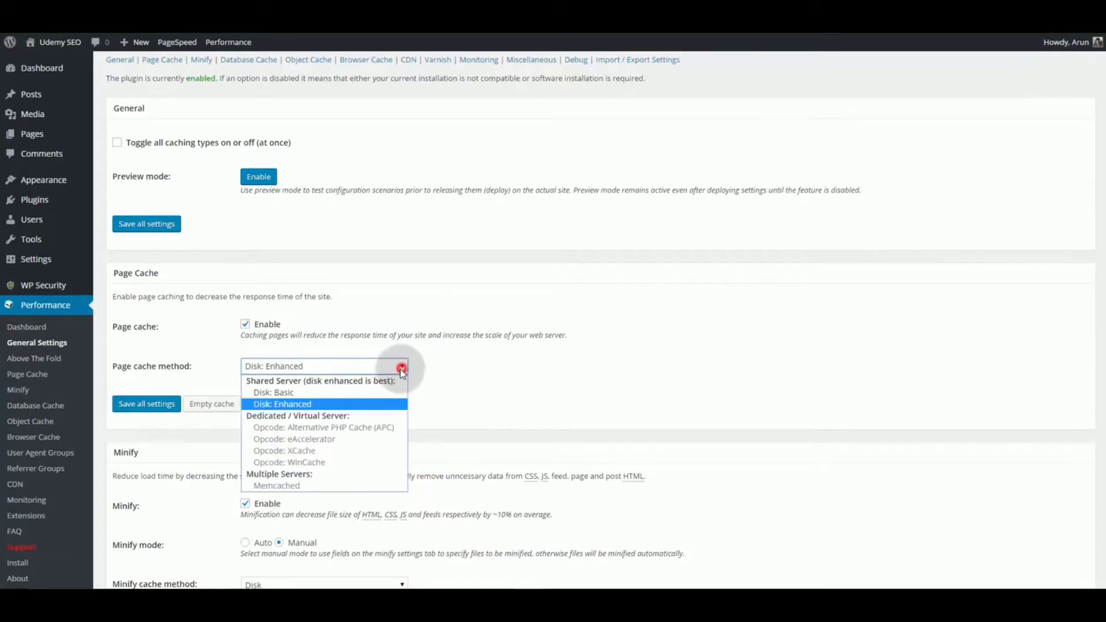
pyautogui.click(466, 386)
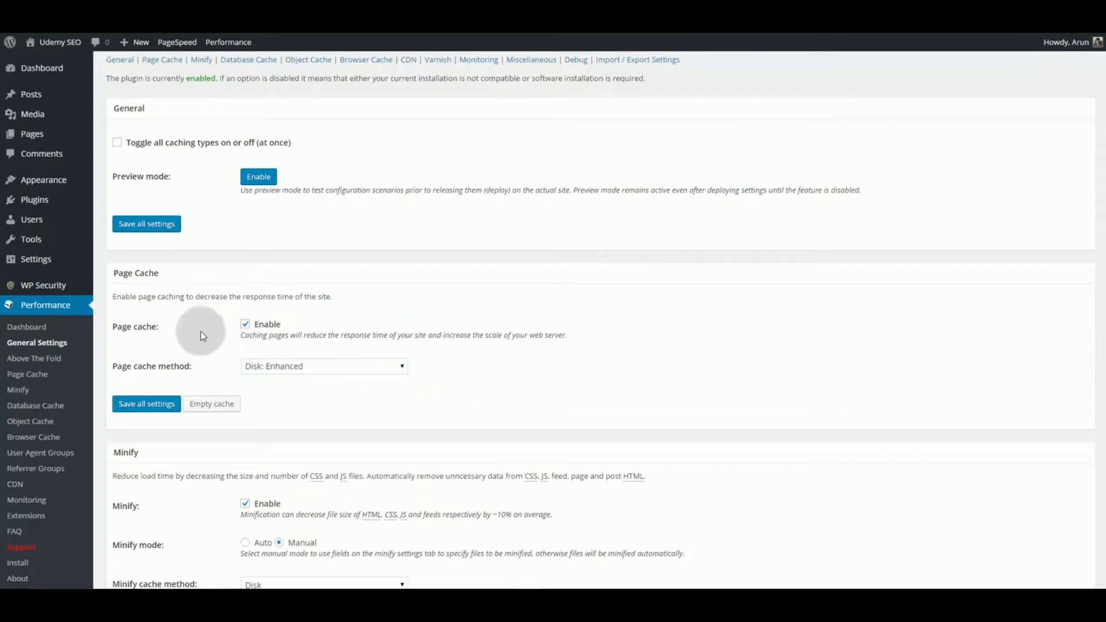
pyautogui.scroll(-2, 570, 309)
pyautogui.scroll(-5, 570, 309)
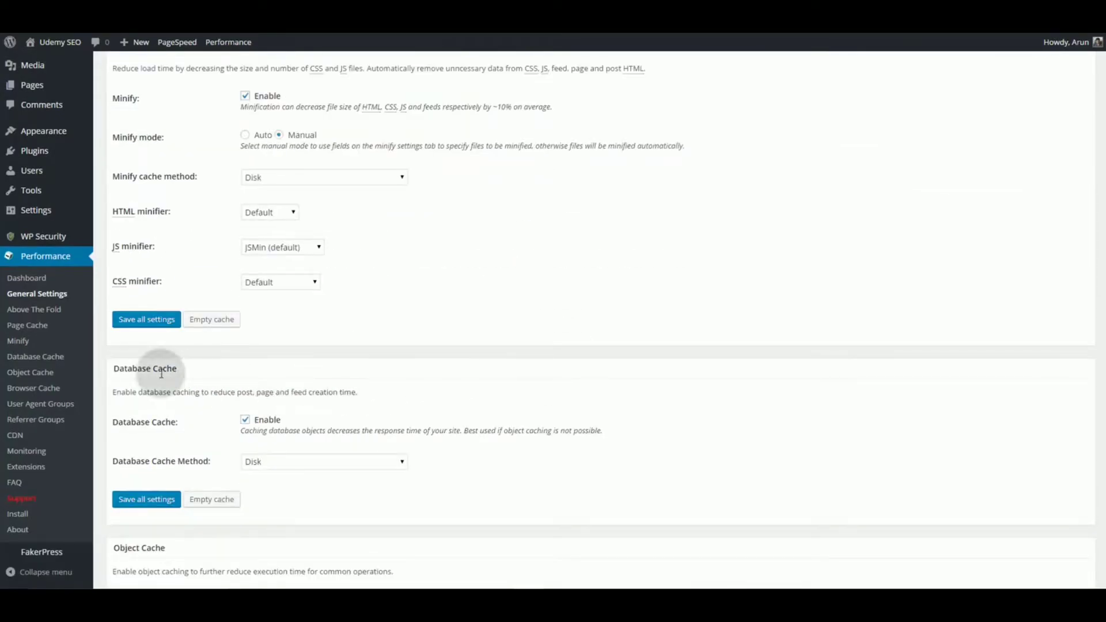
pyautogui.scroll(4, 289, 403)
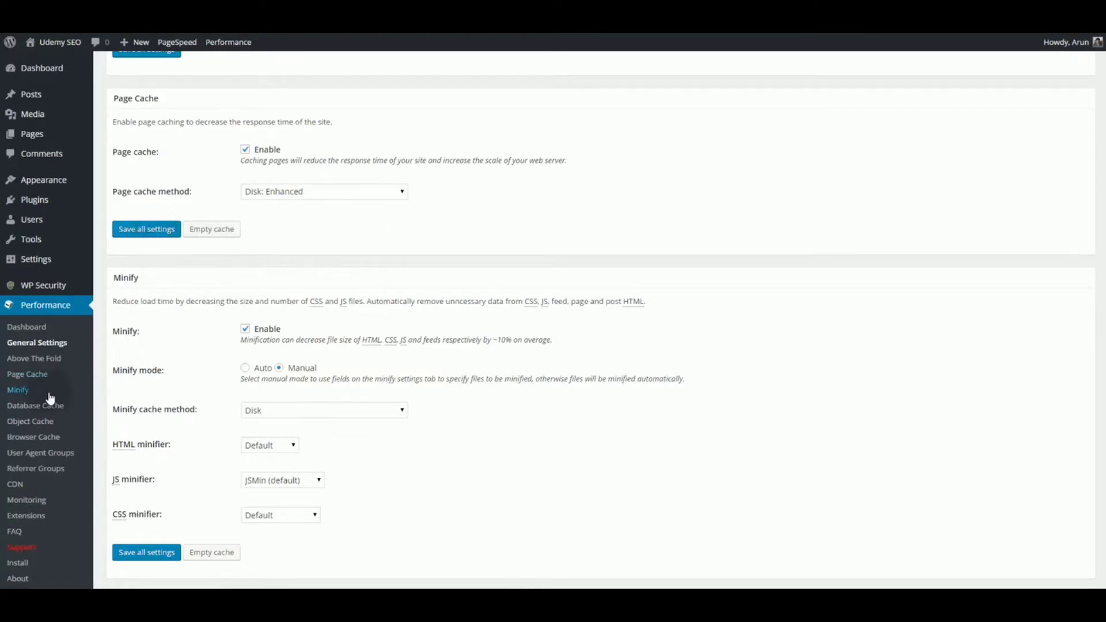
# Step: Open the W3 Total Cache Minify settings, review the HTML & XML, JS and CSS sections, and save all settings
pyautogui.click(31, 382)
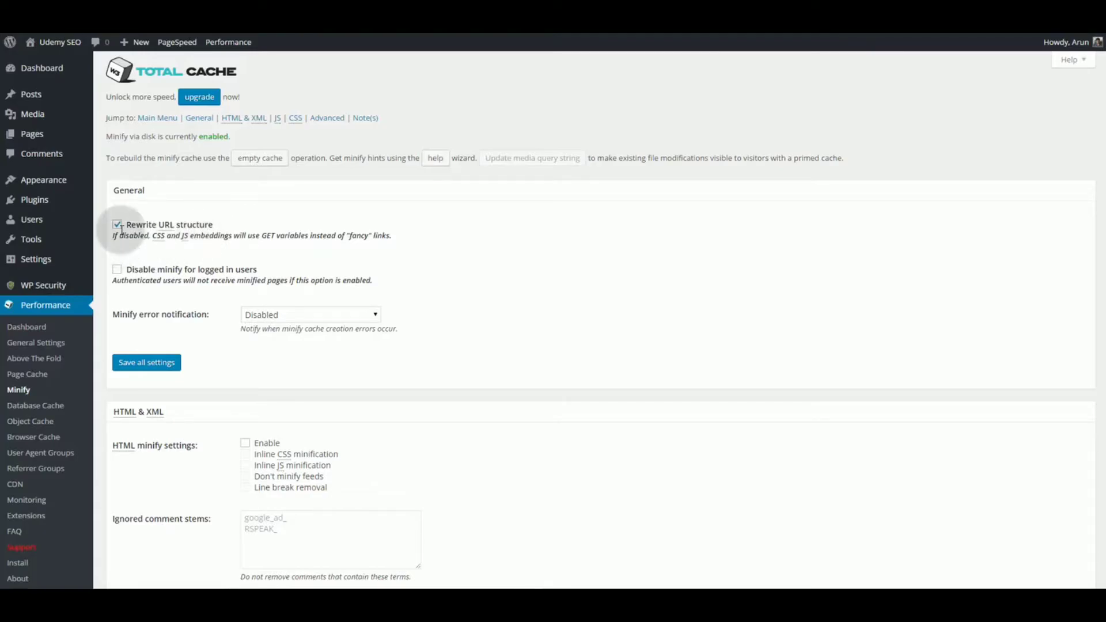
pyautogui.scroll(-8, 221, 300)
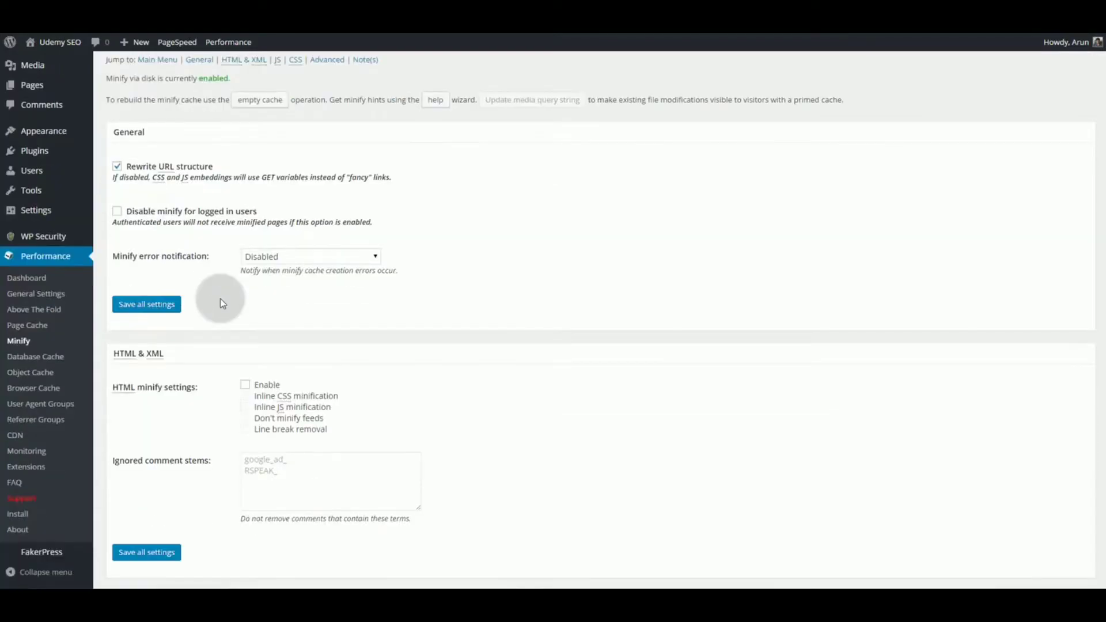
pyautogui.scroll(-11, 220, 299)
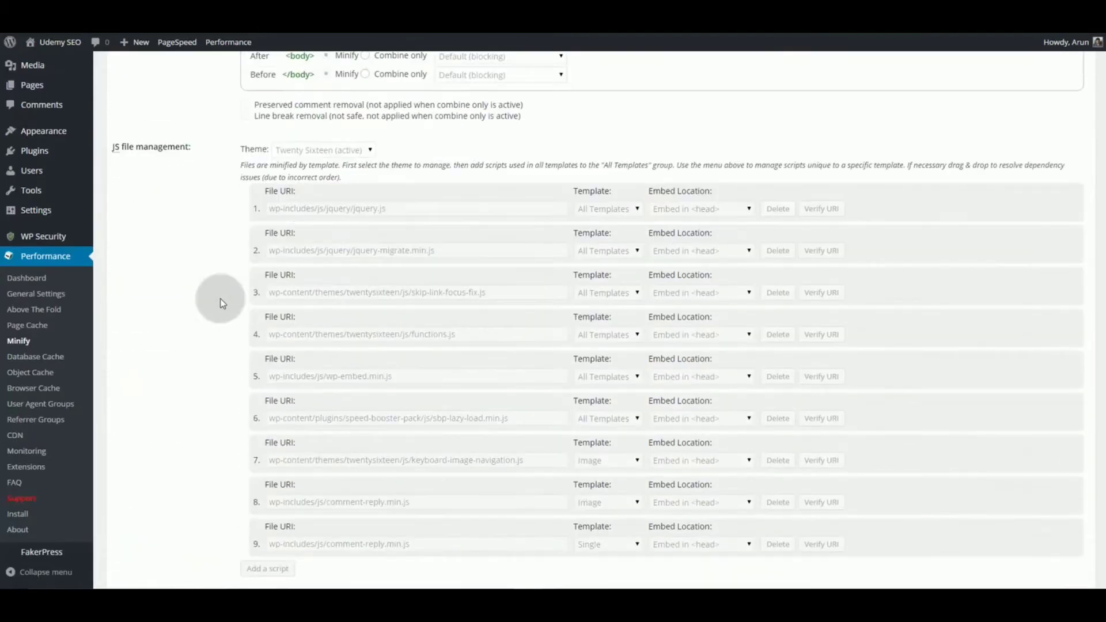
pyautogui.scroll(19, 220, 299)
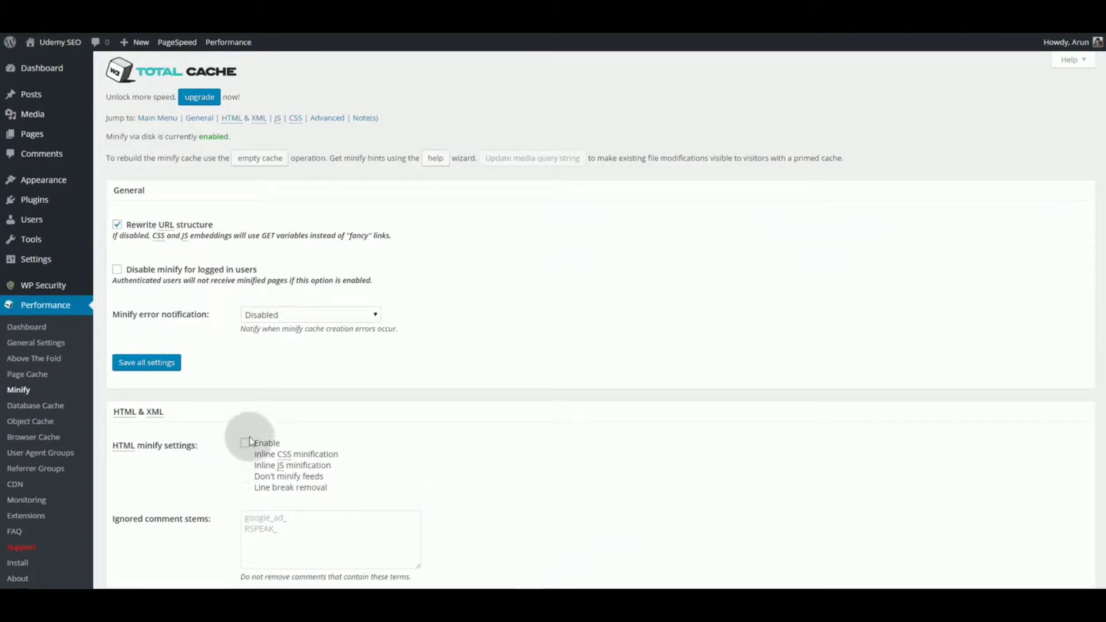
pyautogui.scroll(-5, 217, 429)
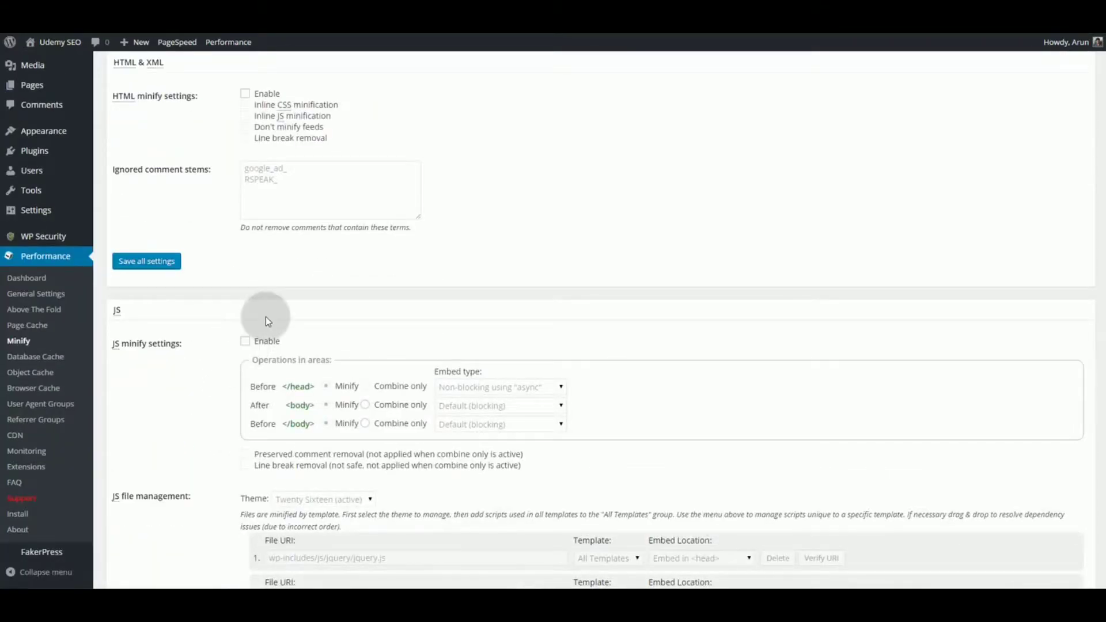
pyautogui.scroll(-9, 126, 388)
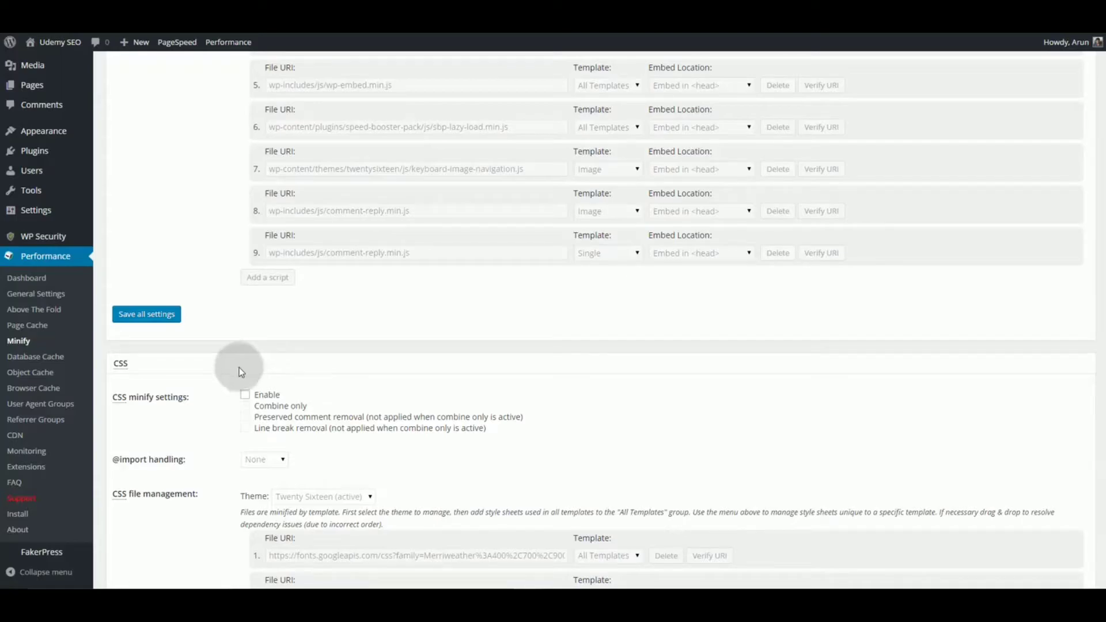
pyautogui.click(145, 316)
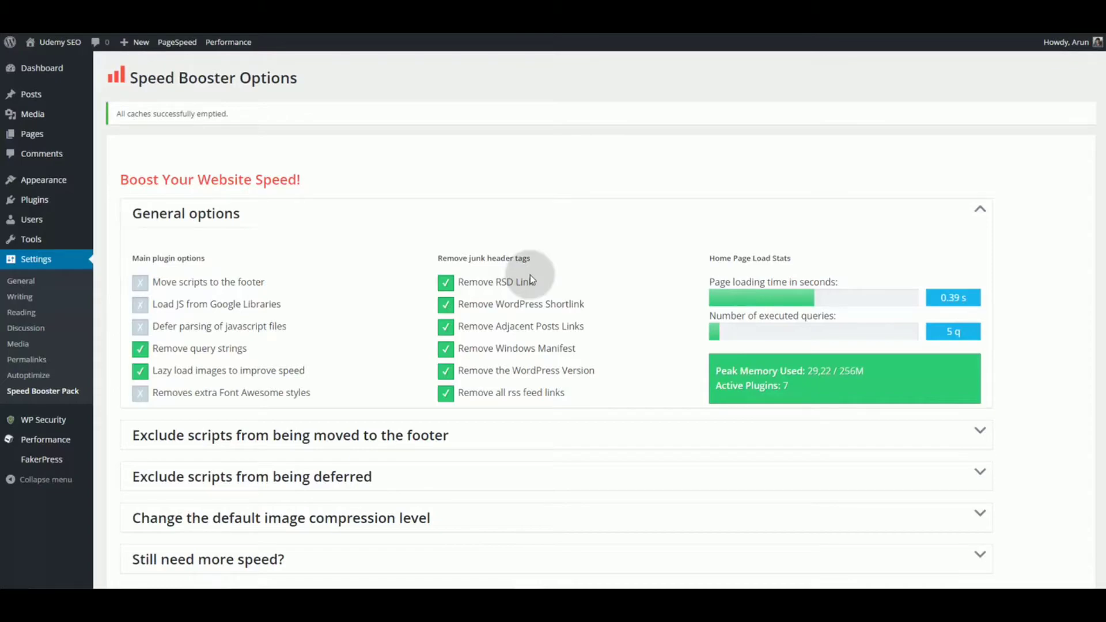
# Step: In Speed Booster Pack, enable moving scripts to the footer, deferring JavaScript parsing and removing extra Font Awesome styles, and save the changes
pyautogui.click(141, 284)
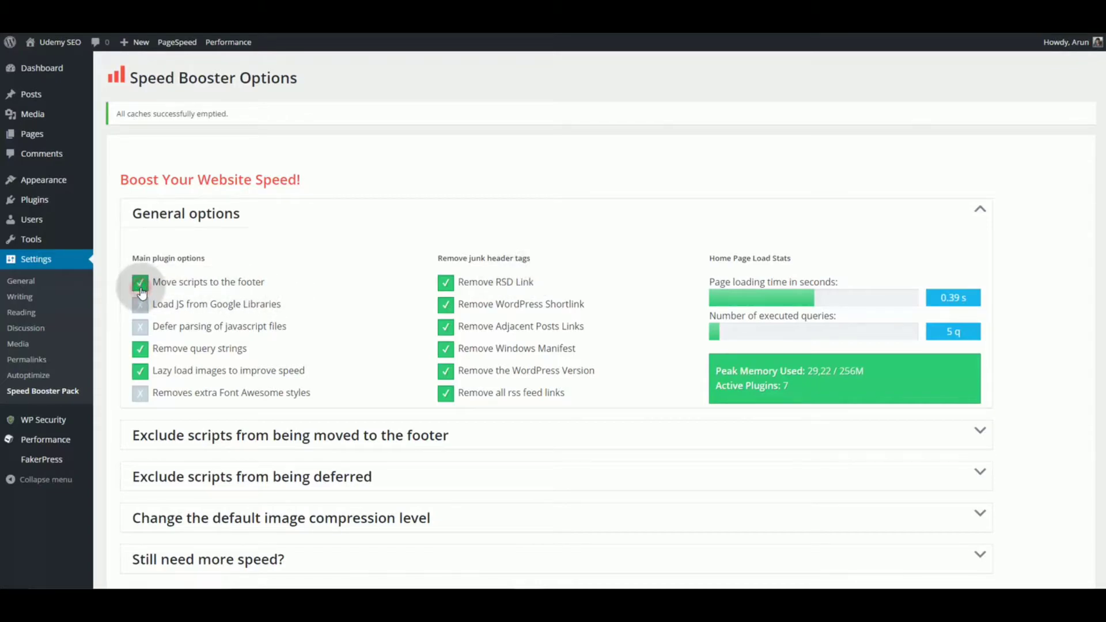
pyautogui.click(140, 327)
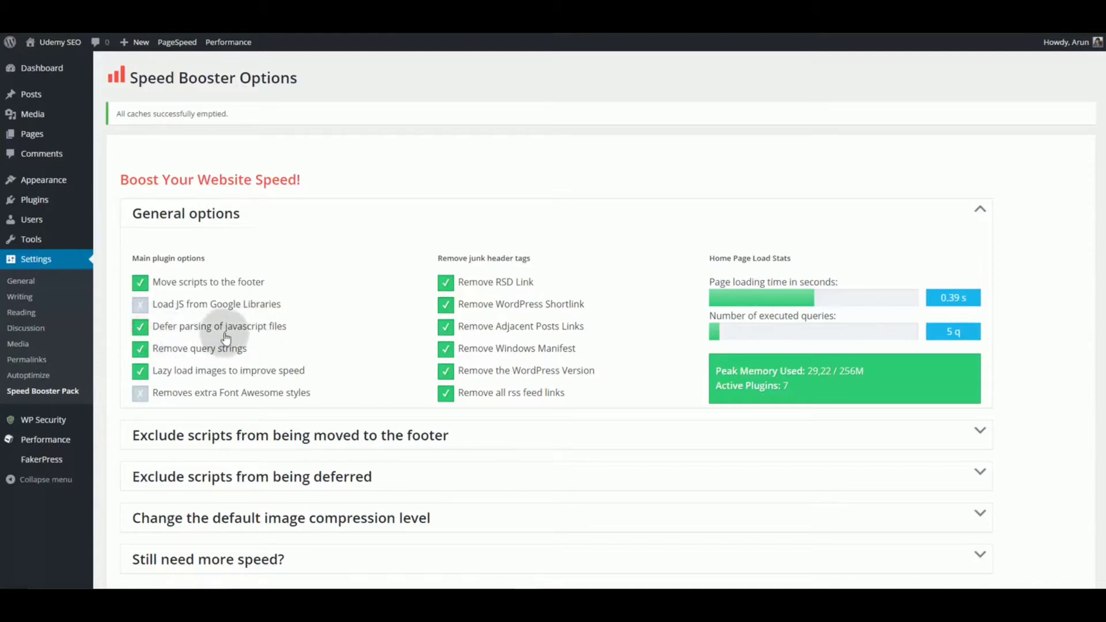
pyautogui.click(139, 395)
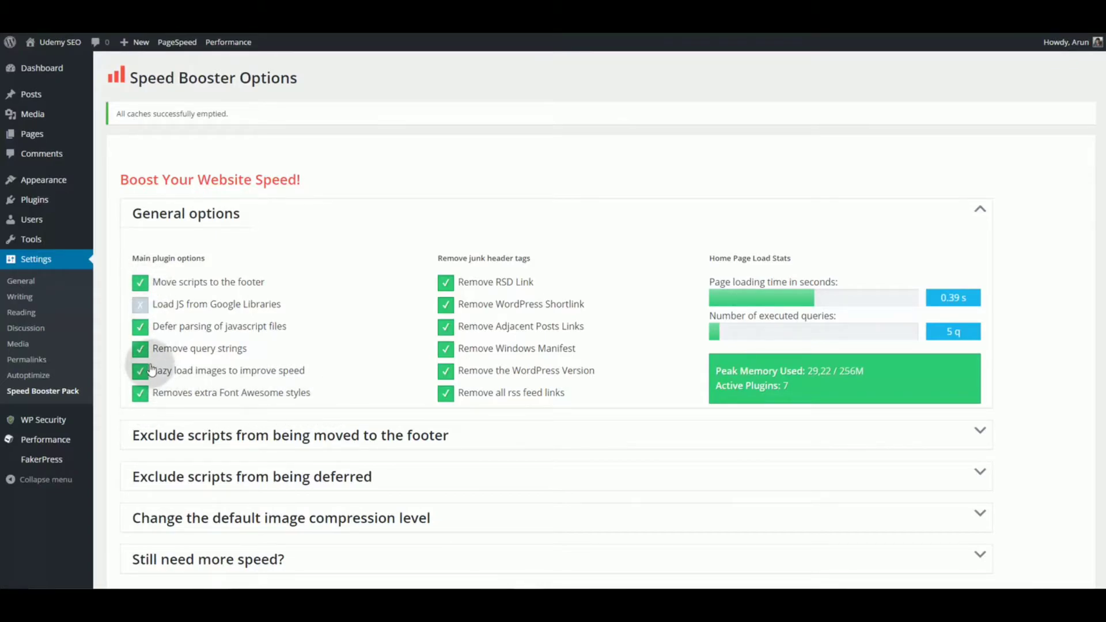
pyautogui.scroll(-4, 160, 377)
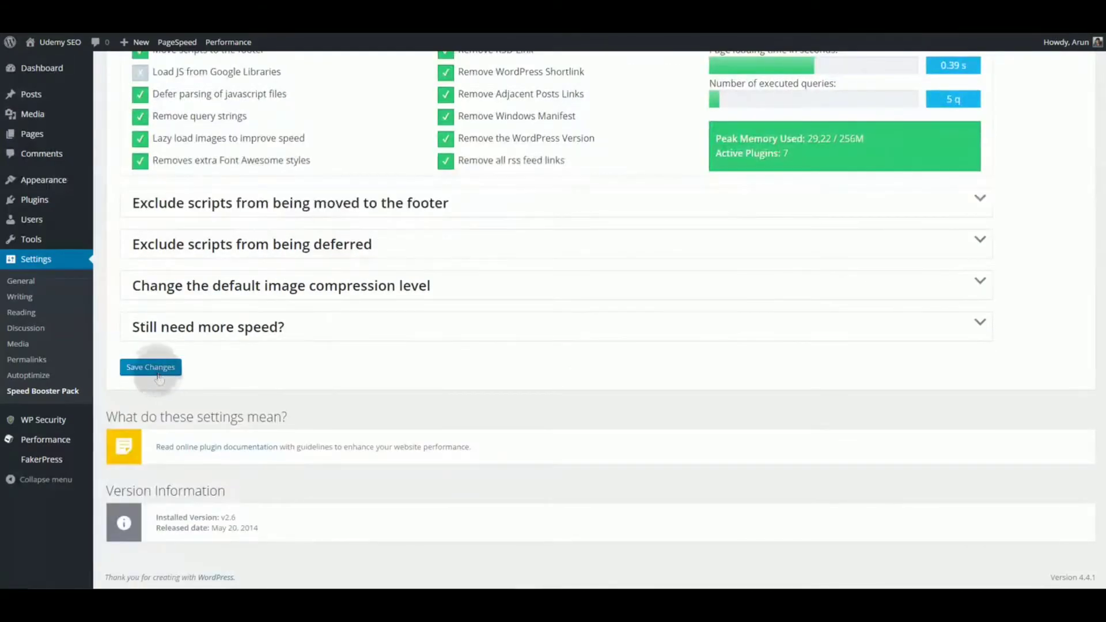
pyautogui.click(157, 371)
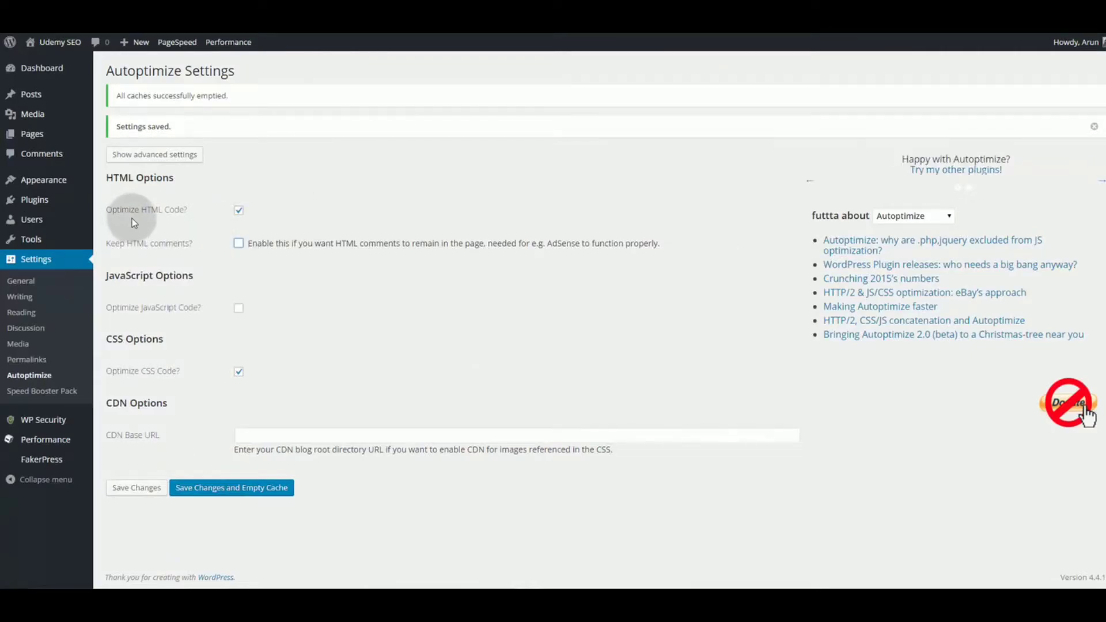
# Step: In Autoptimize, enable keeping HTML comments and the advanced option to also aggregate inline CSS, and save the changes while emptying the cache
pyautogui.click(238, 244)
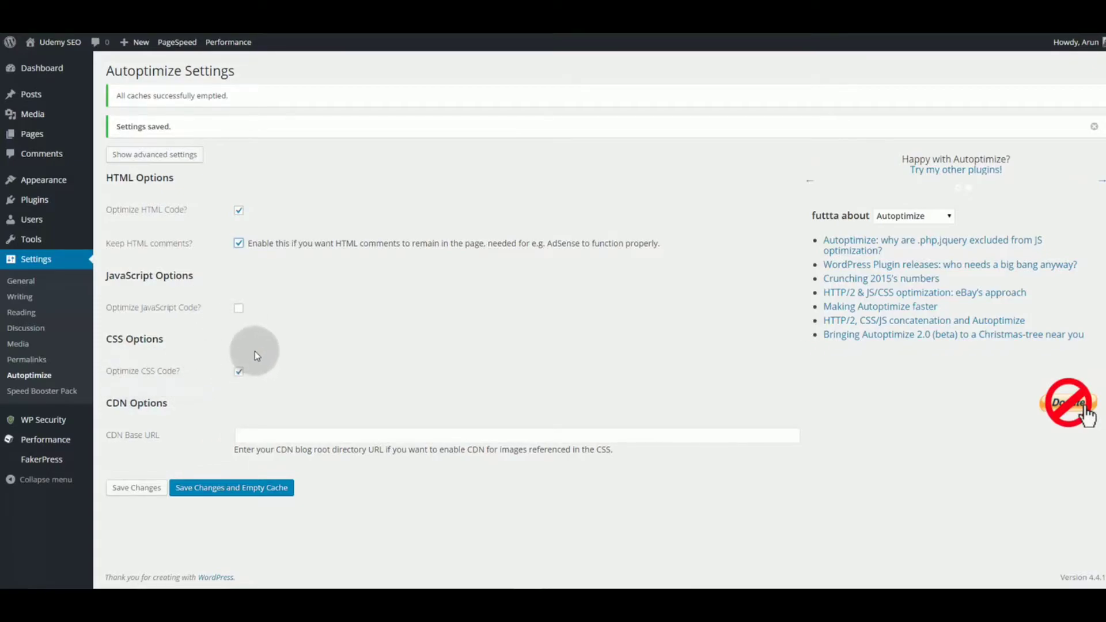
pyautogui.click(190, 164)
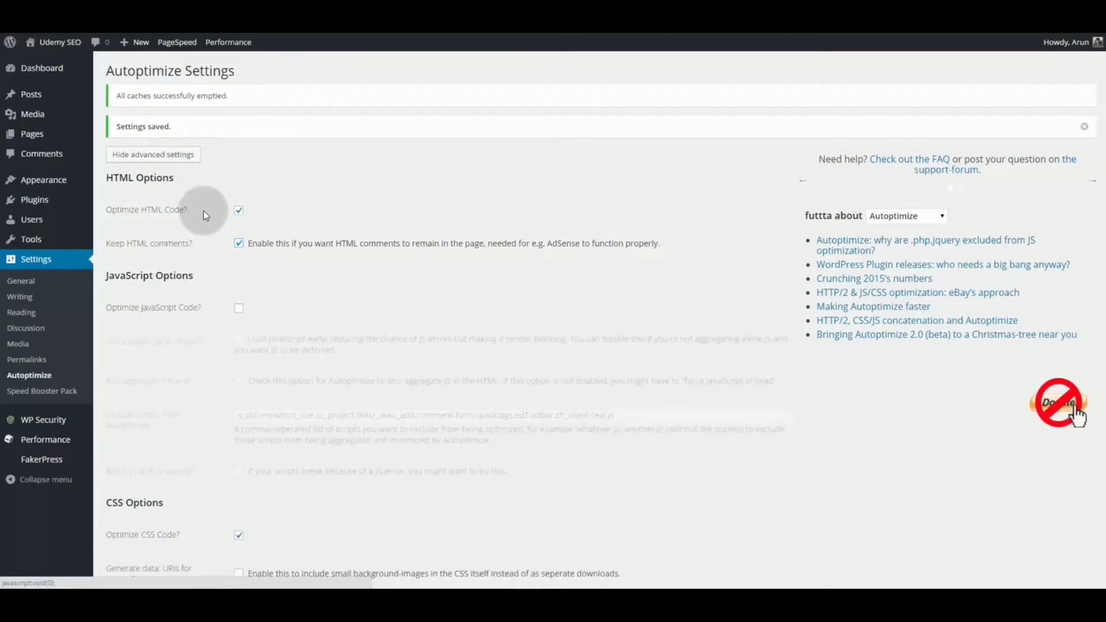
pyautogui.scroll(-4, 205, 223)
pyautogui.scroll(-2, 205, 224)
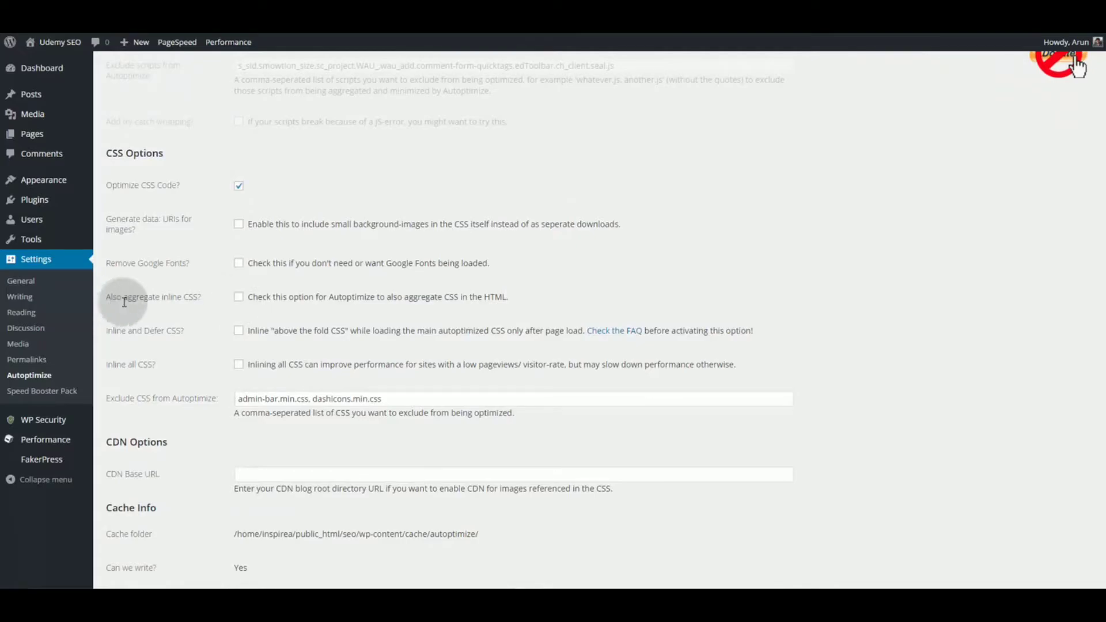
pyautogui.click(239, 298)
pyautogui.scroll(-3, 247, 527)
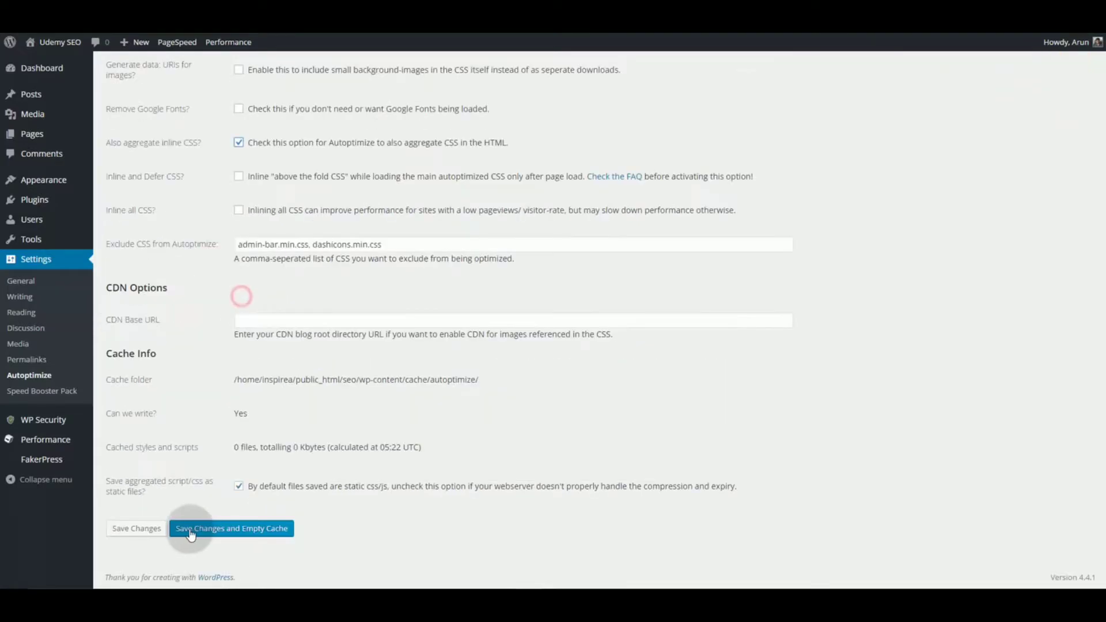
pyautogui.click(263, 534)
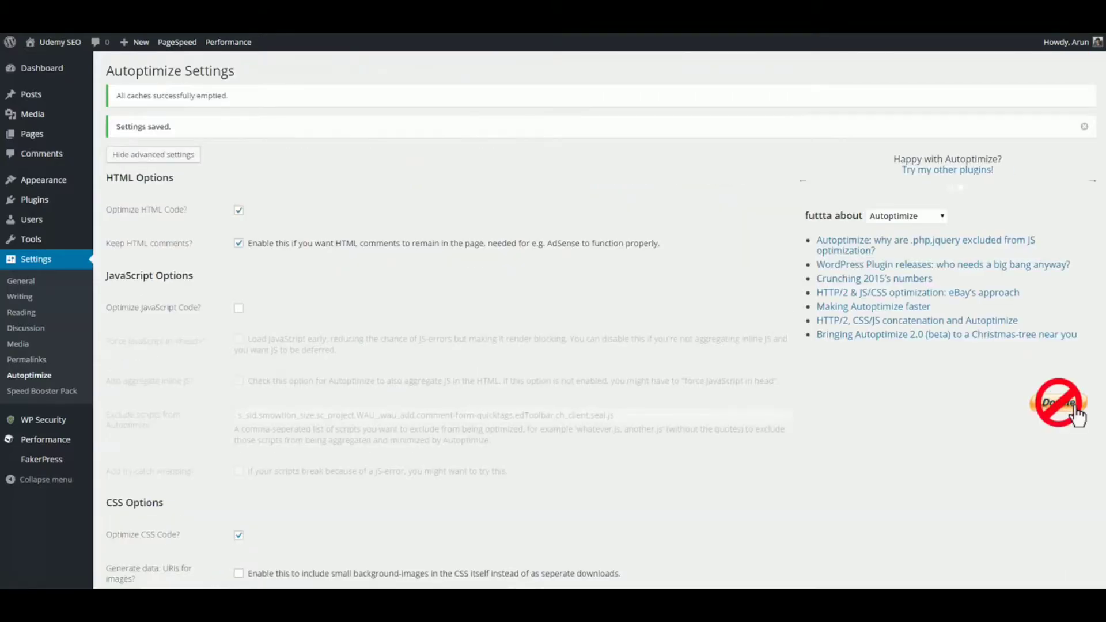
# Step: Enable CSS minification in the W3 Total Cache Minify settings
pyautogui.click(173, 133)
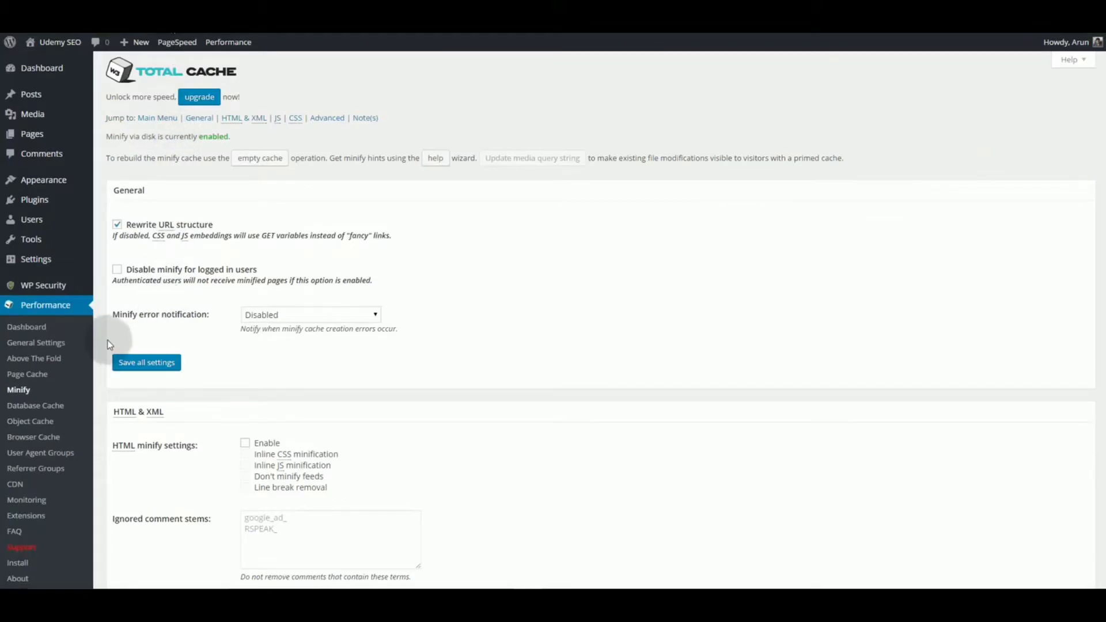
pyautogui.scroll(-20, 165, 147)
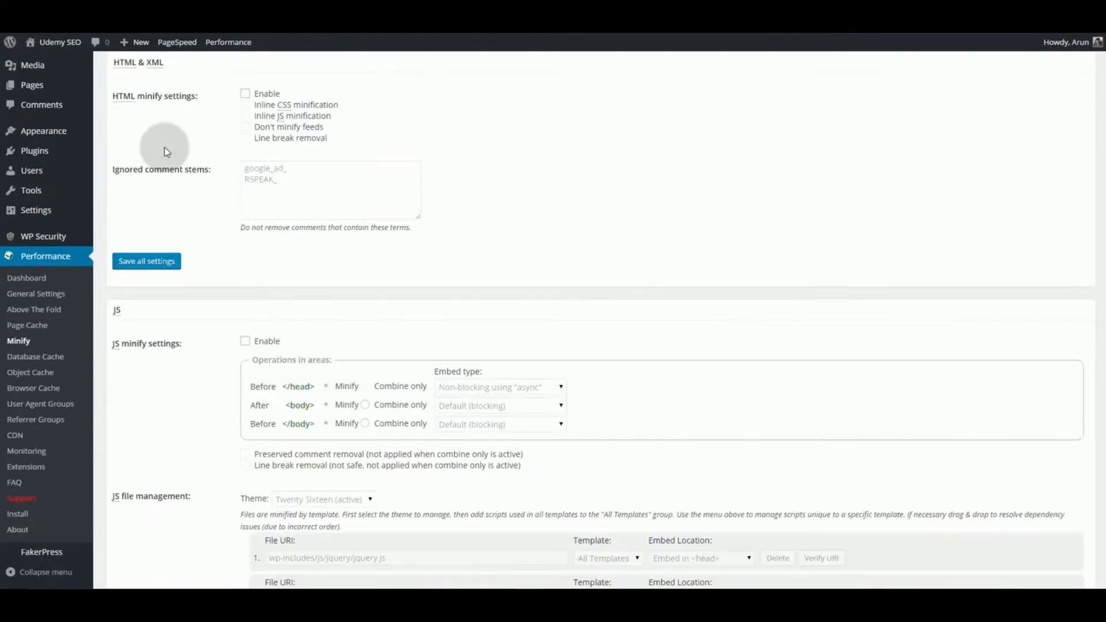
pyautogui.scroll(-3, 165, 147)
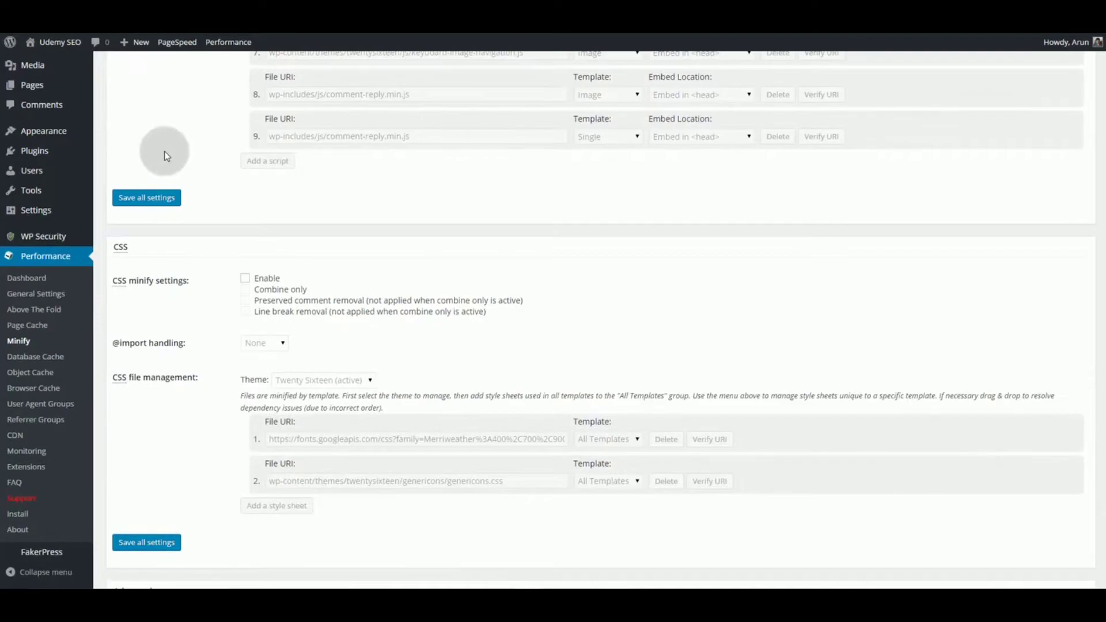
pyautogui.click(246, 280)
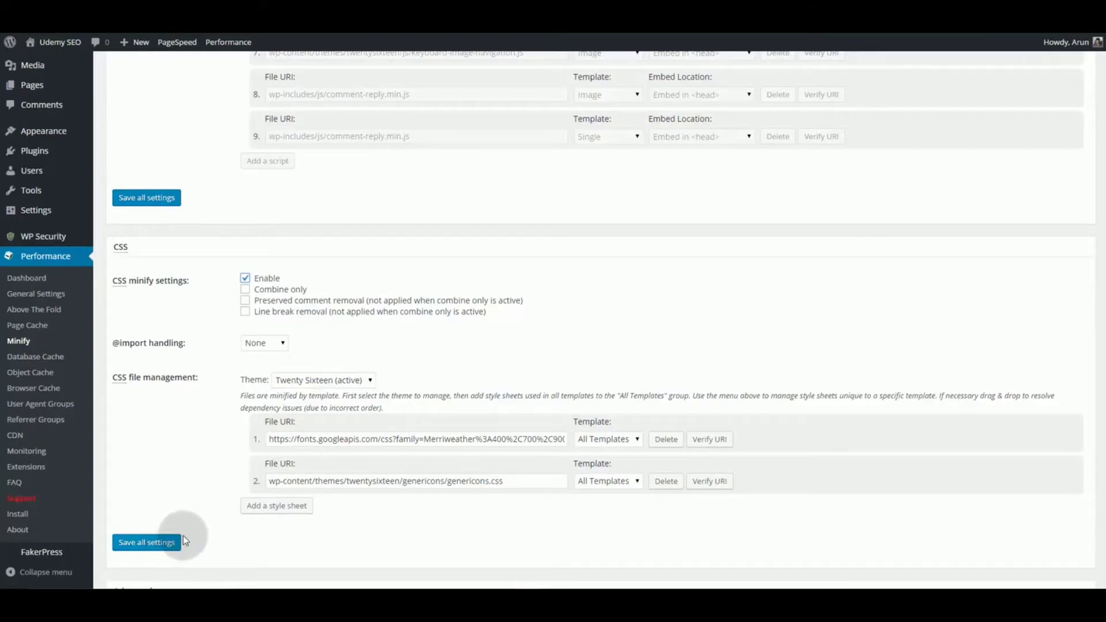
# Step: Copy the Google Fonts style sheet URI from the CSS file management list and turn CSS minification off
pyautogui.tripleClick(517, 441)
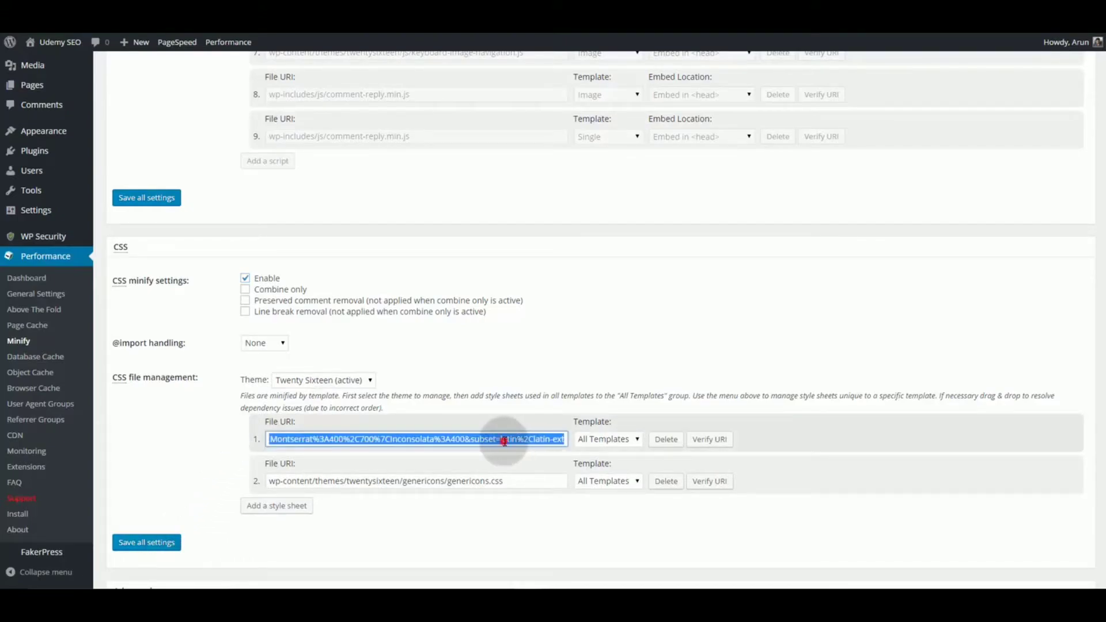
pyautogui.click(502, 440)
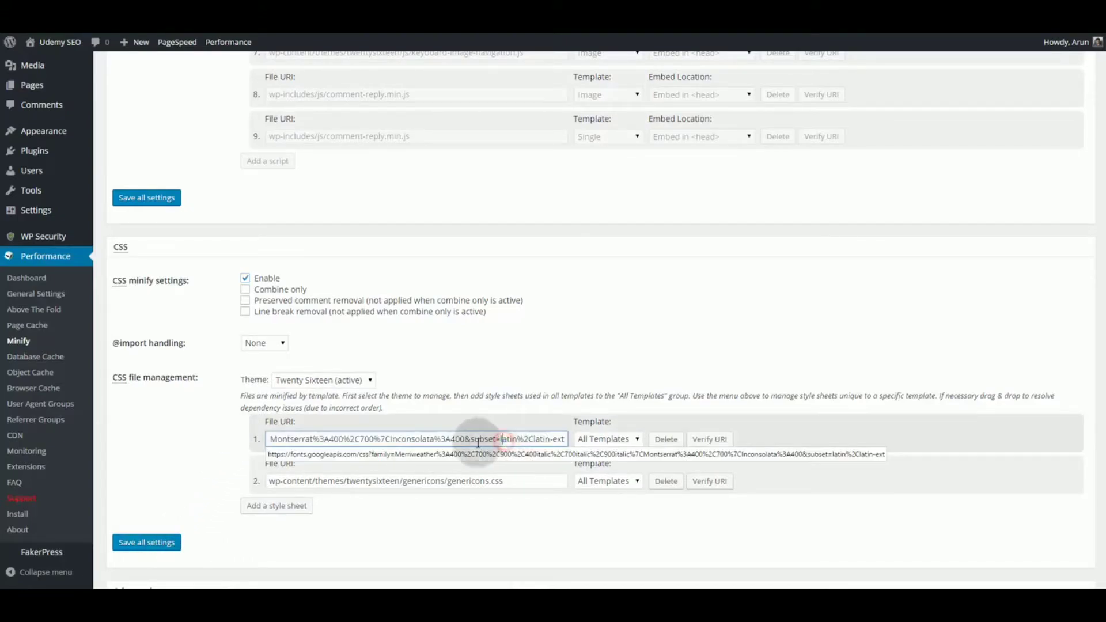
pyautogui.click(429, 441)
pyautogui.tripleClick(429, 440)
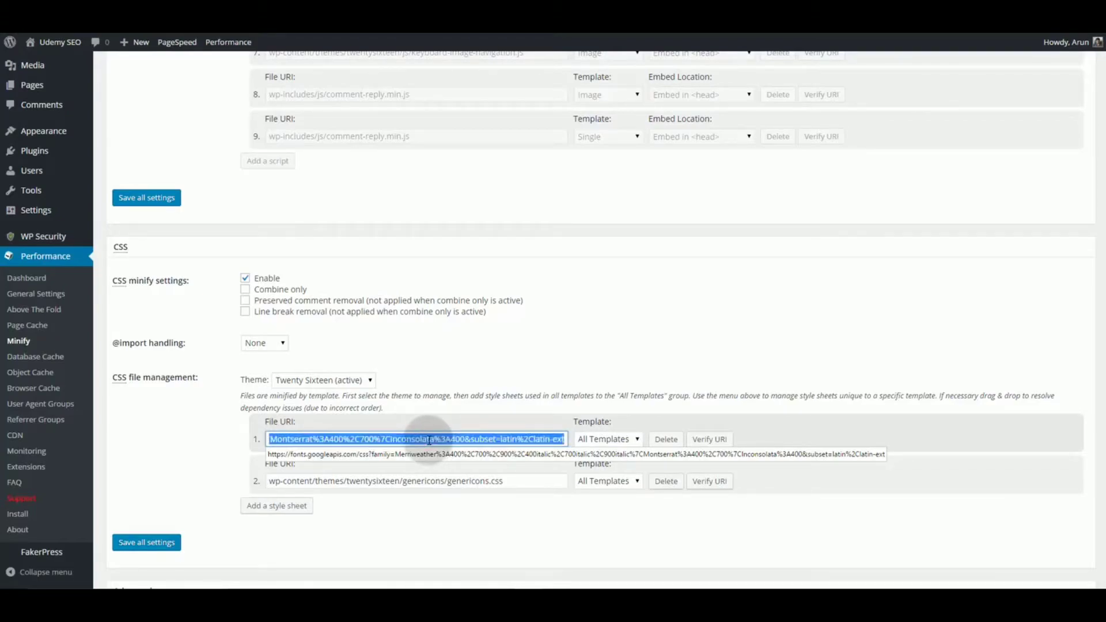
pyautogui.rightClick(429, 440)
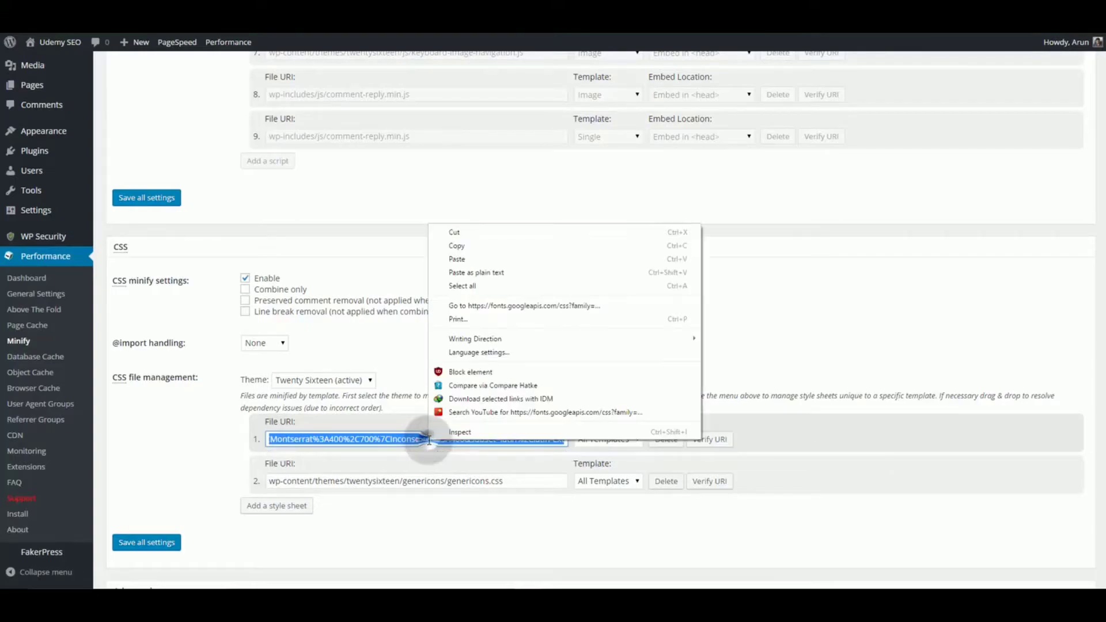
pyautogui.click(464, 250)
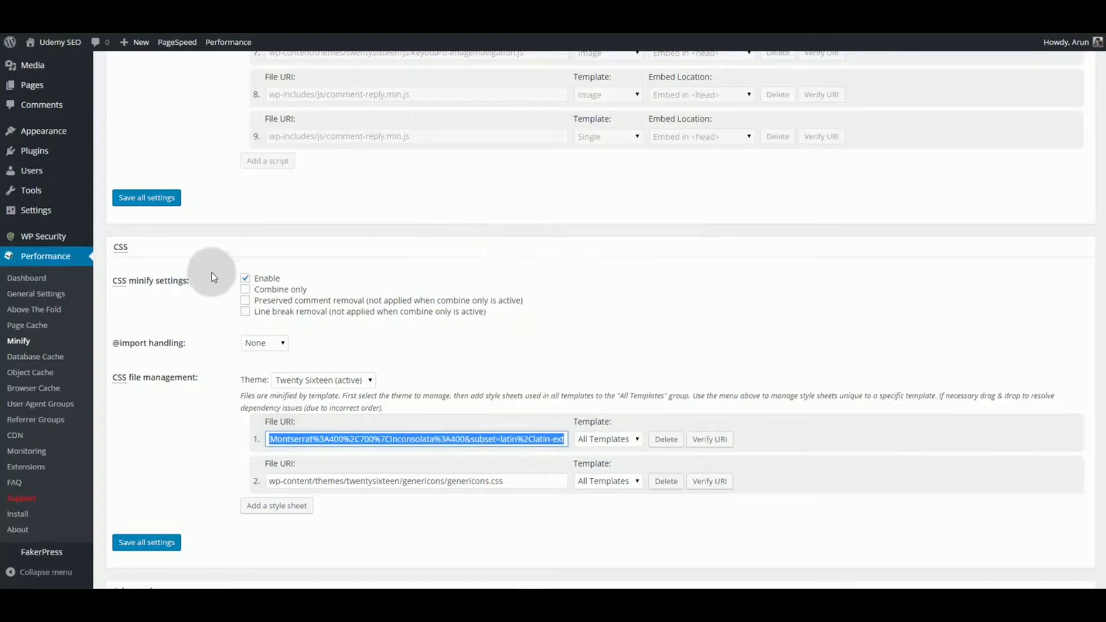
pyautogui.click(244, 278)
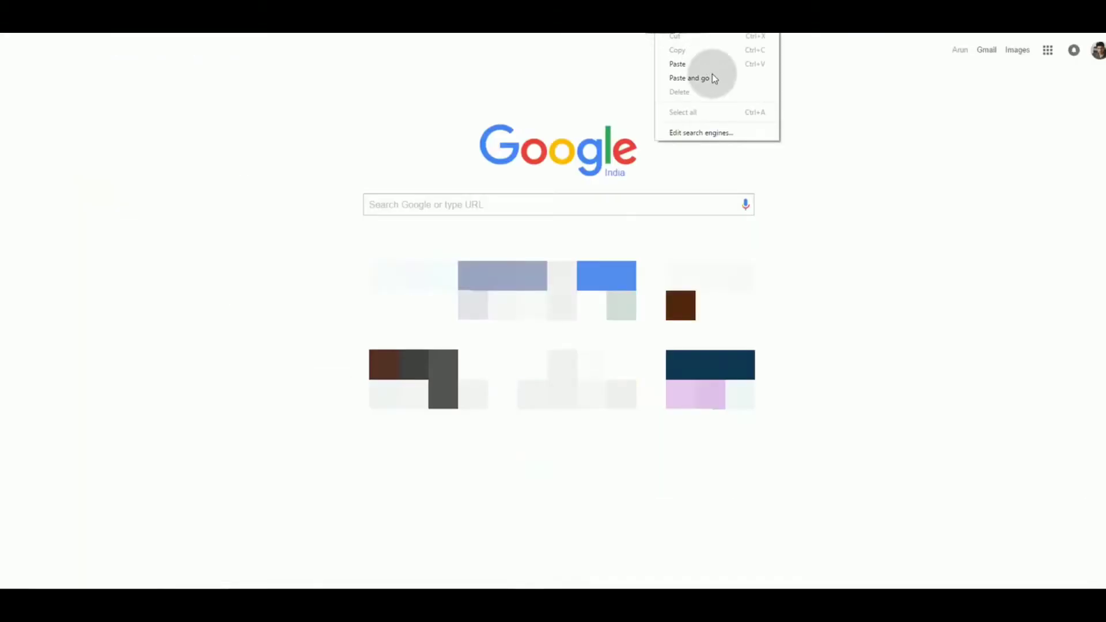
pyautogui.click(714, 78)
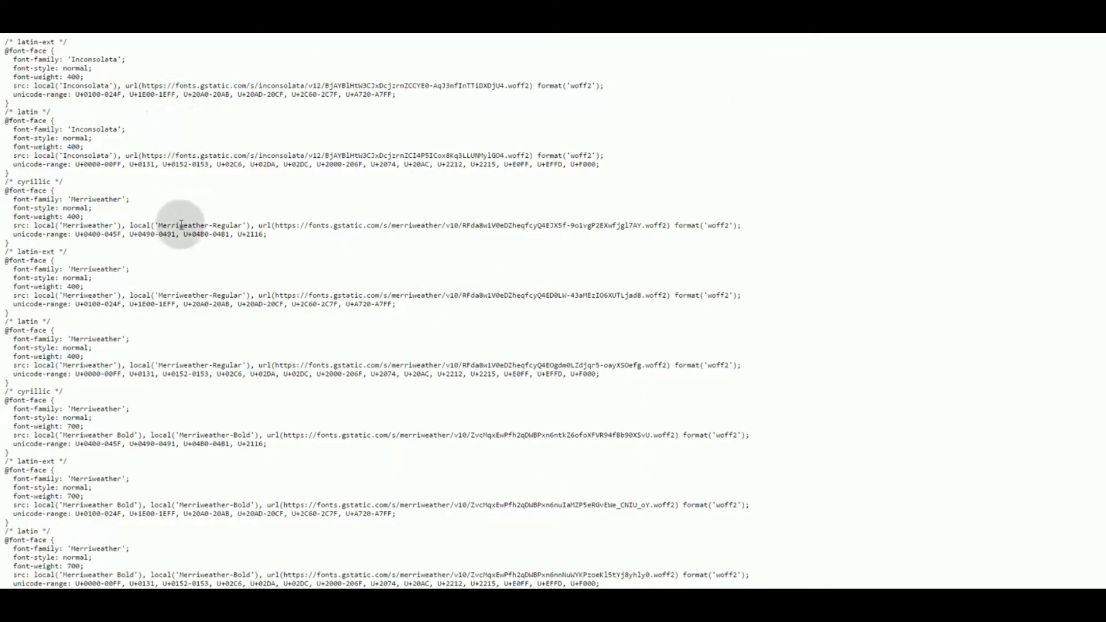
pyautogui.scroll(-3, 181, 226)
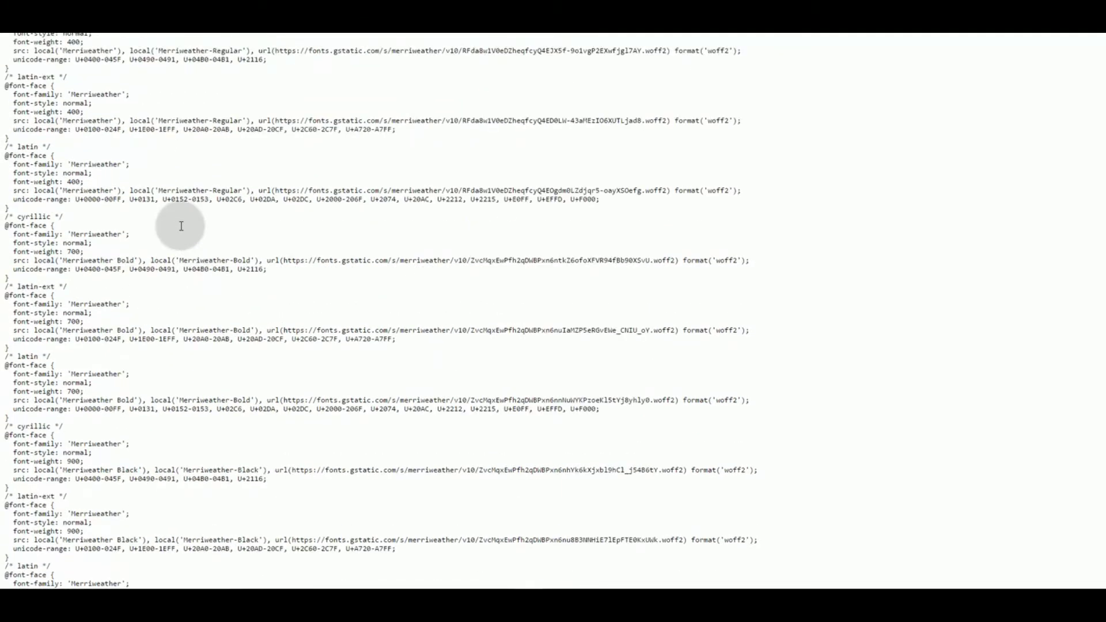
pyautogui.scroll(-6, 181, 225)
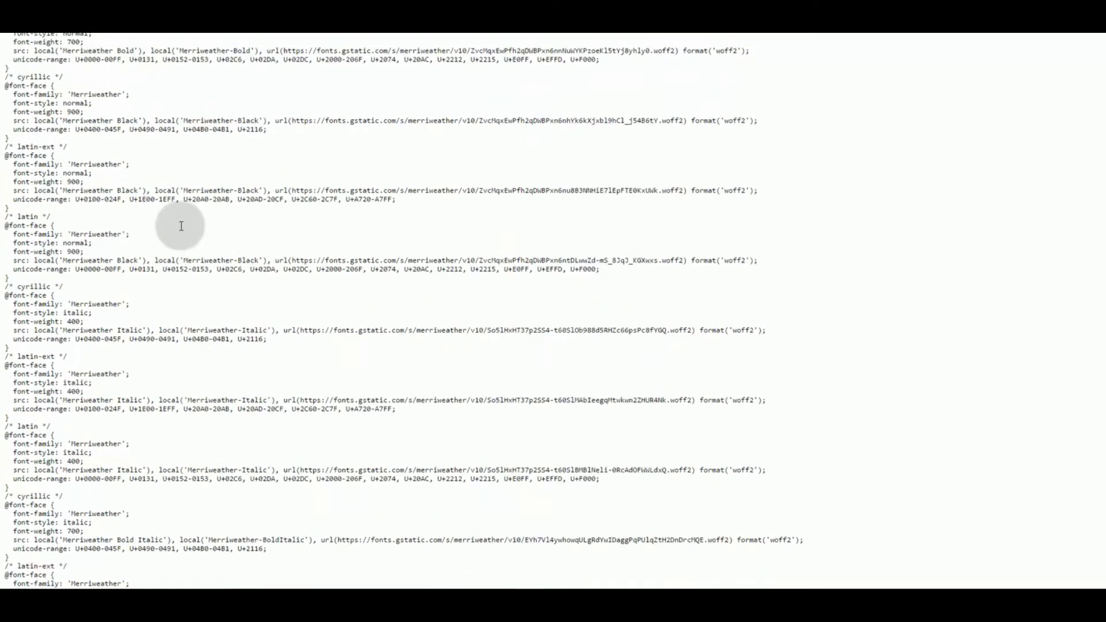
pyautogui.scroll(9, 196, 196)
pyautogui.hotkey('ctrl', 'a')
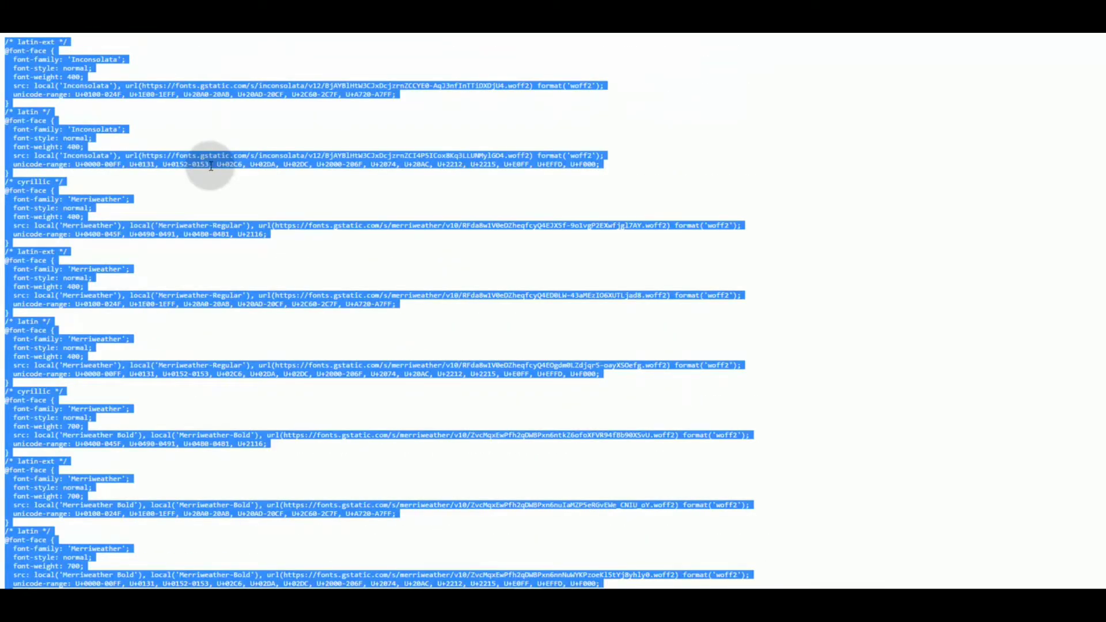
pyautogui.rightClick(211, 167)
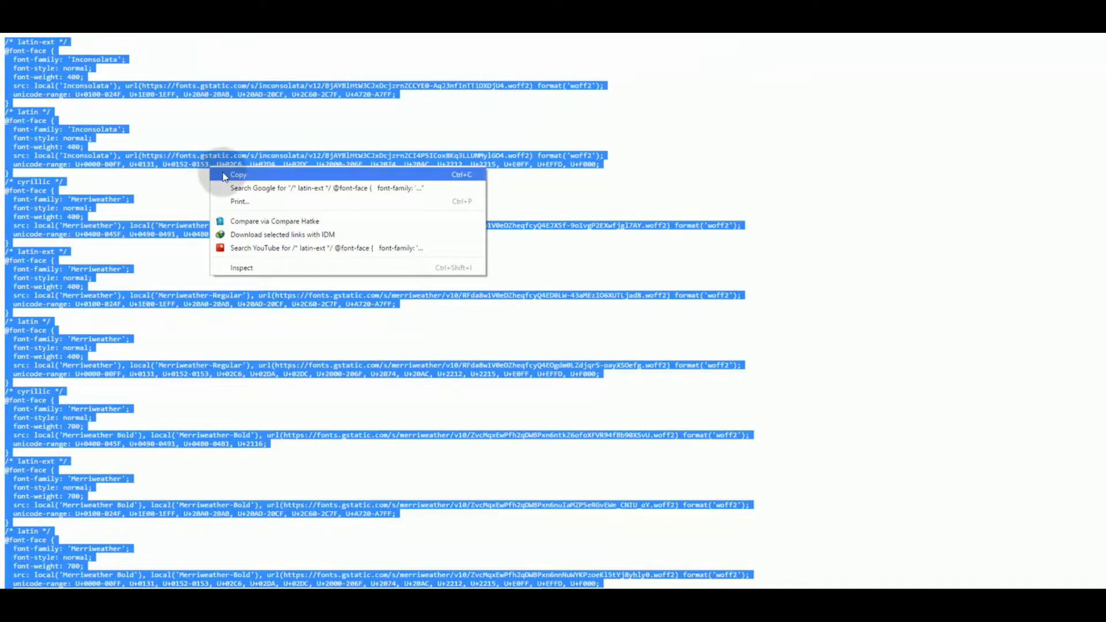
pyautogui.click(238, 174)
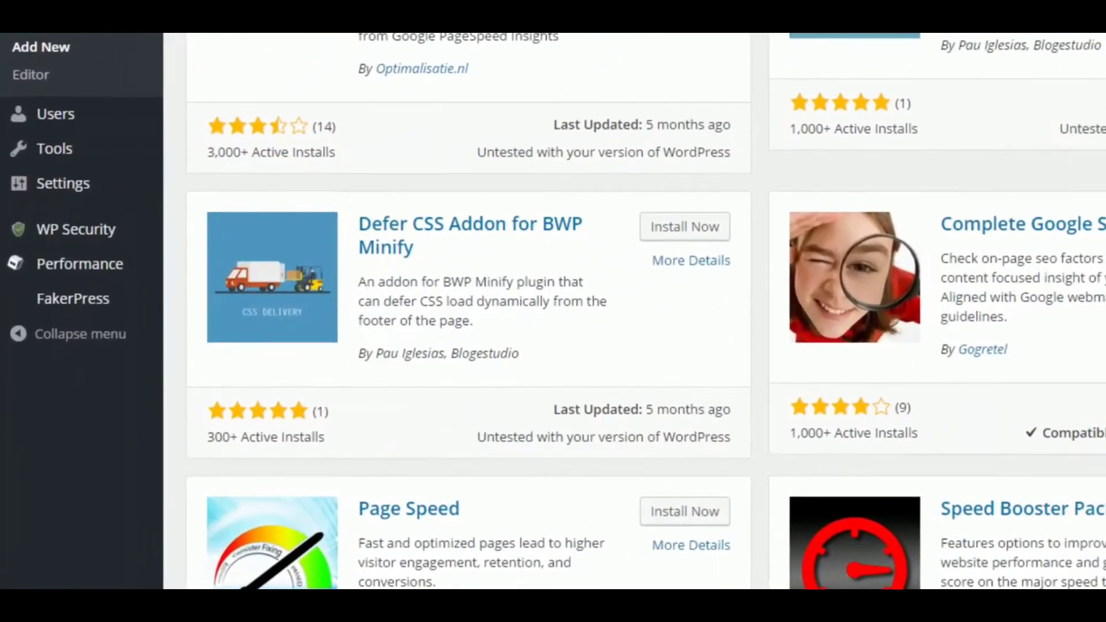
# Step: In the Above The Fold settings, set the CSS delivery position to Header and switch Optimize Google Fonts on and off again
pyautogui.moveTo(72, 365)
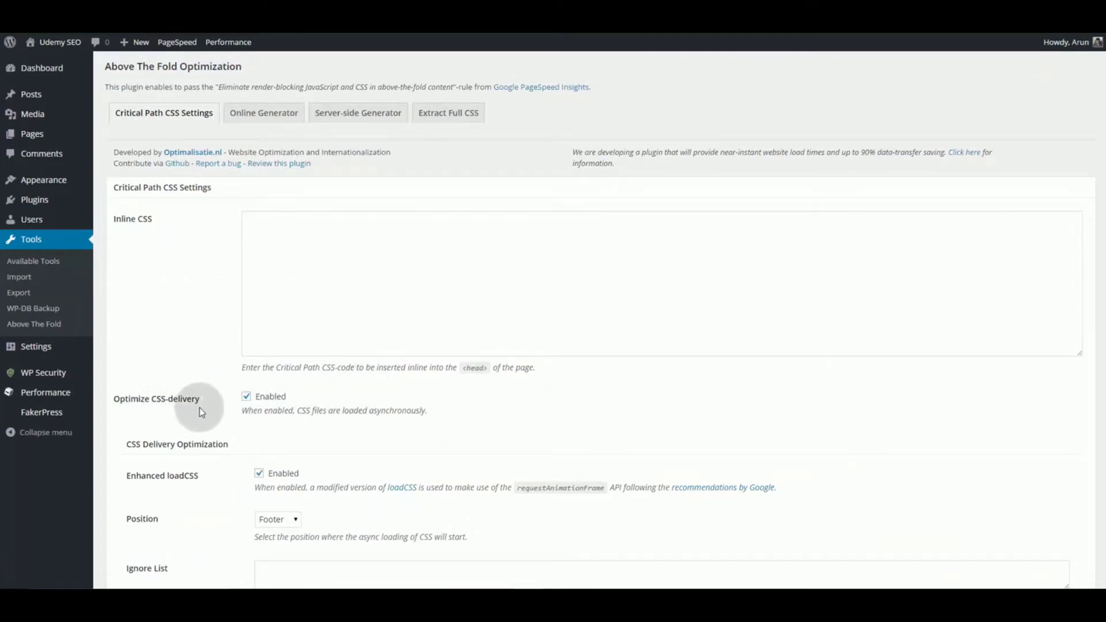
pyautogui.scroll(-3, 279, 380)
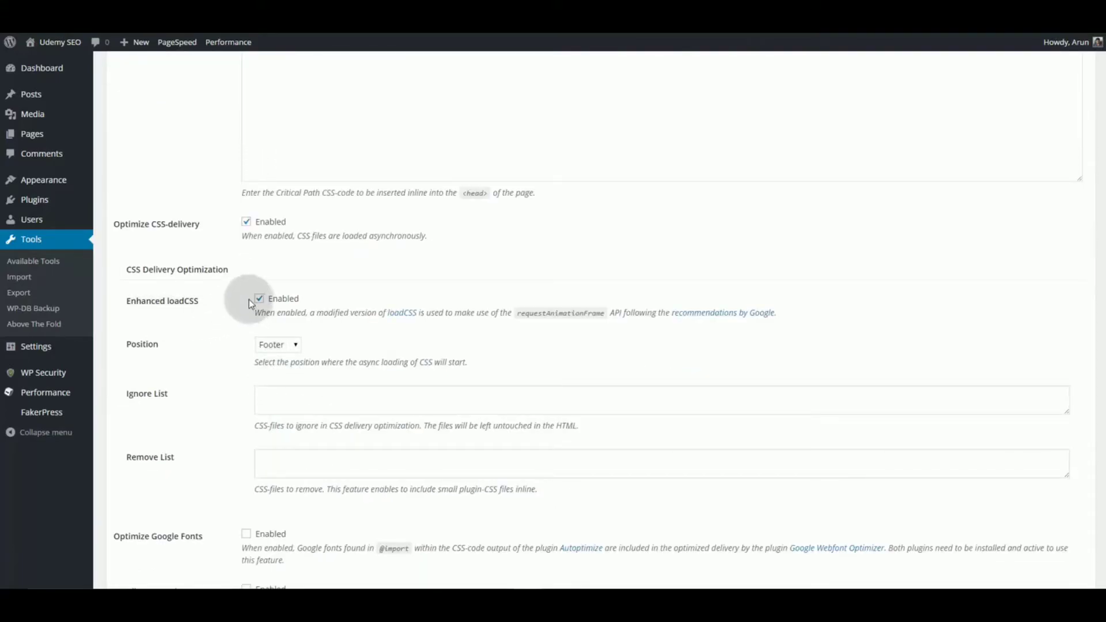
pyautogui.scroll(-2, 292, 278)
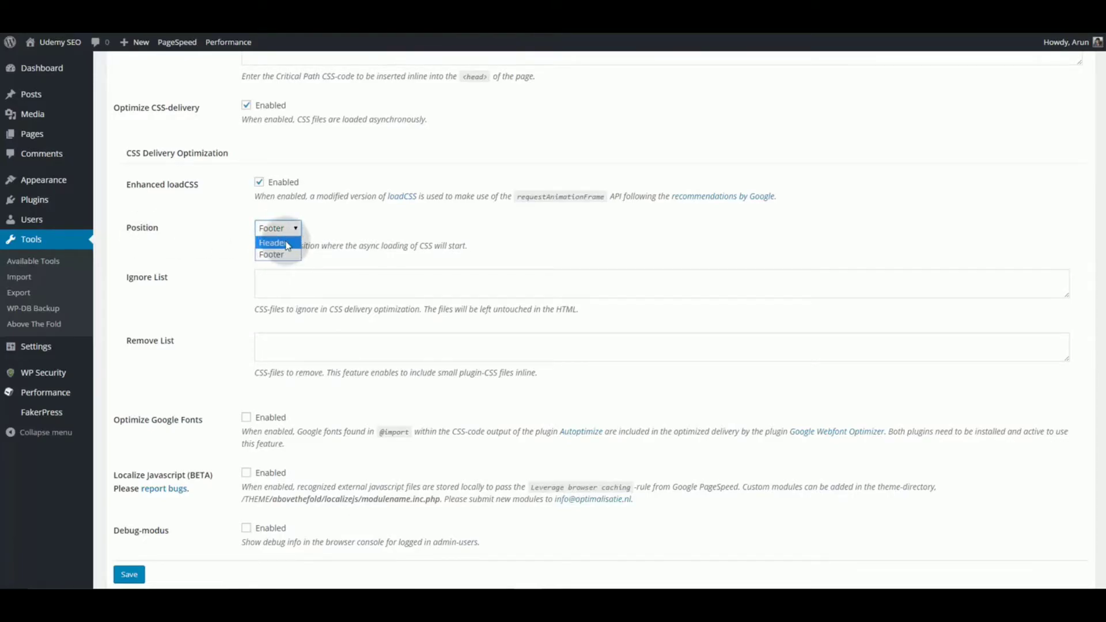
pyautogui.click(287, 245)
pyautogui.scroll(-1, 287, 246)
pyautogui.click(245, 354)
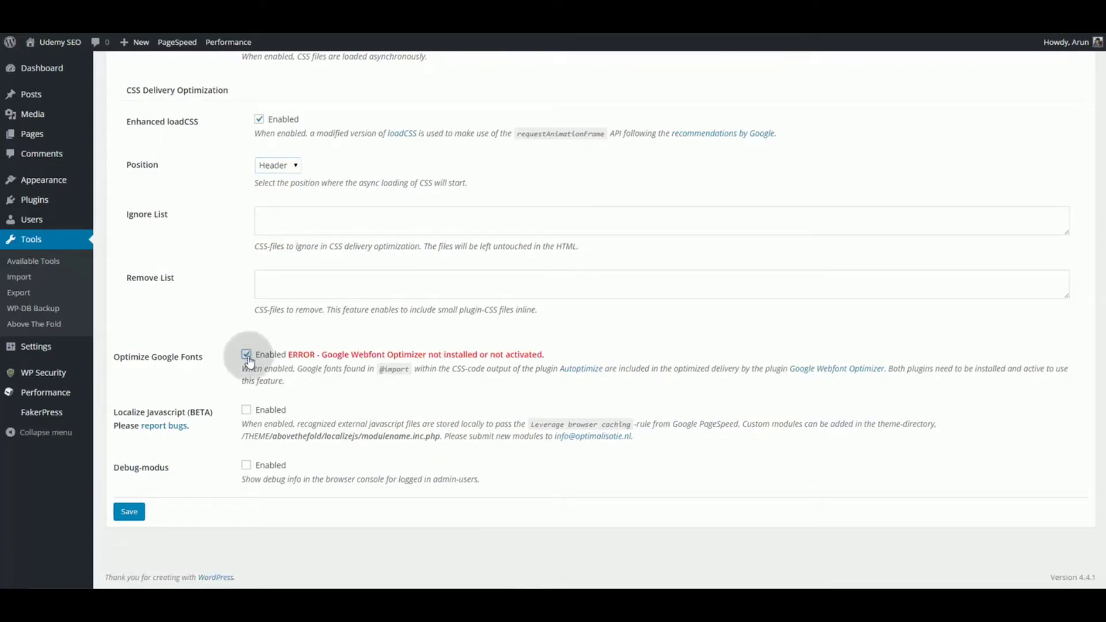
pyautogui.click(246, 354)
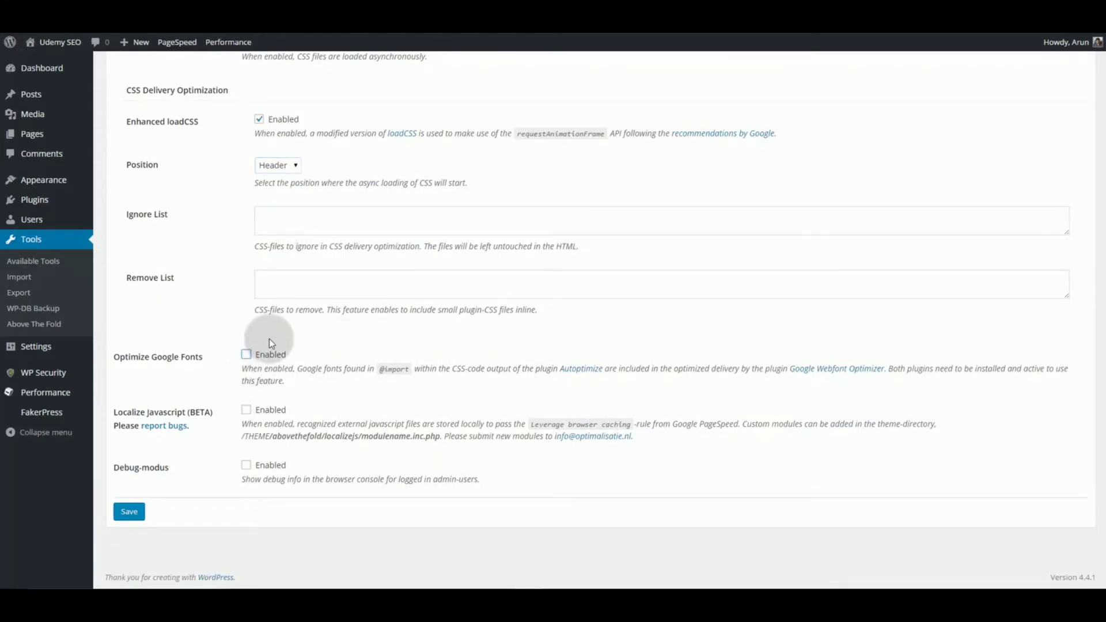
# Step: Paste the copied font CSS into the Inline CSS field of the Critical Path CSS settings and save them
pyautogui.scroll(2, 268, 339)
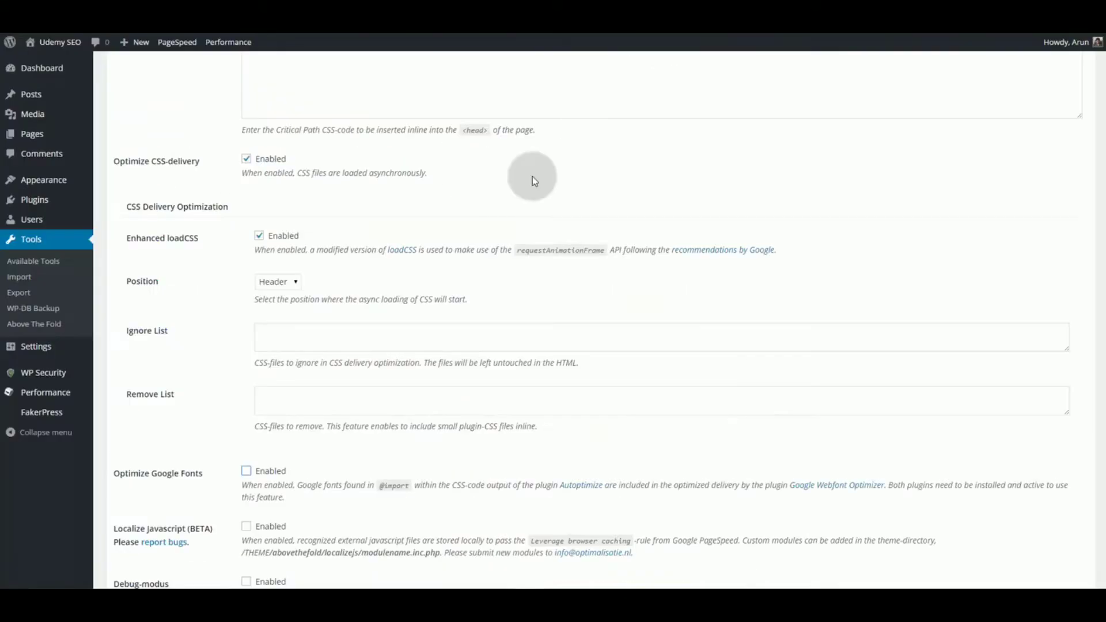
pyautogui.scroll(5, 530, 178)
pyautogui.click(293, 263)
pyautogui.hotkey('ctrl', 'v')
pyautogui.scroll(-6, 294, 263)
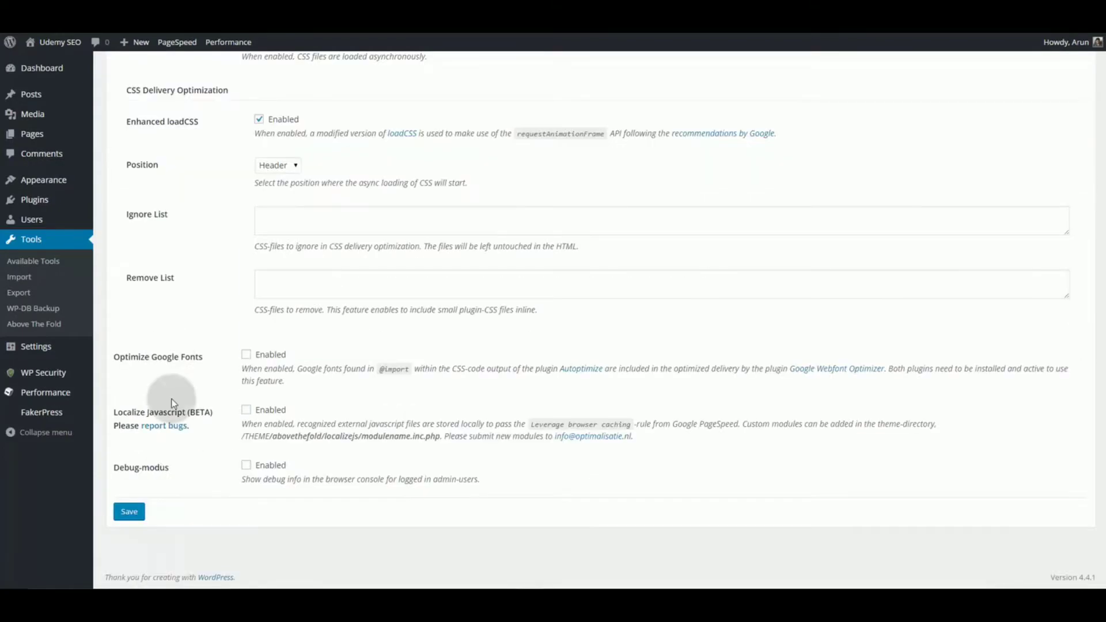
pyautogui.click(131, 512)
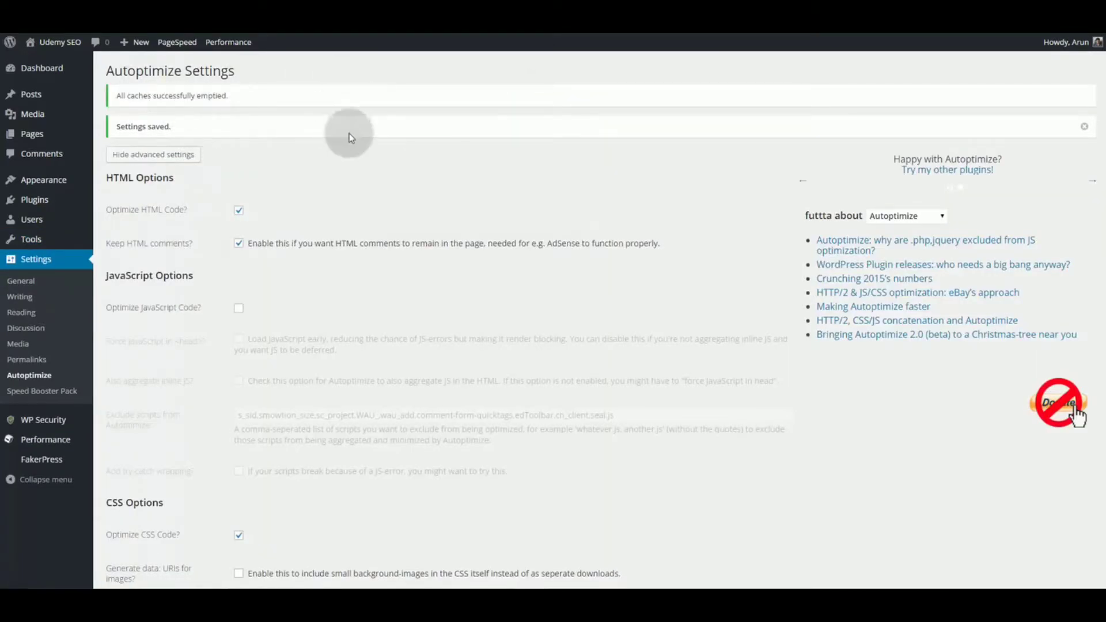
# Step: In the Autoptimize CSS options, enable removing Google Fonts and save the changes while emptying the cache
pyautogui.scroll(-3, 353, 262)
pyautogui.scroll(-2, 356, 267)
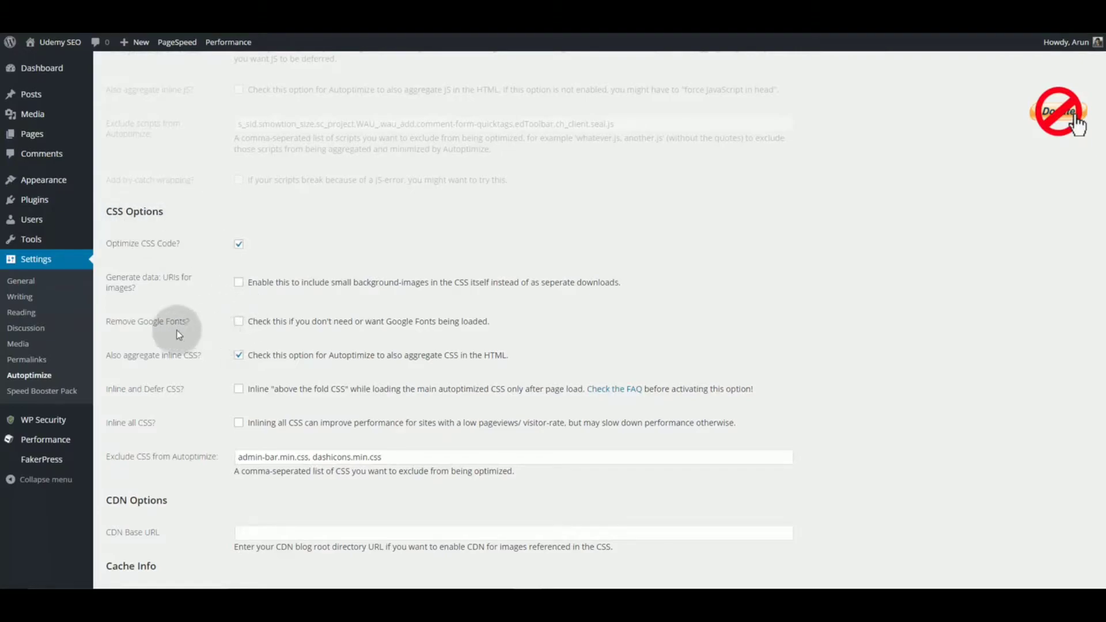
pyautogui.click(239, 323)
pyautogui.scroll(-4, 214, 331)
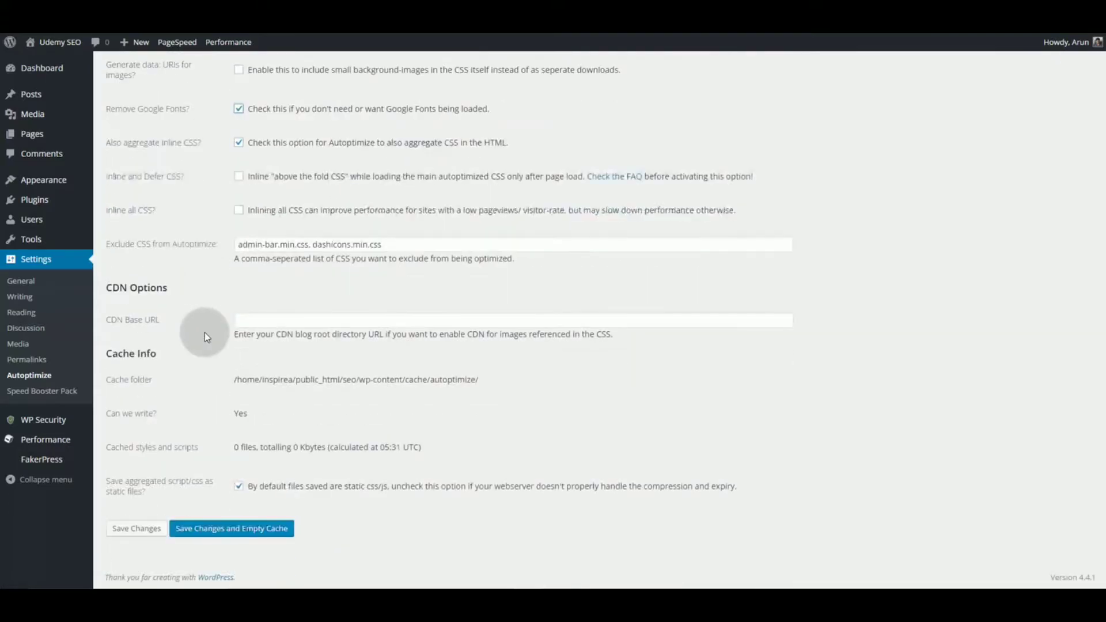
pyautogui.click(276, 534)
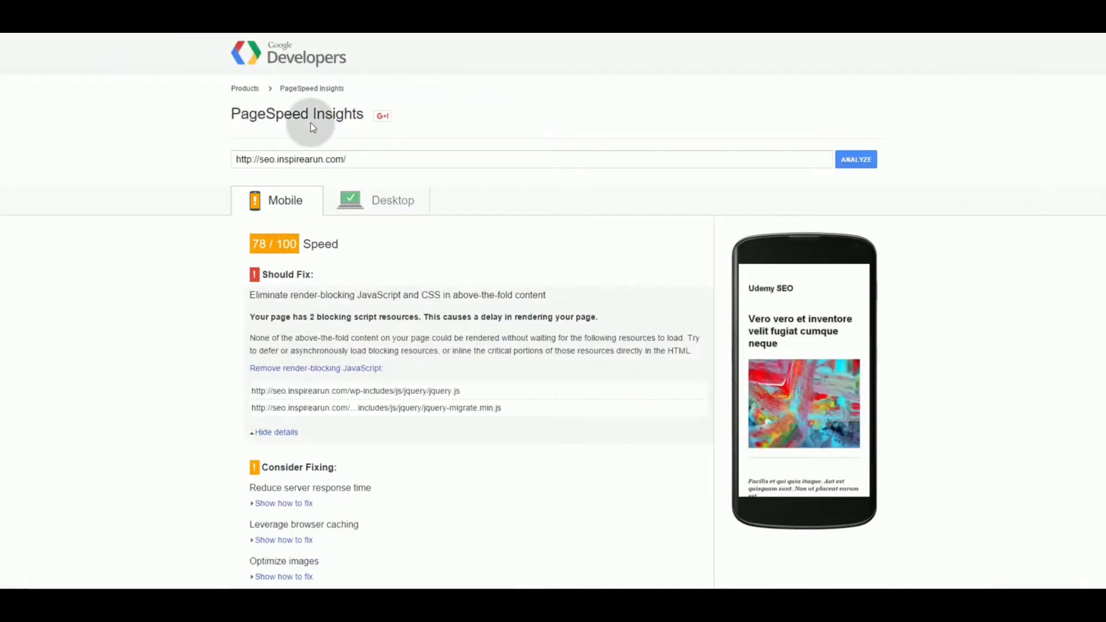
# Step: Rerun the PageSpeed Insights analysis of the site and examine the render-blocking CSS resource in the desktop results
pyautogui.click(857, 159)
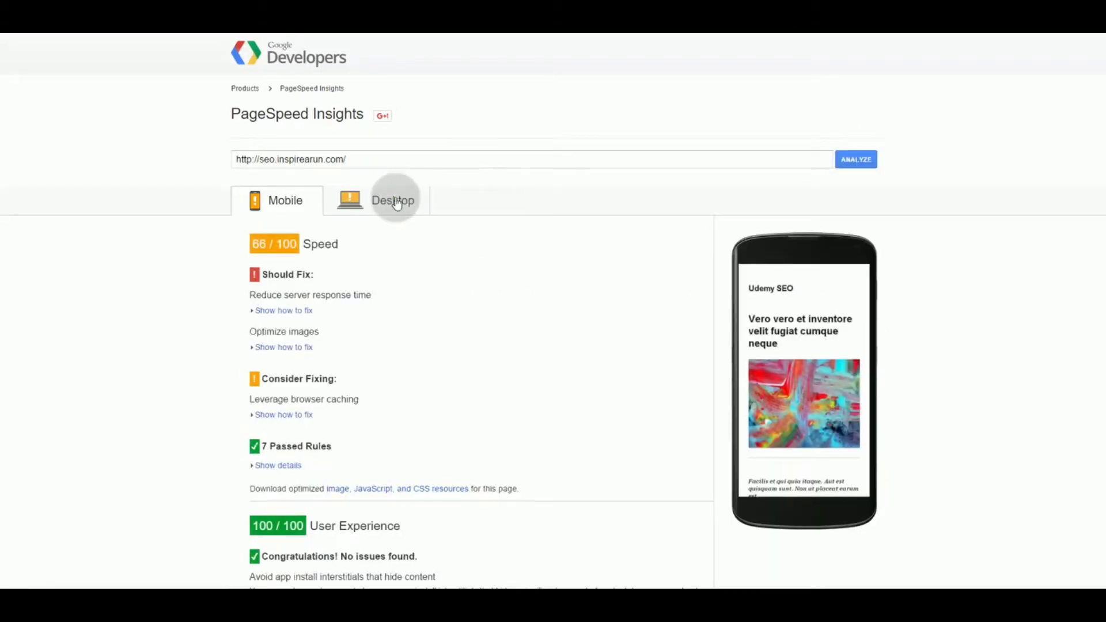
pyautogui.click(390, 198)
pyautogui.scroll(-2, 368, 348)
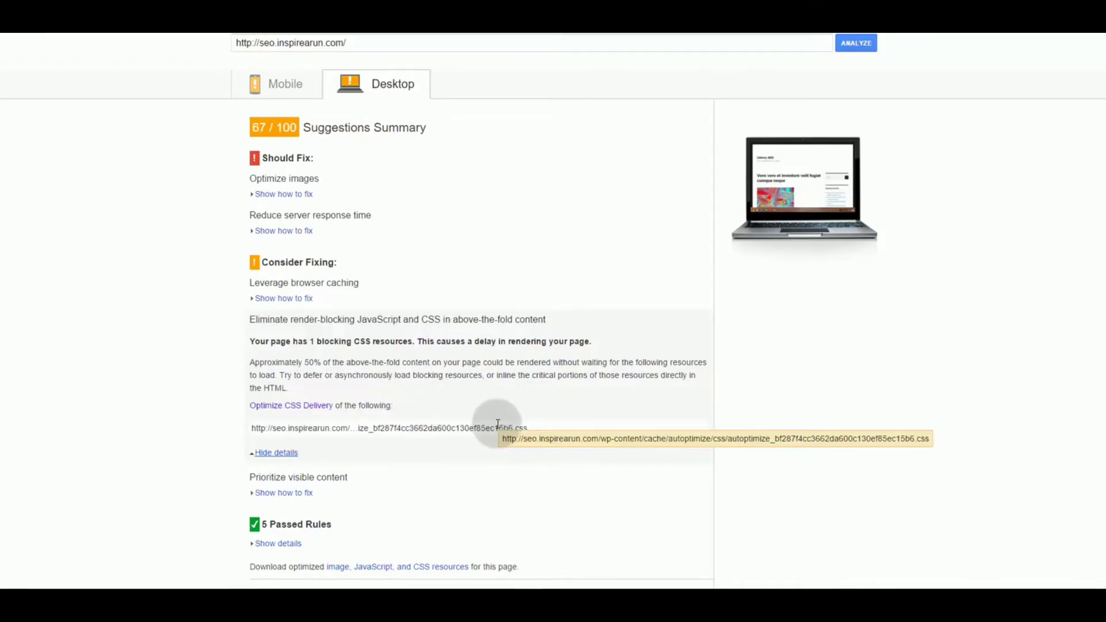
pyautogui.tripleClick(402, 428)
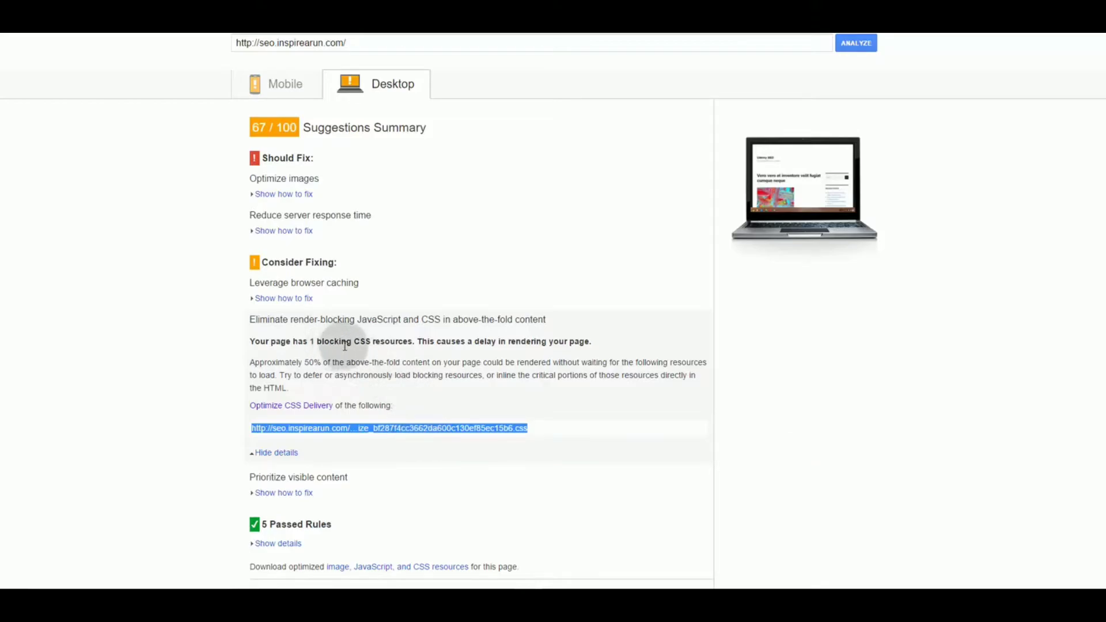
pyautogui.scroll(2, 386, 347)
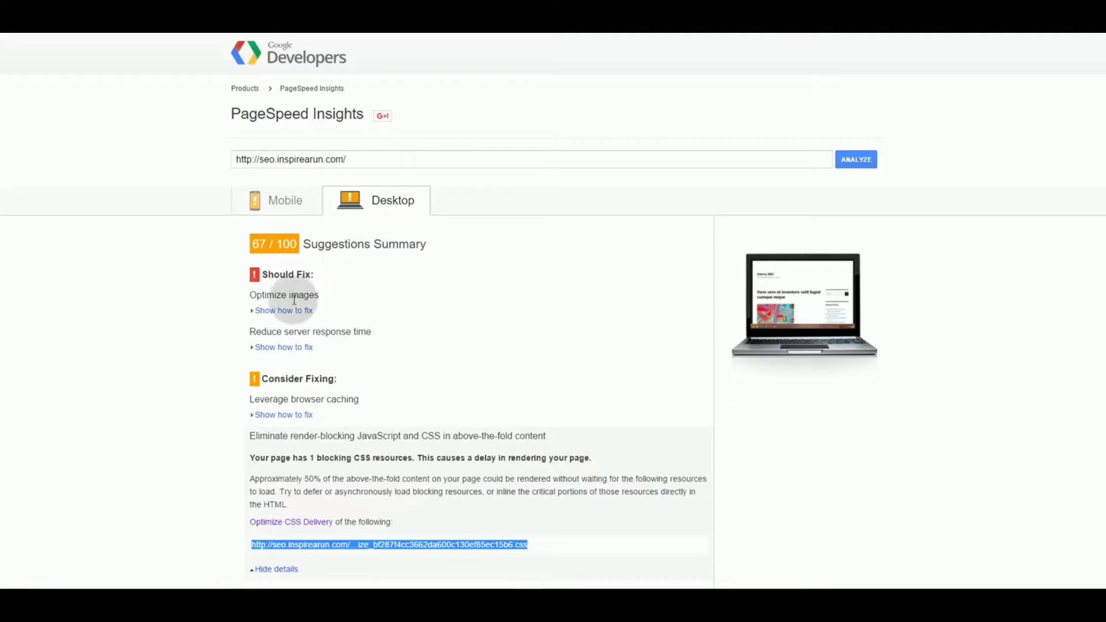
# Step: Examine the desktop suggestions for optimizing images and reducing server response time, and return to the mobile results
pyautogui.click(253, 312)
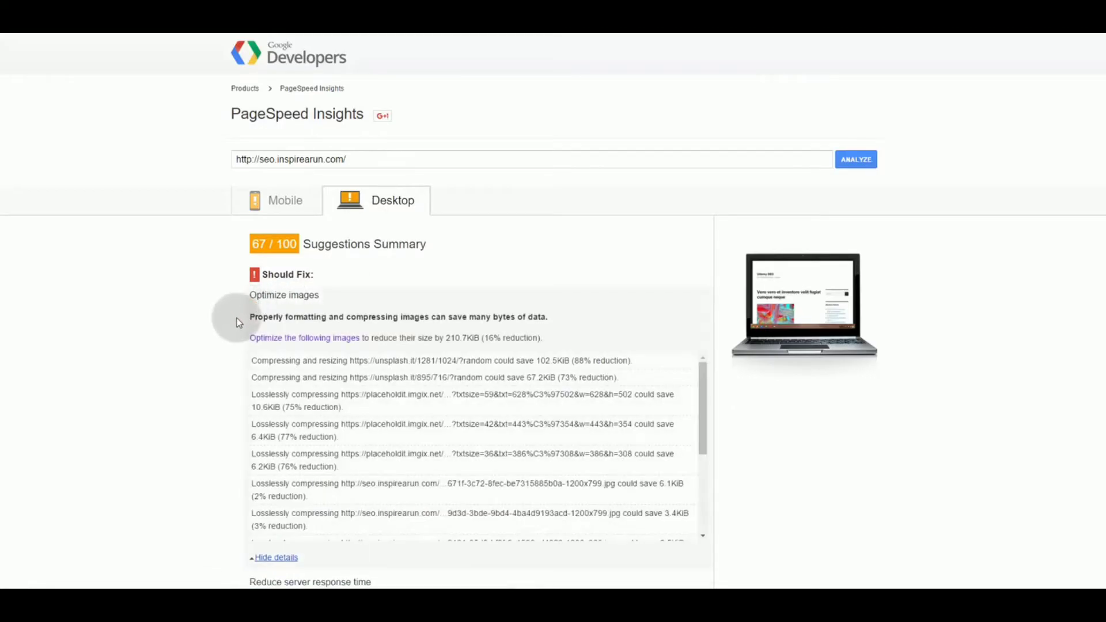
pyautogui.scroll(-4, 242, 321)
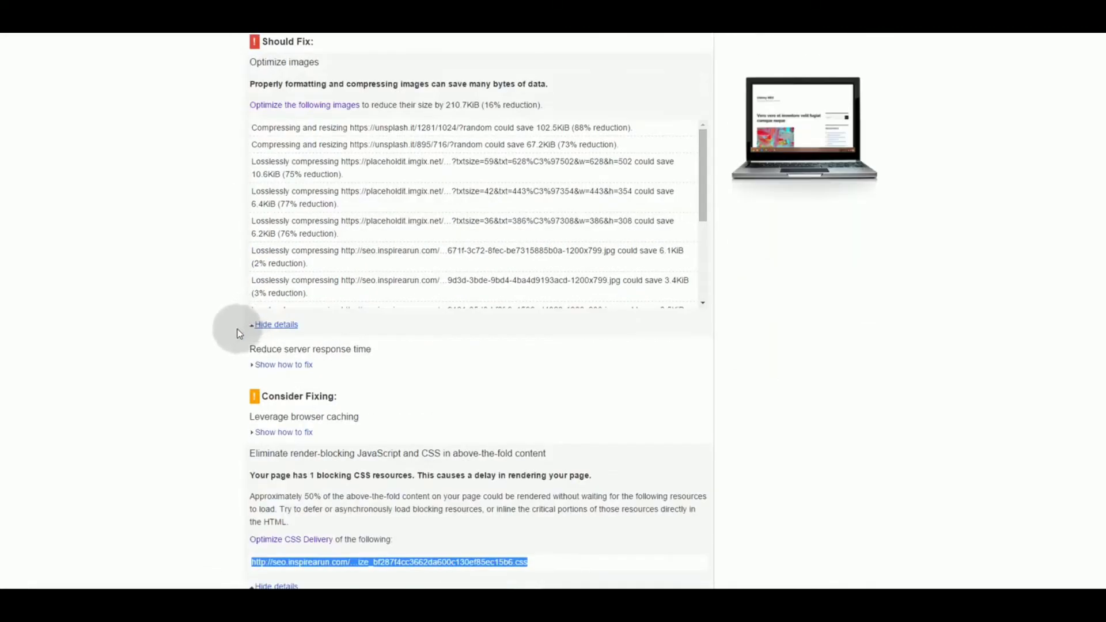
pyautogui.click(255, 365)
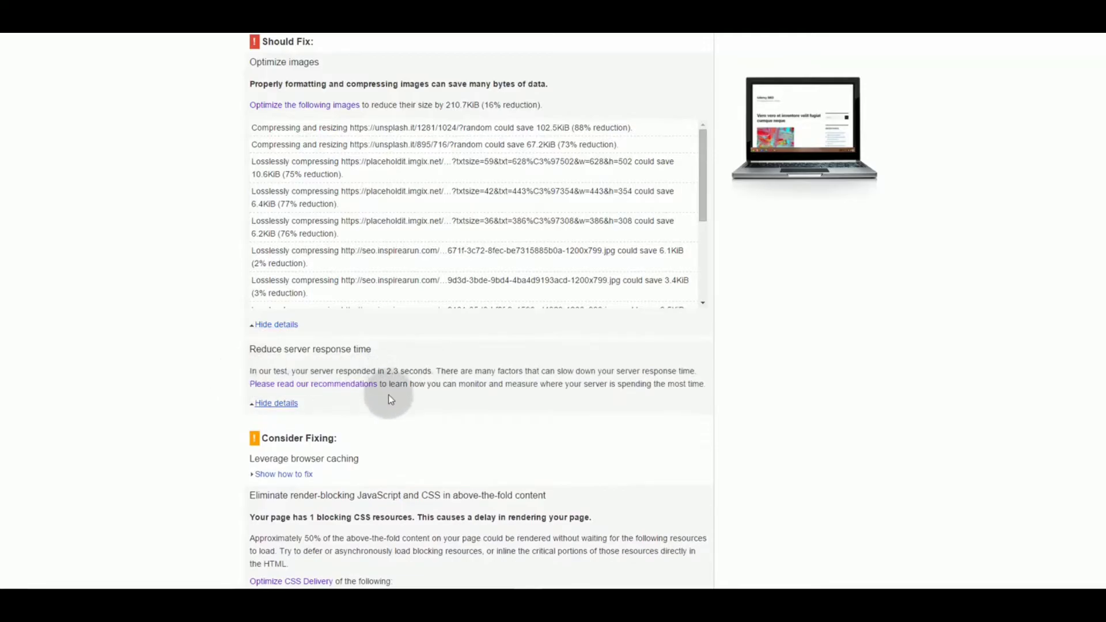
pyautogui.scroll(4, 389, 395)
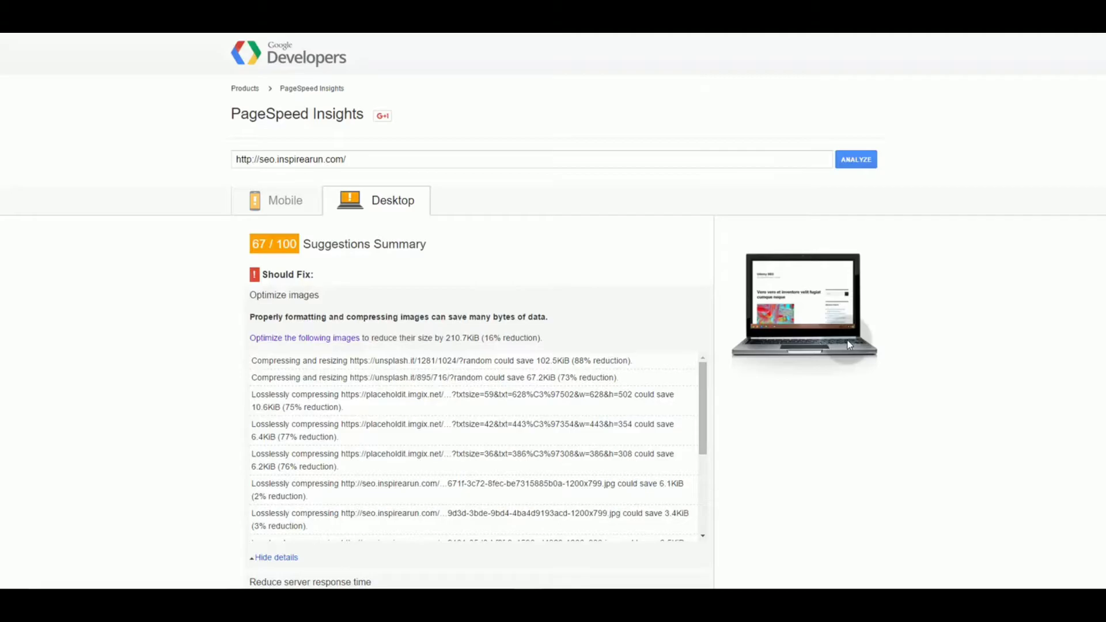
pyautogui.scroll(-2, 410, 538)
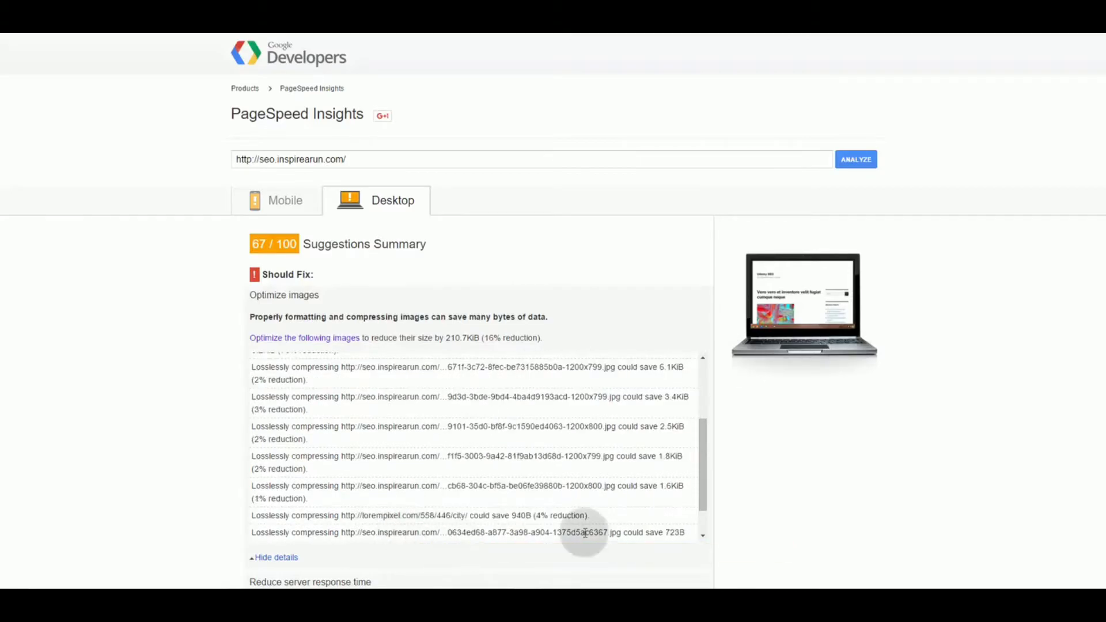
pyautogui.scroll(-4, 874, 494)
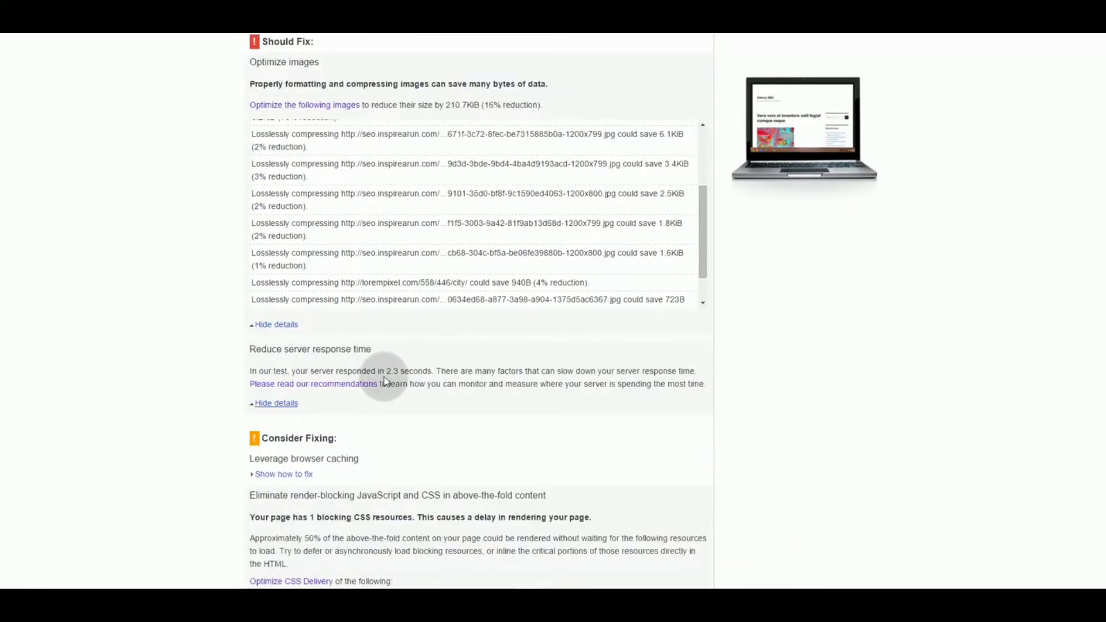
pyautogui.scroll(2, 786, 371)
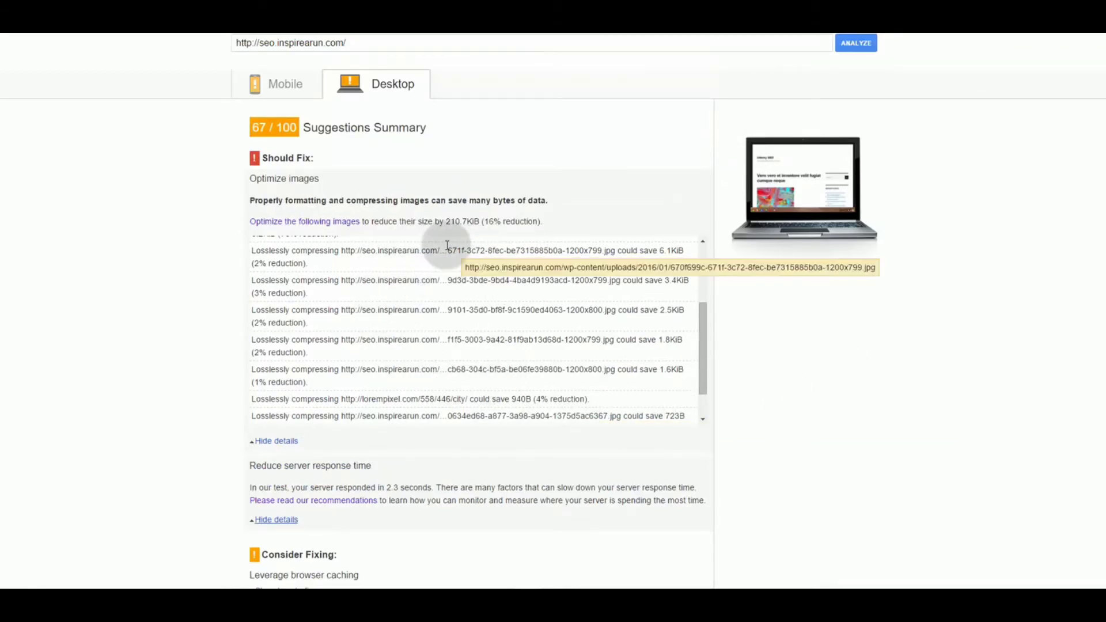
pyautogui.click(288, 83)
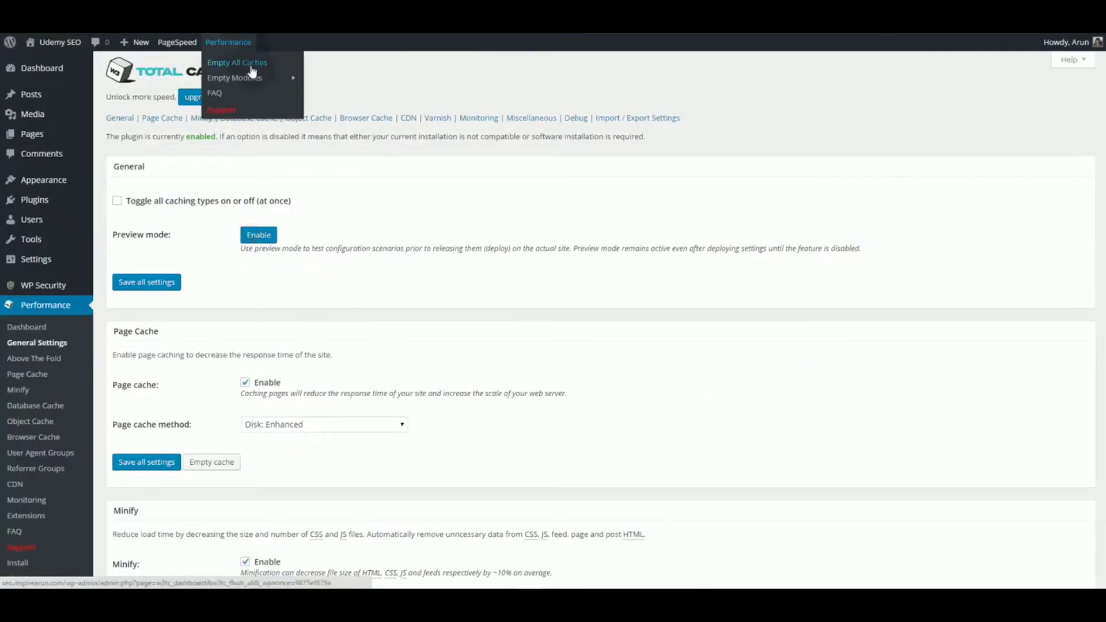
# Step: Empty all site caches and examine the server response time suggestion in the mobile and desktop PageSpeed Insights results
pyautogui.click(248, 61)
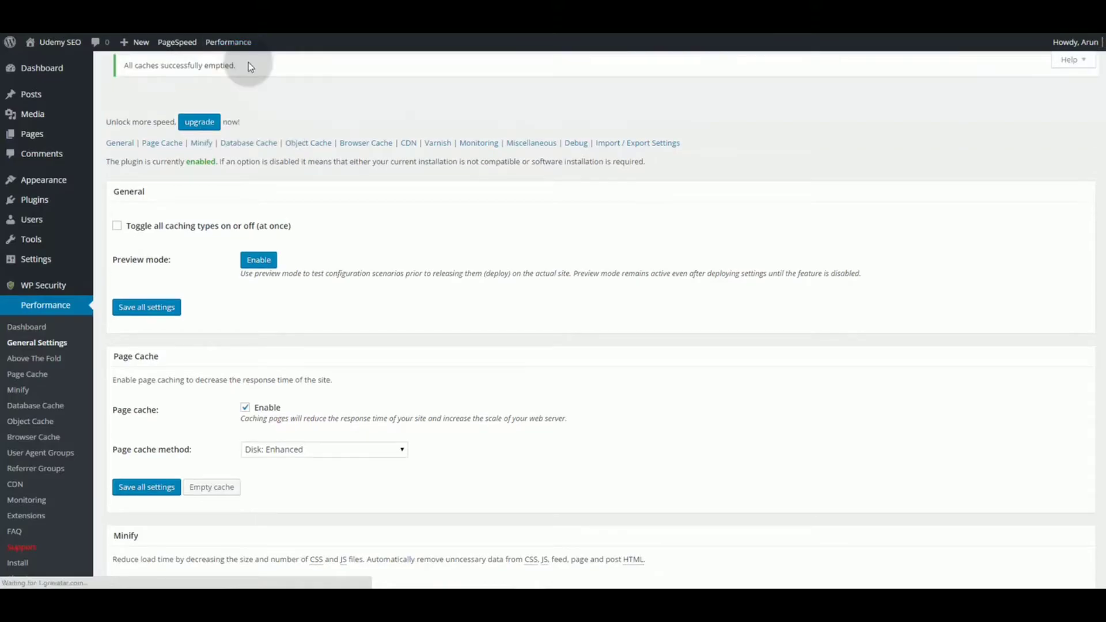
pyautogui.click(277, 62)
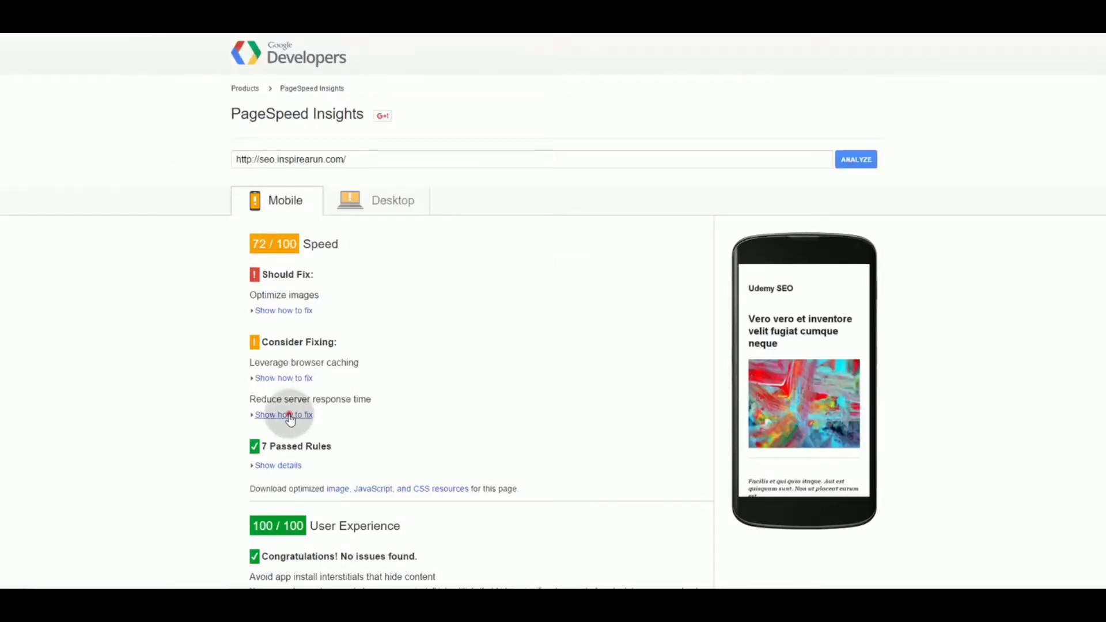
pyautogui.click(288, 415)
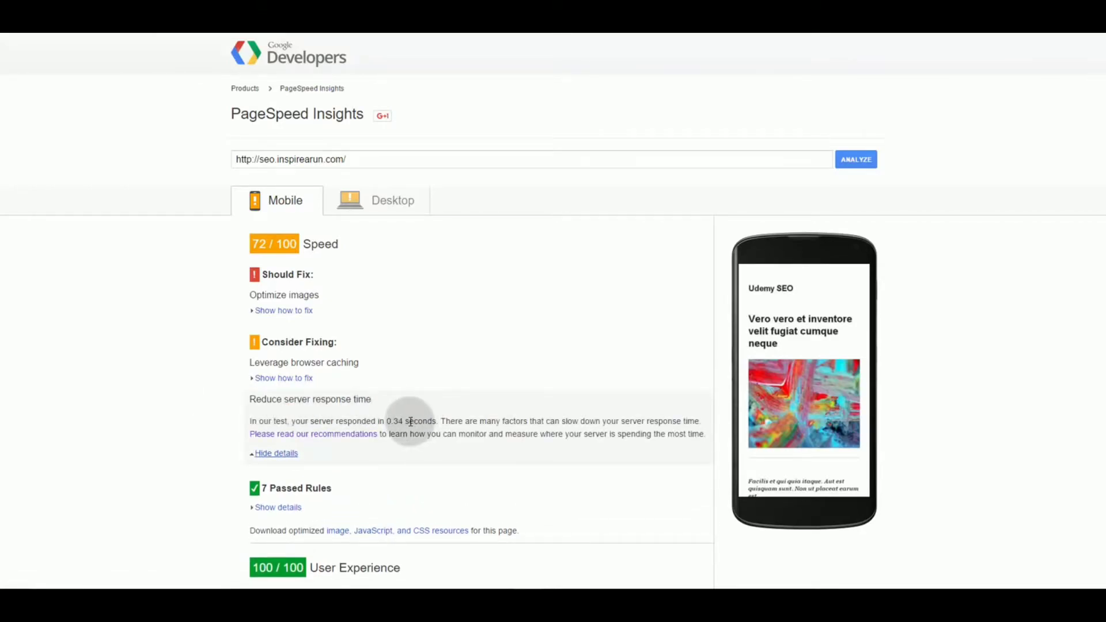
pyautogui.click(390, 199)
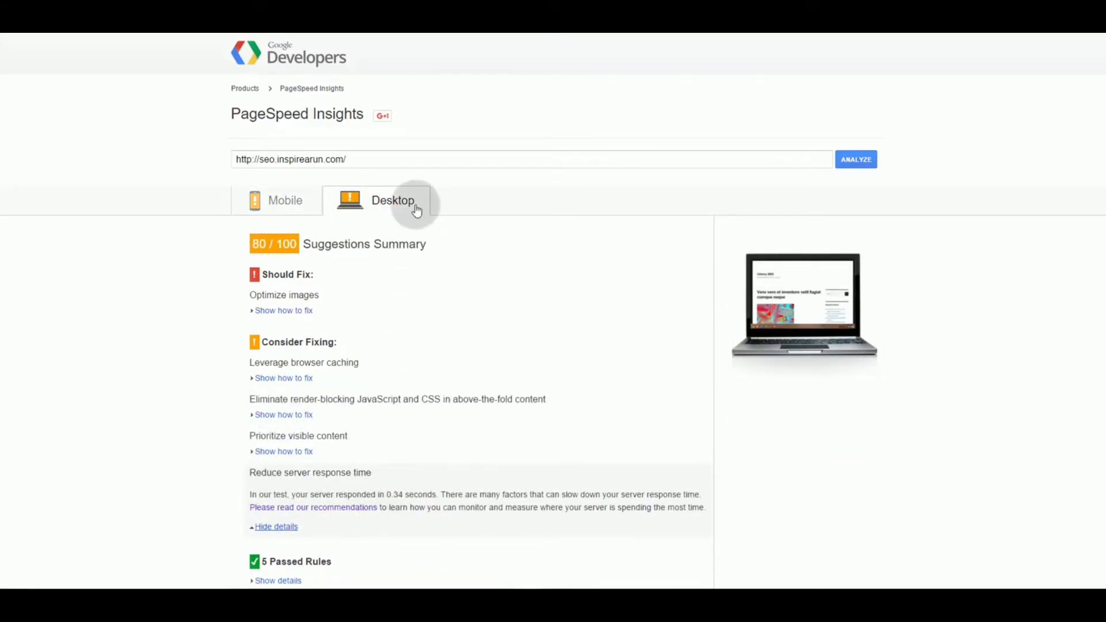
pyautogui.click(251, 316)
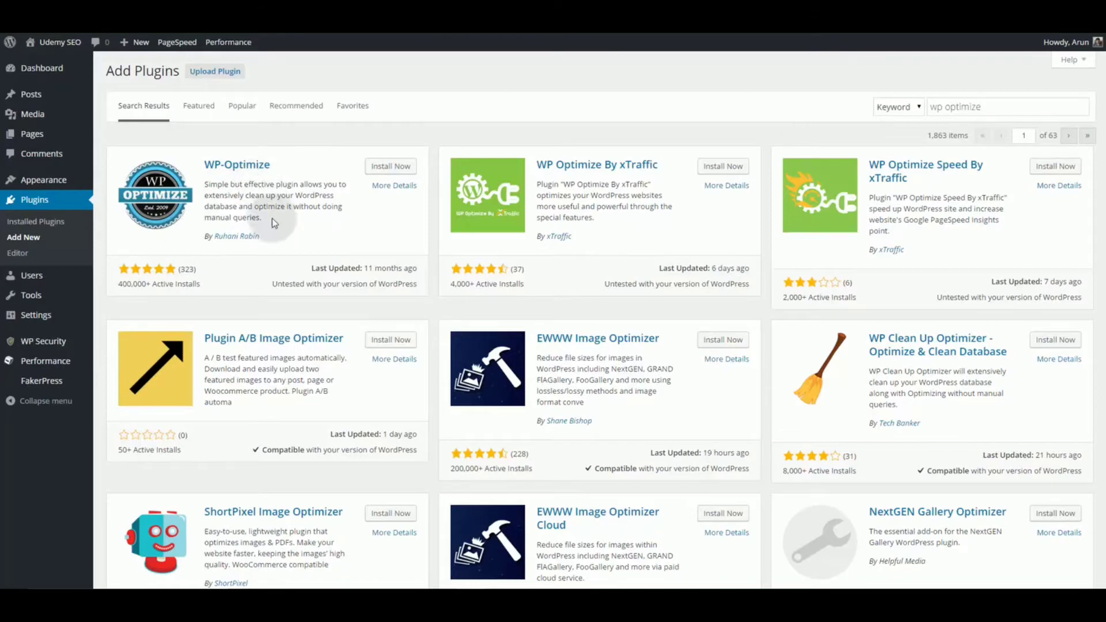
# Step: Install and activate the WP-Optimize plugin and process its selected database clean-up and table optimization
pyautogui.click(406, 170)
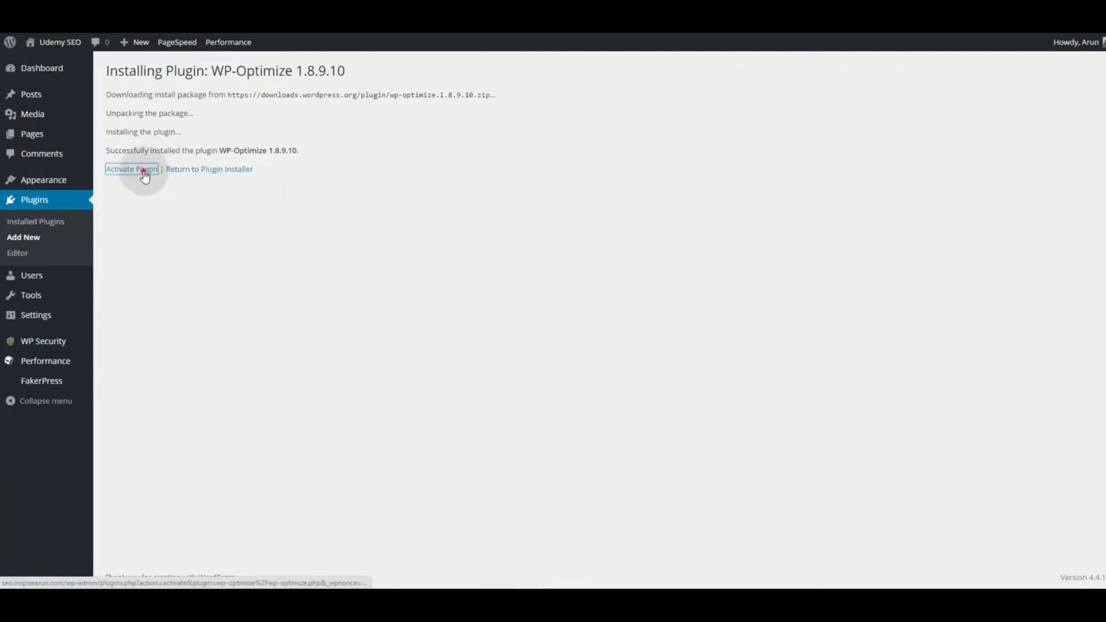
pyautogui.click(143, 171)
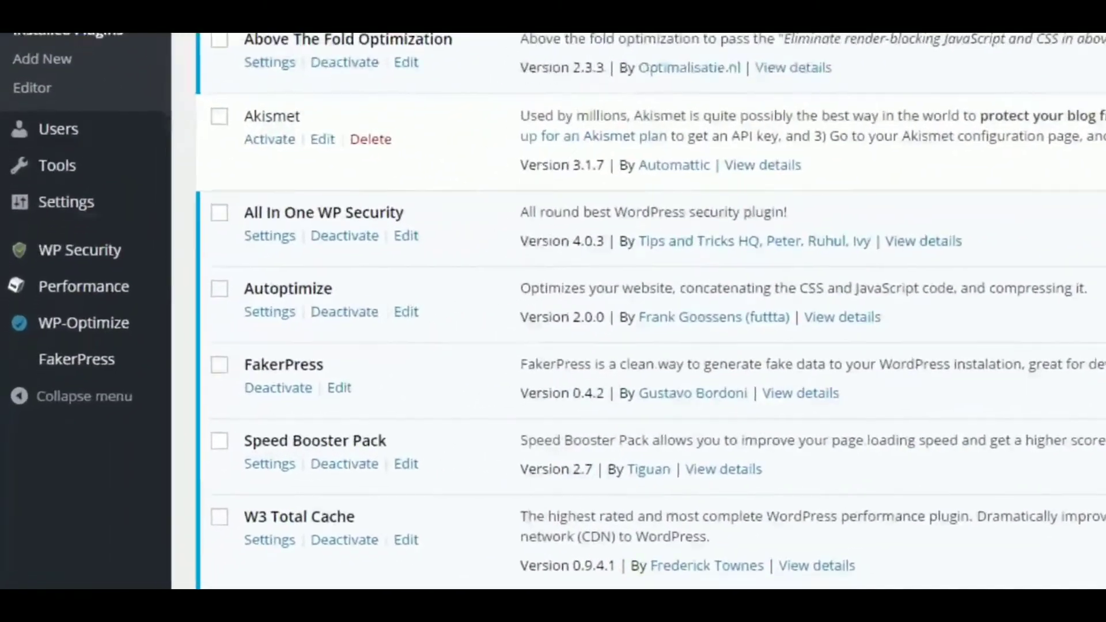
pyautogui.click(147, 320)
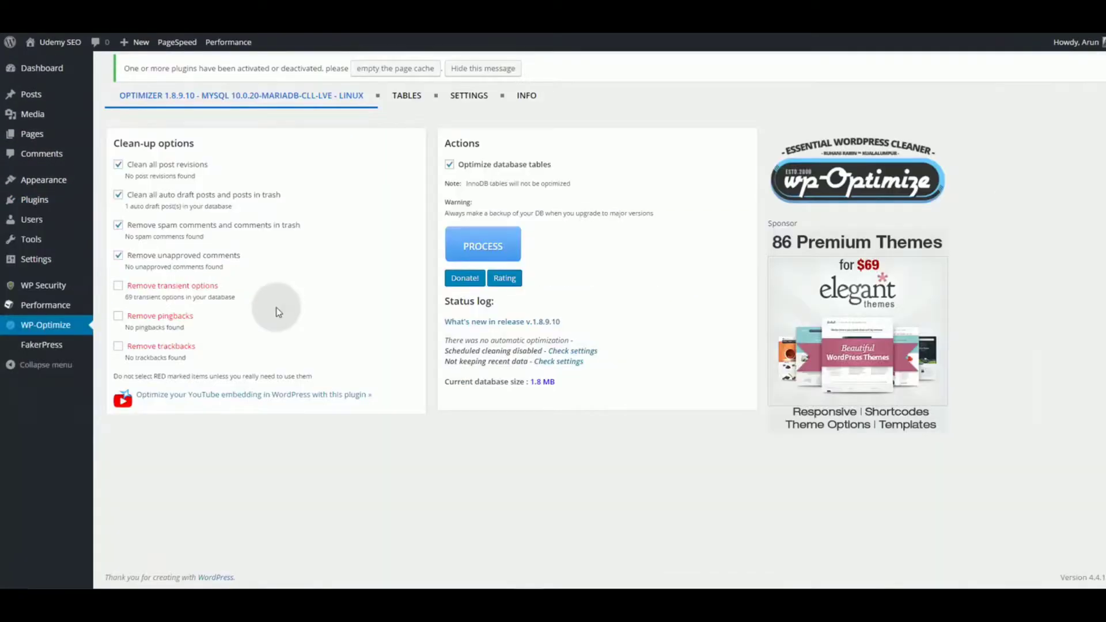
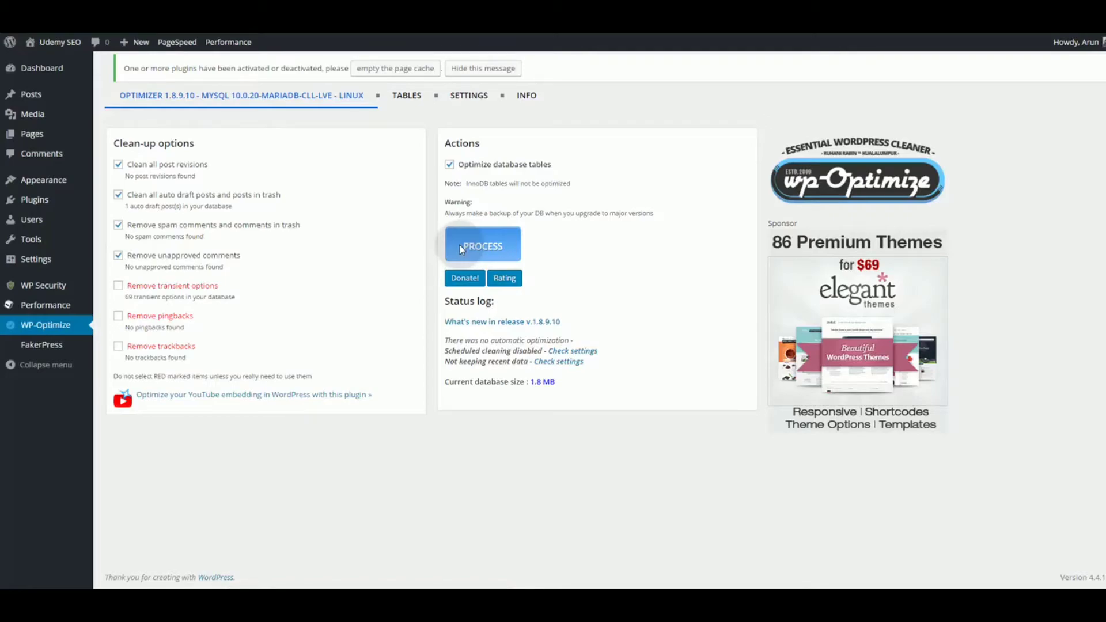
pyautogui.click(469, 246)
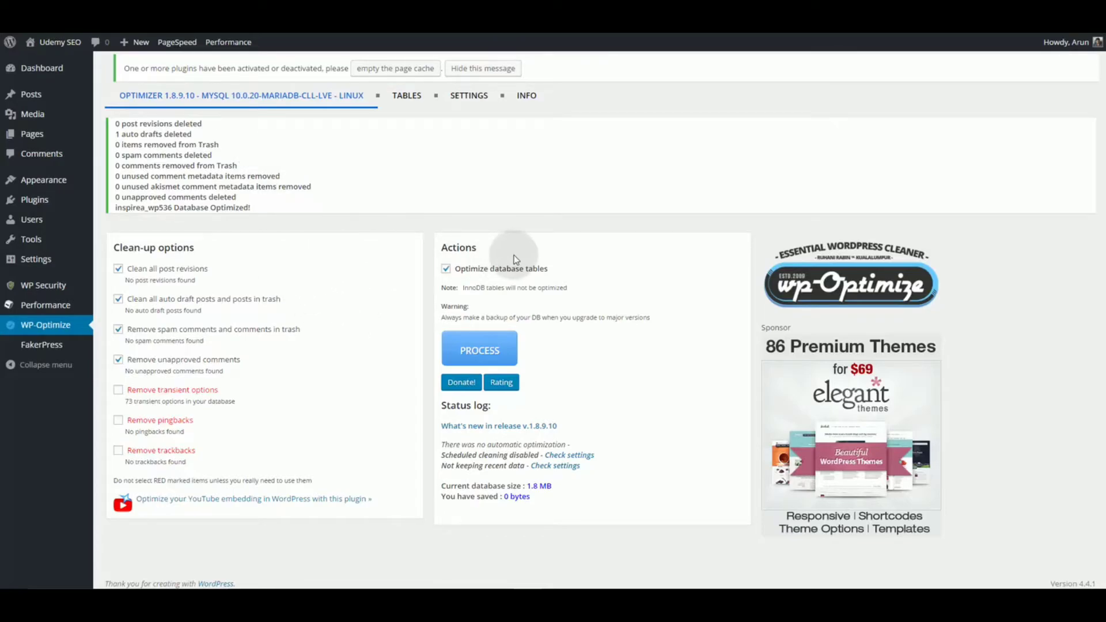
# Step: Deactivate the WP-Optimize plugin and empty the page cache
pyautogui.click(49, 207)
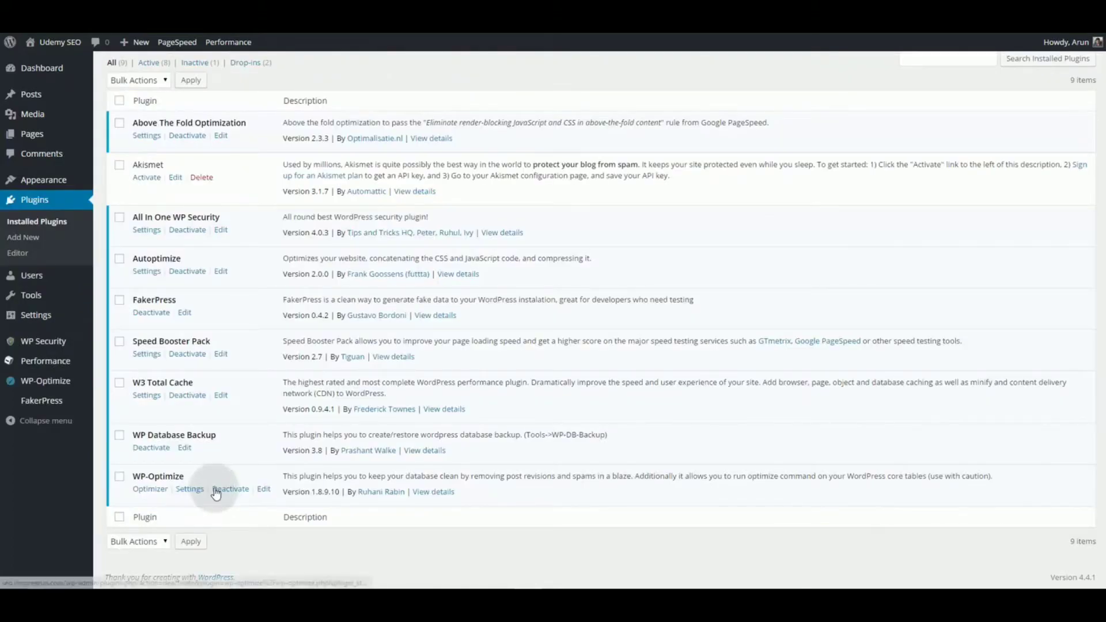
pyautogui.click(216, 490)
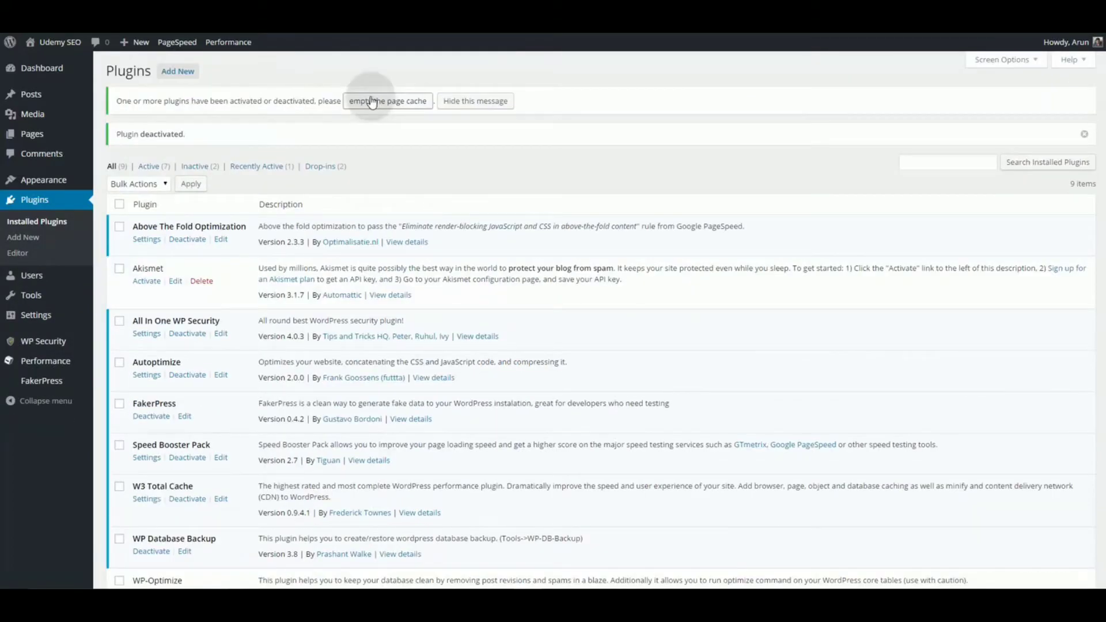
pyautogui.click(372, 102)
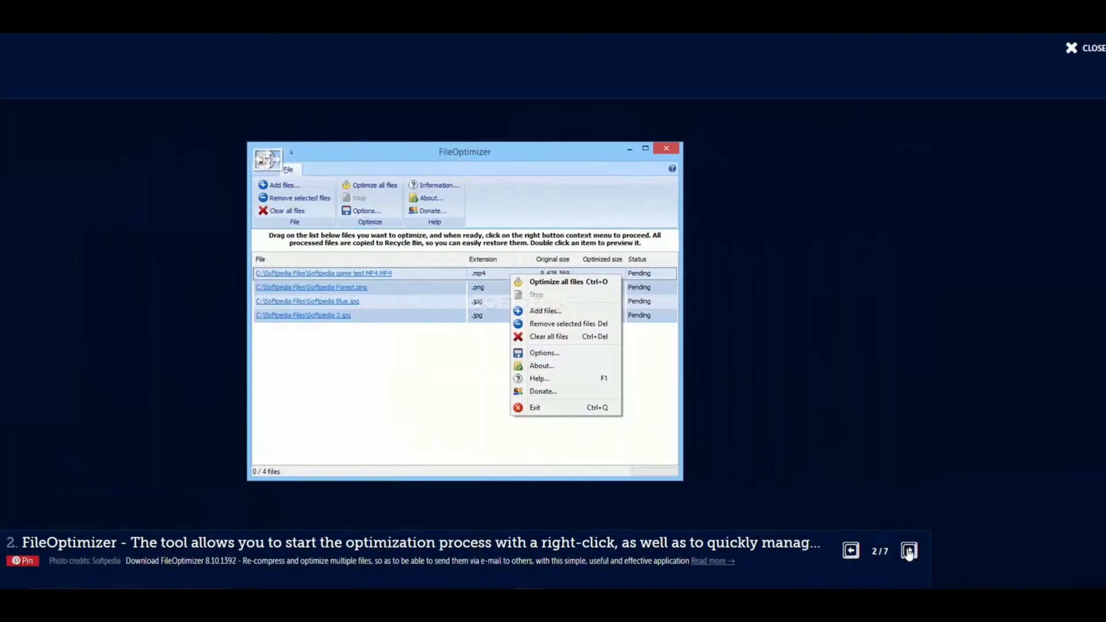
# Step: Look through the FileOptimizer screenshots and its description on the Softpedia page
pyautogui.click(909, 551)
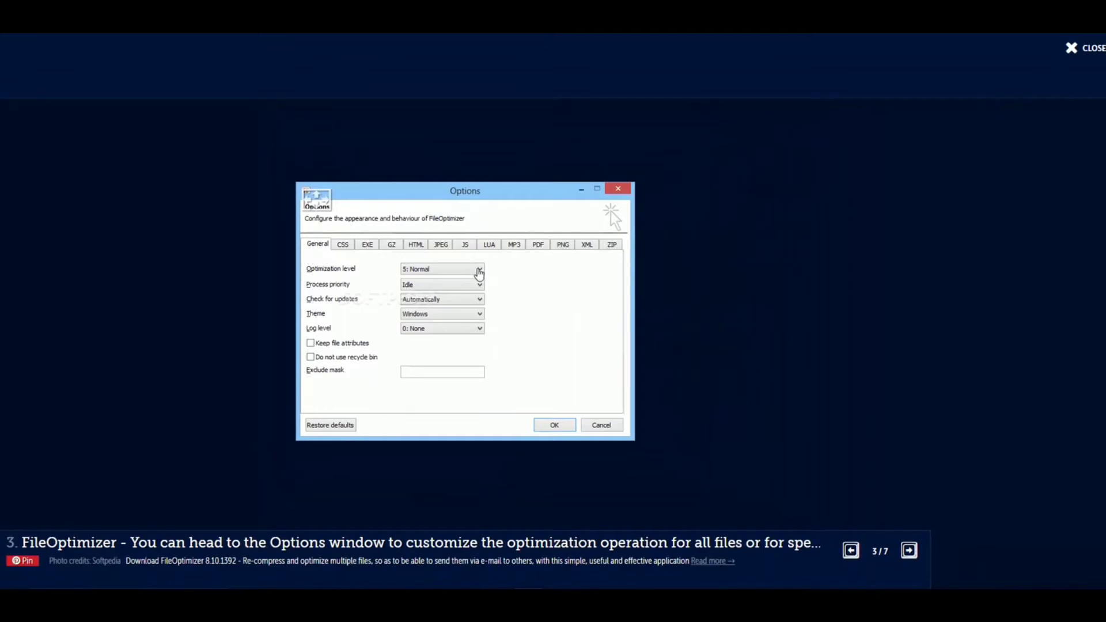
pyautogui.click(851, 550)
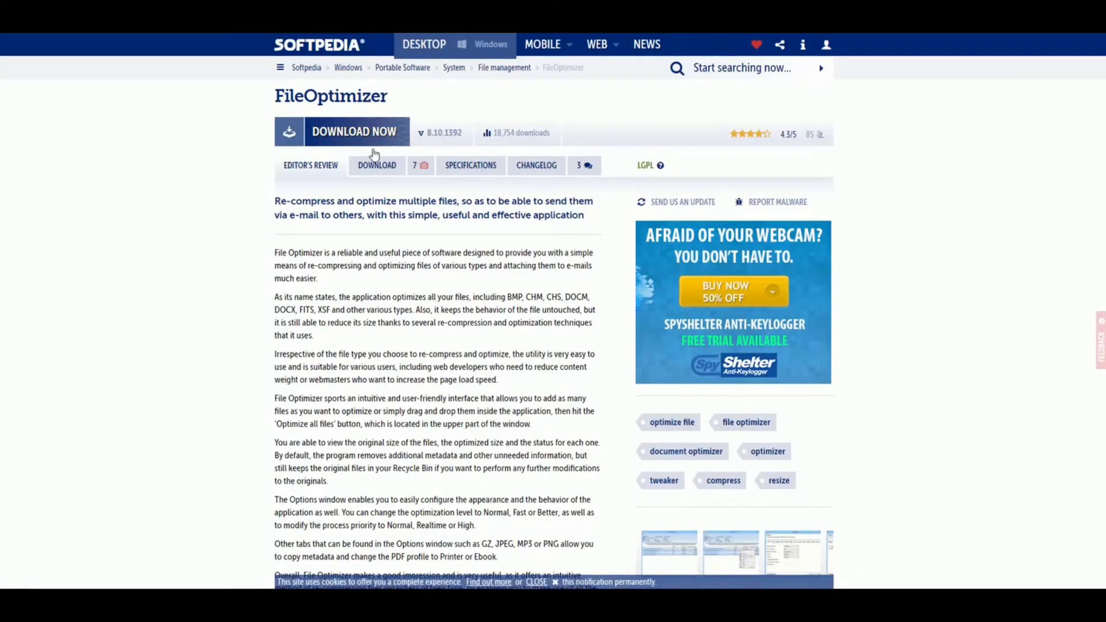
pyautogui.scroll(-3, 362, 427)
pyautogui.scroll(-3, 362, 426)
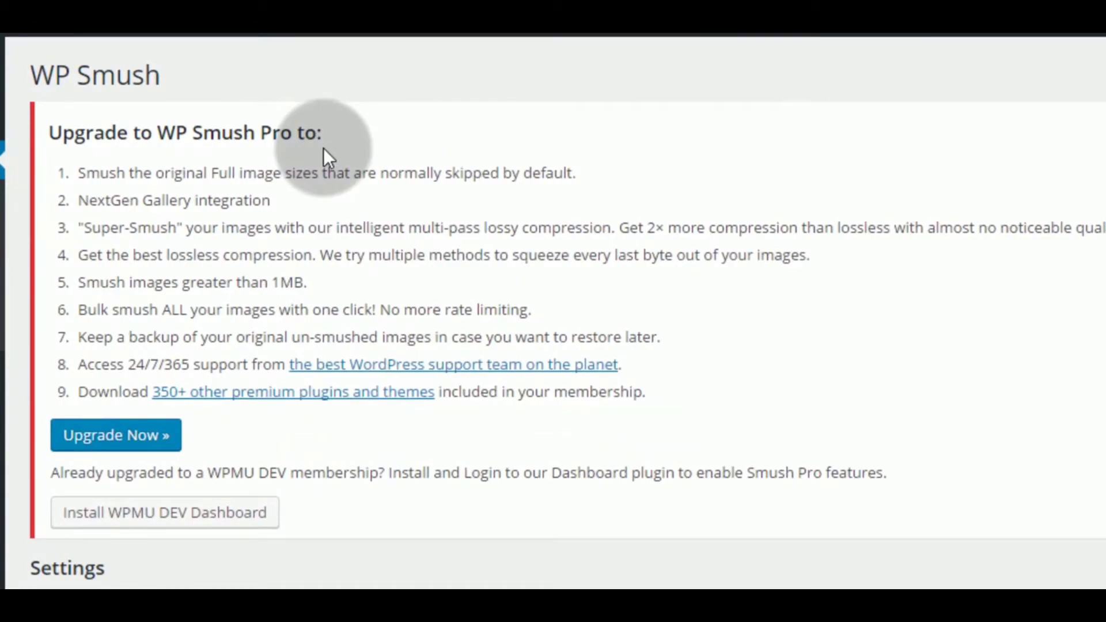
# Step: Review the WP Smush options and free-account limit, and bulk smush the remaining images in the media library
pyautogui.moveTo(32, 74); pyautogui.dragTo(168, 76)
pyautogui.click(193, 75)
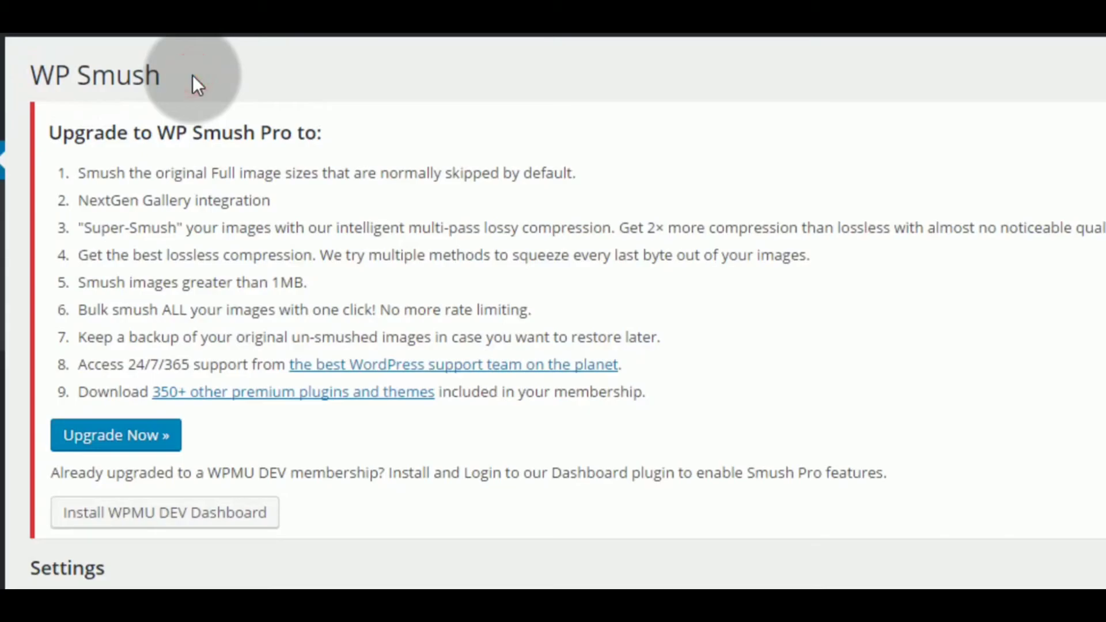
pyautogui.scroll(-5, 553, 311)
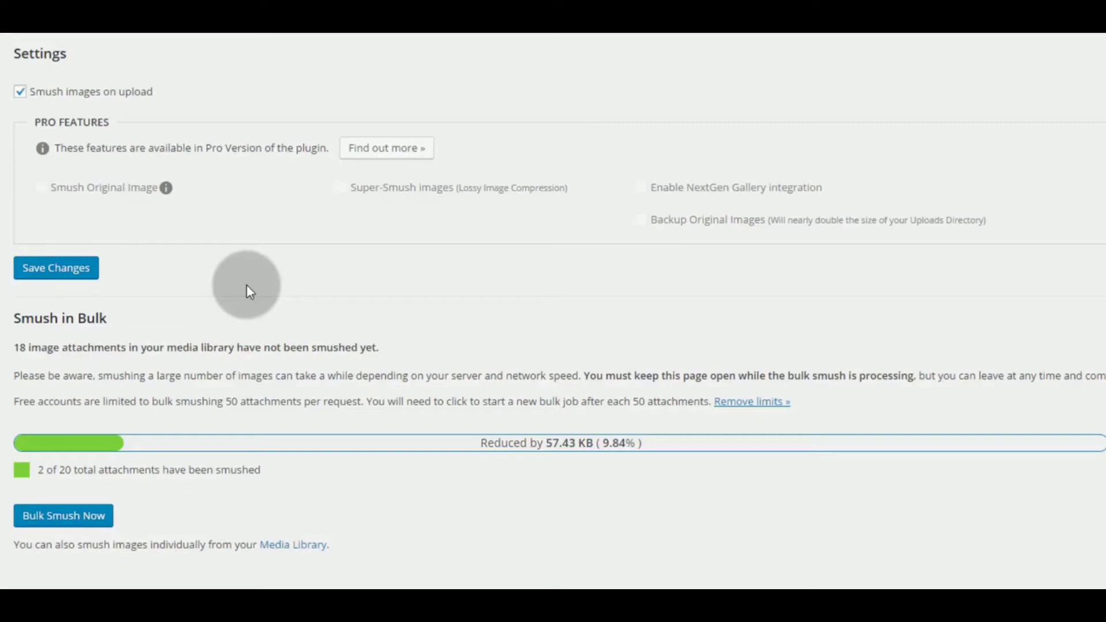
pyautogui.click(15, 397)
pyautogui.moveTo(25, 397); pyautogui.dragTo(362, 403)
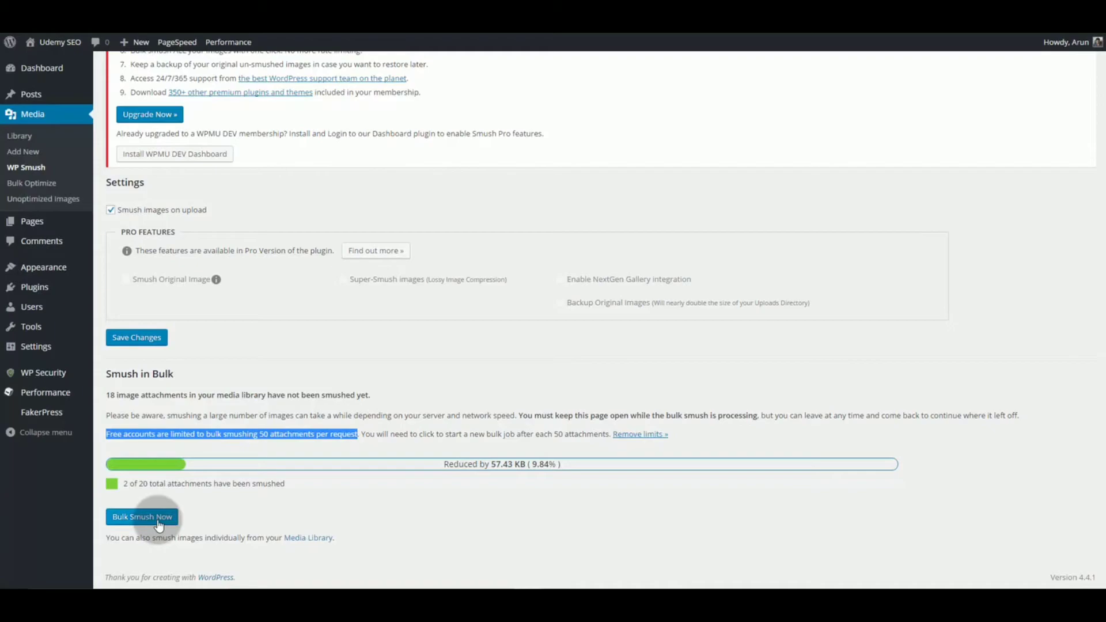
pyautogui.click(202, 507)
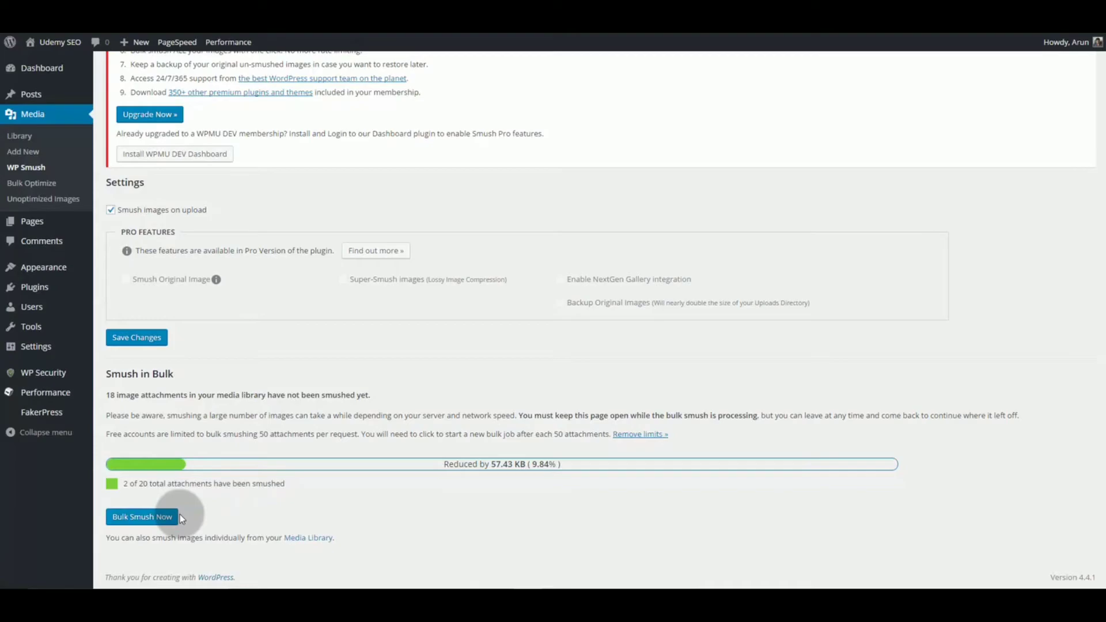
pyautogui.click(128, 518)
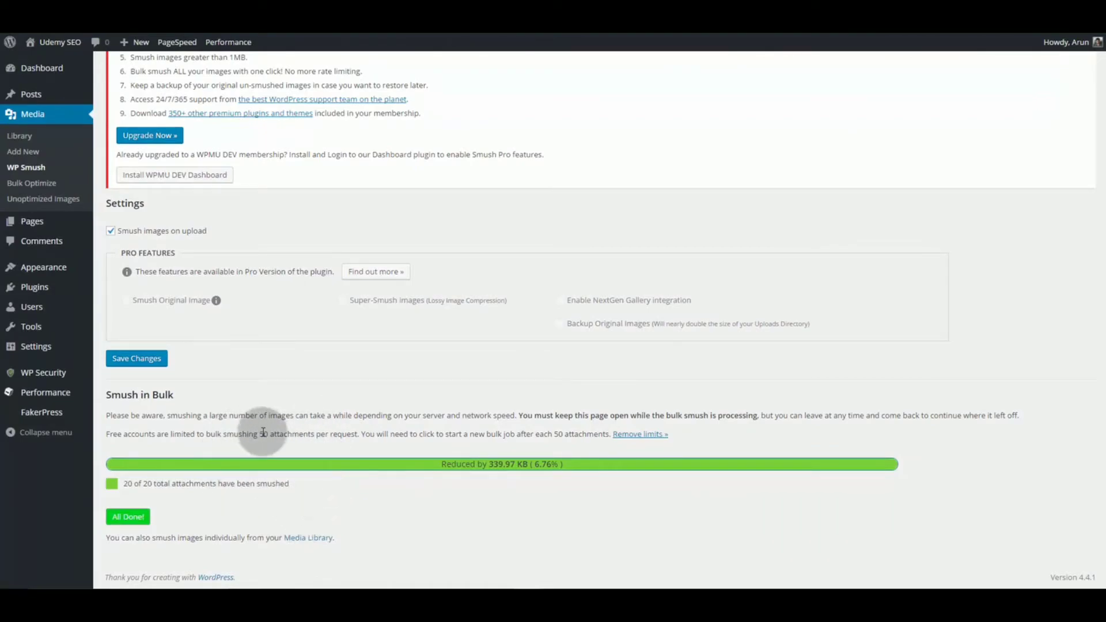
pyautogui.scroll(2, 259, 501)
pyautogui.click(61, 185)
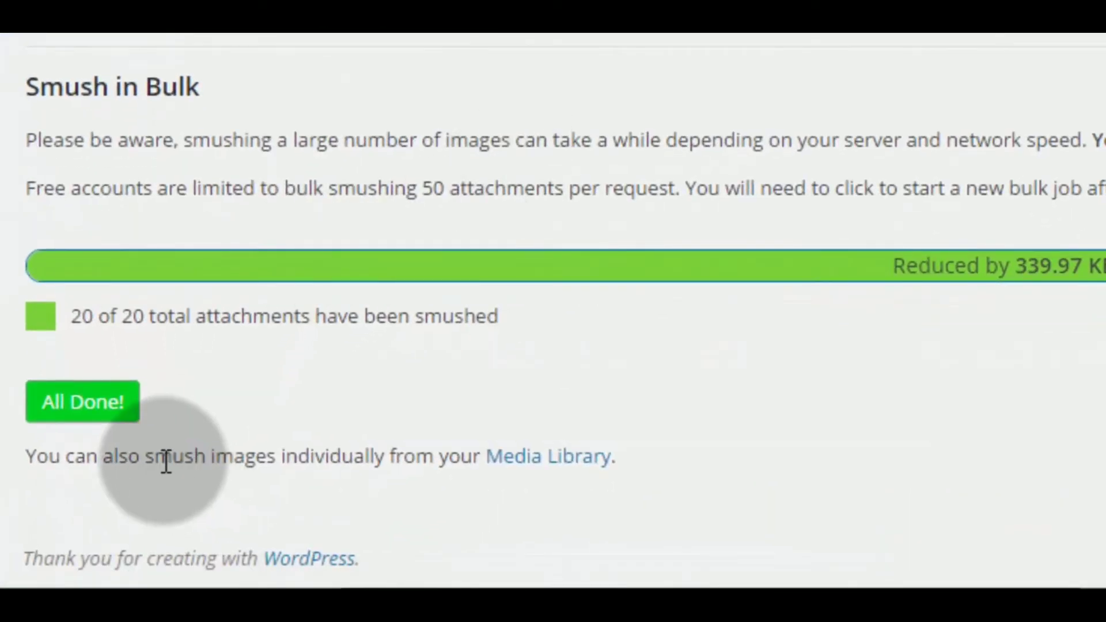
pyautogui.moveTo(166, 461); pyautogui.dragTo(434, 459)
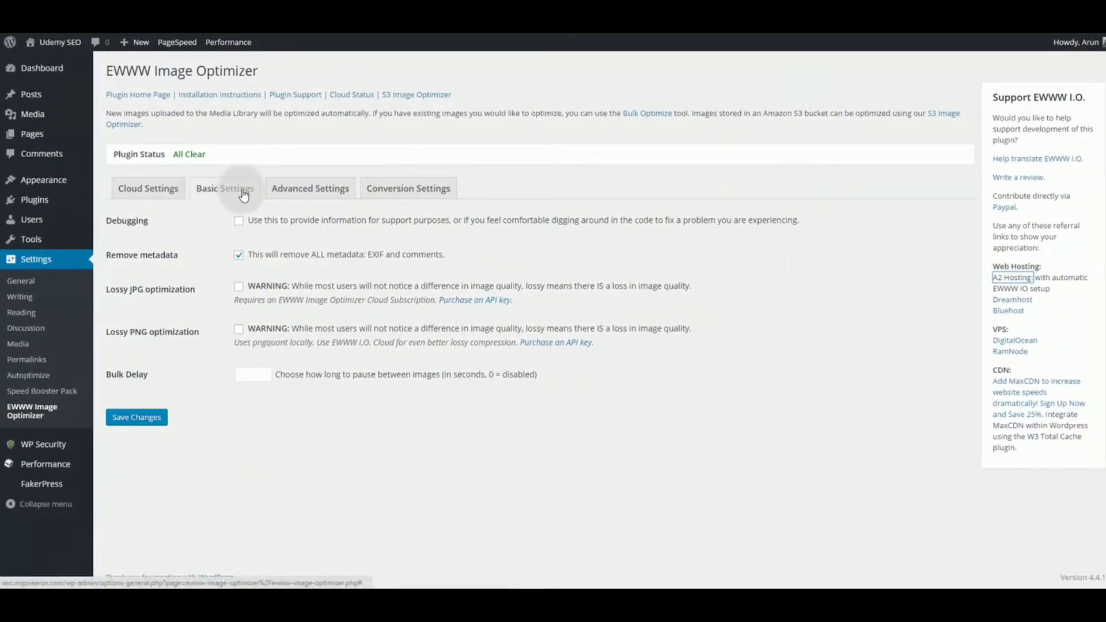
# Step: Examine the cloud, basic and advanced settings of EWWW Image Optimizer, including the optipng levels and scheduled optimization
pyautogui.click(166, 189)
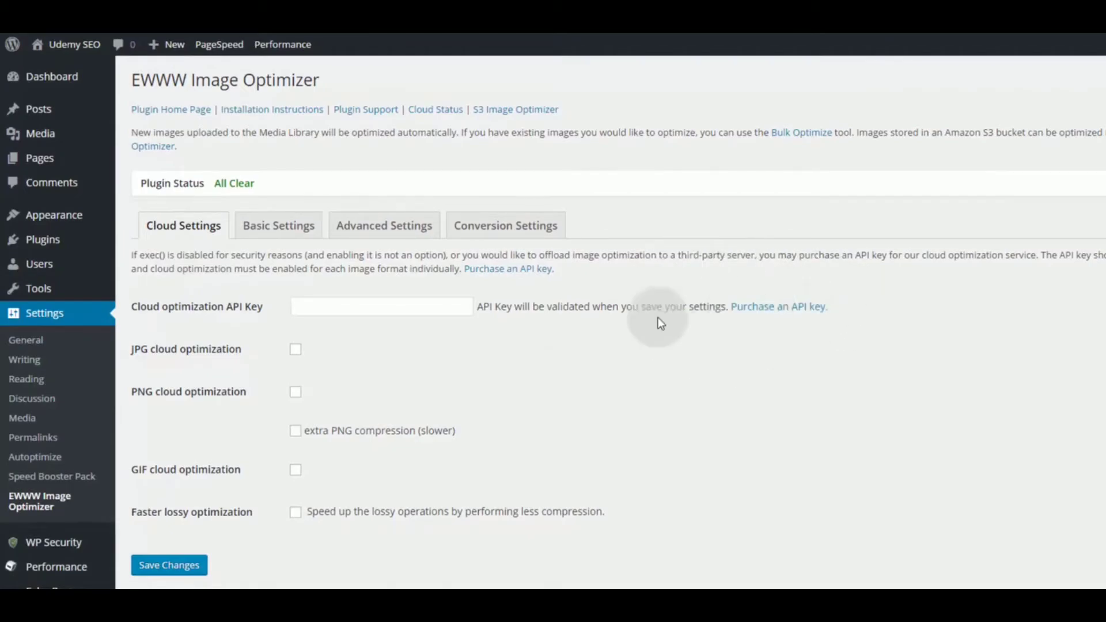
pyautogui.click(258, 230)
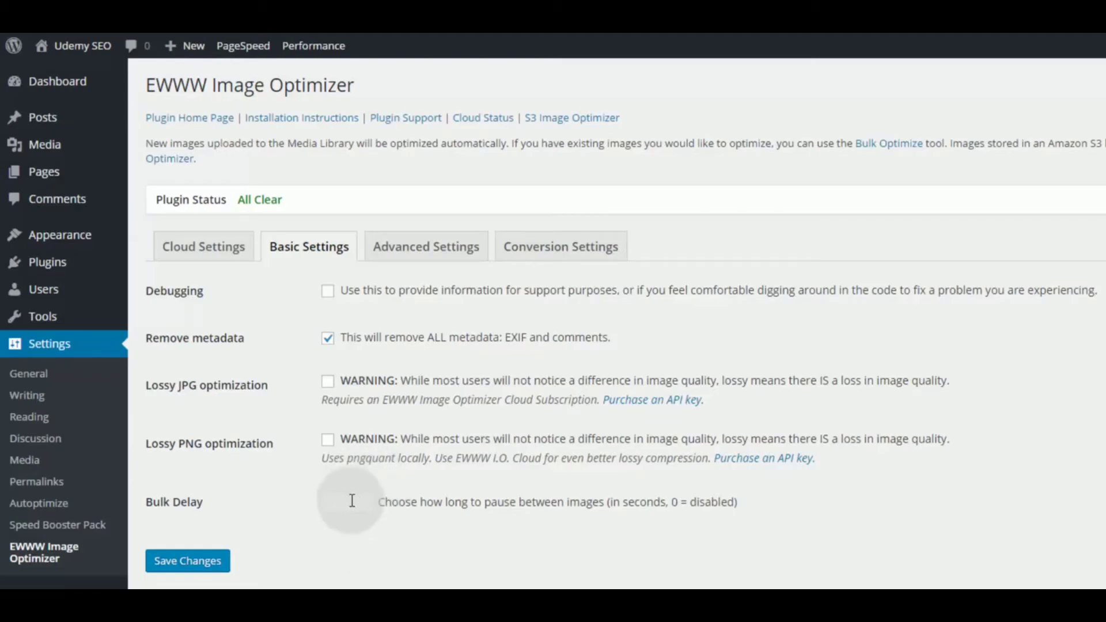
pyautogui.click(431, 250)
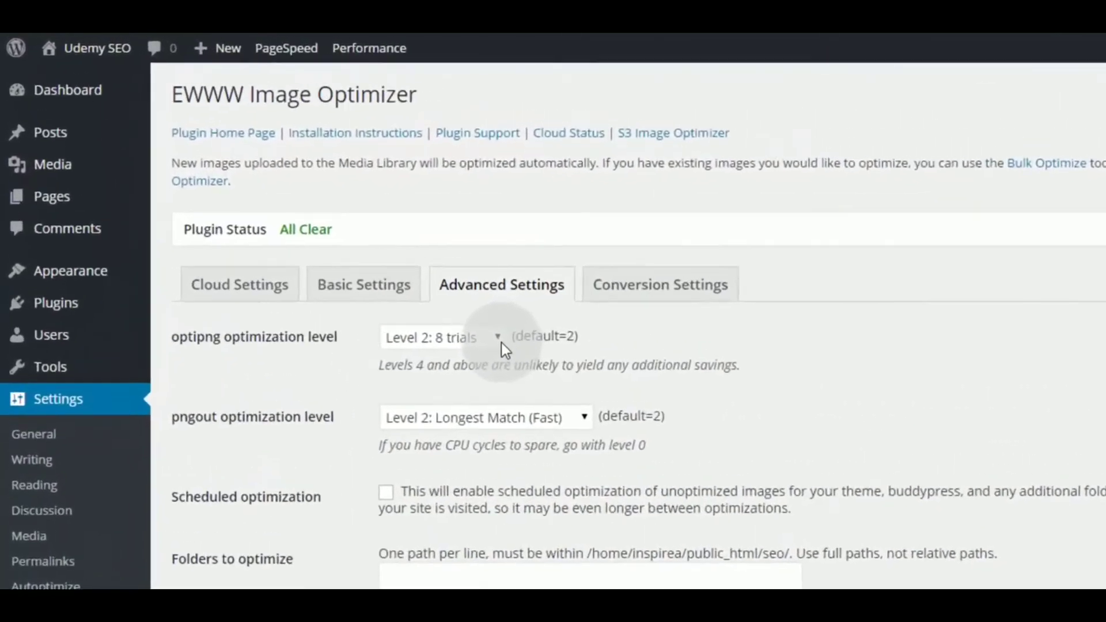
pyautogui.click(308, 222)
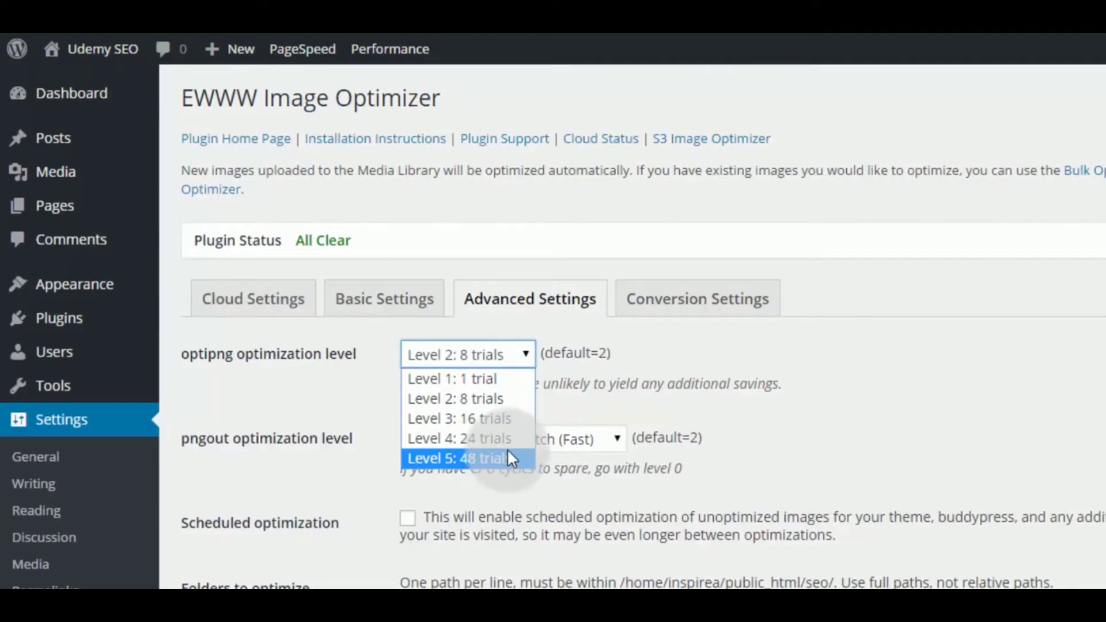
pyautogui.click(741, 375)
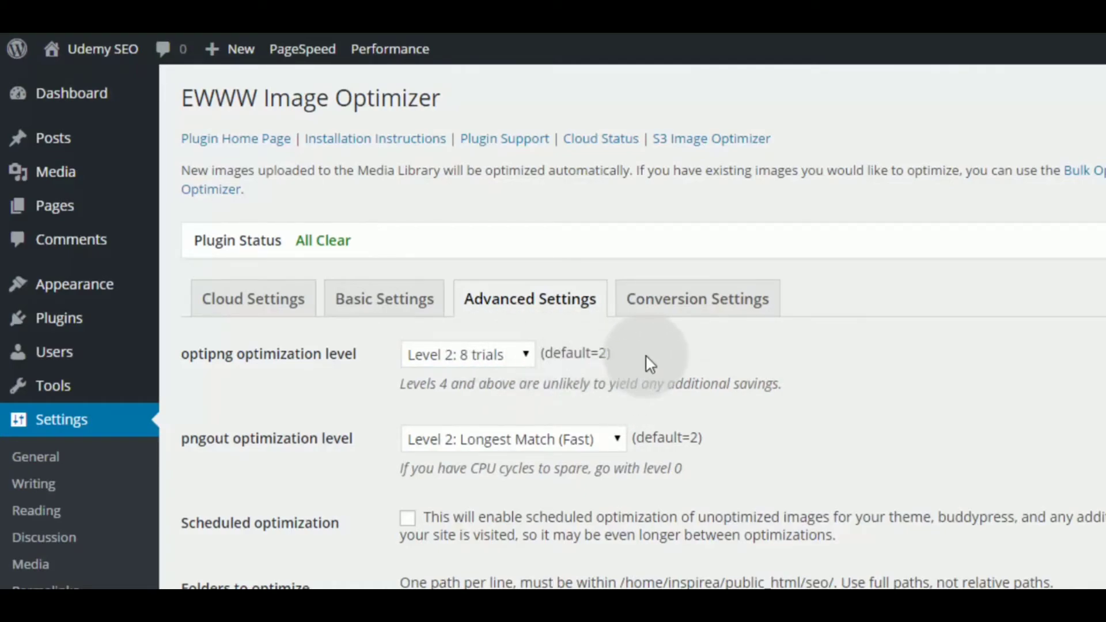
pyautogui.scroll(-2, 650, 363)
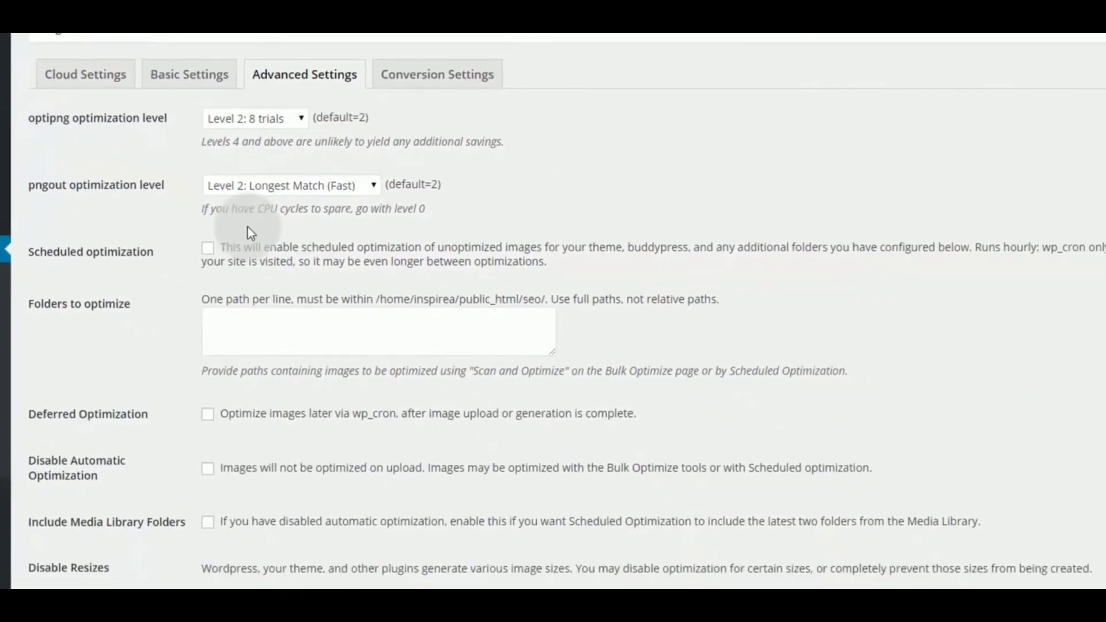
pyautogui.moveTo(982, 222); pyautogui.dragTo(1025, 223)
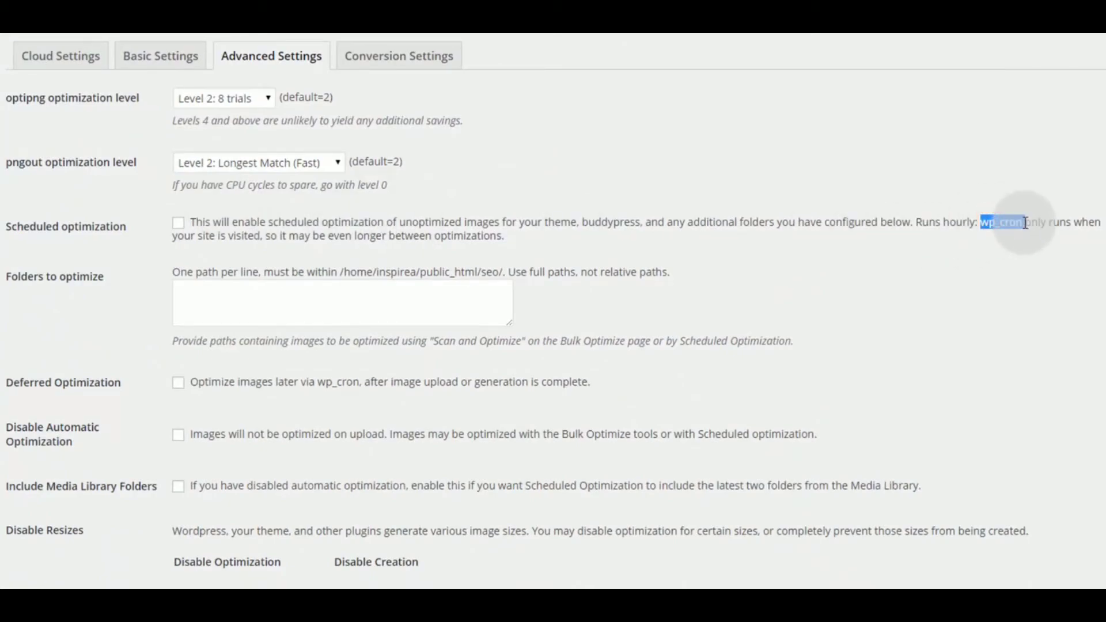
pyautogui.click(799, 240)
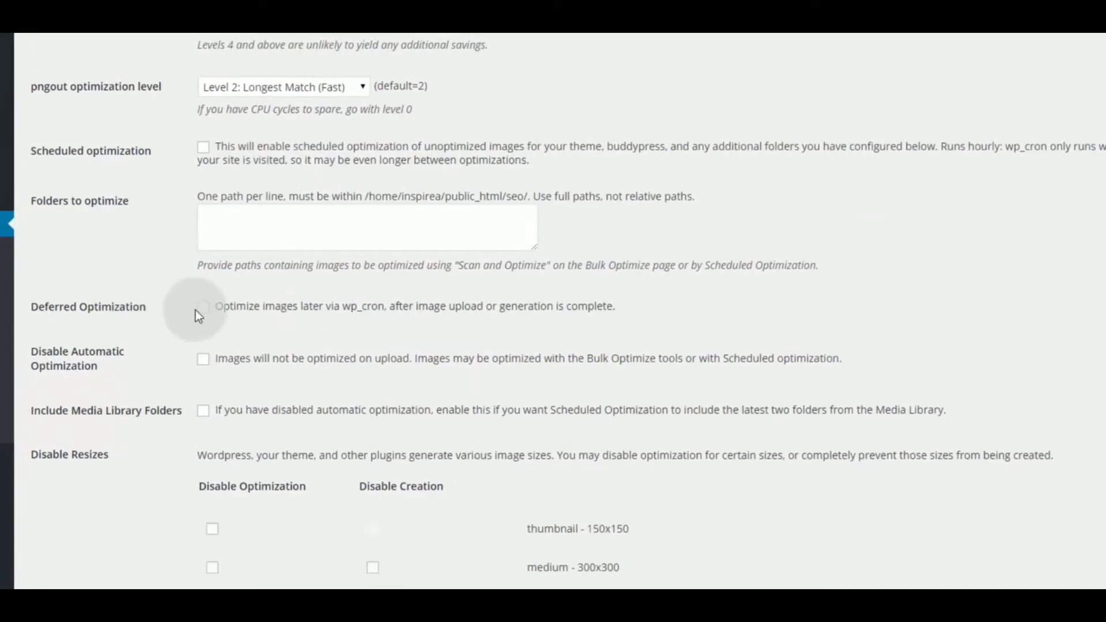
pyautogui.click(202, 308)
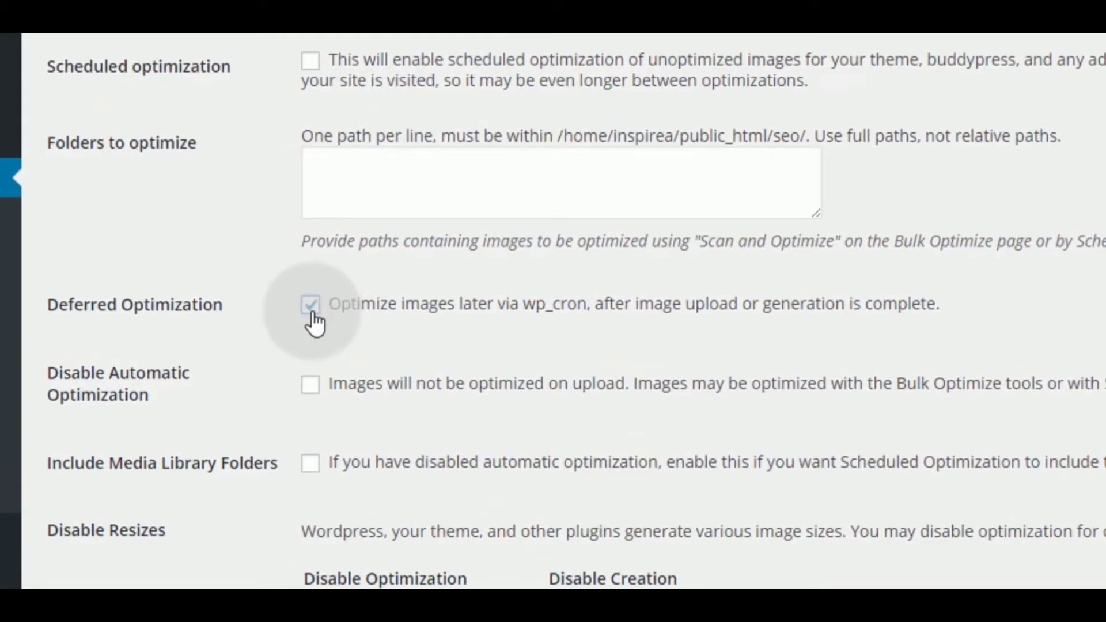
pyautogui.moveTo(524, 303); pyautogui.dragTo(592, 306)
pyautogui.click(587, 331)
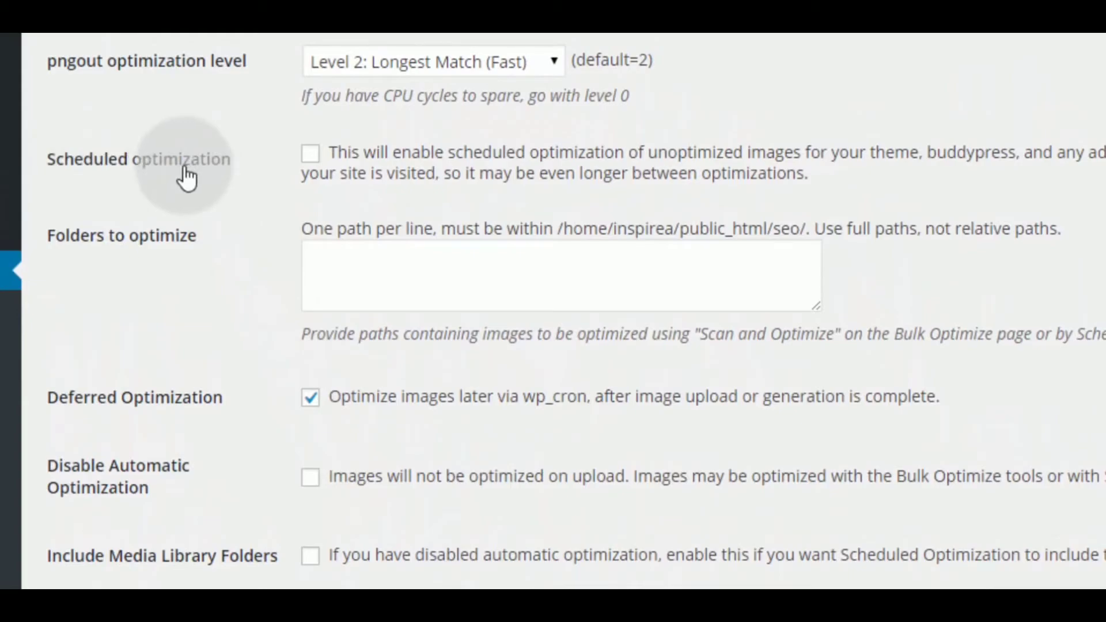
pyautogui.click(311, 399)
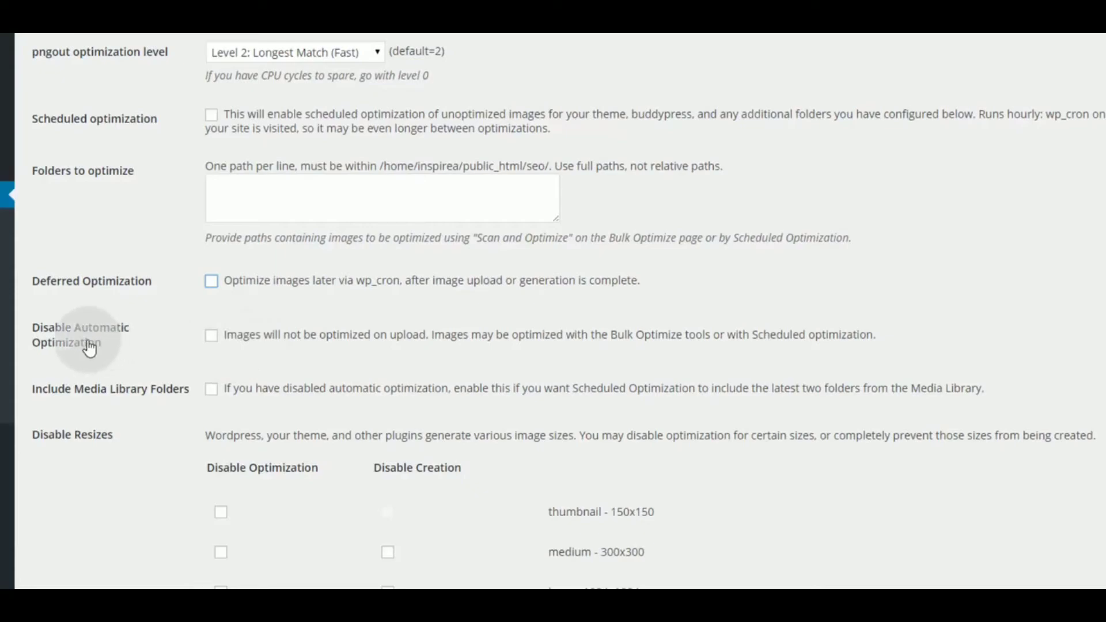
# Step: Examine the Disable Automatic Optimization and Disable Resizes options in the EWWW advanced settings
pyautogui.click(209, 337)
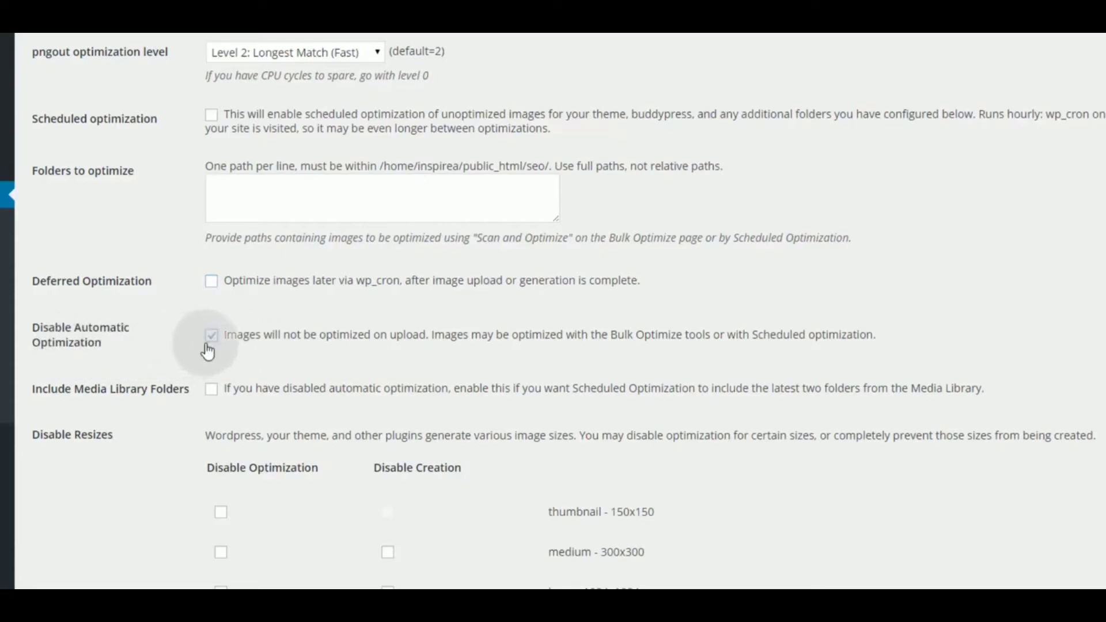
pyautogui.click(211, 336)
pyautogui.scroll(-4, 102, 223)
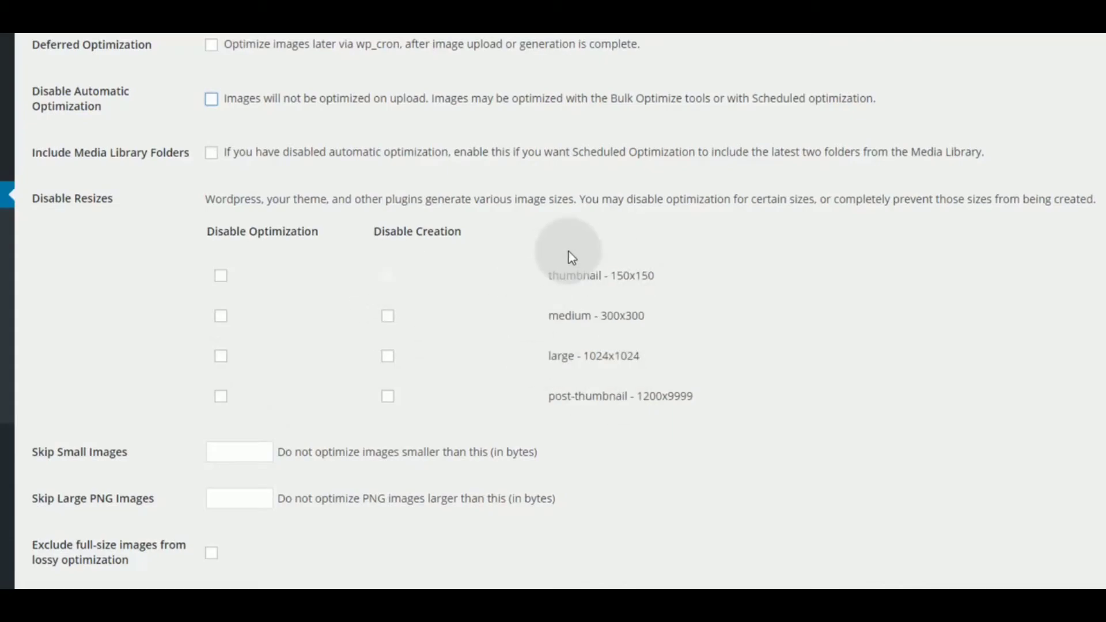
pyautogui.moveTo(25, 197)
pyautogui.mouseDown()
pyautogui.moveTo(94, 197)
pyautogui.moveTo(31, 202)
pyautogui.mouseUp()
pyautogui.click(119, 201)
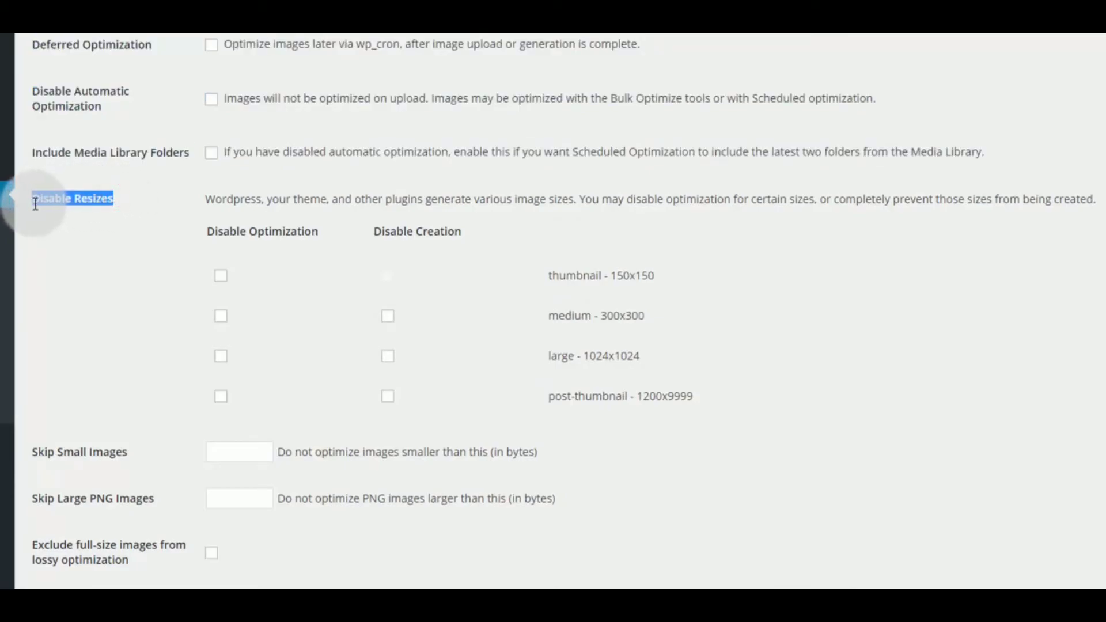
pyautogui.click(79, 241)
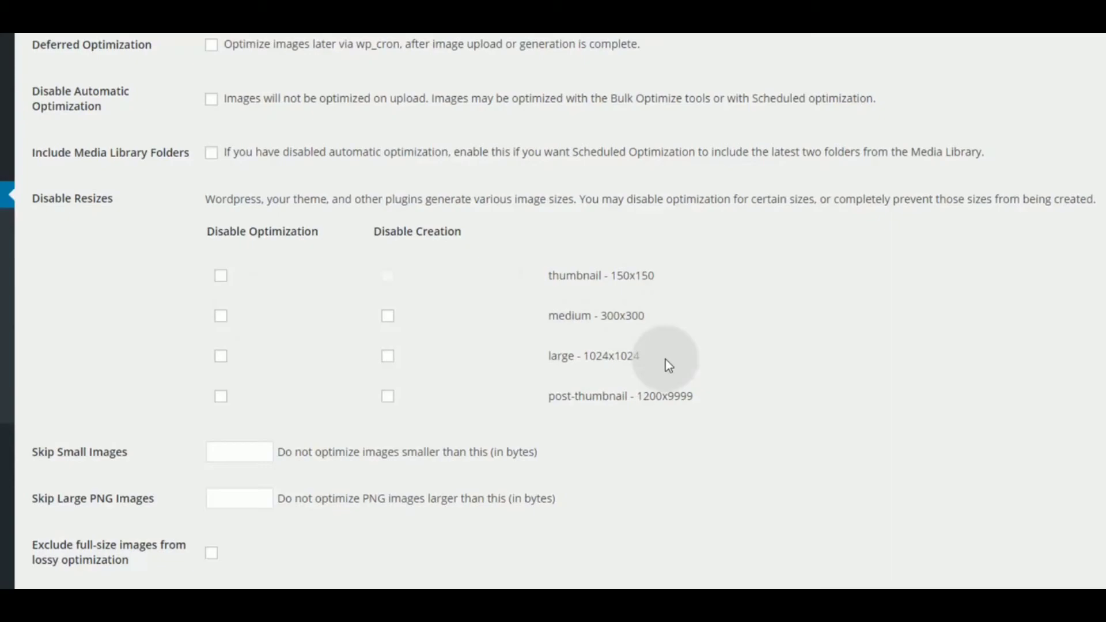
# Step: Try disabling creation of the medium, large and post-thumbnail image sizes
pyautogui.click(388, 316)
pyautogui.click(388, 356)
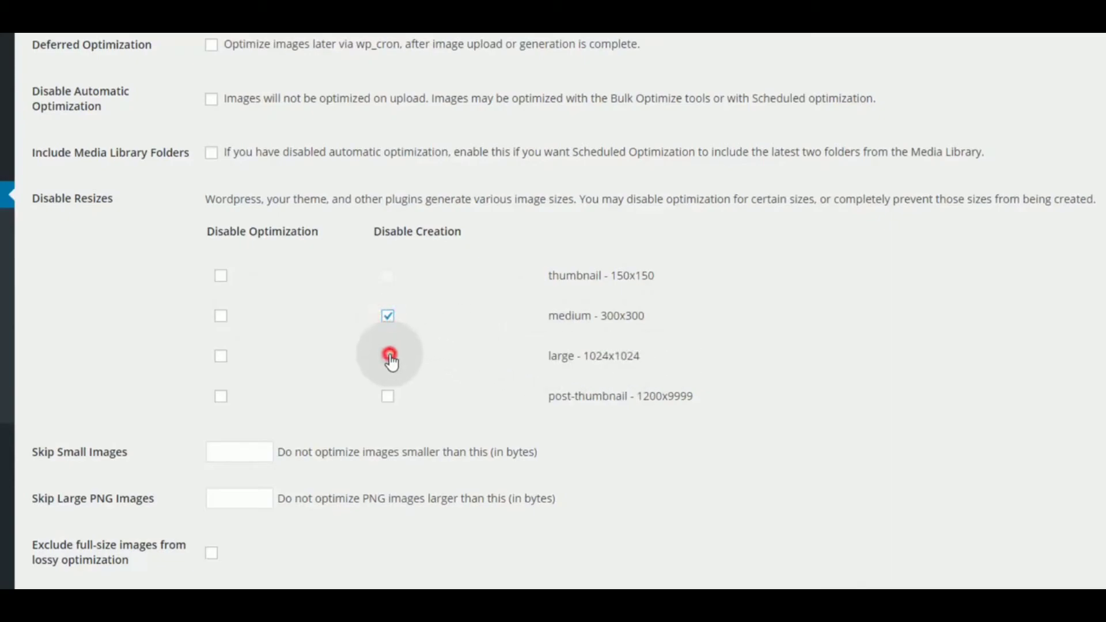
pyautogui.click(389, 396)
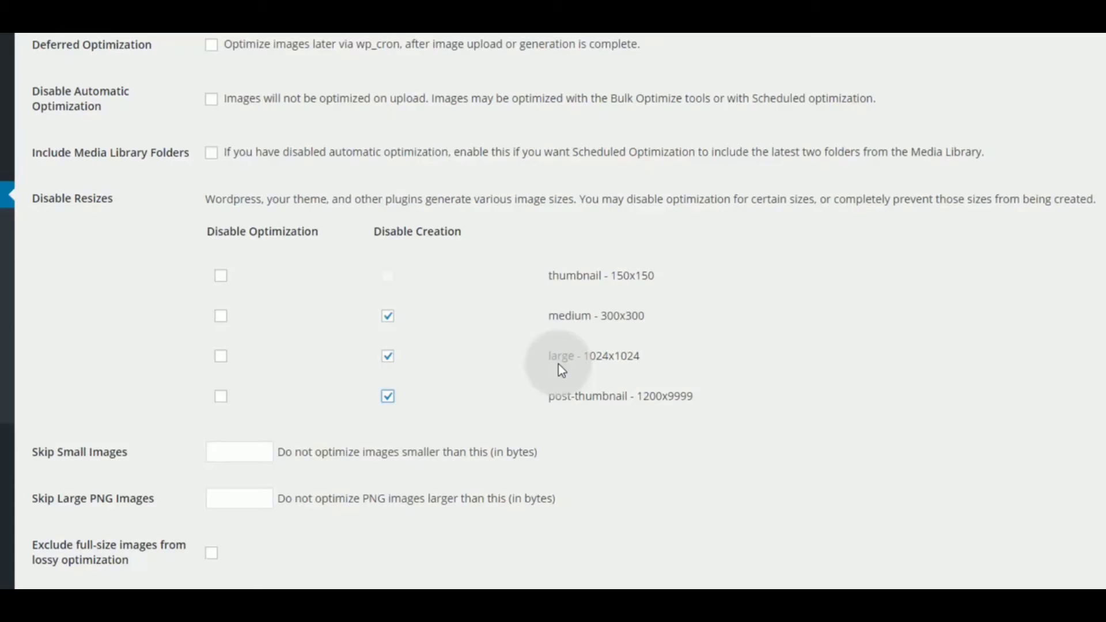
# Step: Examine the Skip Small Images and Skip Large PNG Images options along with the remaining advanced settings
pyautogui.scroll(-6, 553, 340)
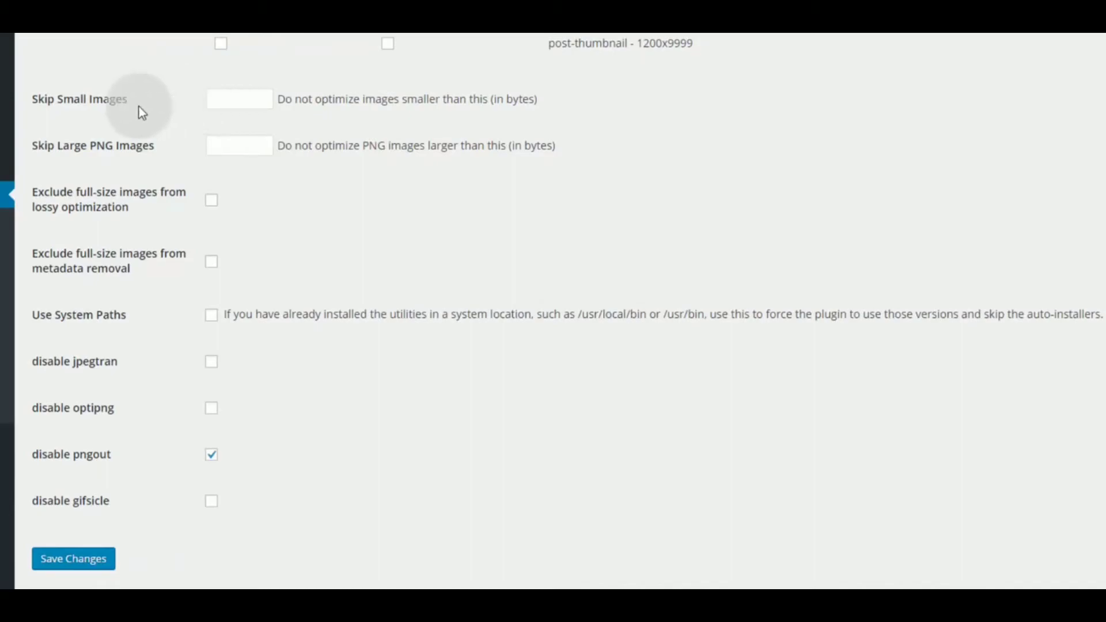
pyautogui.click(219, 100)
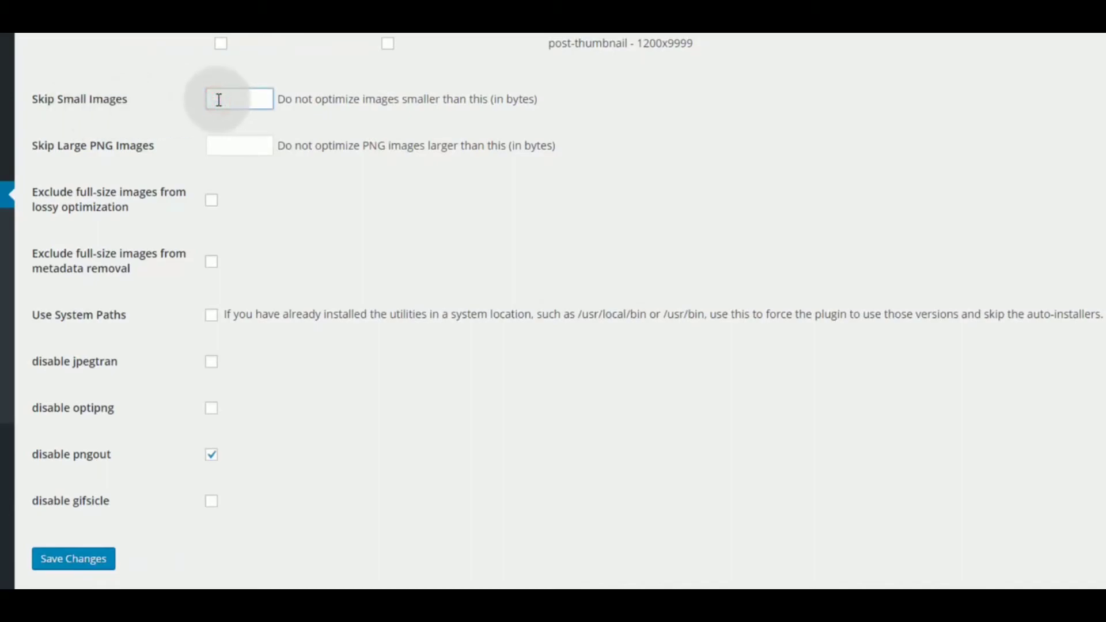
pyautogui.click(236, 144)
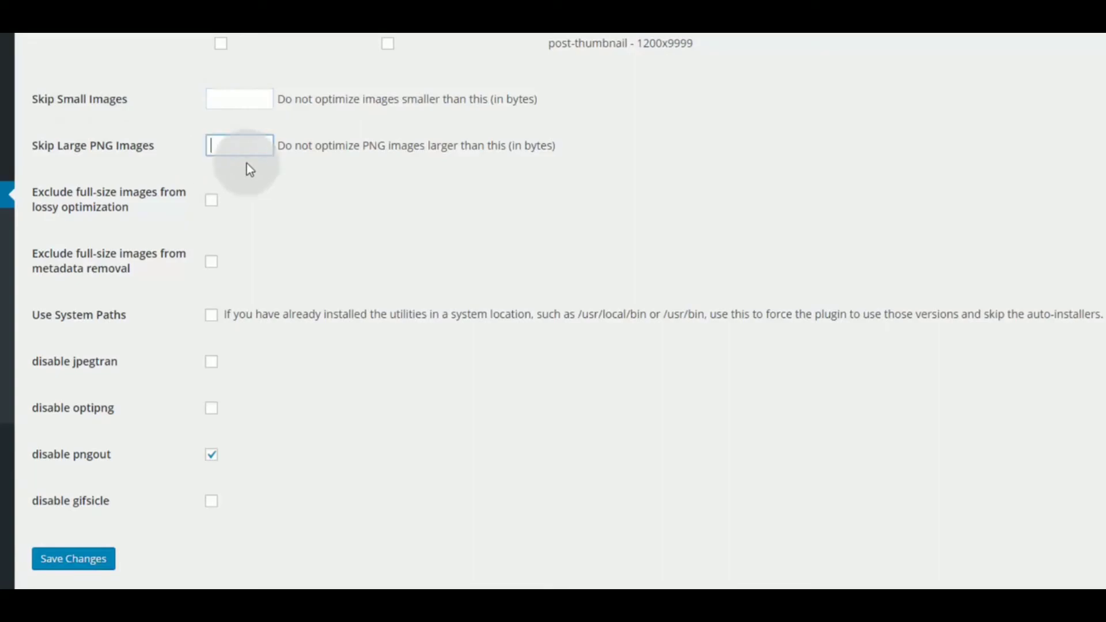
# Step: Examine the EWWW conversion settings, including Delete originals and the WebP, JPG, PNG and GIF conversion options
pyautogui.scroll(15, 357, 139)
pyautogui.click(407, 108)
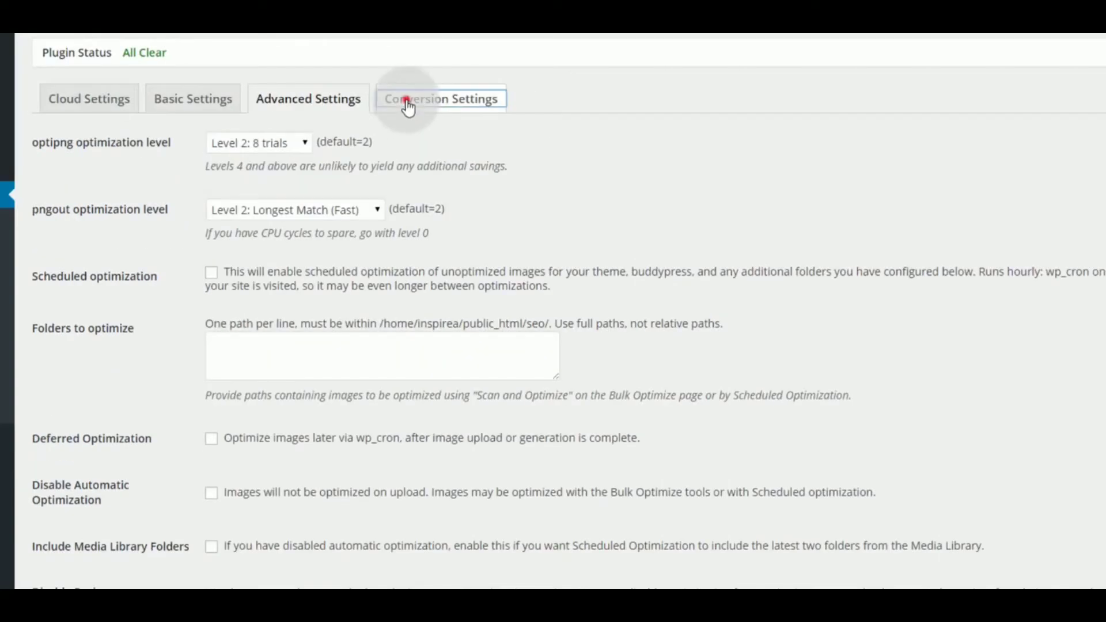
pyautogui.click(212, 248)
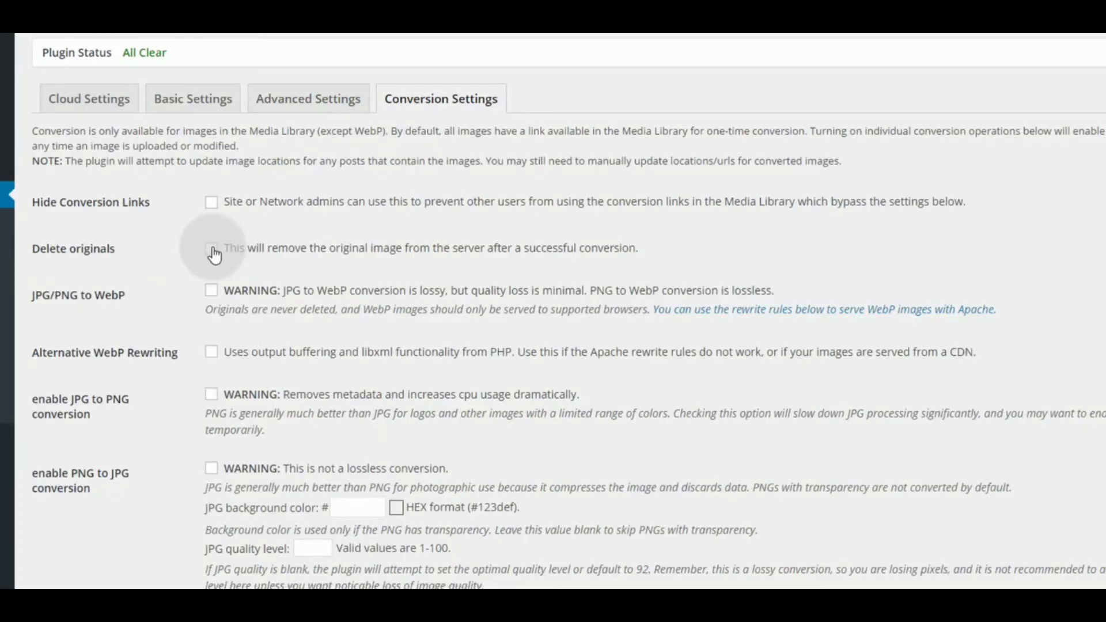
pyautogui.click(289, 346)
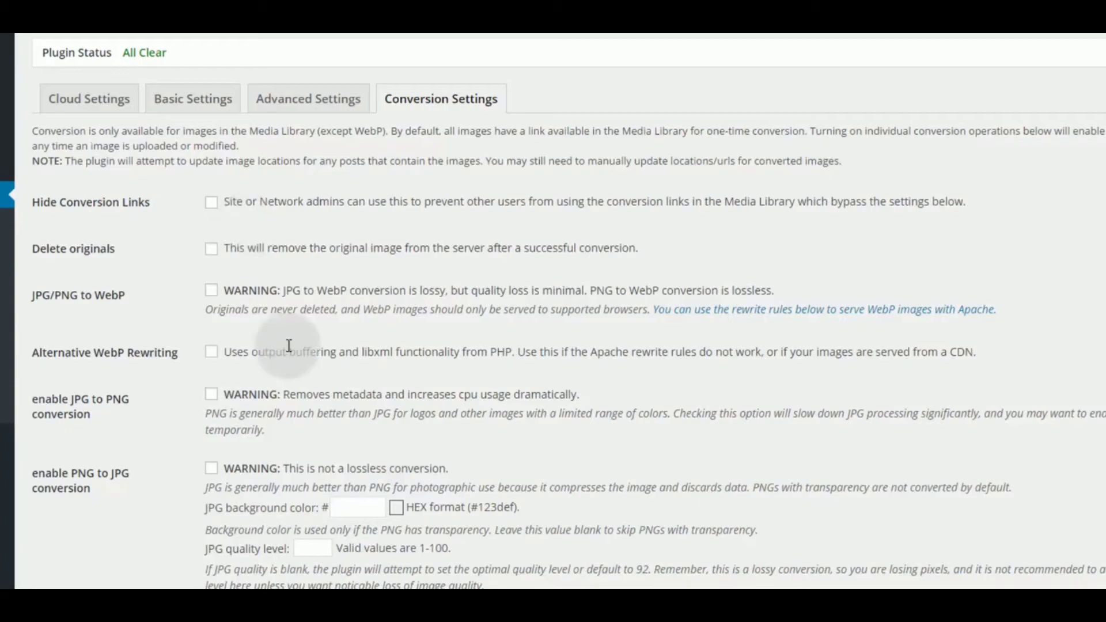
pyautogui.click(104, 412)
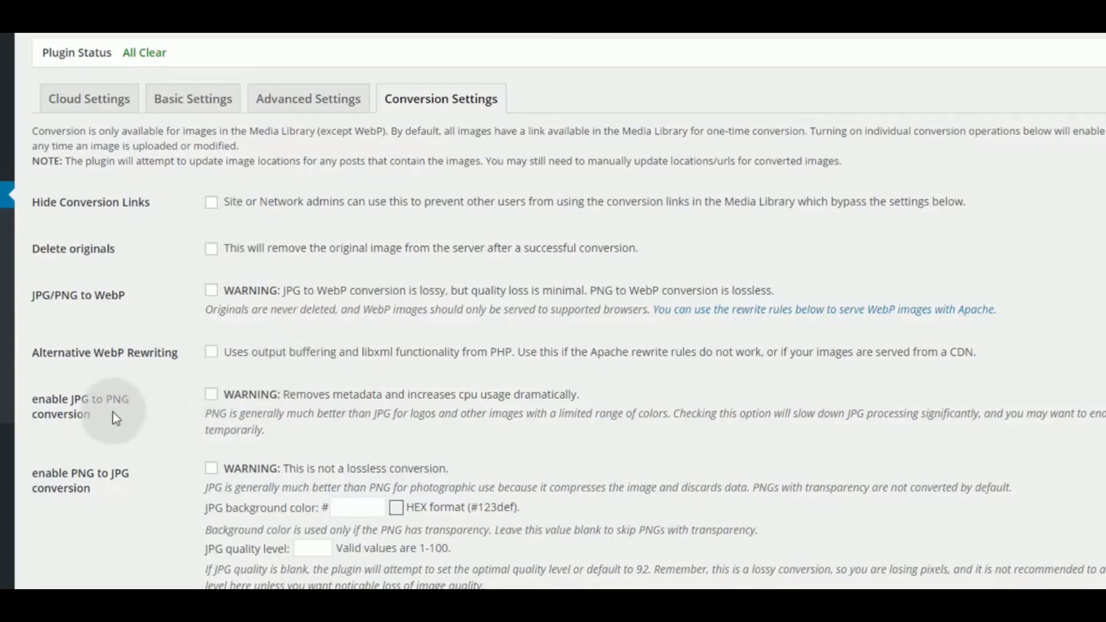
pyautogui.scroll(-3, 242, 362)
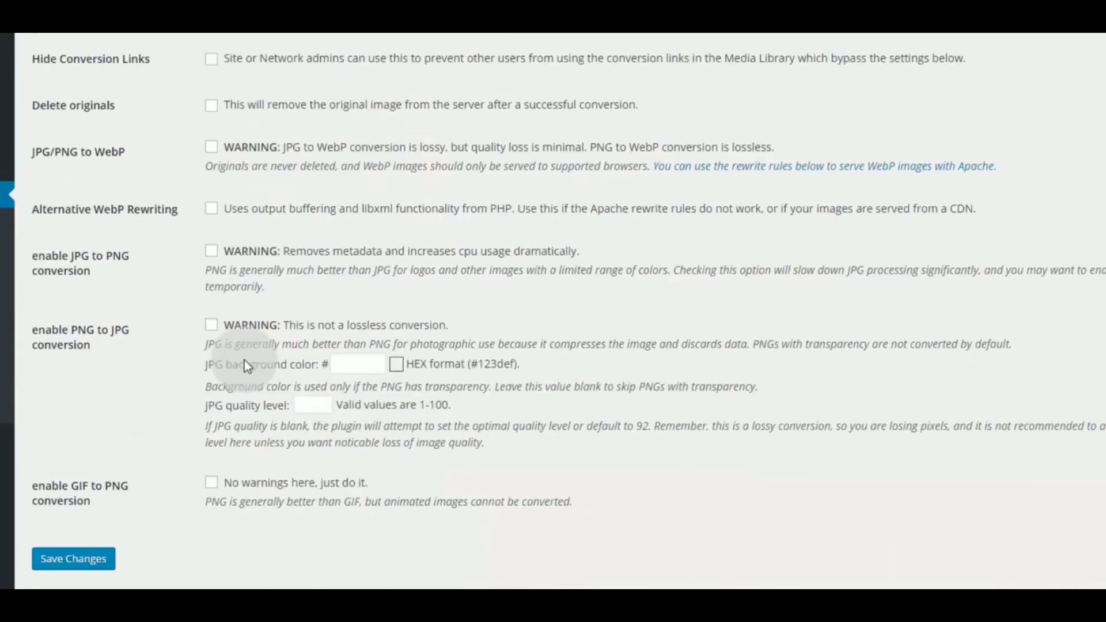
pyautogui.click(156, 333)
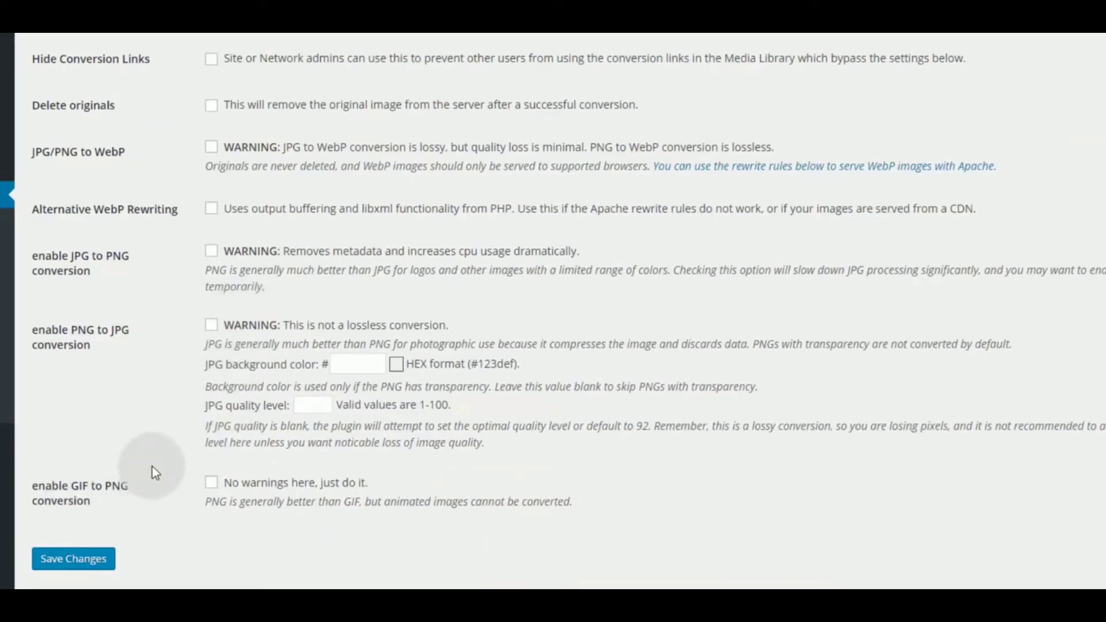
pyautogui.scroll(3, 226, 433)
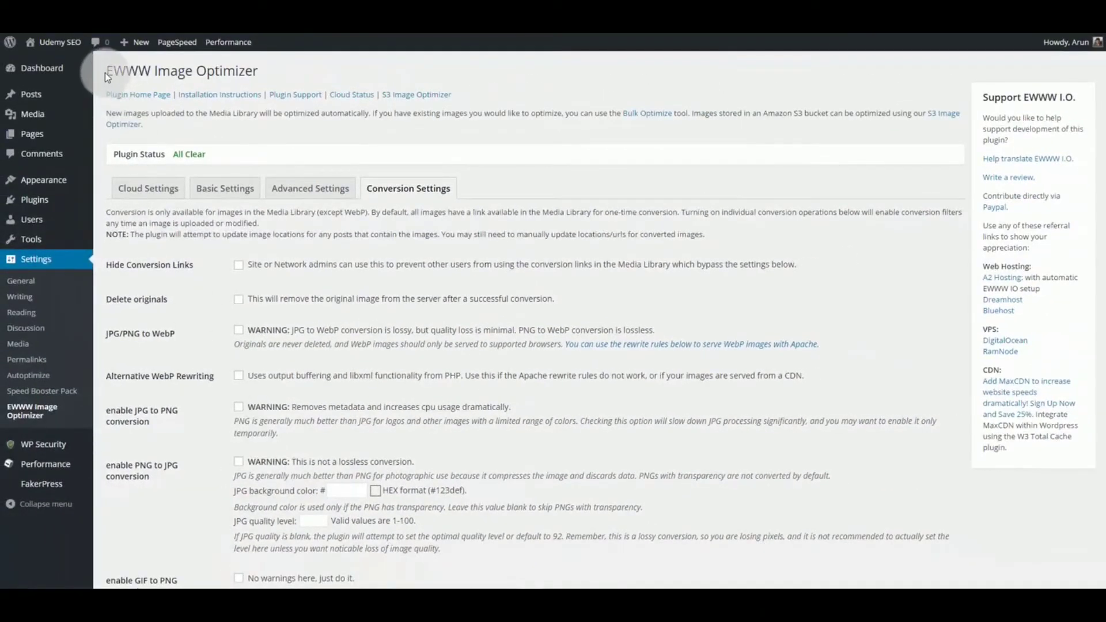
pyautogui.moveTo(105, 72); pyautogui.dragTo(151, 72)
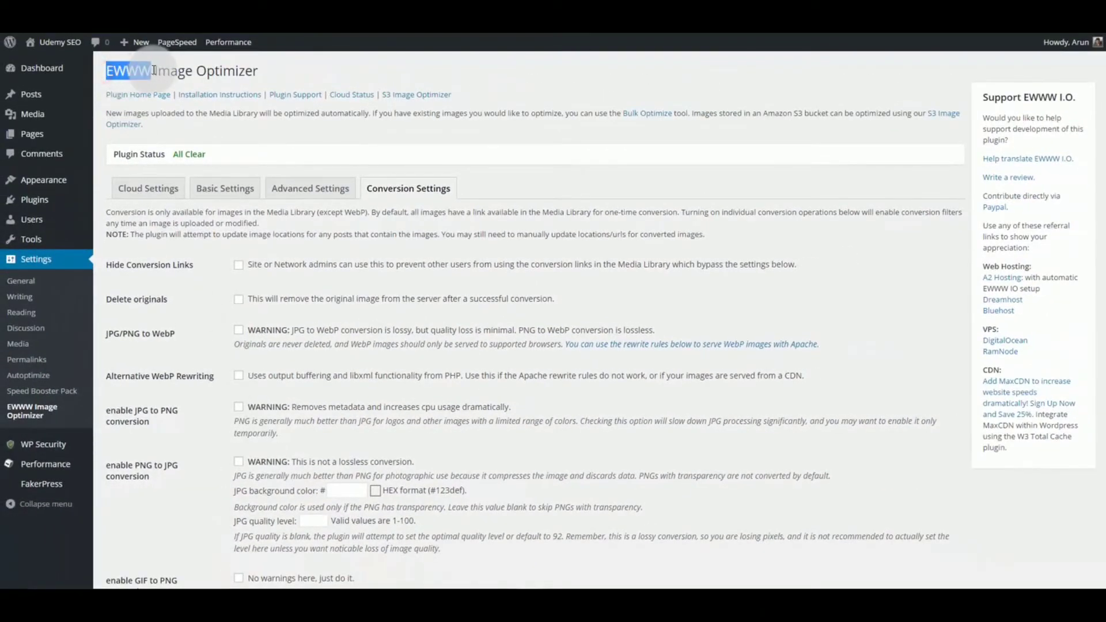
pyautogui.click(319, 249)
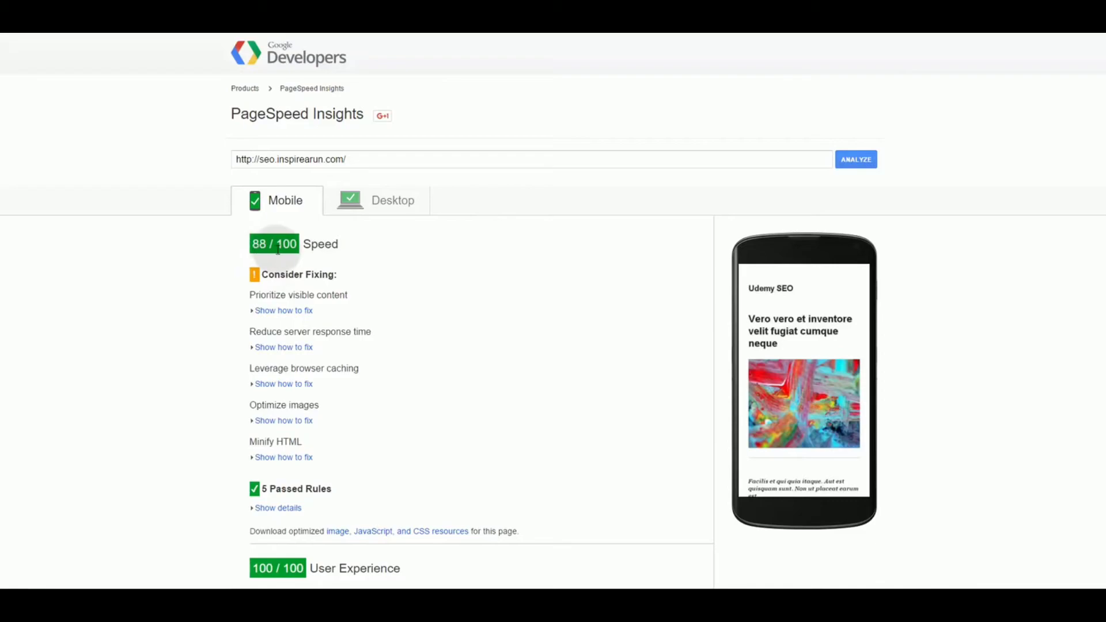
# Step: Compare the mobile and desktop PageSpeed Insights results for the test site
pyautogui.click(366, 205)
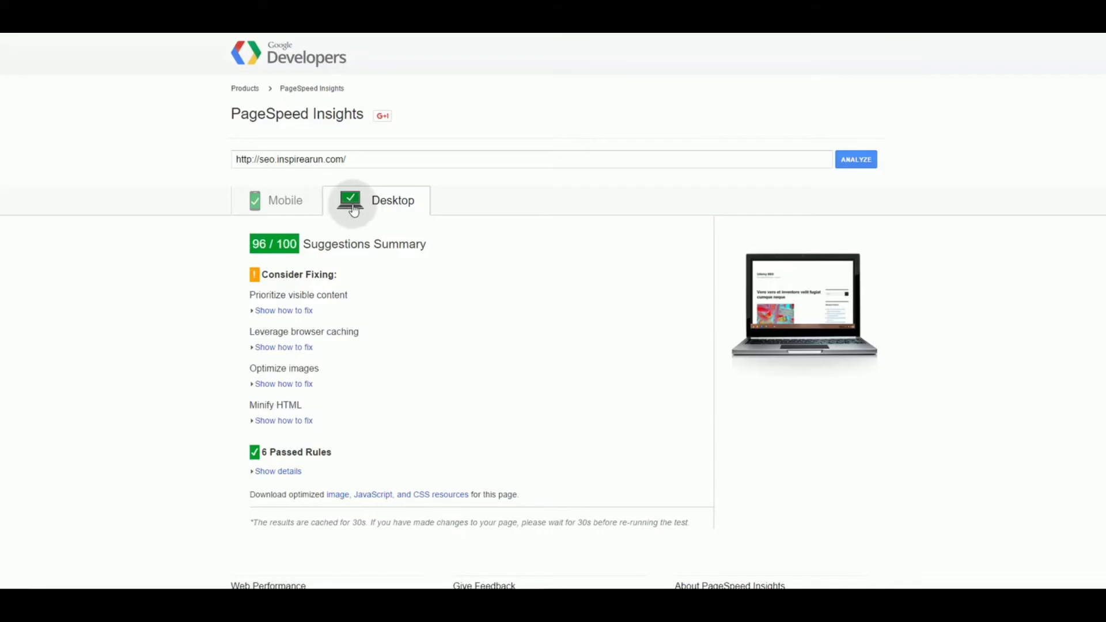
pyautogui.click(307, 202)
pyautogui.click(356, 205)
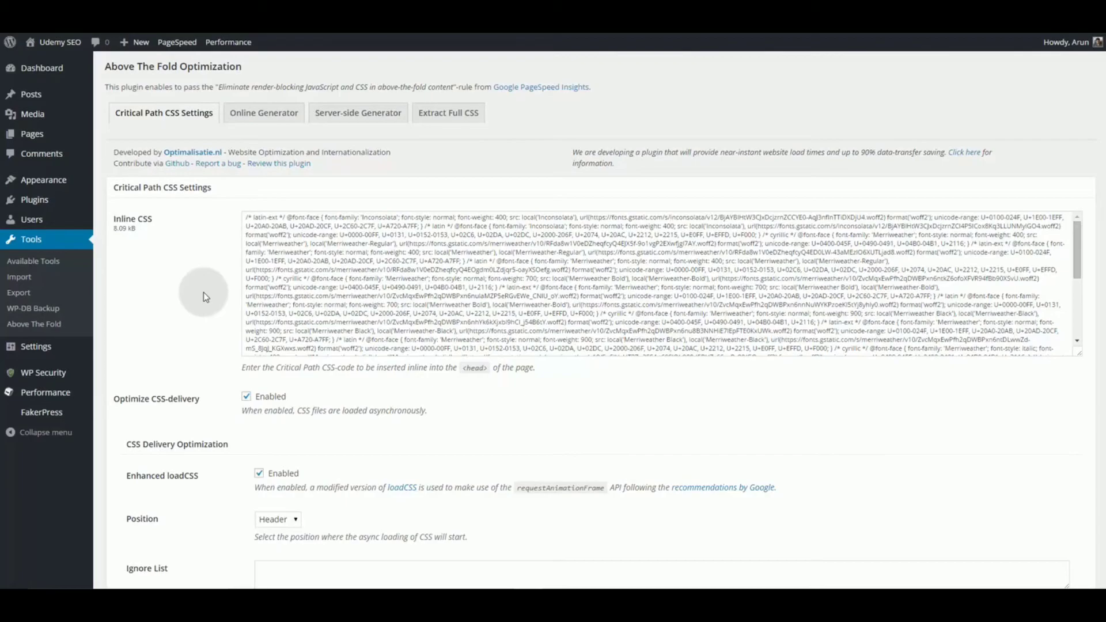
# Step: Review the Above The Fold plugin's critical path inline CSS and CSS delivery optimization settings
pyautogui.scroll(-6, 202, 292)
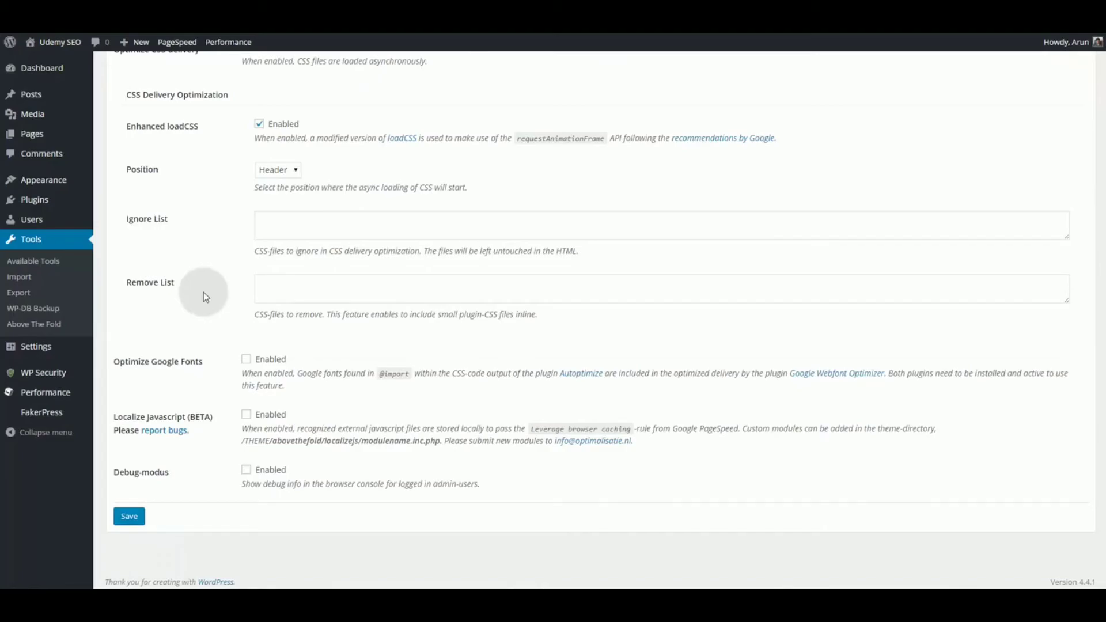
pyautogui.scroll(5, 203, 292)
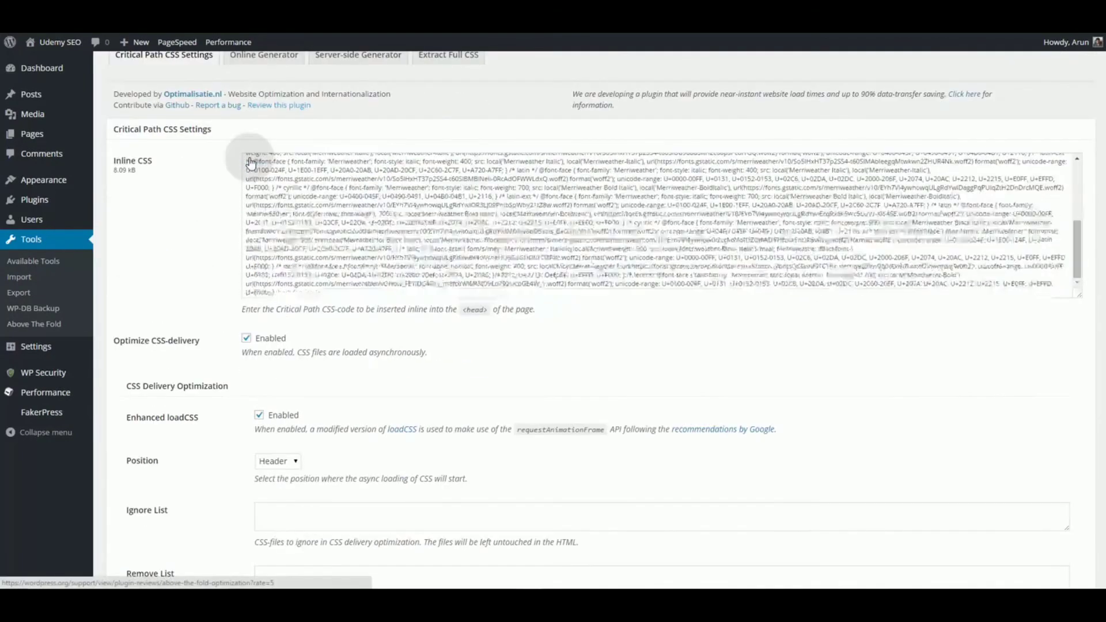
pyautogui.scroll(-1, 250, 164)
pyautogui.scroll(-5, 240, 323)
pyautogui.scroll(6, 235, 321)
pyautogui.scroll(2, 297, 272)
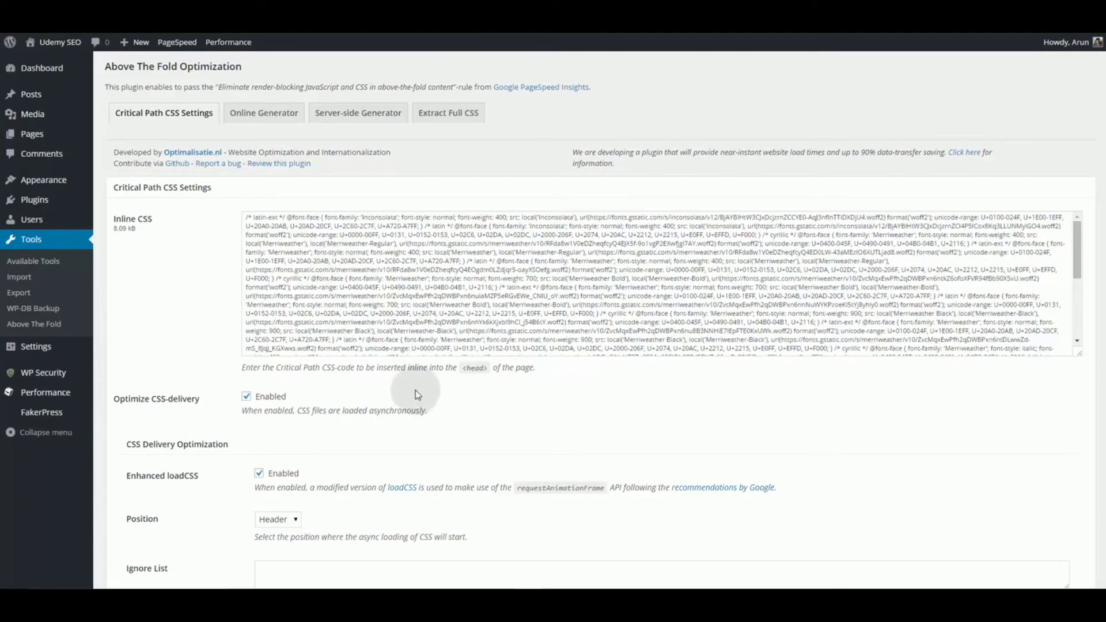
pyautogui.scroll(-4, 417, 395)
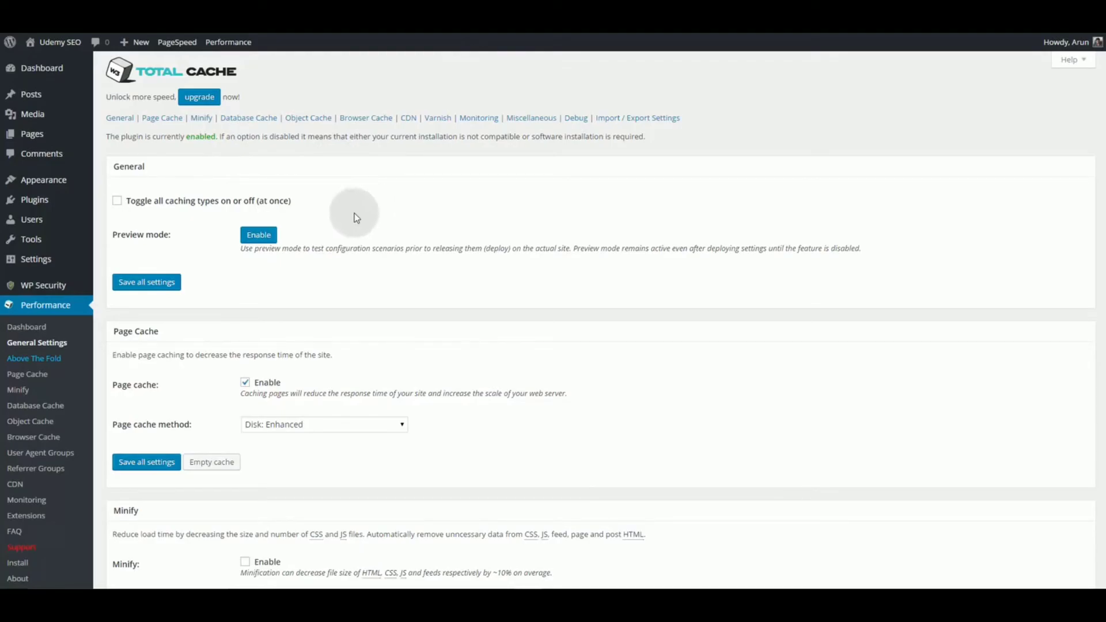
# Step: Review the page cache and minify options in the W3 Total Cache general settings and save all settings
pyautogui.scroll(-4, 354, 216)
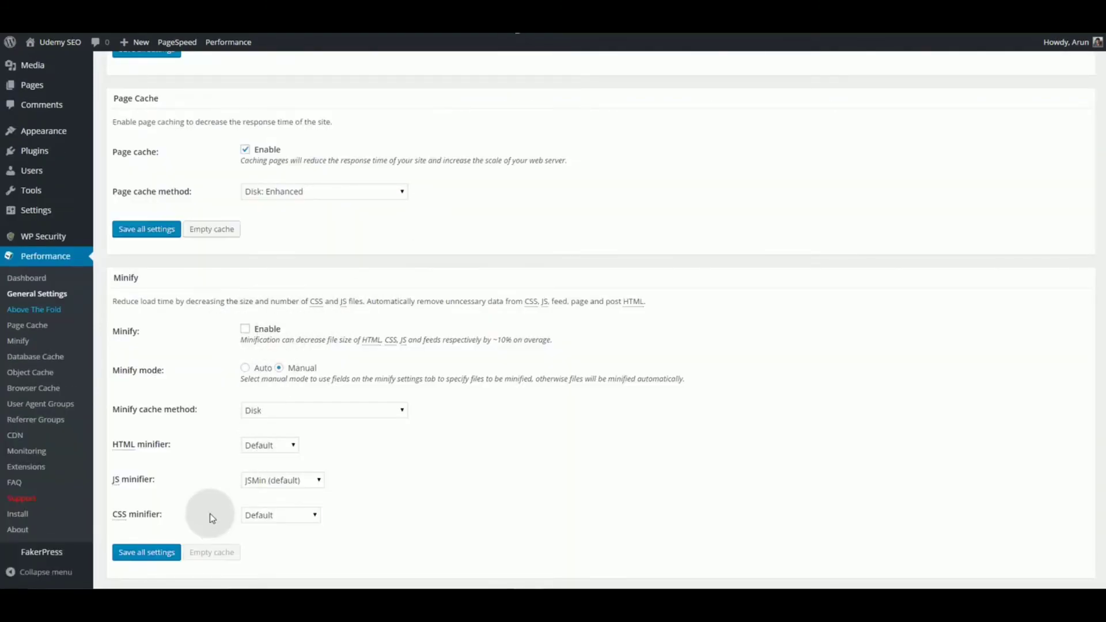
pyautogui.click(166, 557)
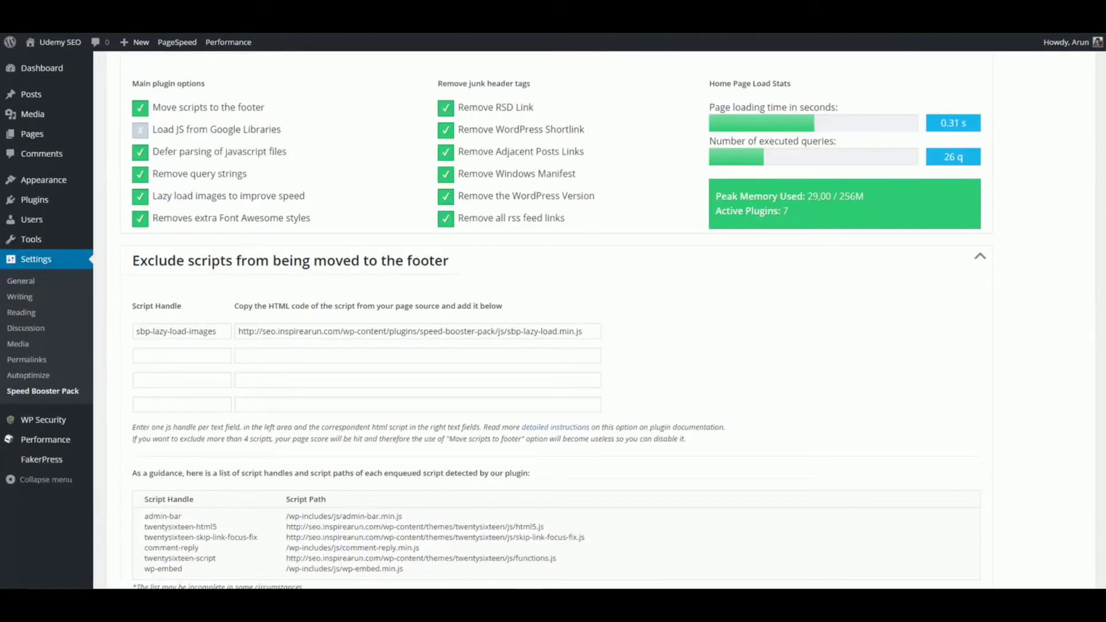
# Step: Review the Speed Booster Pack general options, the scripts excluded from moving to the footer, and the default image compression level
pyautogui.scroll(3, 583, 193)
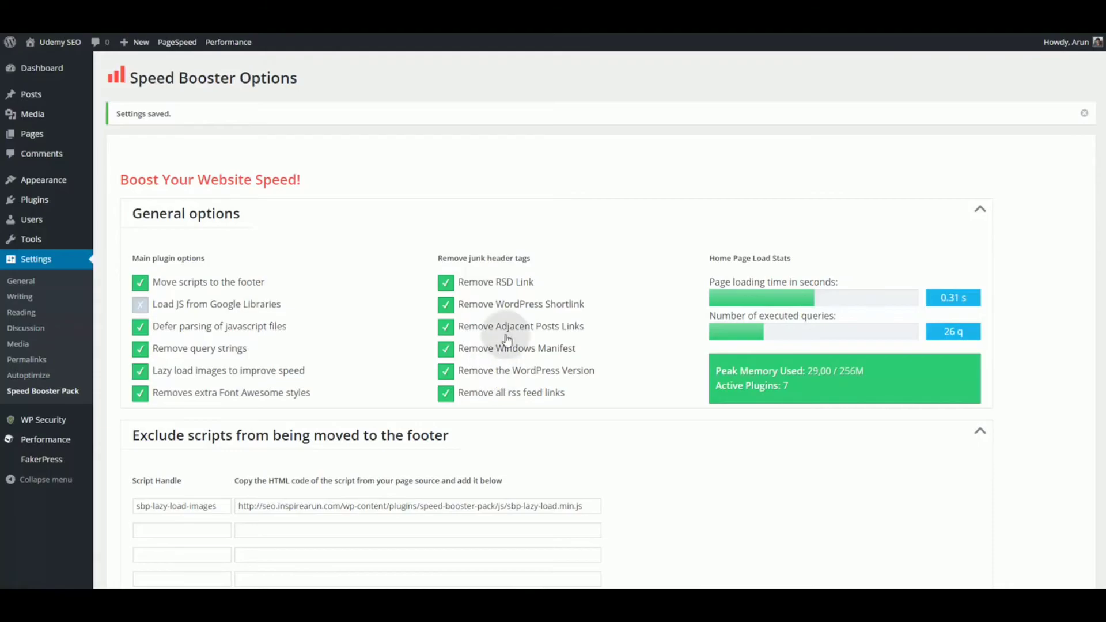
pyautogui.scroll(-5, 548, 203)
pyautogui.click(548, 202)
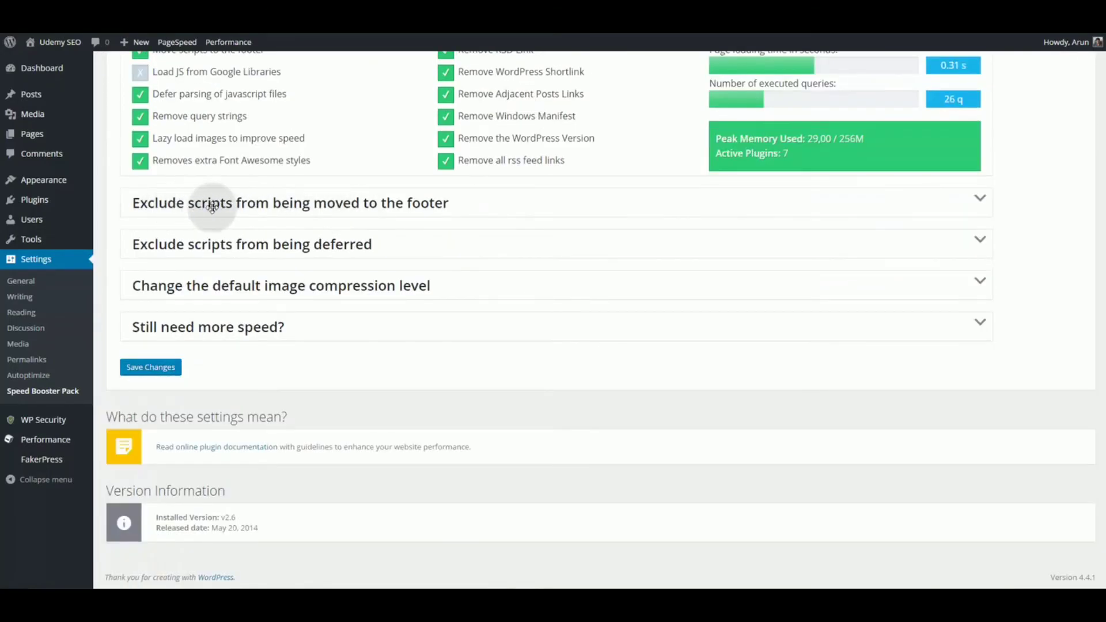
pyautogui.click(416, 205)
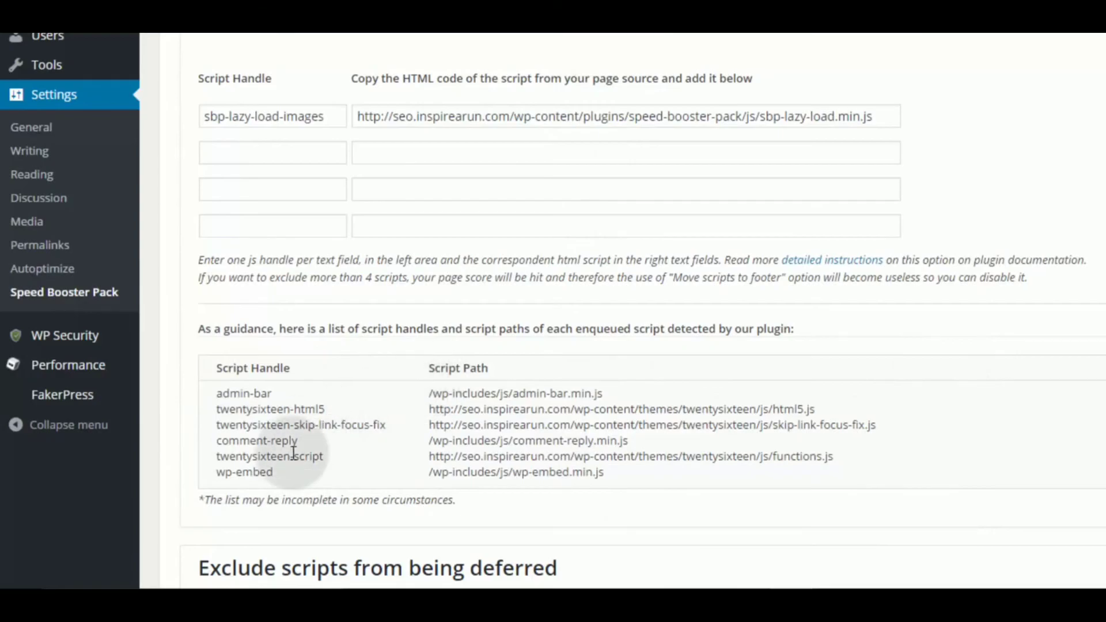
pyautogui.scroll(-6, 514, 116)
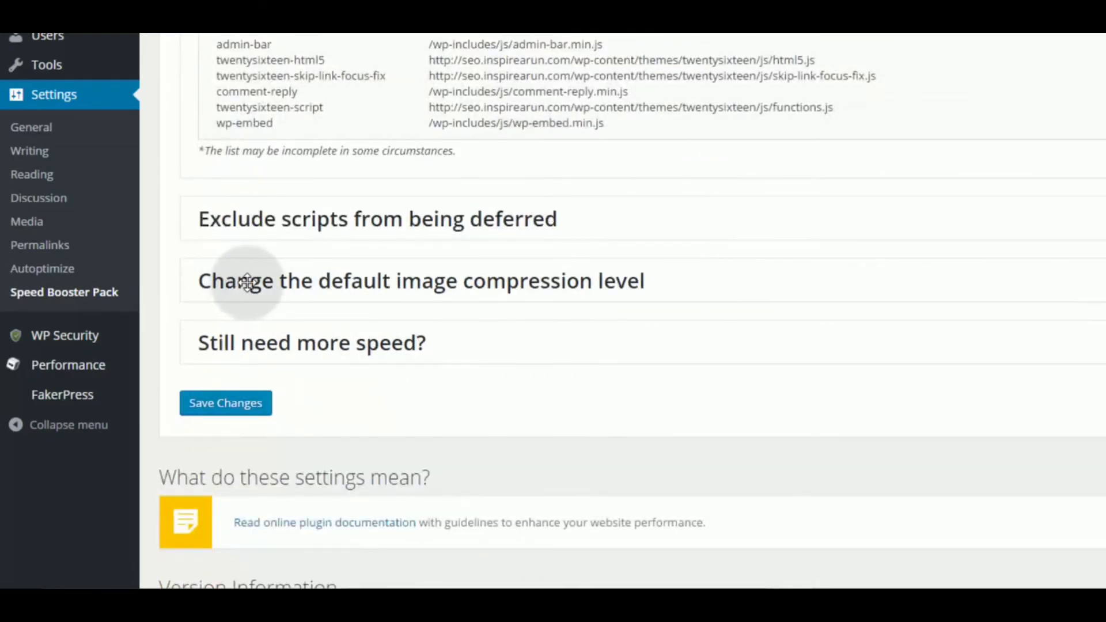
pyautogui.click(603, 279)
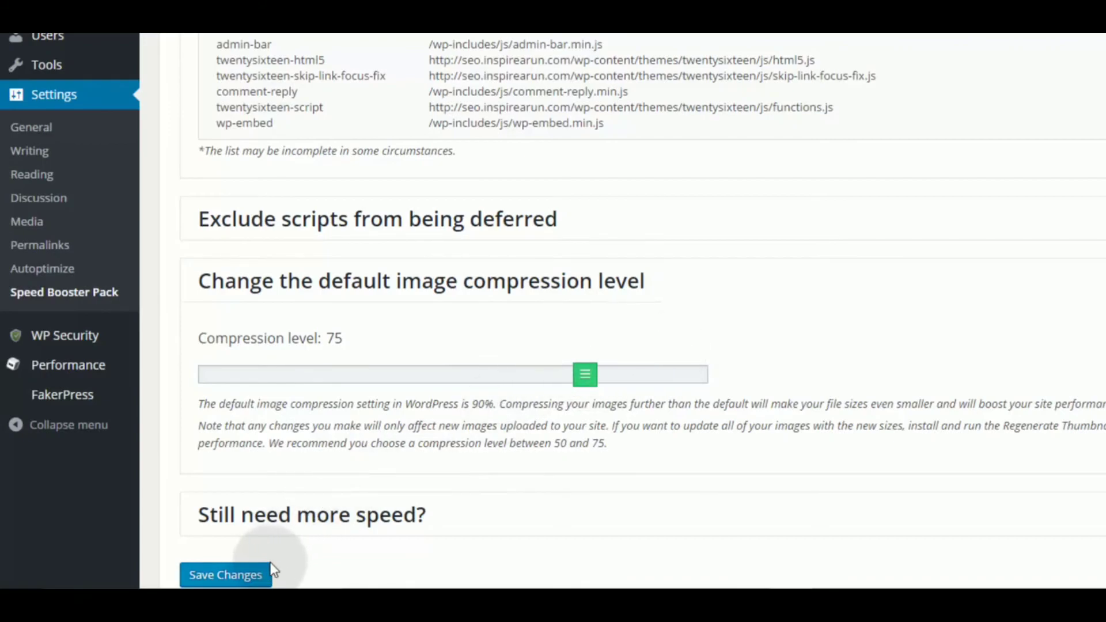
pyautogui.scroll(1, 273, 562)
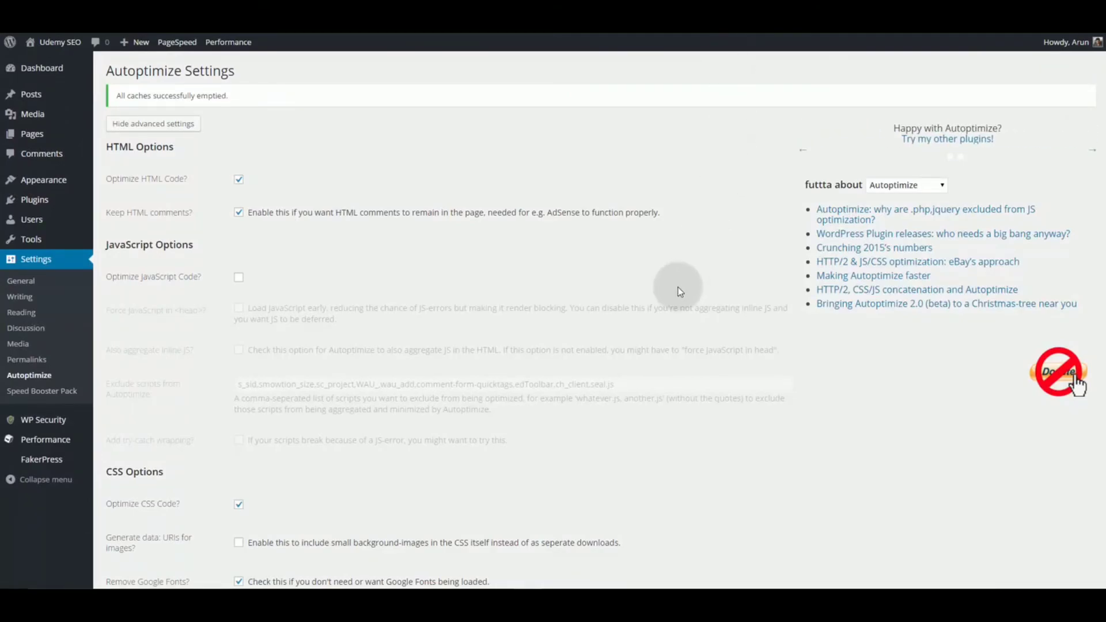
# Step: Review the Autoptimize JavaScript, CSS, CDN and cache settings
pyautogui.scroll(-2, 469, 254)
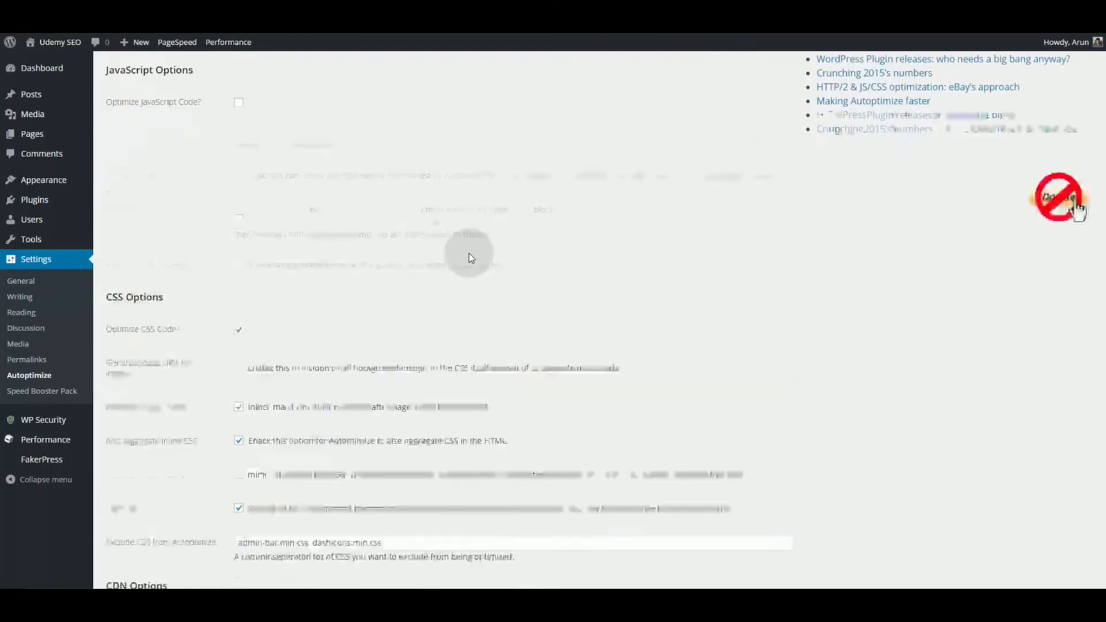
pyautogui.scroll(-3, 469, 257)
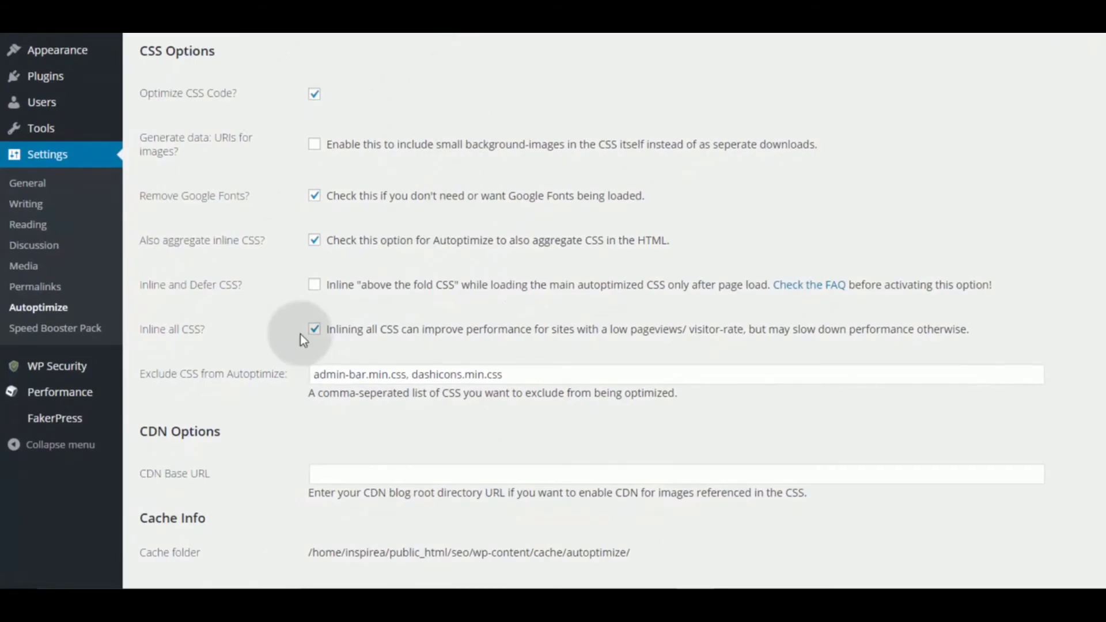
pyautogui.scroll(-3, 262, 330)
pyautogui.scroll(-2, 262, 329)
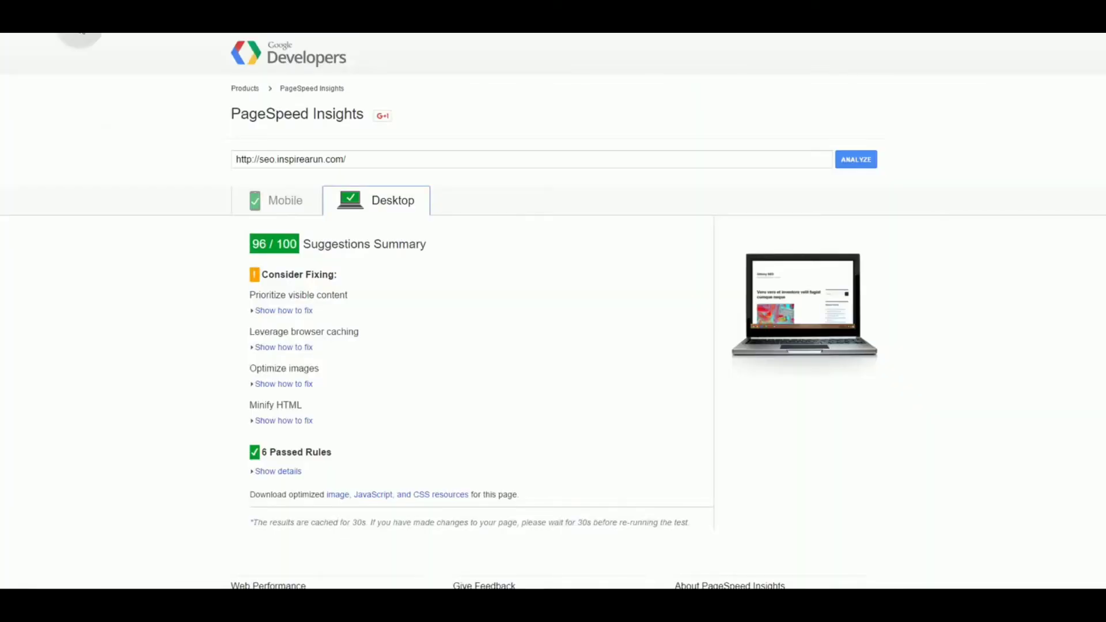
# Step: Compare the mobile and desktop PageSpeed Insights results for the site's homepage
pyautogui.click(280, 203)
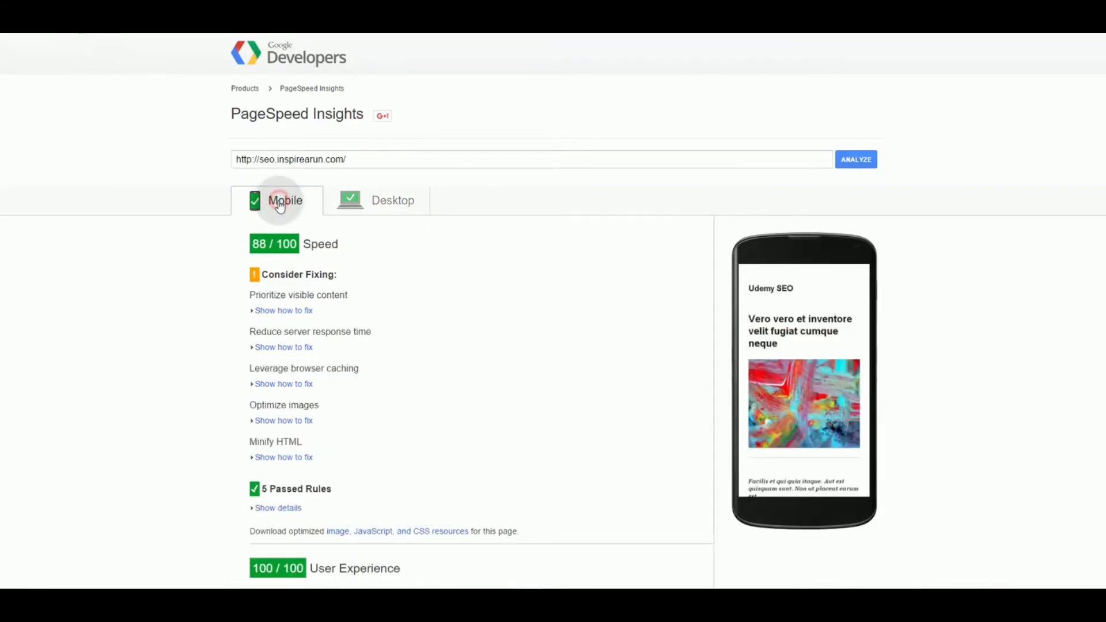
pyautogui.click(347, 207)
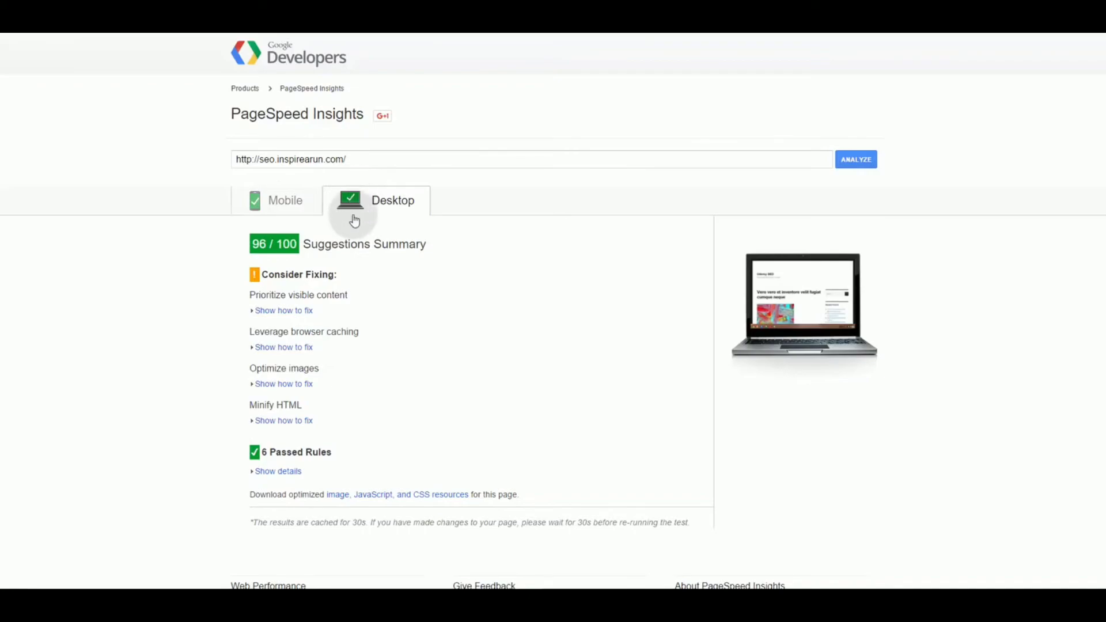
pyautogui.click(303, 198)
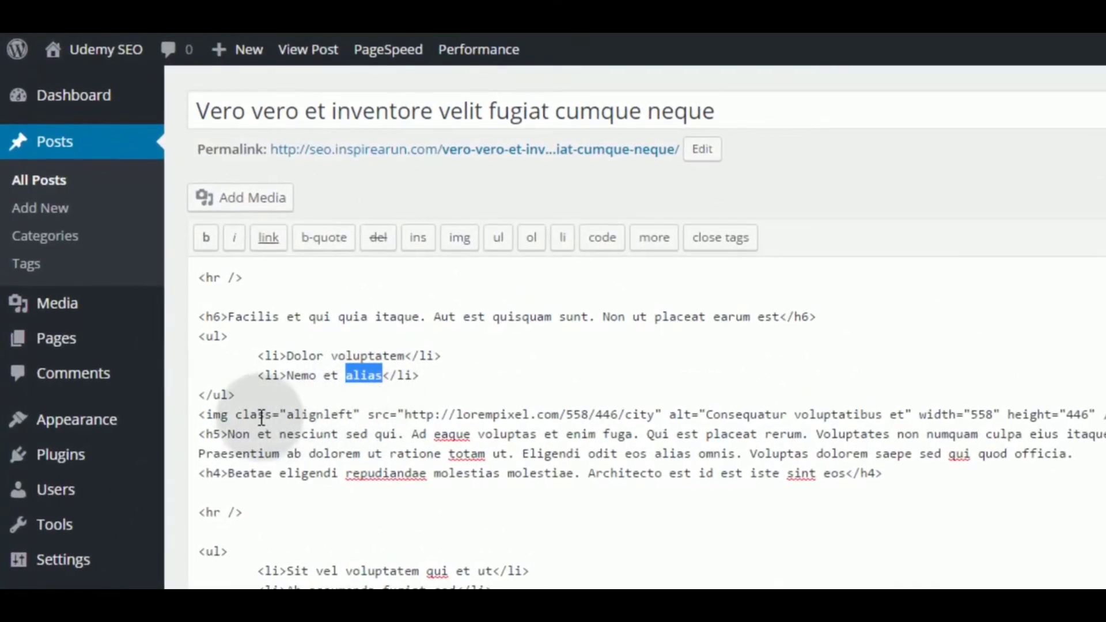
# Step: Examine the source address and the width and height attributes of the city image's tag in the post's HTML
pyautogui.moveTo(259, 417); pyautogui.dragTo(468, 413)
pyautogui.moveTo(395, 385); pyautogui.dragTo(804, 385)
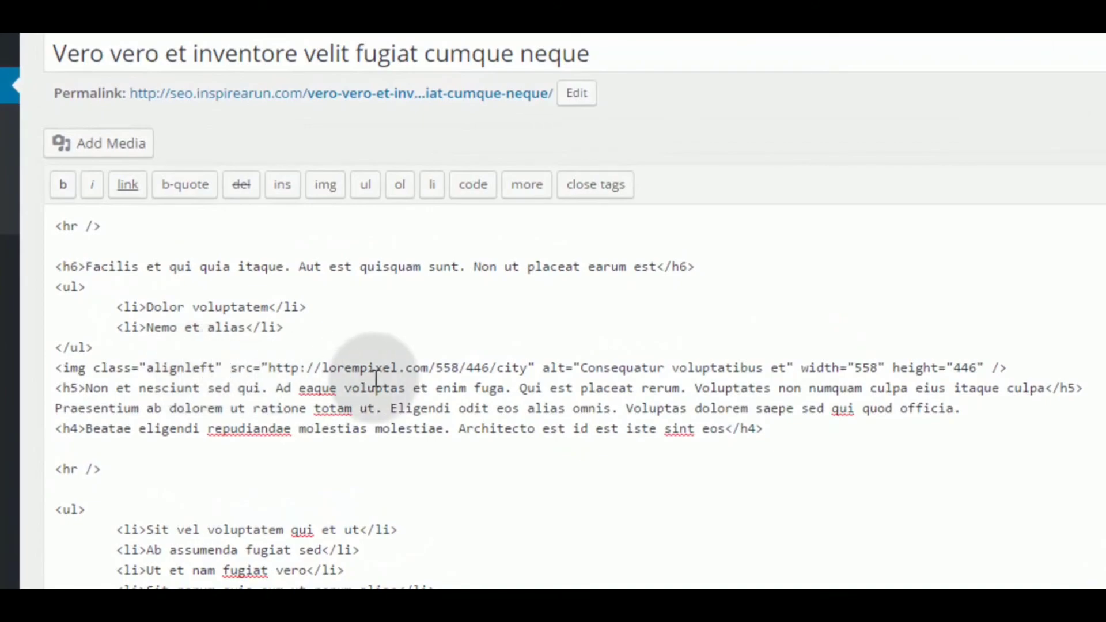
pyautogui.moveTo(801, 368); pyautogui.dragTo(987, 371)
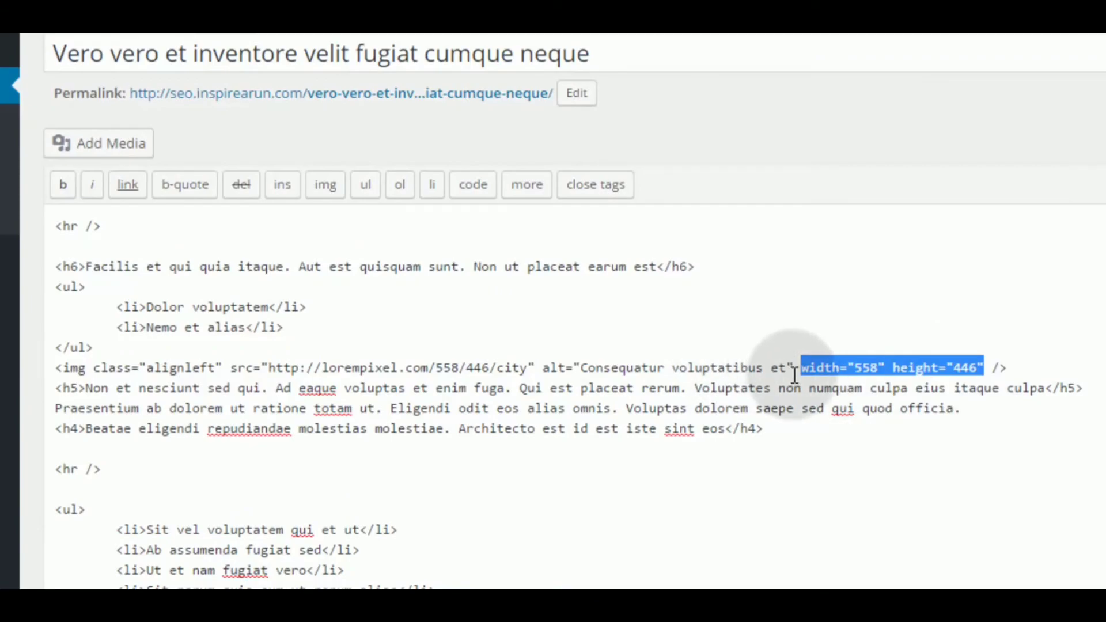
# Step: Check the city image's details in the visual editor, apply them, and recheck the width and height attributes in its HTML tag
pyautogui.click(902, 105)
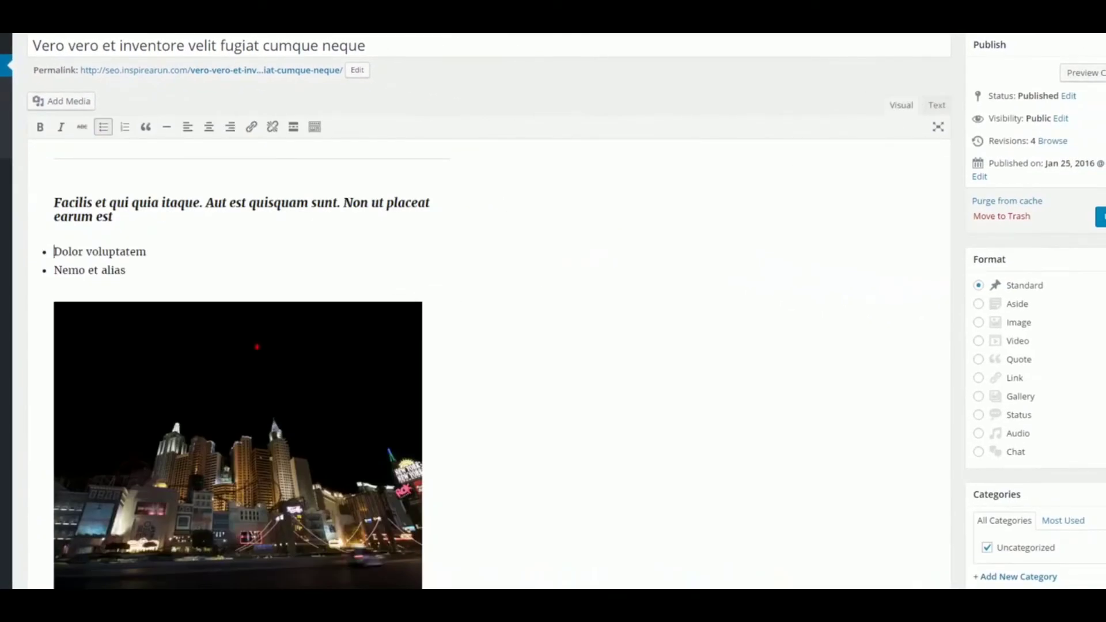
pyautogui.click(257, 347)
pyautogui.click(268, 285)
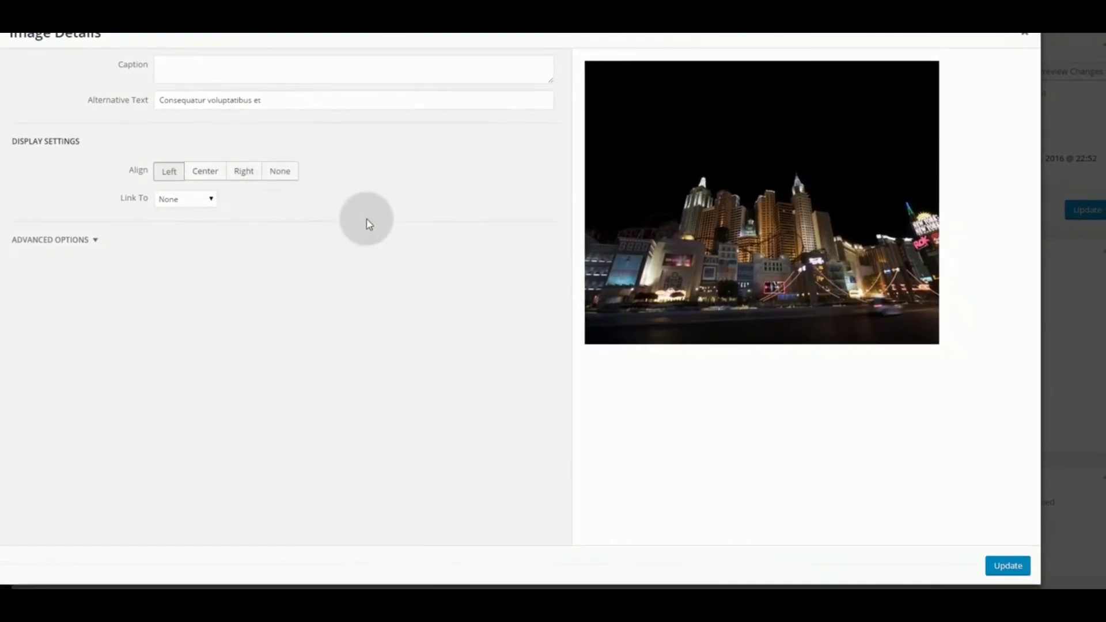
pyautogui.click(1017, 568)
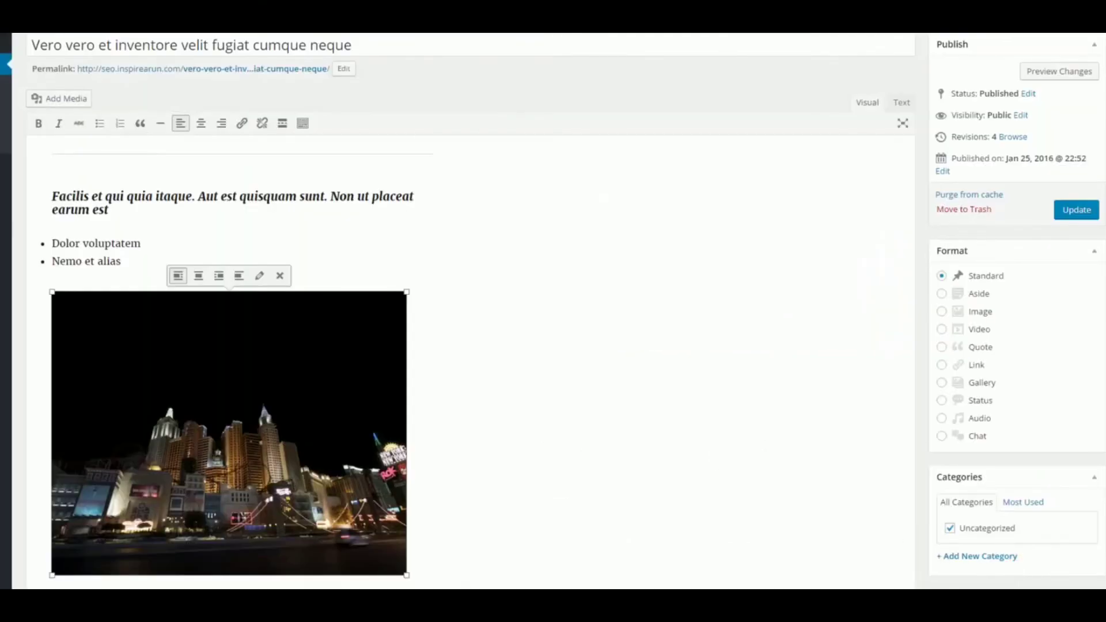
pyautogui.click(896, 104)
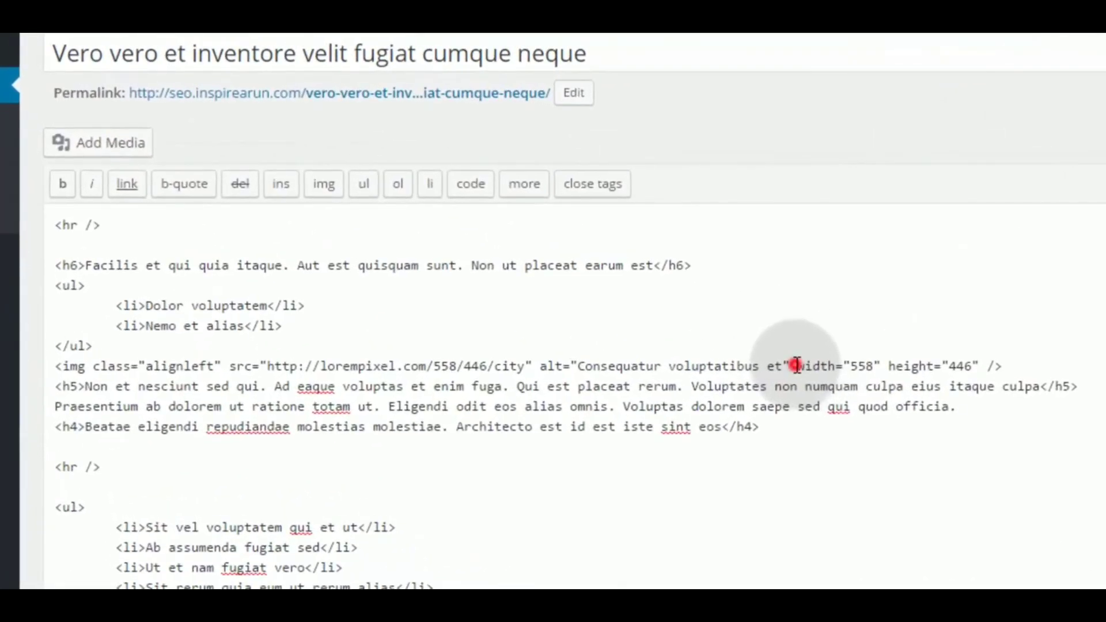
pyautogui.moveTo(797, 366); pyautogui.dragTo(973, 367)
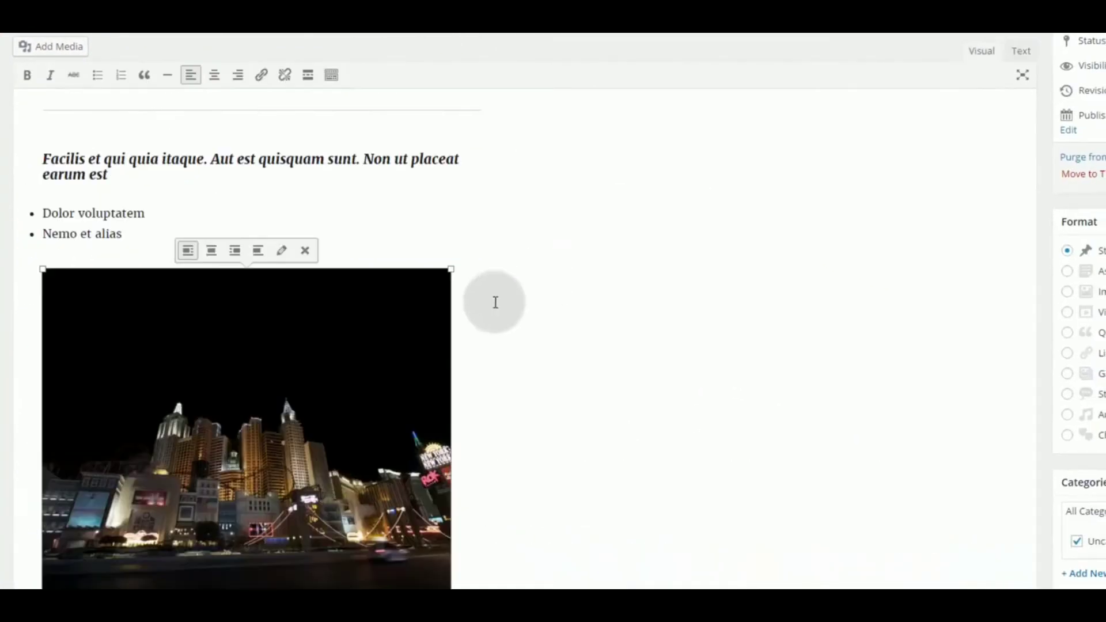
# Step: Find the image above the "Possimus" heading in the post's HTML and examine its file address
pyautogui.scroll(-15, 469, 313)
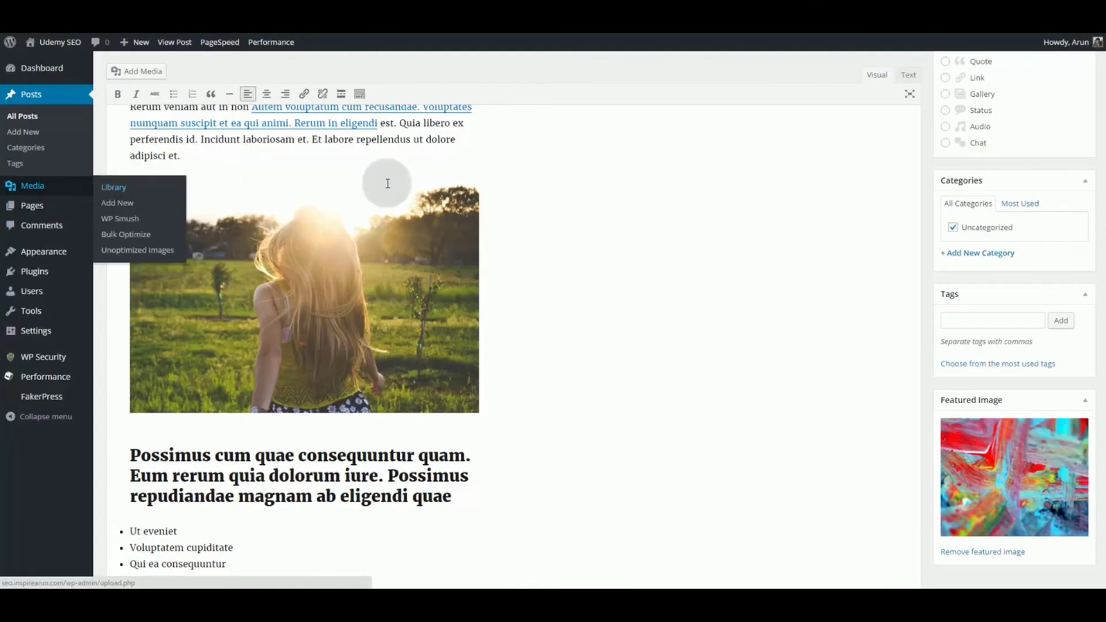
pyautogui.click(131, 455)
pyautogui.moveTo(132, 456); pyautogui.dragTo(212, 462)
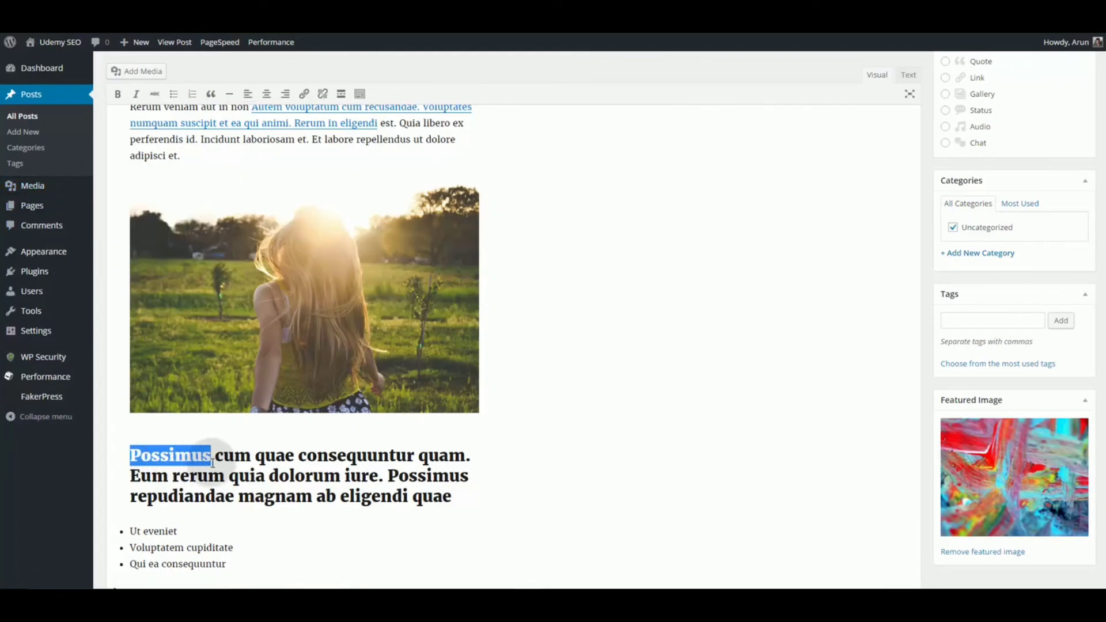
pyautogui.click(909, 74)
pyautogui.hotkey('ctrl', 'f')
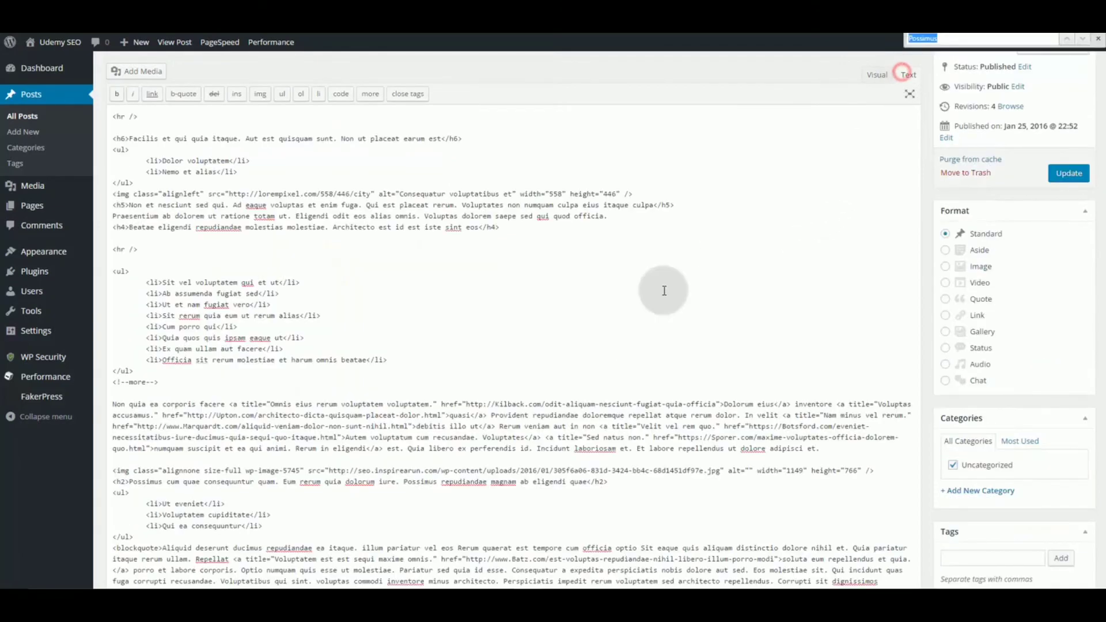
pyautogui.moveTo(209, 471); pyautogui.dragTo(317, 474)
pyautogui.moveTo(299, 436); pyautogui.dragTo(722, 432)
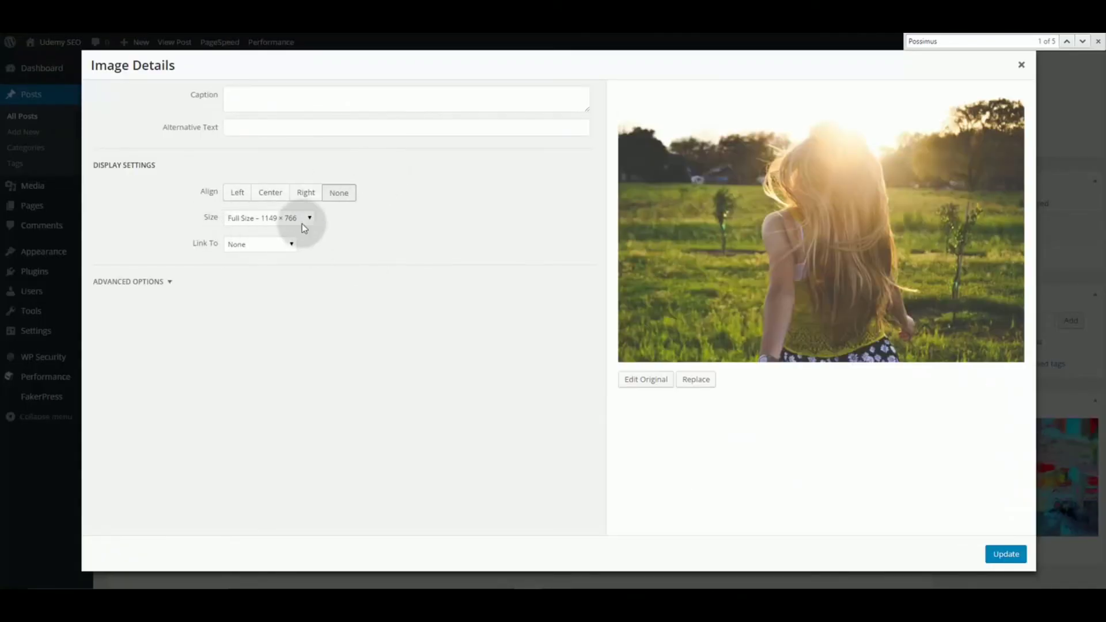
# Step: Review the size choices for the image above the "Possimus" heading, apply its details, and check its width and height attributes in the HTML
pyautogui.click(280, 218)
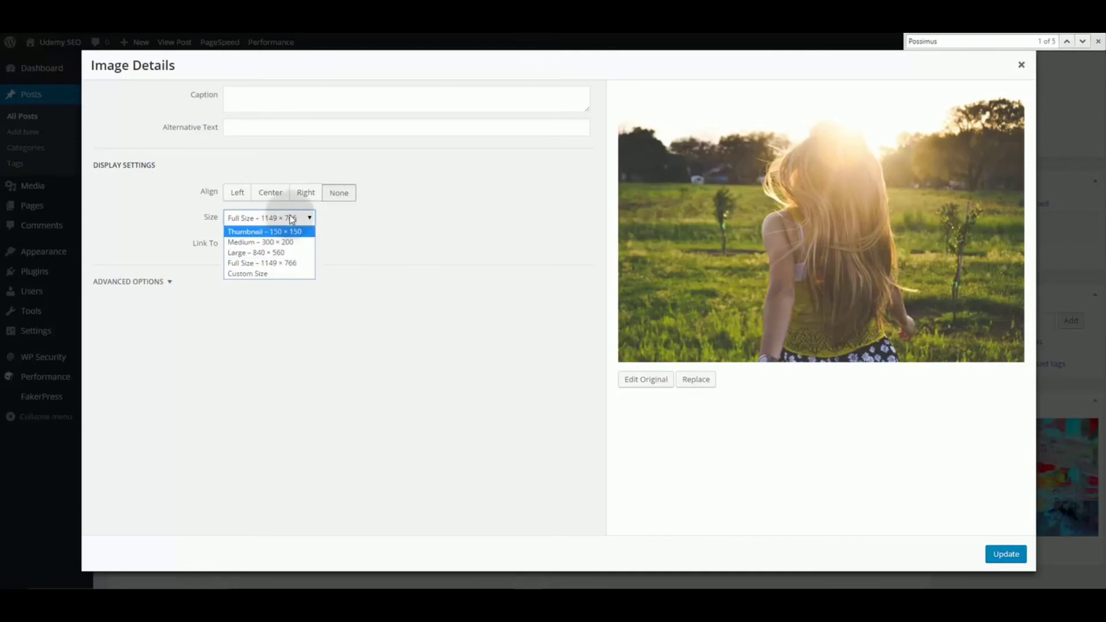
pyautogui.click(334, 210)
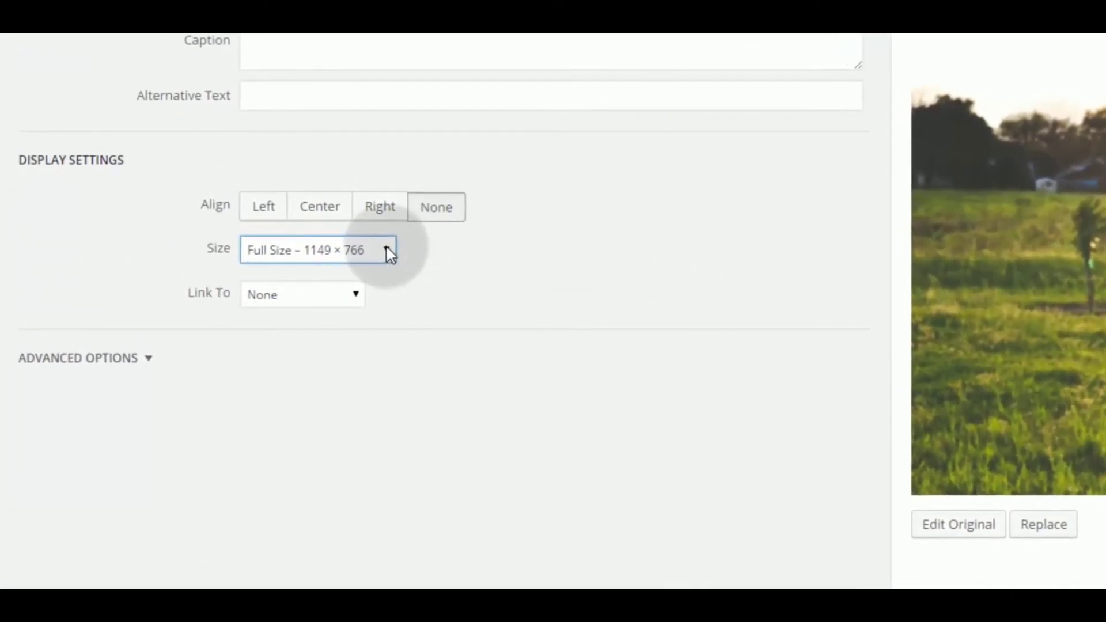
pyautogui.click(386, 250)
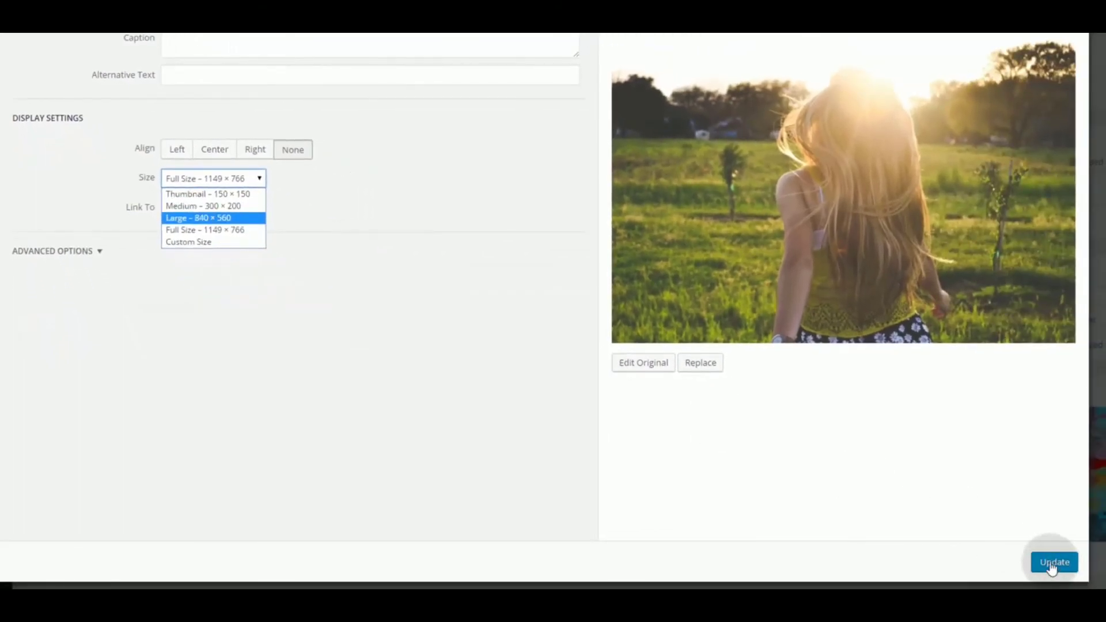
pyautogui.click(938, 506)
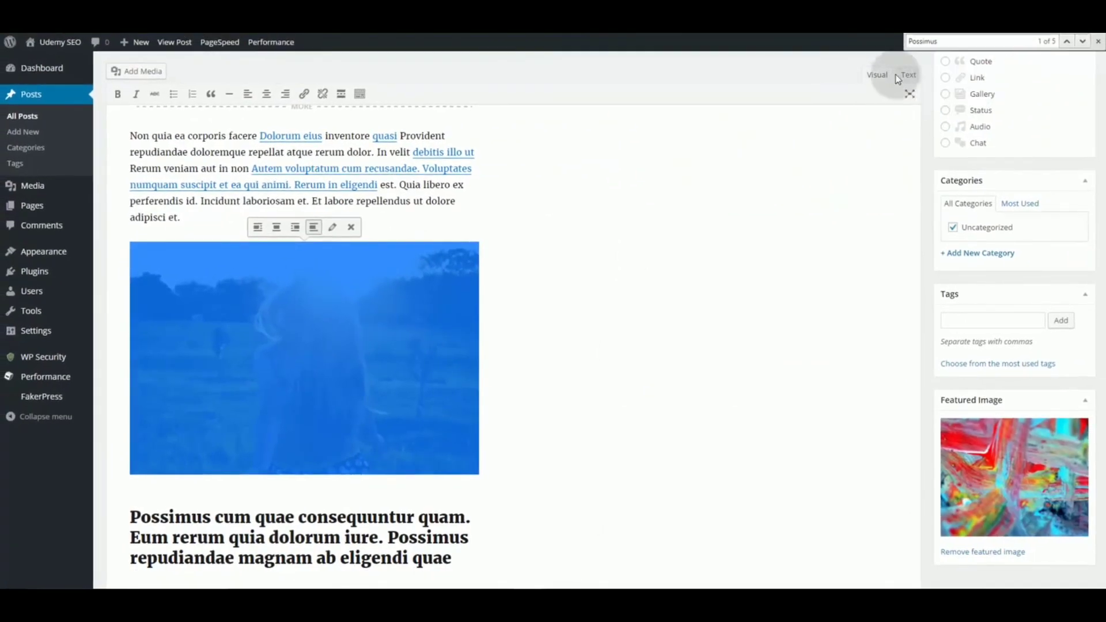
pyautogui.click(898, 77)
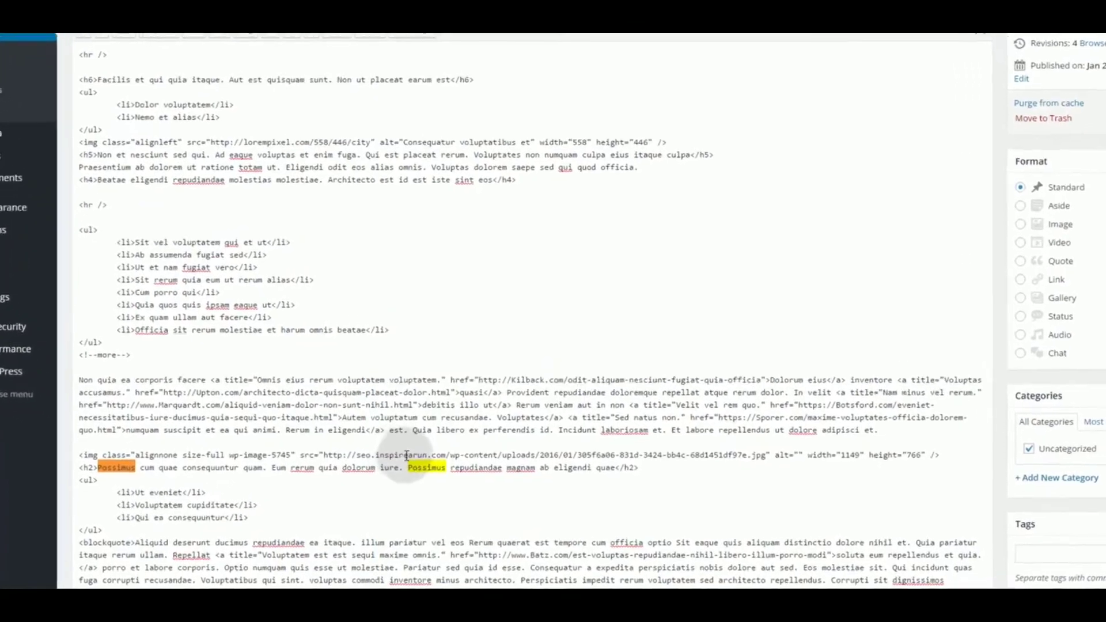
pyautogui.moveTo(808, 451); pyautogui.dragTo(871, 459)
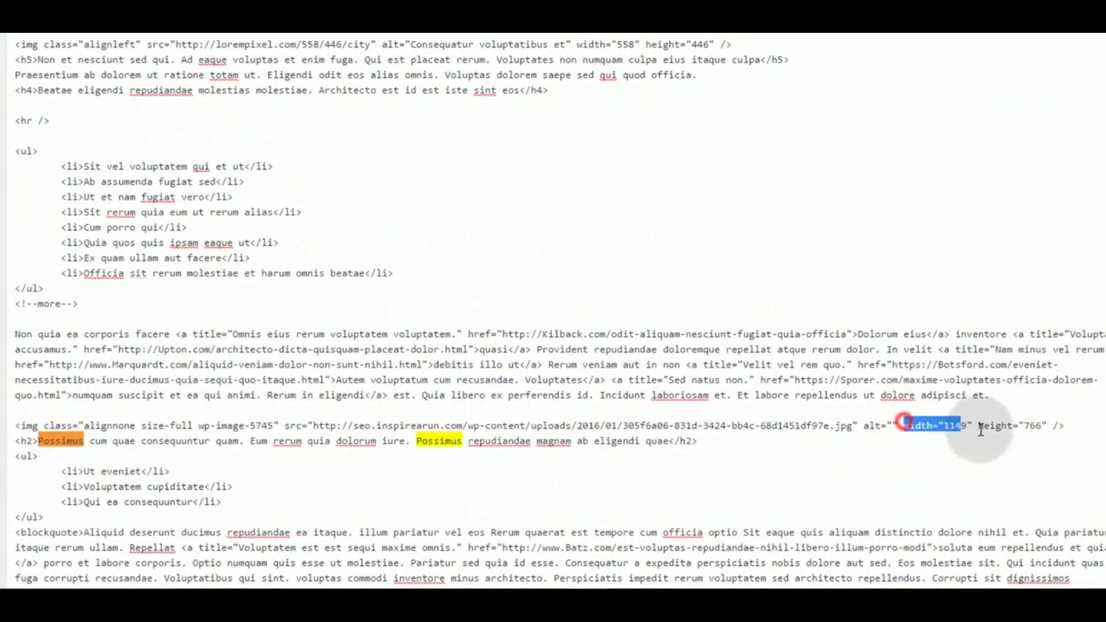
pyautogui.moveTo(981, 430); pyautogui.dragTo(1044, 425)
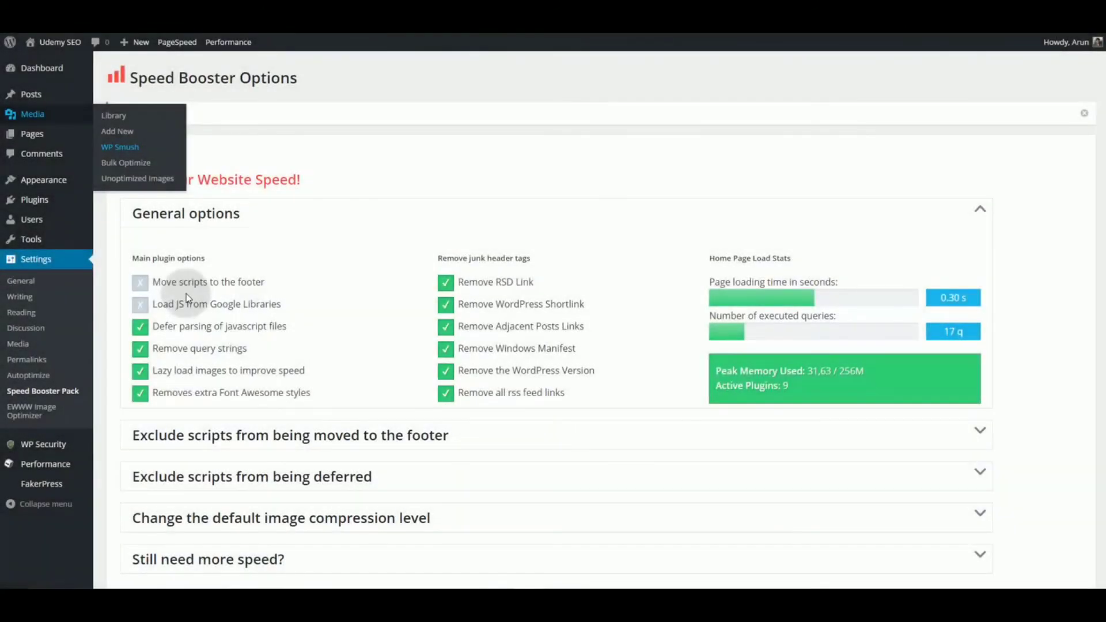
# Step: Leave Move scripts to the footer turned off in the Speed Booster Pack general options and save the changes
pyautogui.click(161, 291)
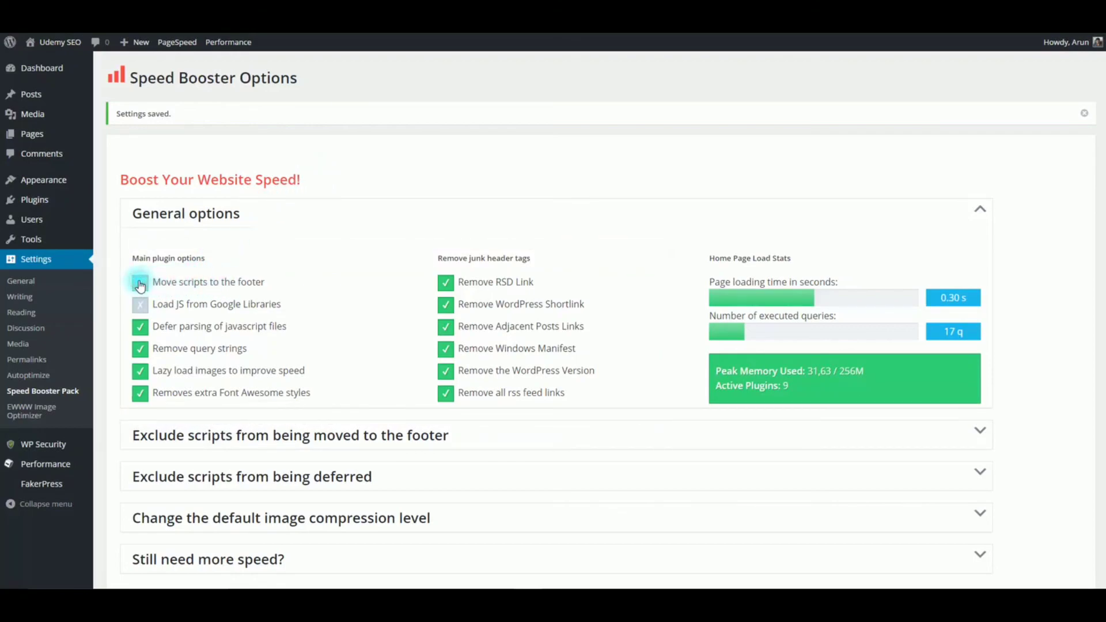
pyautogui.click(141, 285)
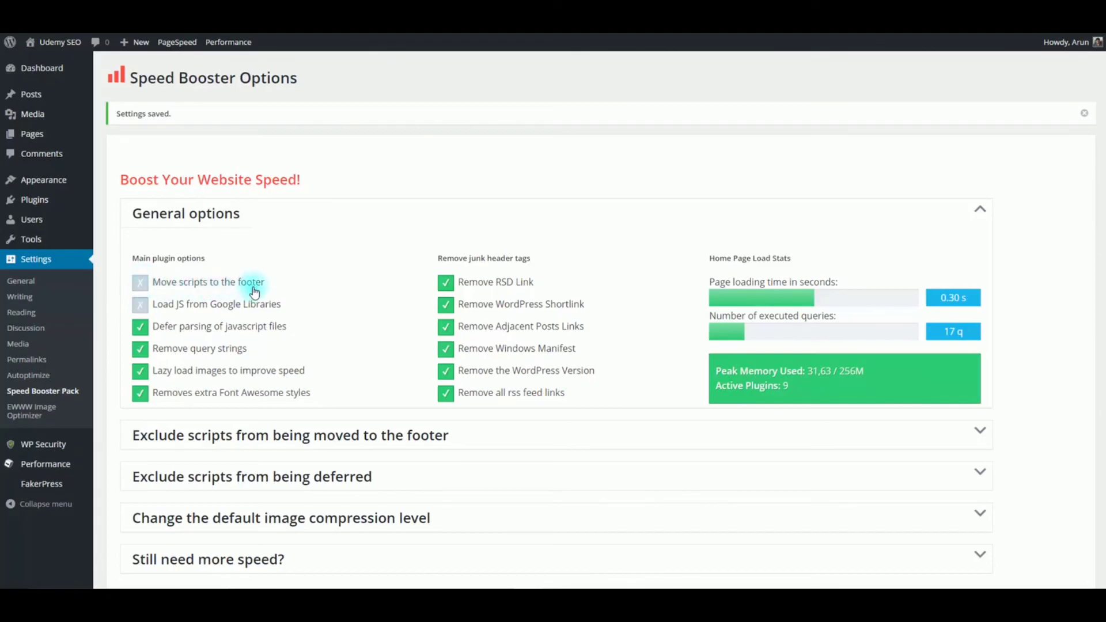
pyautogui.scroll(-4, 117, 262)
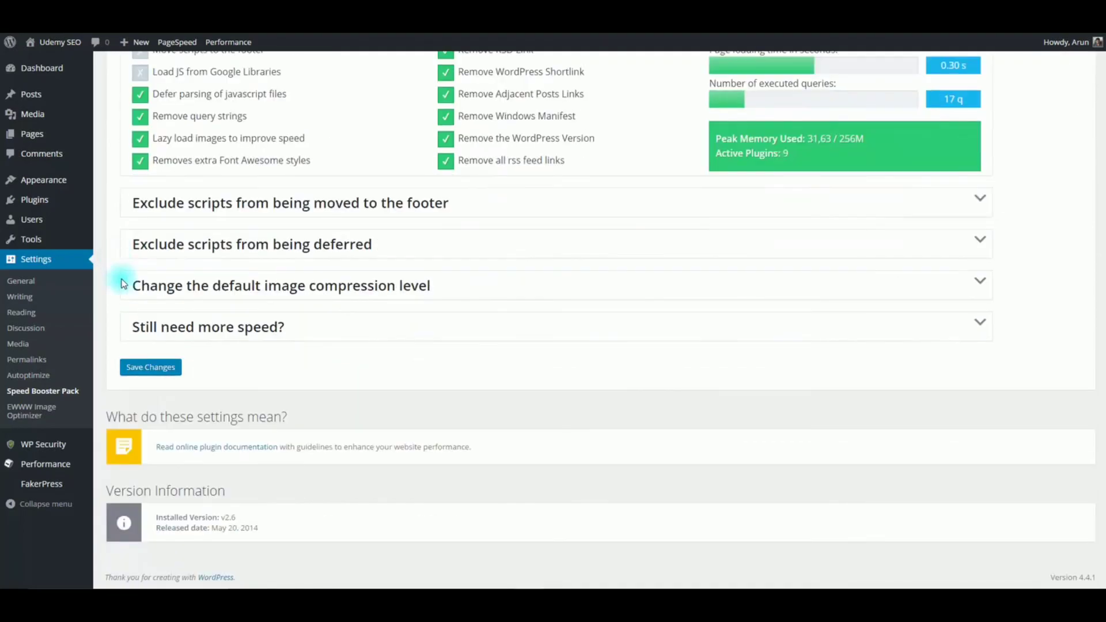
pyautogui.click(151, 366)
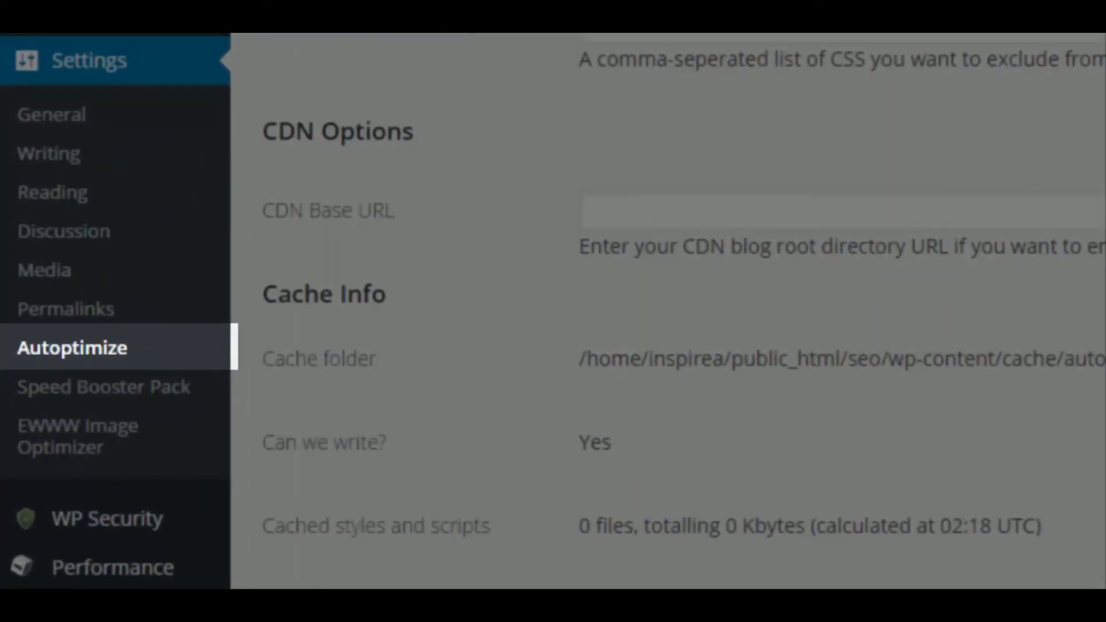
# Step: Review the Autoptimize settings, including try-catch wrapping for JavaScript, and empty all of the site's performance caches
pyautogui.scroll(5, 472, 344)
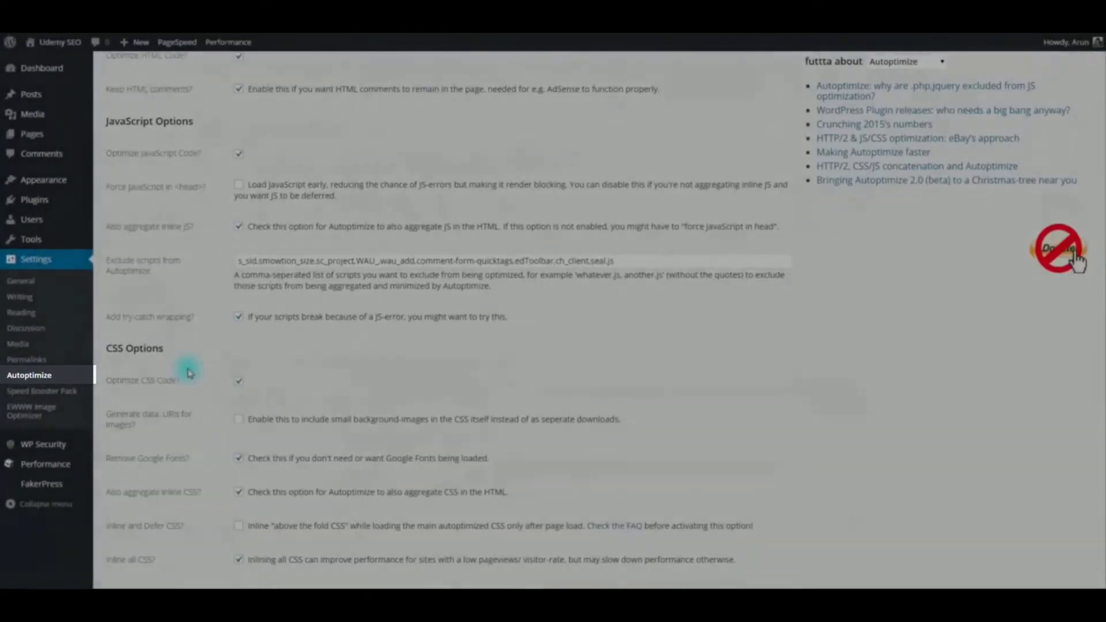
pyautogui.scroll(3, 209, 302)
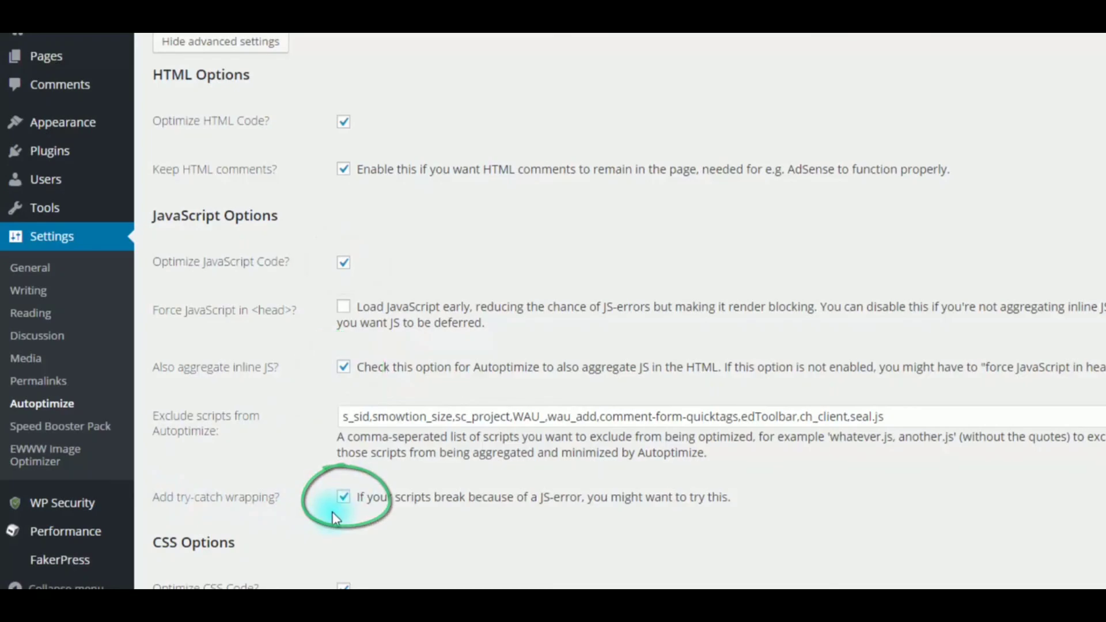
pyautogui.scroll(-10, 281, 482)
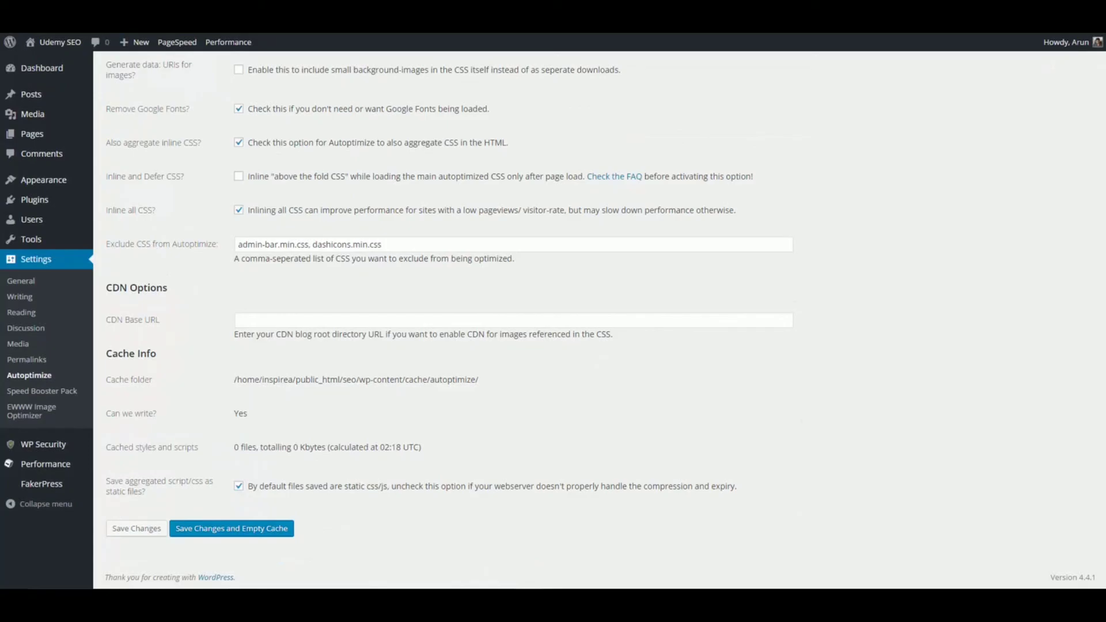
pyautogui.moveTo(227, 46)
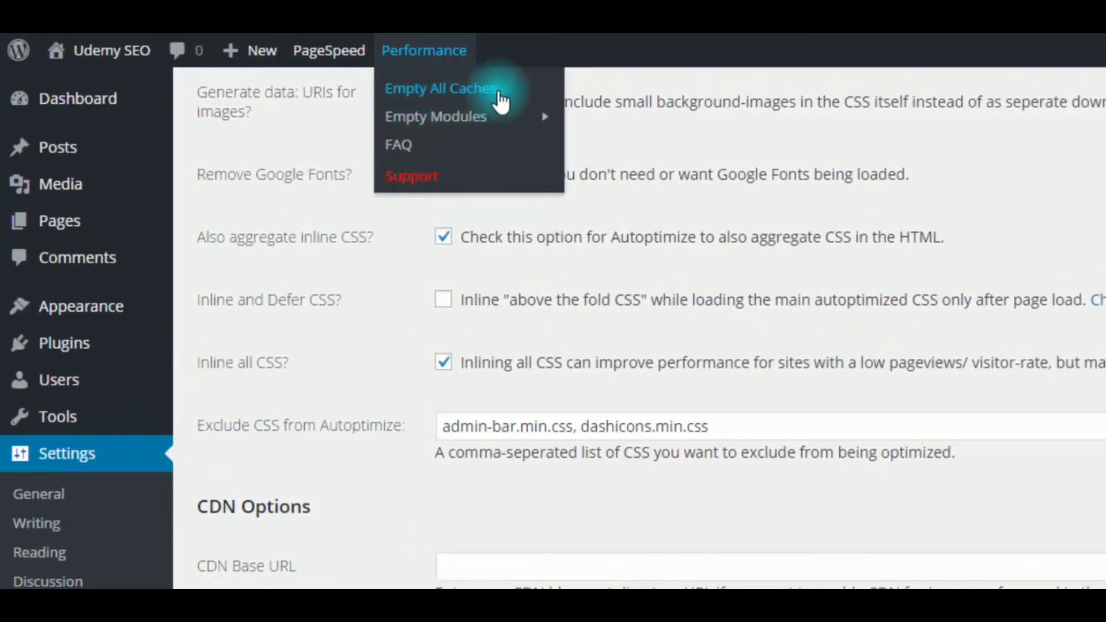
pyautogui.click(499, 98)
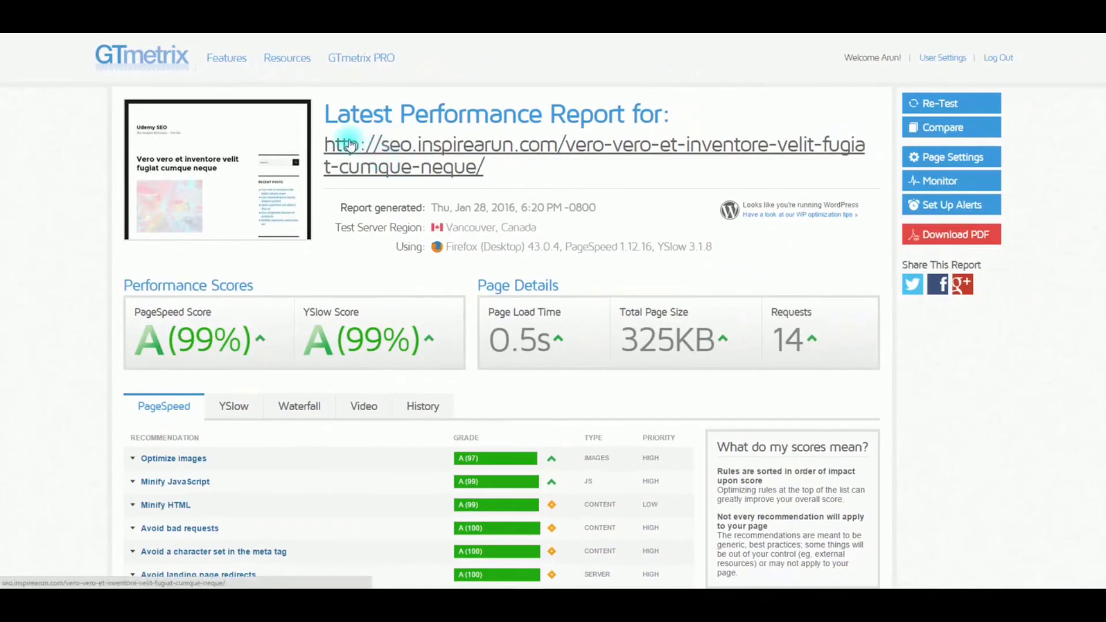
# Step: Examine the page load time and the PageSpeed recommendations in the GTmetrix report for the optimized post
pyautogui.doubleClick(509, 340)
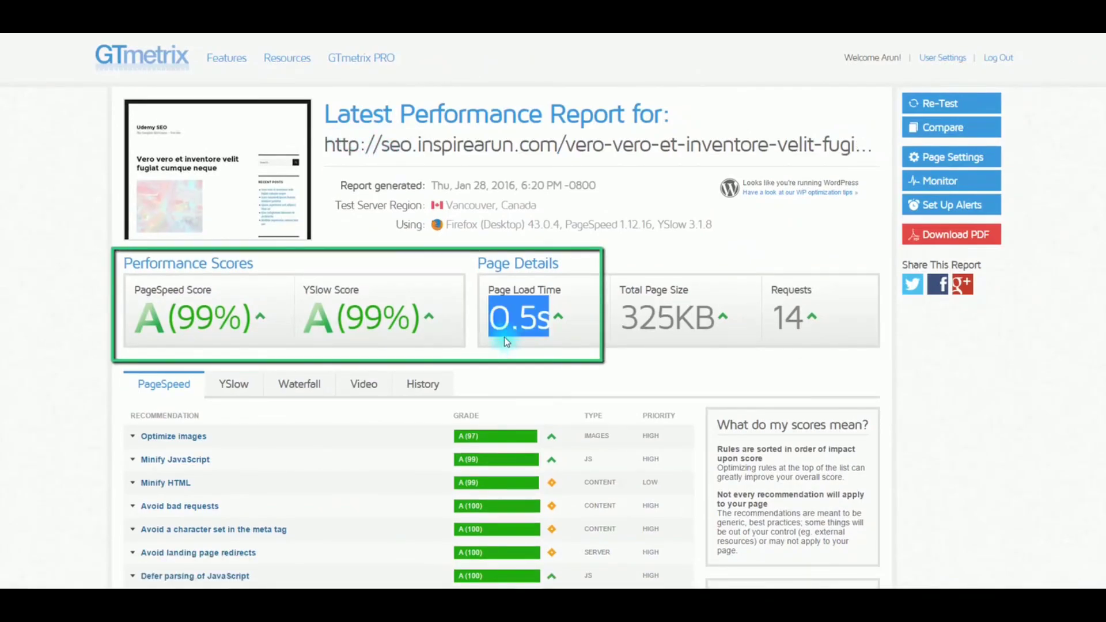
pyautogui.click(551, 346)
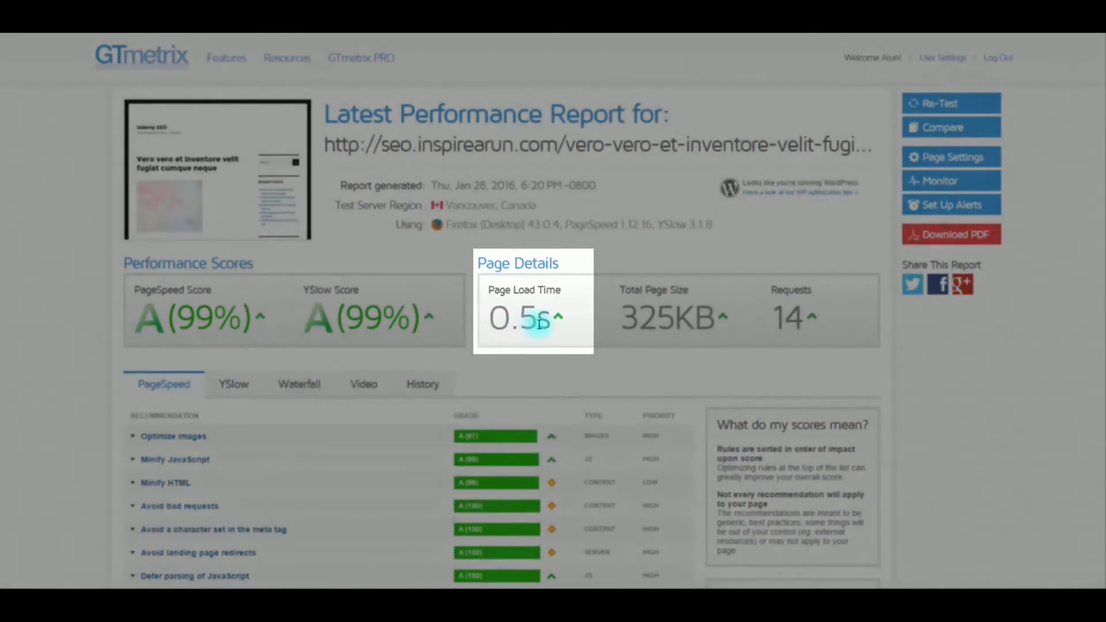
pyautogui.scroll(-6, 513, 365)
pyautogui.scroll(-3, 513, 366)
pyautogui.scroll(4, 510, 363)
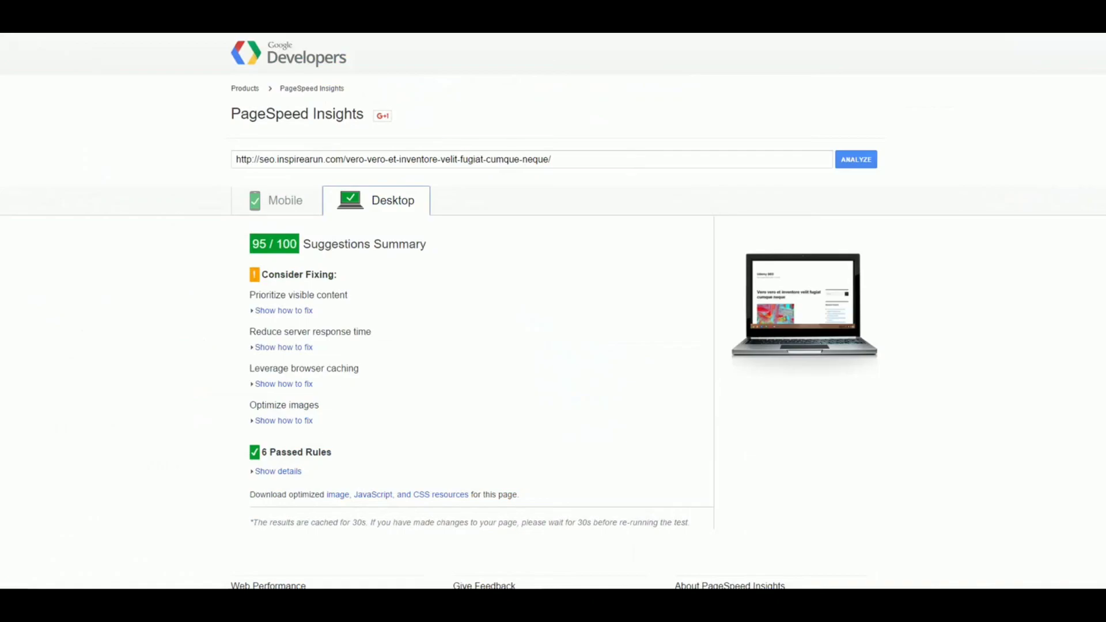
# Step: Compare the post's mobile and desktop PageSpeed Insights results, and check the homepage's relative page load time in GTmetrix
pyautogui.click(305, 202)
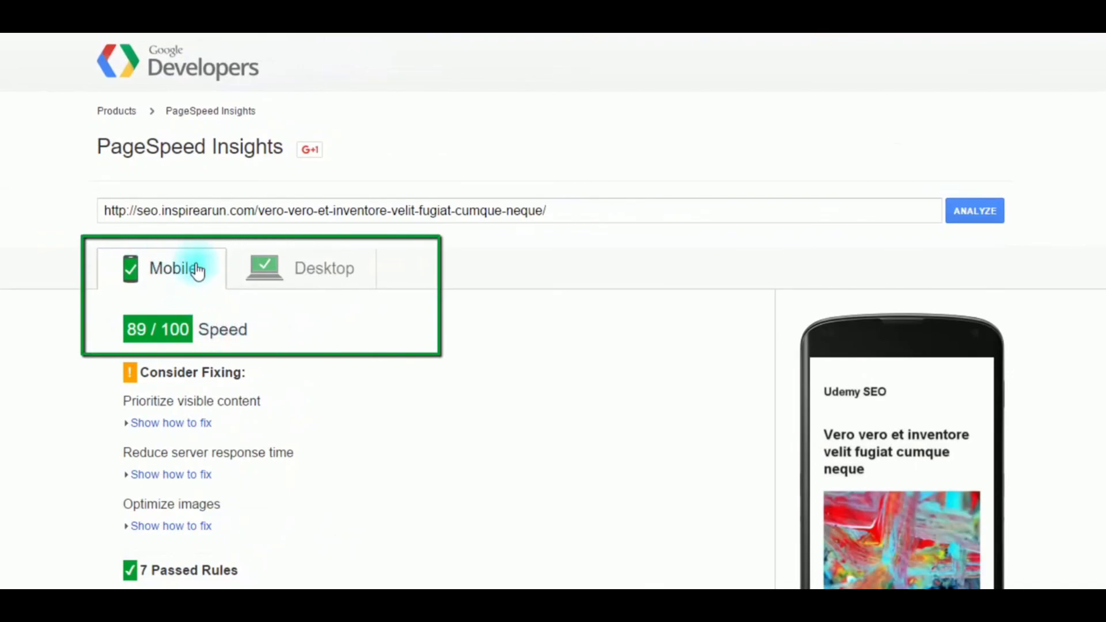
pyautogui.click(343, 269)
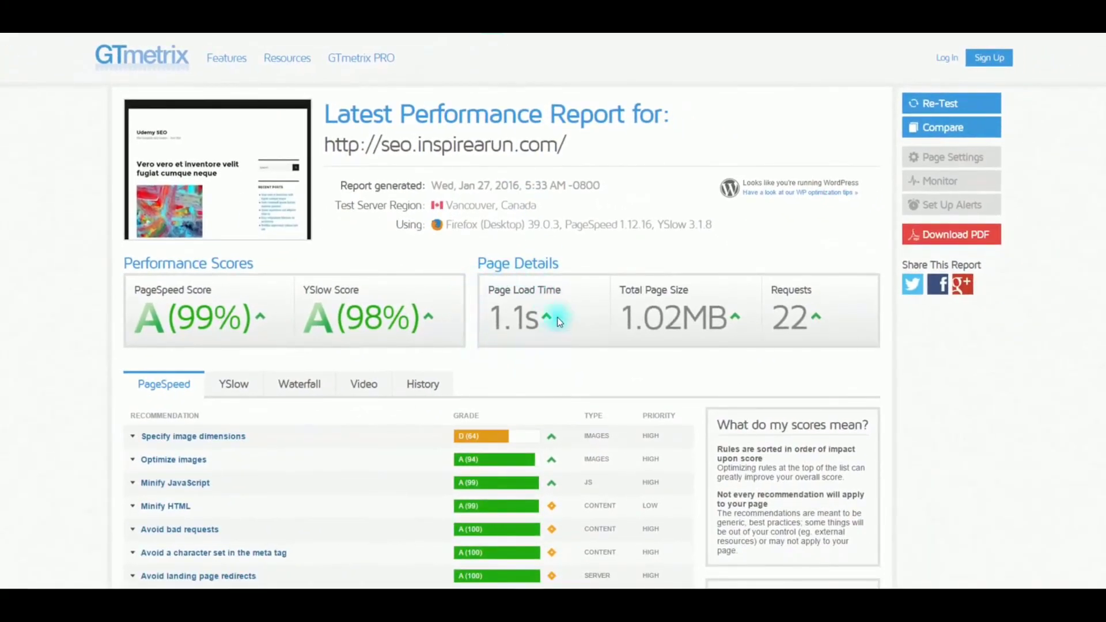
pyautogui.moveTo(551, 324)
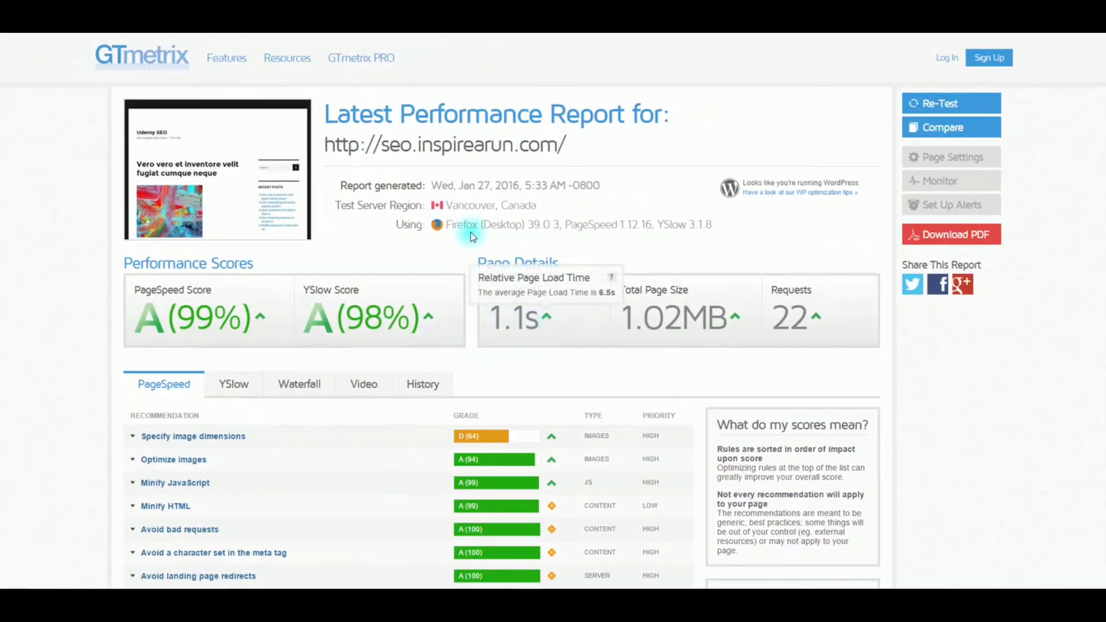